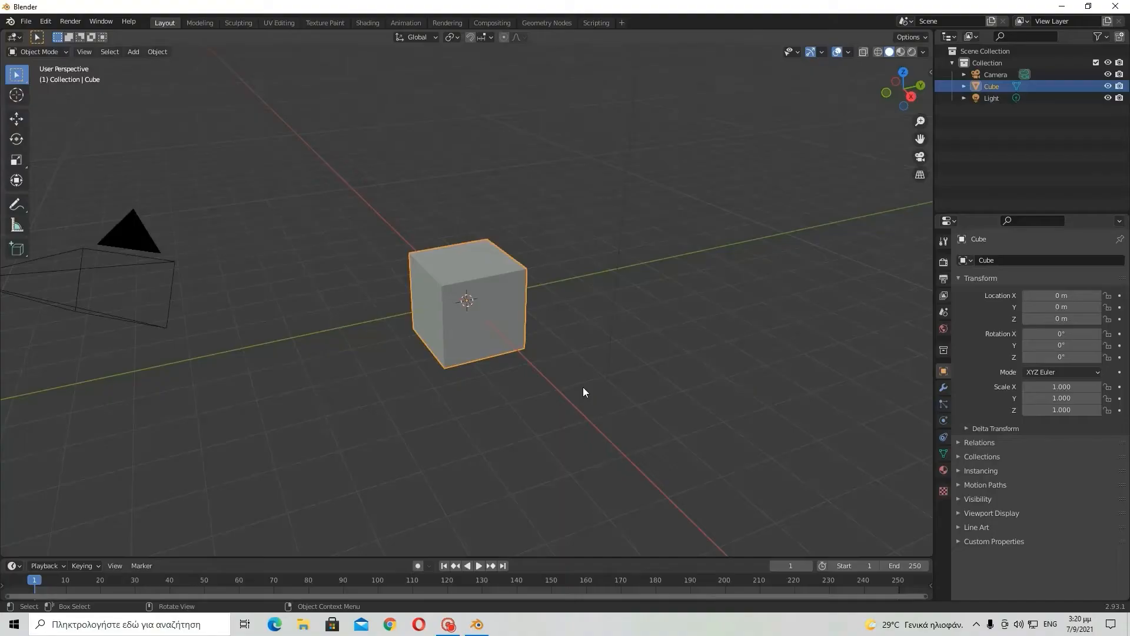
- Enter Edit Mode on the default cube
middle_click_drag(616, 346, 469, 303)
scroll(528, 305, "up", 2)
scroll(528, 302, "up", 1)
scroll(527, 303, "down", 3)
scroll(474, 303, "up", 2)
key("Tab")
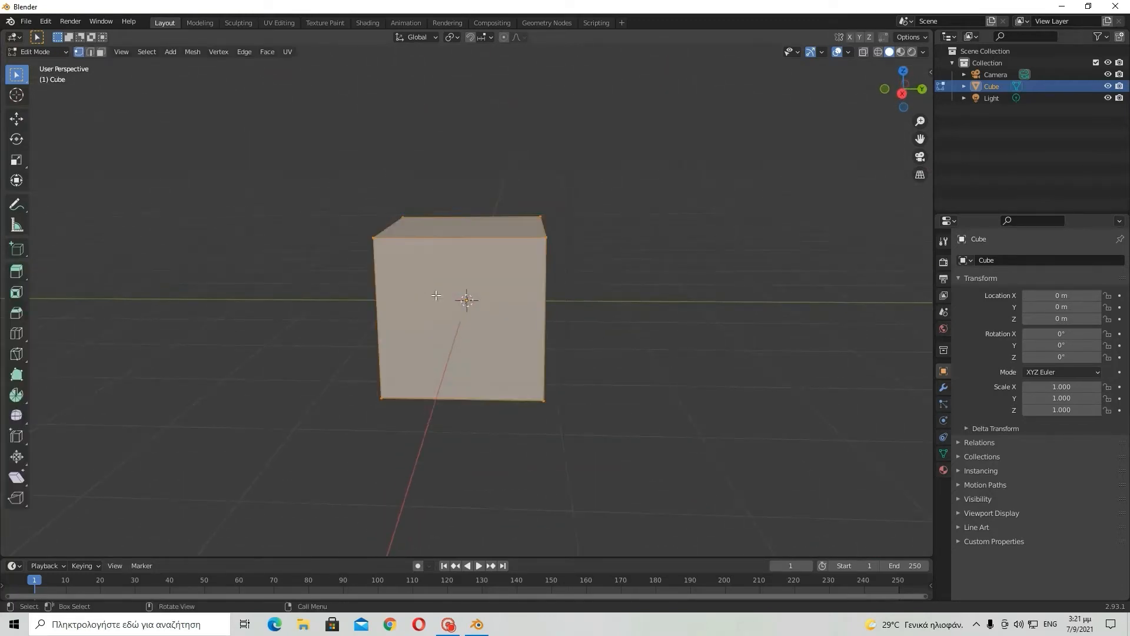
middle_click_drag(462, 295, 351, 234)
scroll(492, 307, "up", 3)
middle_click_drag(491, 307, 465, 298)
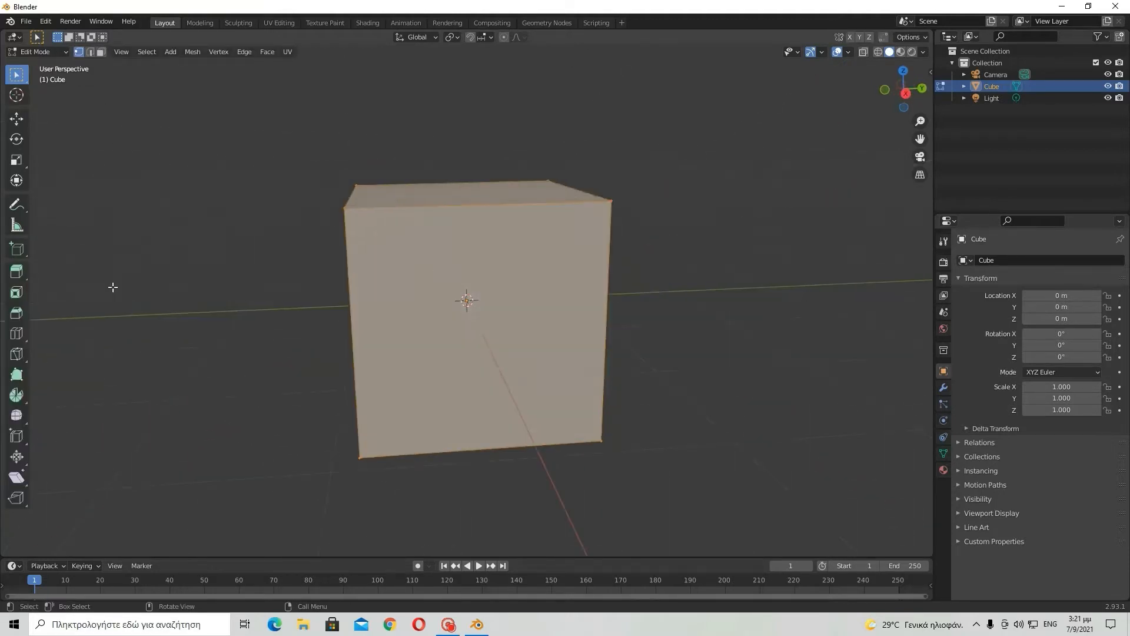
key("shift+F9")
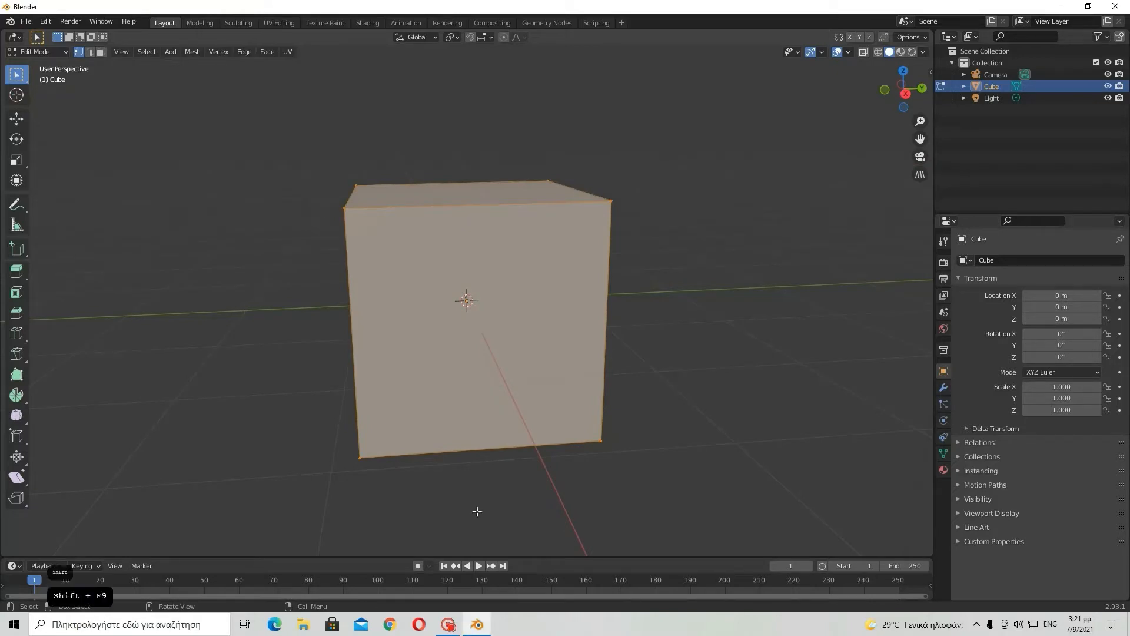
key("Tab")
key("Tab")
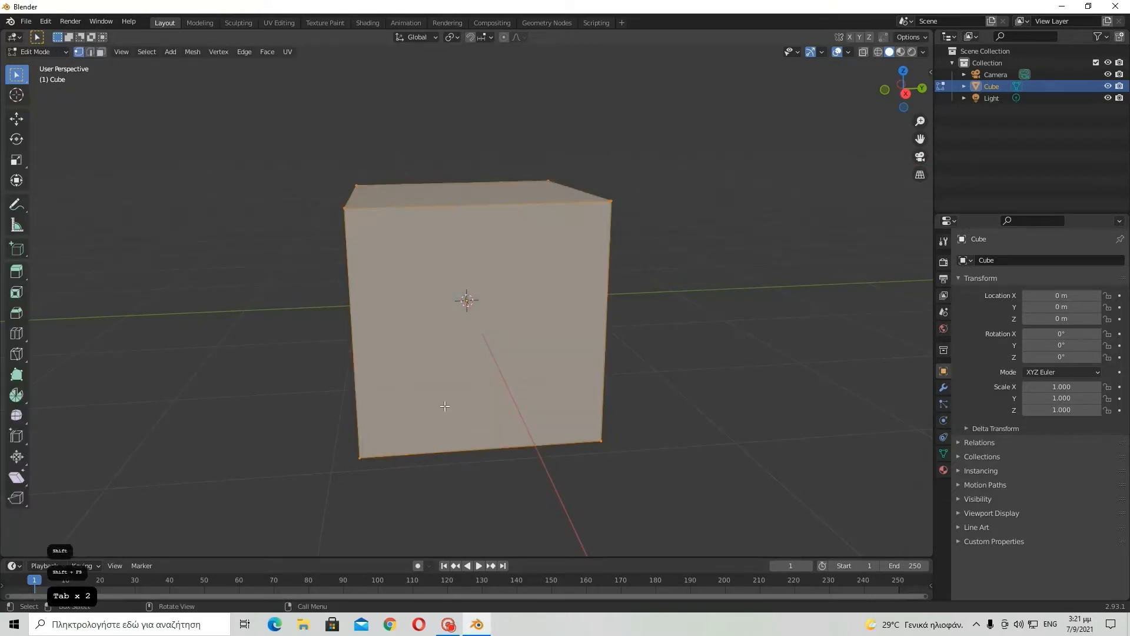
- Add a single centred vertical loop cut that splits the cube into two halves along the Y axis
left_click(17, 334)
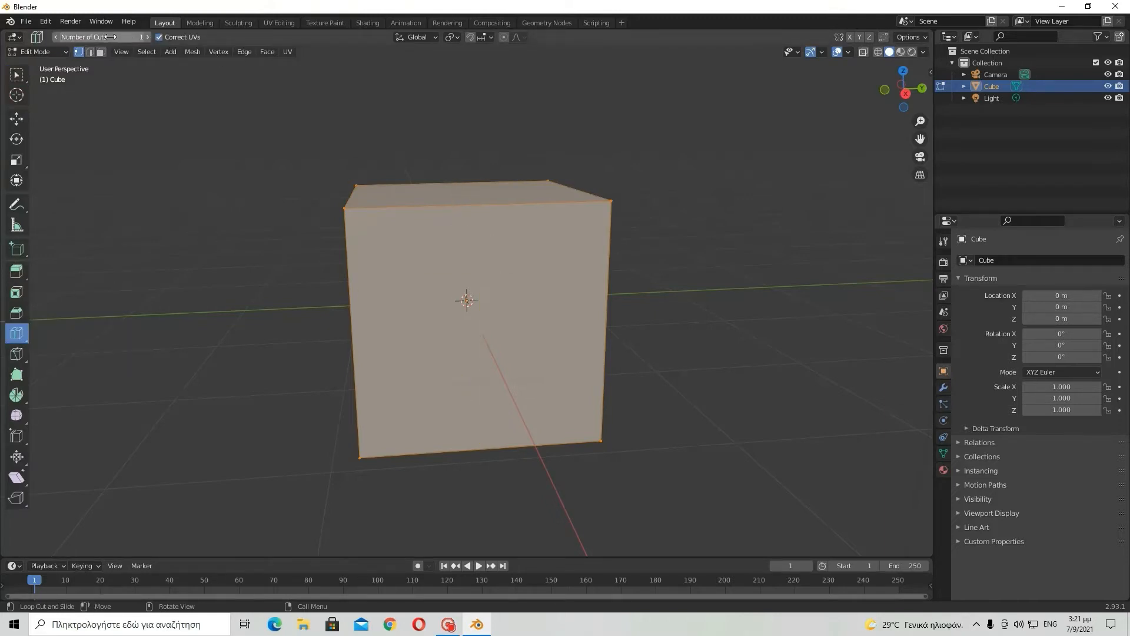
left_click(478, 202)
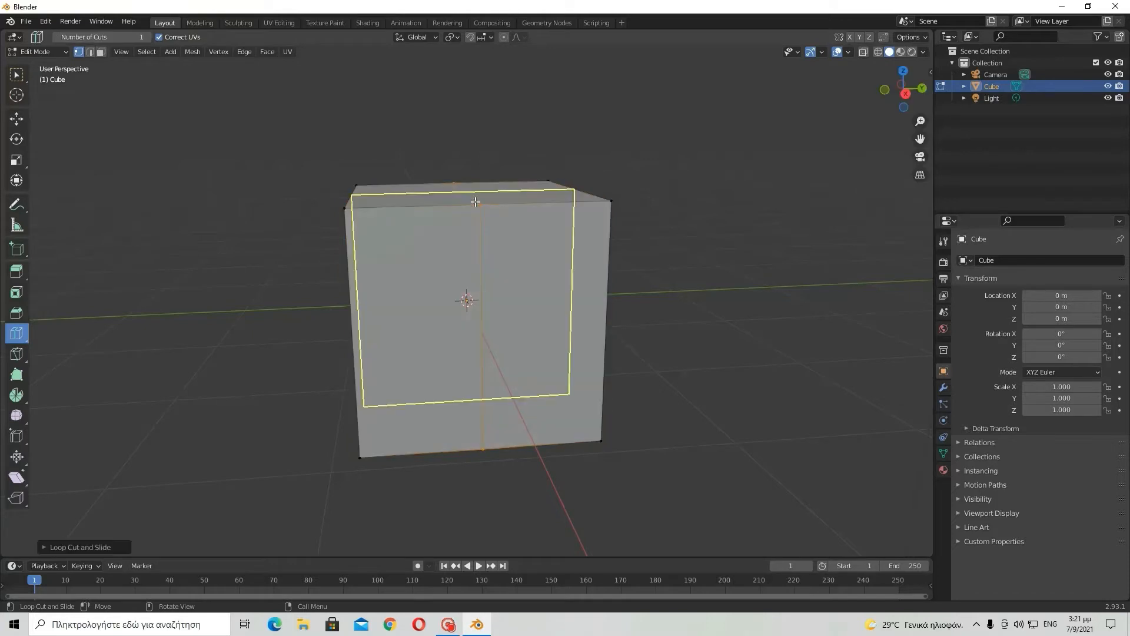
left_click(17, 74)
- Select the outer vertices of the cube's negative-Y half and delete them as vertices
middle_click_drag(295, 288, 322, 296)
left_click_drag(294, 171, 409, 510)
middle_click_drag(410, 510, 329, 235)
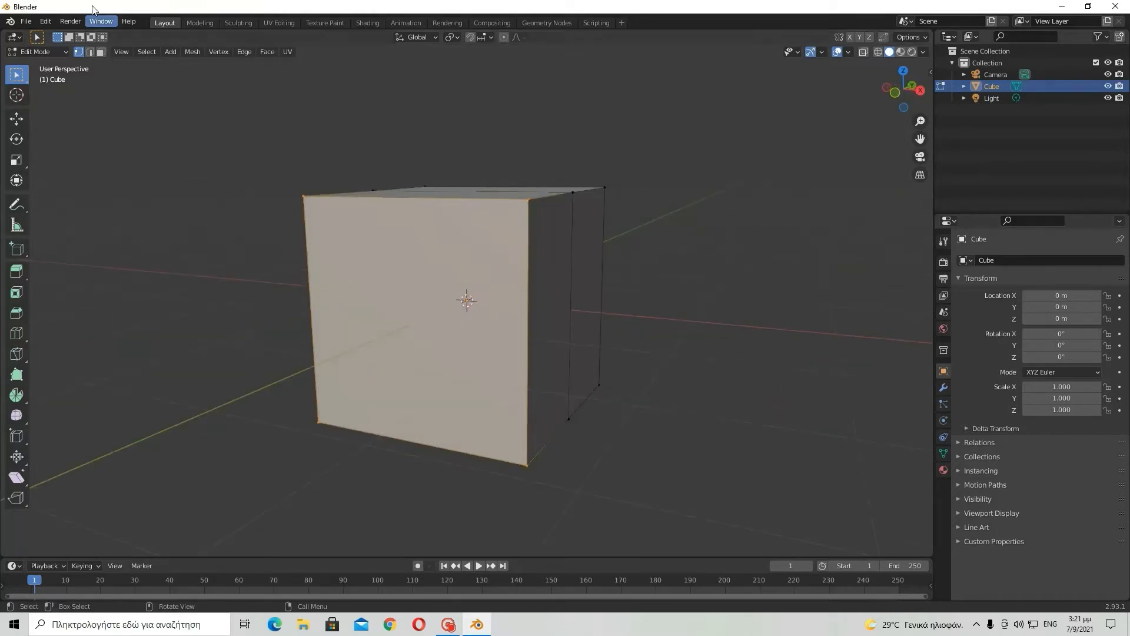
middle_click_drag(413, 291, 323, 295)
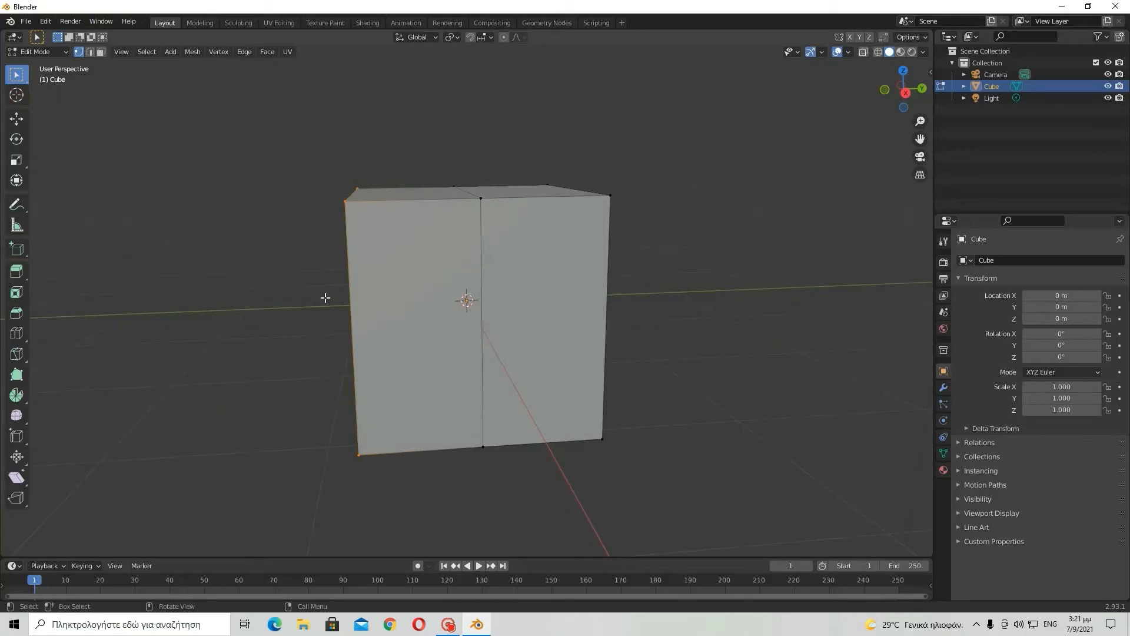
key("Delete")
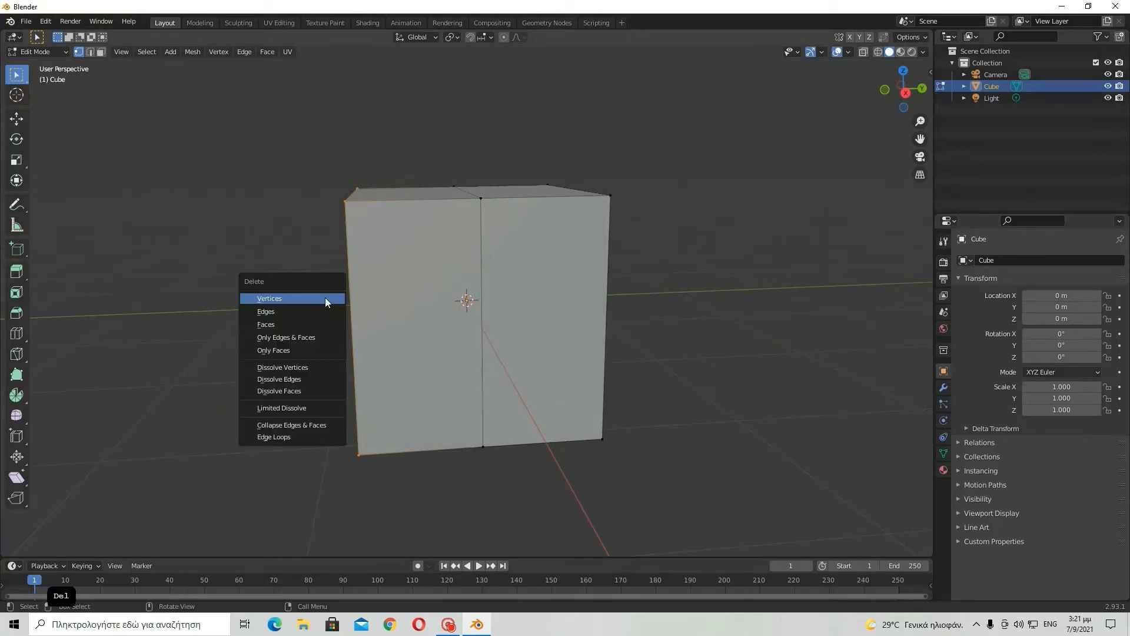
left_click(325, 298)
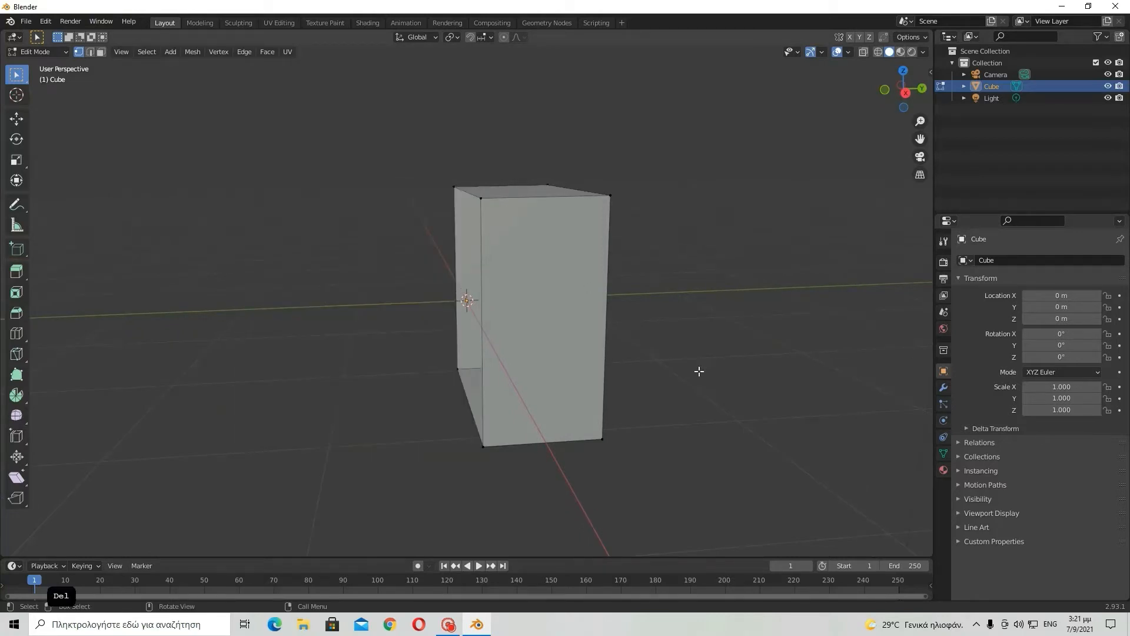
- Add a Mirror modifier to the half cube with Y as its only mirror axis
middle_click_drag(699, 371, 591, 356)
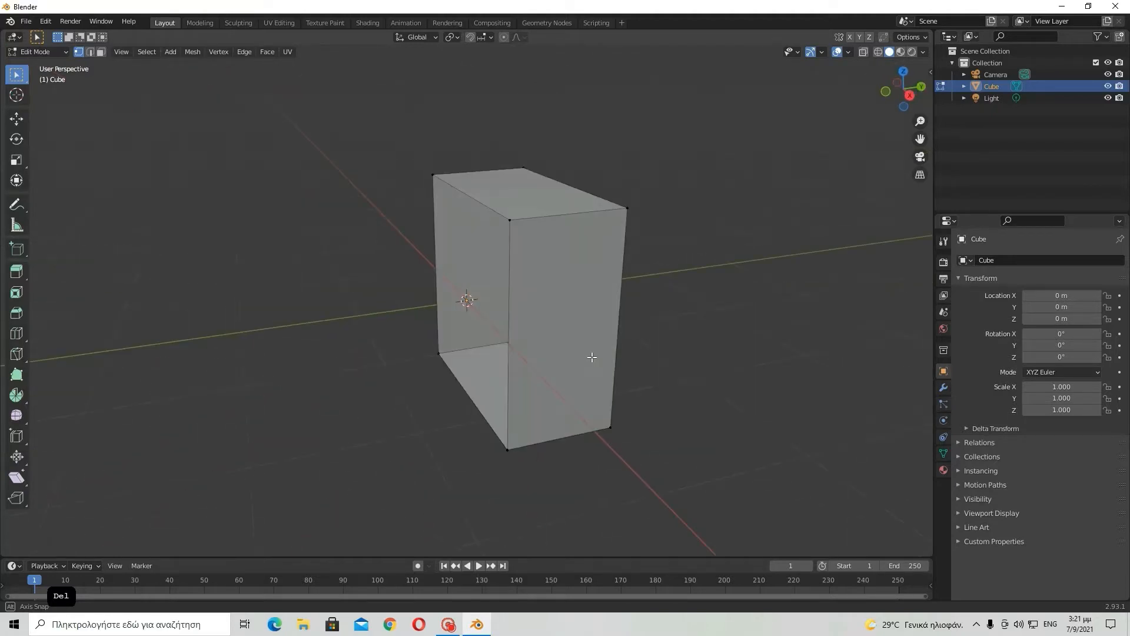
left_click(944, 388)
left_click(996, 260)
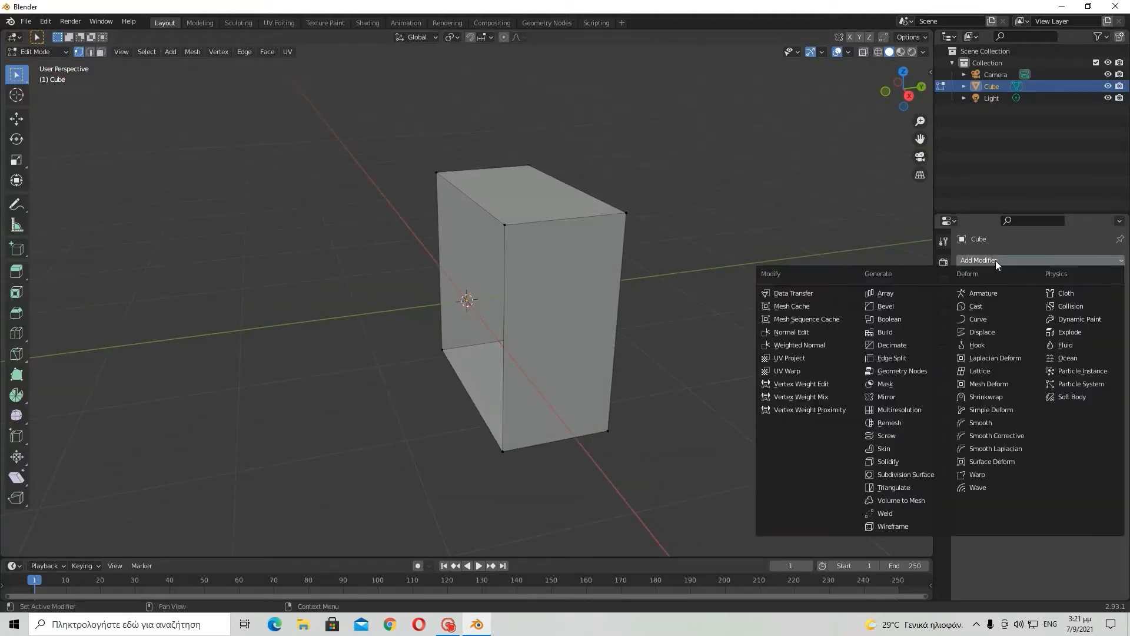
left_click(885, 397)
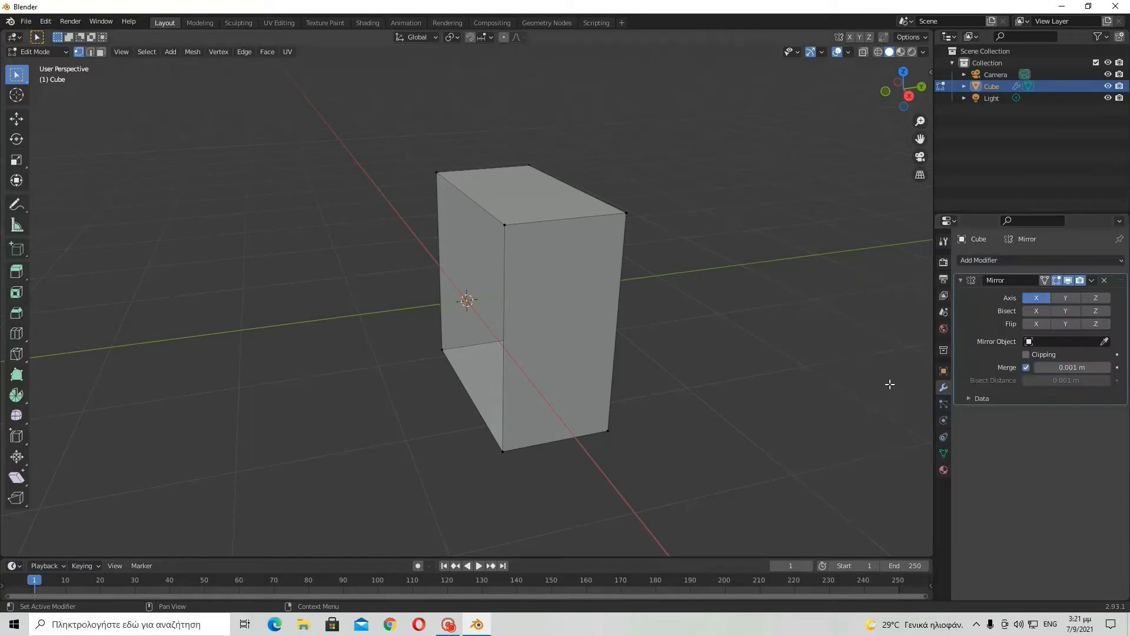
left_click(1058, 299)
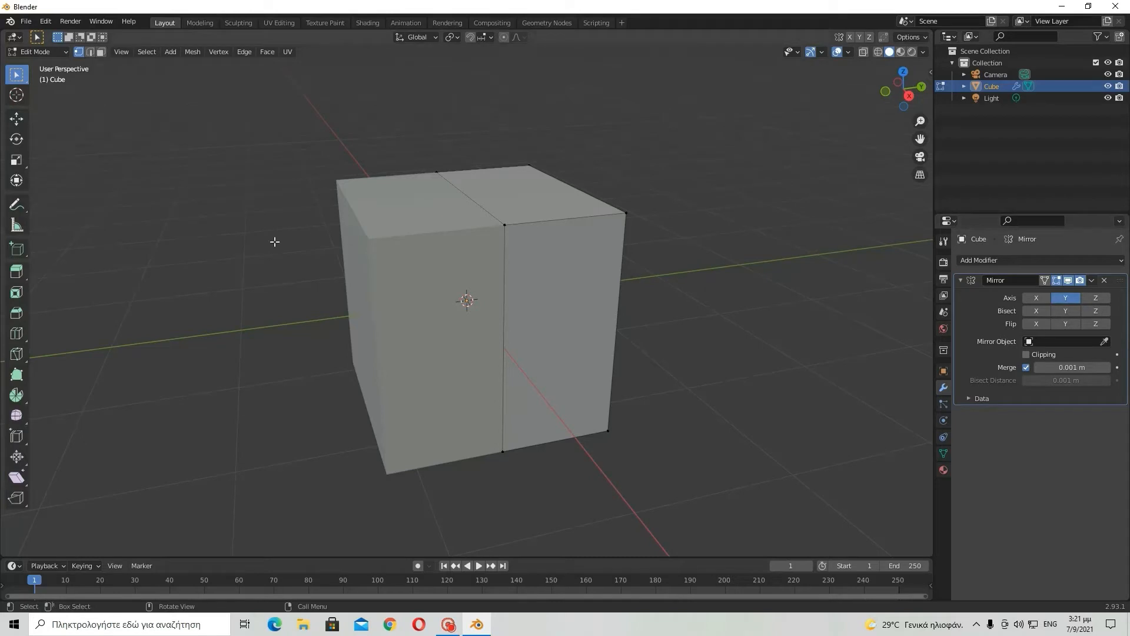
- Set Loop Cut to 2 cuts and divide the half cube with two horizontal loops and two vertical loops across X
left_click(17, 333)
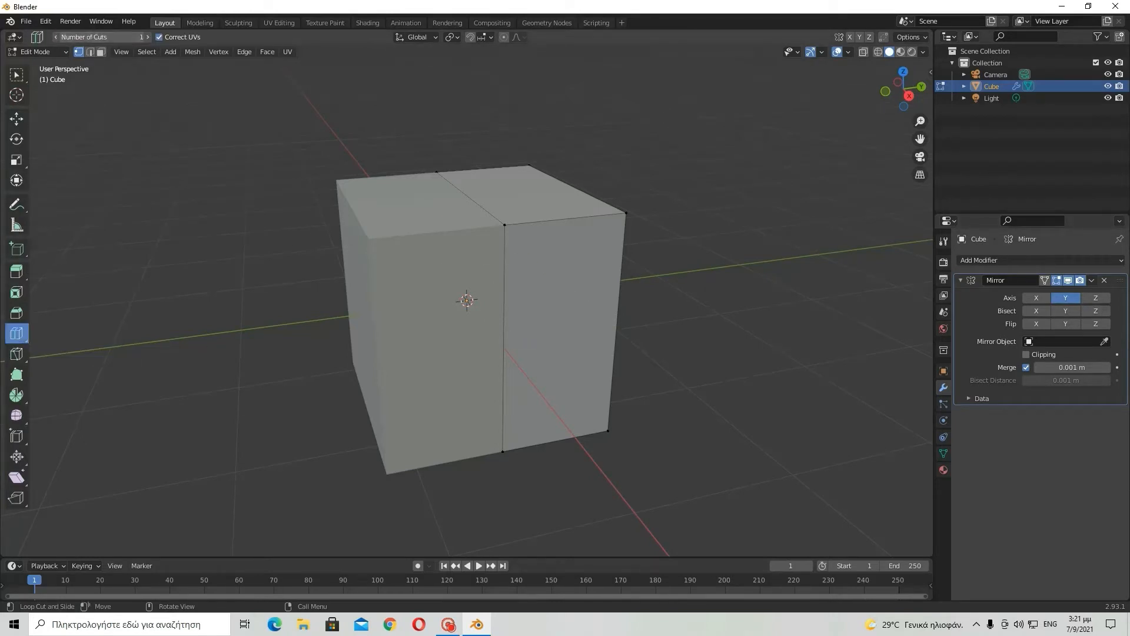
left_click(99, 37)
type("1")
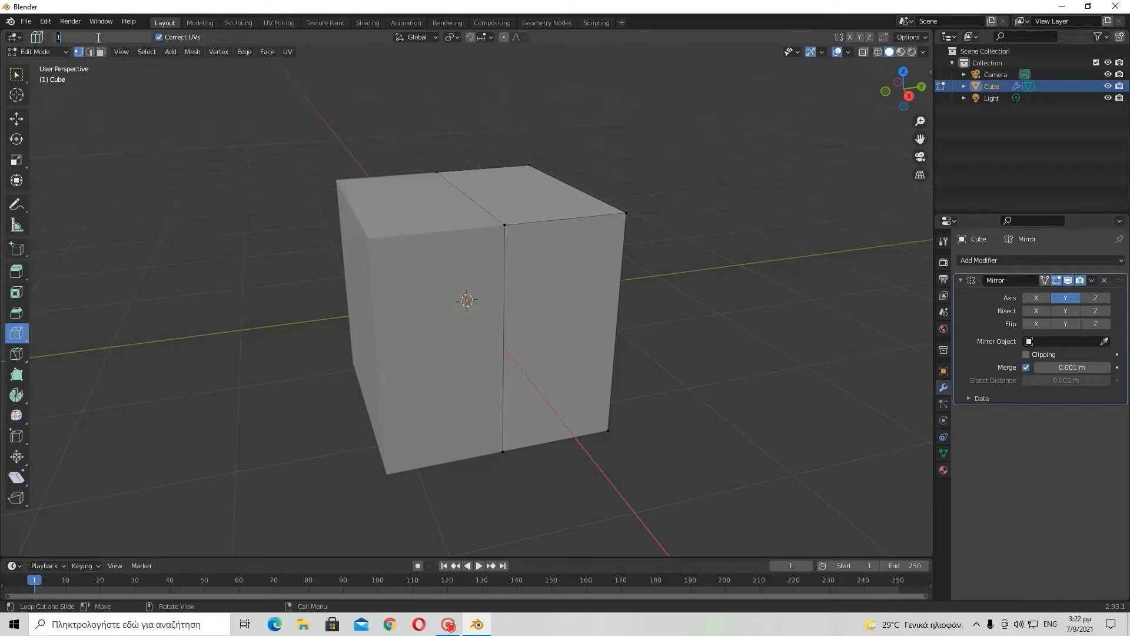
type("2")
key("Return")
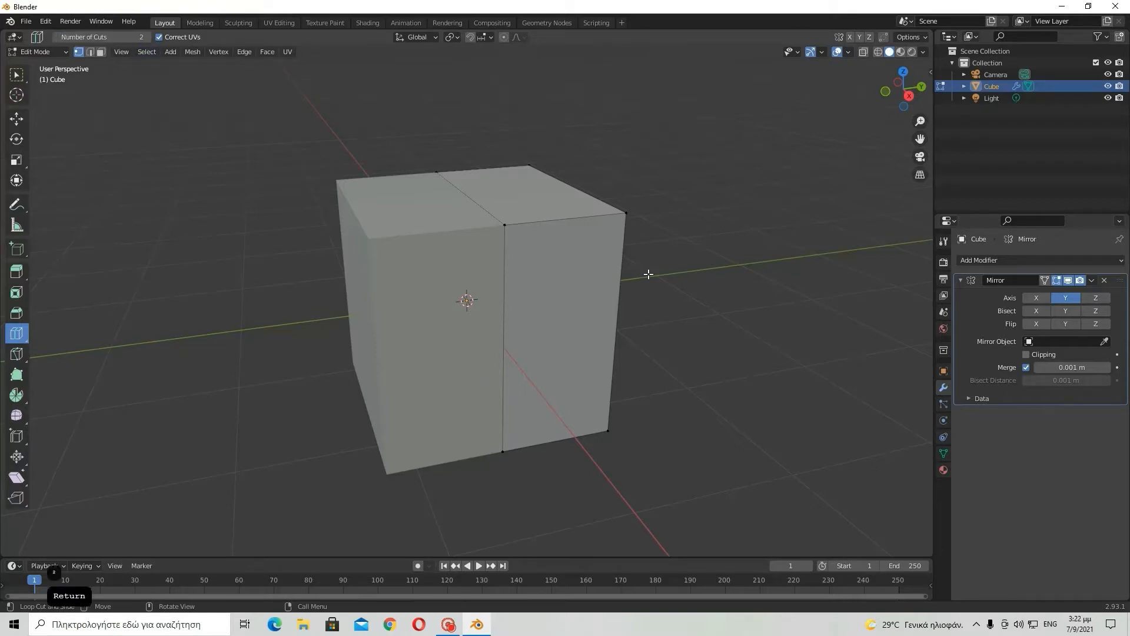
middle_click_drag(648, 272, 486, 292)
left_click(536, 298)
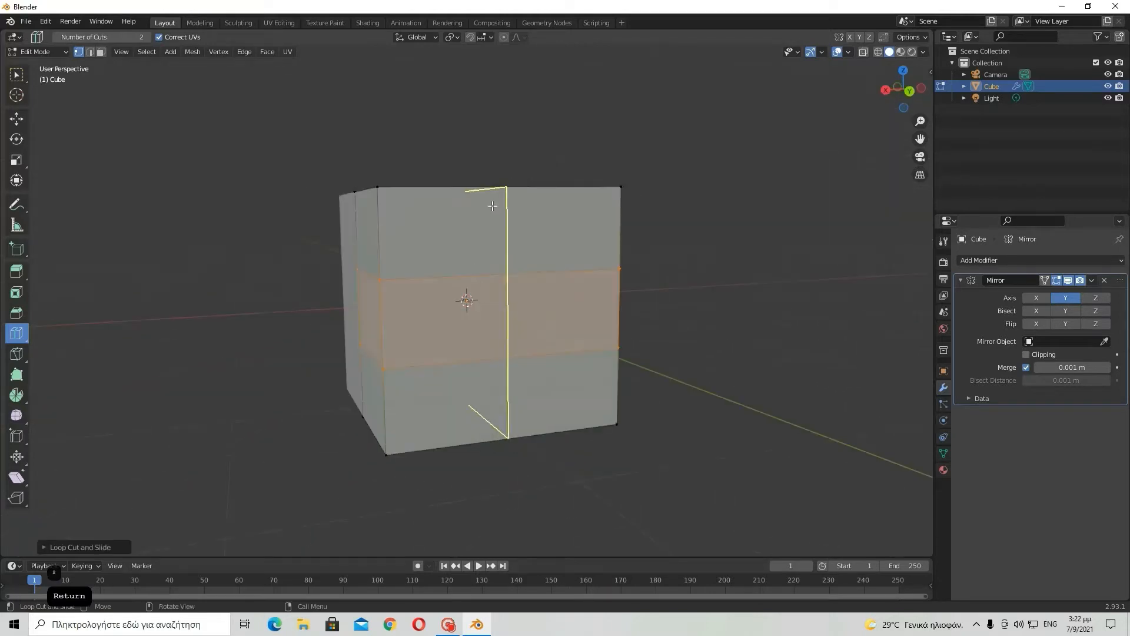
left_click(493, 205)
middle_click_drag(493, 208, 518, 223)
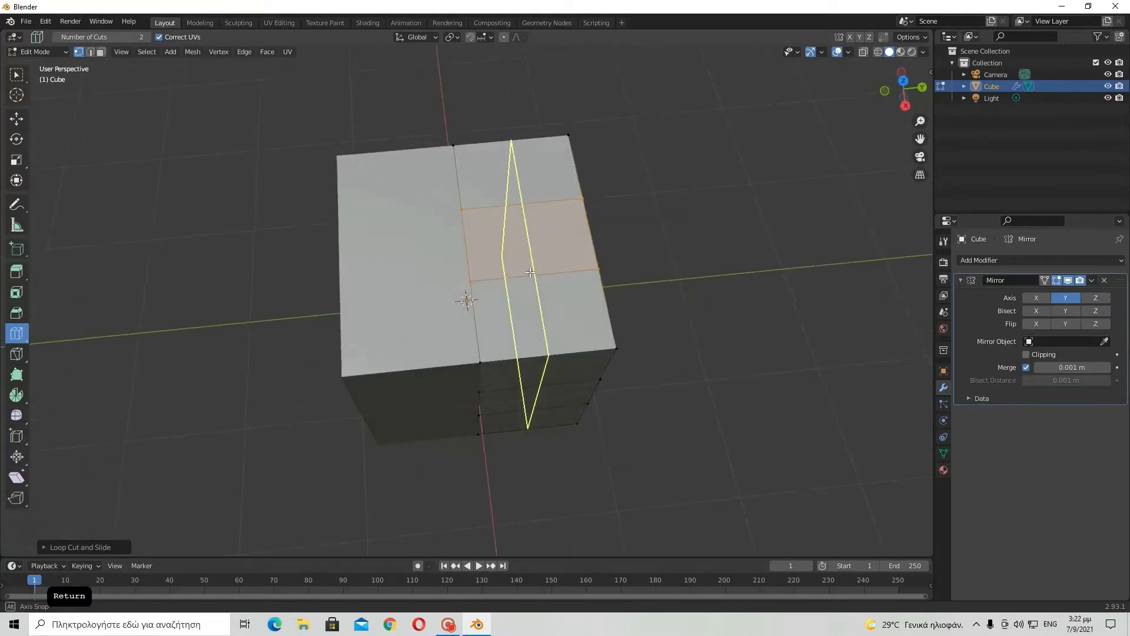
- In right orthographic view with X-ray on, move the upper outer corner vertices about 0.2 m inward in Y and 0.25 m down
left_click(16, 75)
middle_click_drag(506, 332, 557, 291)
left_click(901, 100)
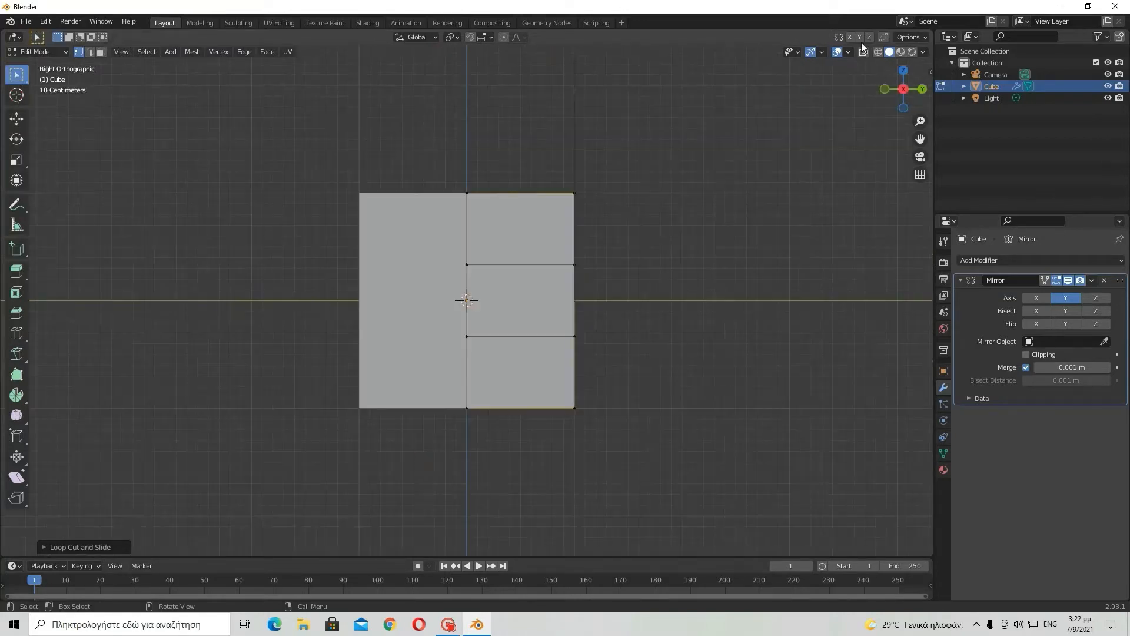
left_click(863, 53)
left_click_drag(531, 159, 607, 218)
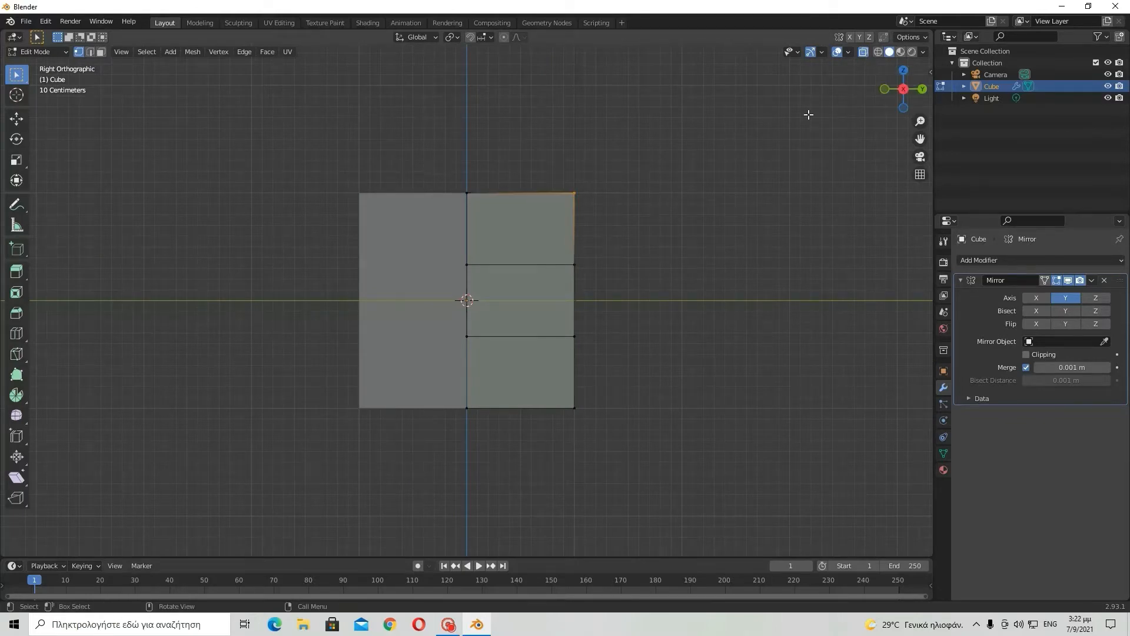
key("g")
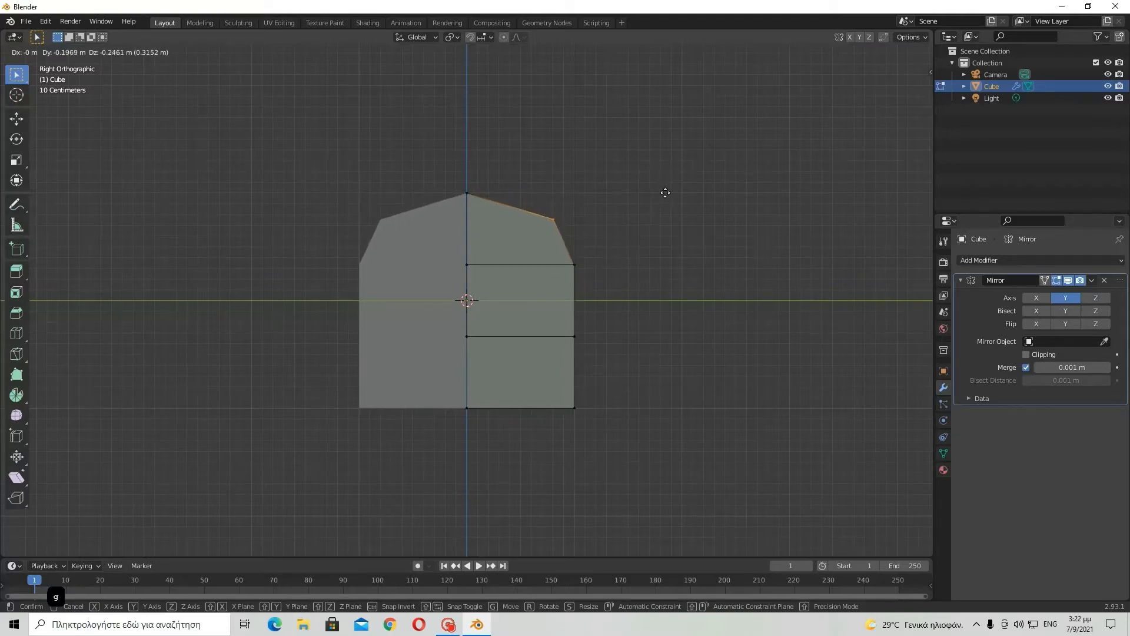
left_click(662, 193)
- In right orthographic view, move the lower outer corner vertices inward and upward to round off the bottom
middle_click_drag(663, 193, 625, 227)
left_click(899, 94)
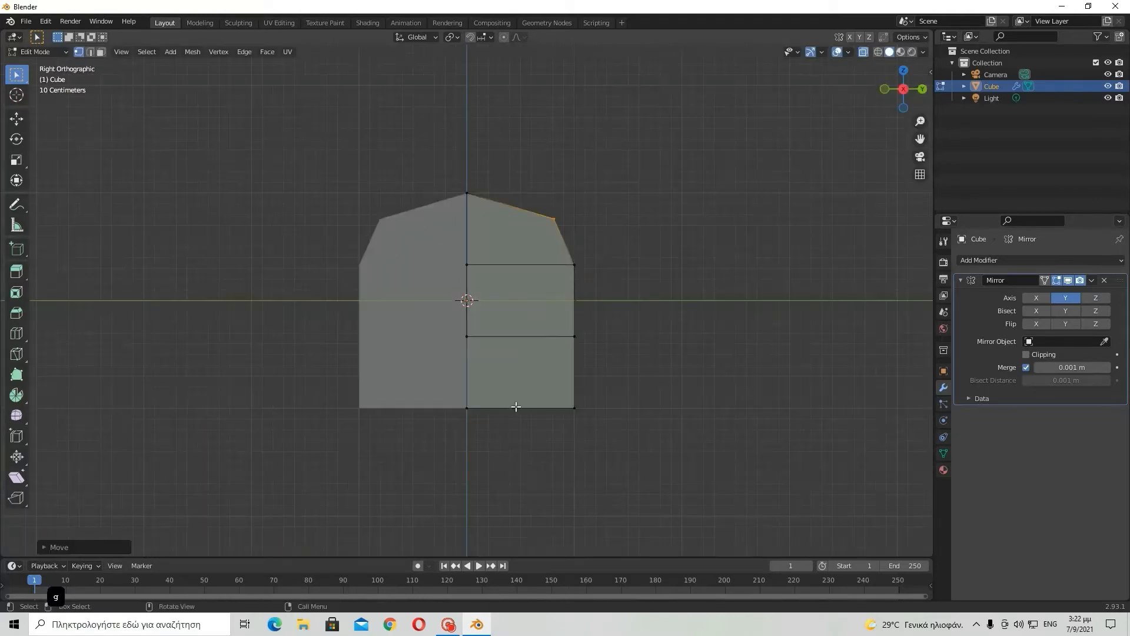
left_click(574, 409)
key("g")
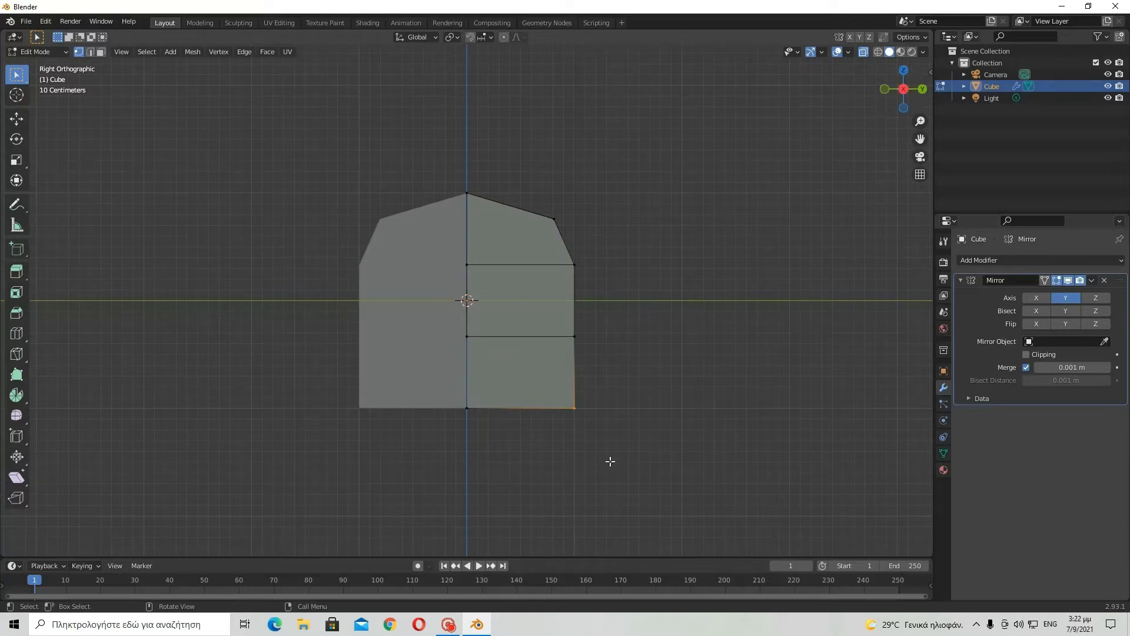
left_click(584, 463)
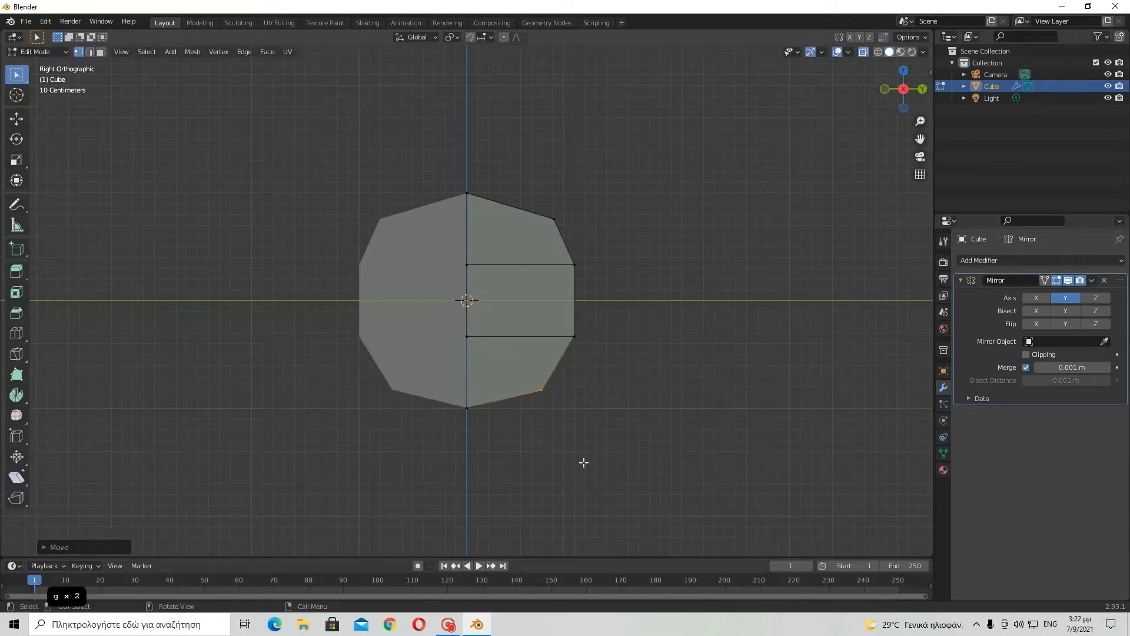
- Move all the bottom vertices down along Z to elongate the shape, and turn X-ray off
left_click_drag(443, 381, 590, 474)
key("g")
key("z")
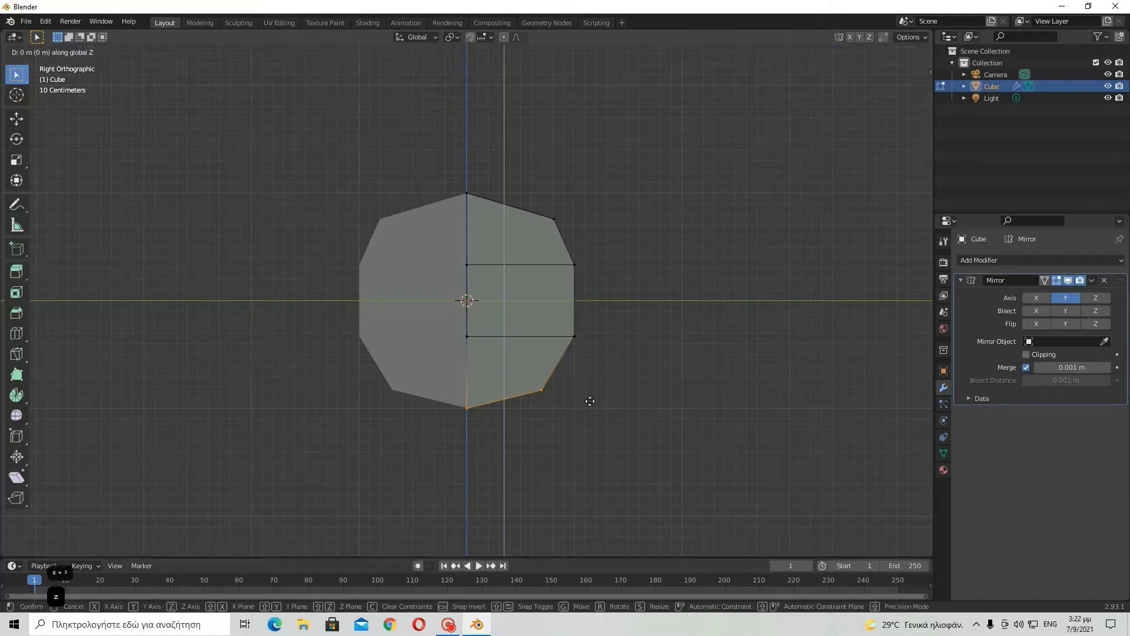
left_click(587, 445)
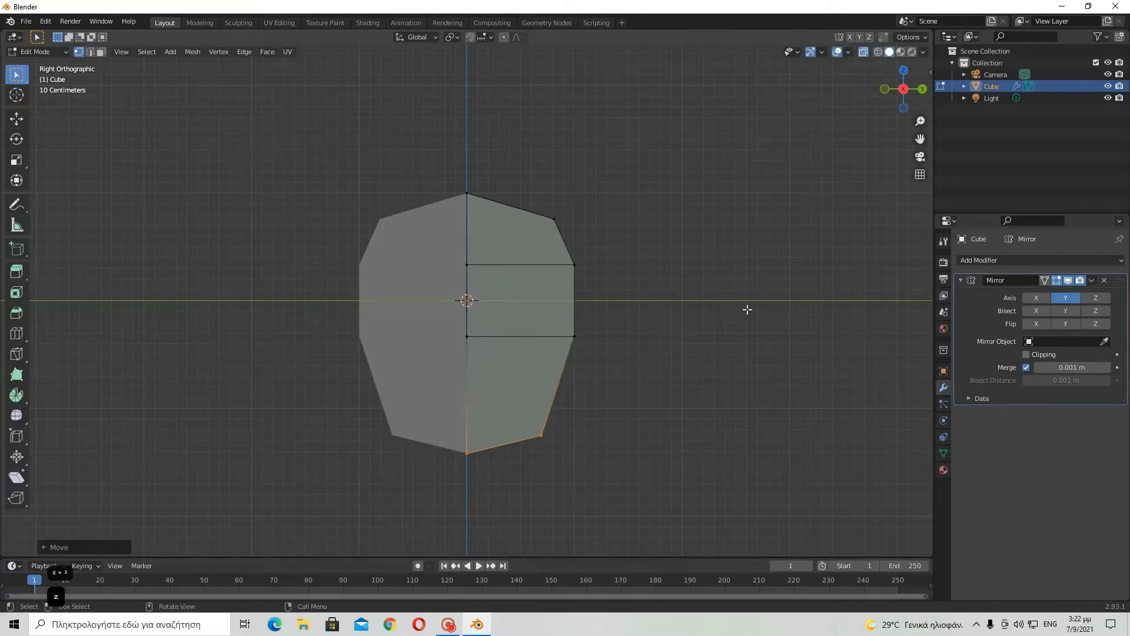
mouse_move(747, 311)
middle_mouse_down()
mouse_move(577, 303)
mouse_move(752, 321)
mouse_move(836, 161)
mouse_move(727, 177)
mouse_move(871, 196)
mouse_move(690, 189)
mouse_move(565, 222)
mouse_move(538, 271)
middle_mouse_up()
left_click(863, 52)
- Inspect the rounded shape in Object and Edit Mode from several angles, including the back orthographic view
key("Tab")
key("Tab")
middle_click_drag(508, 335, 797, 179)
left_click(922, 89)
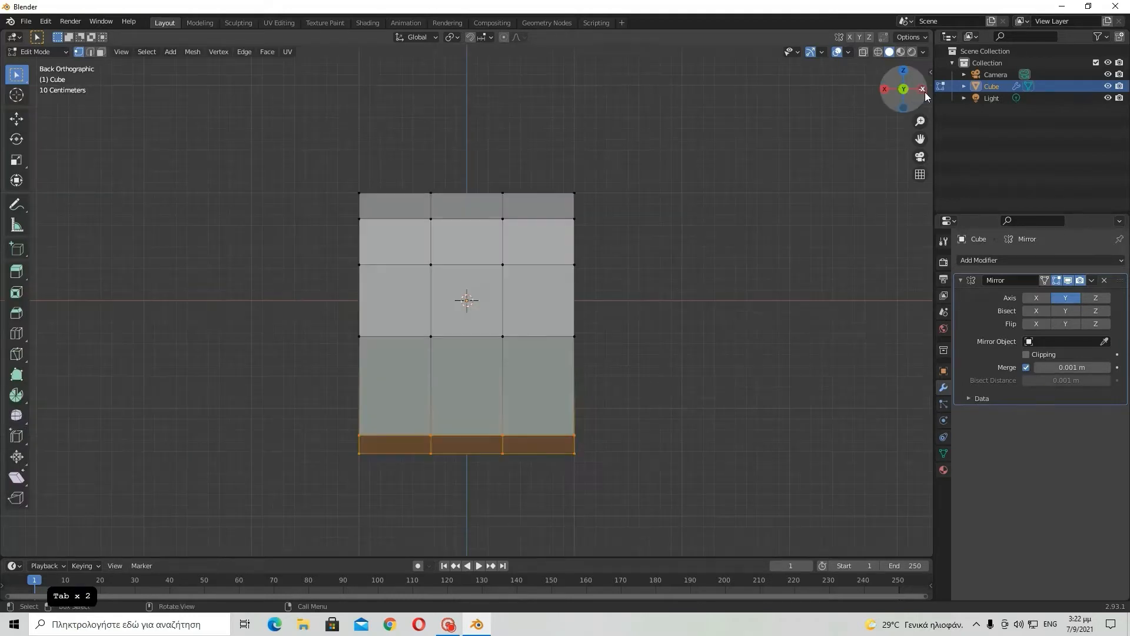
left_click(865, 52)
left_click(865, 53)
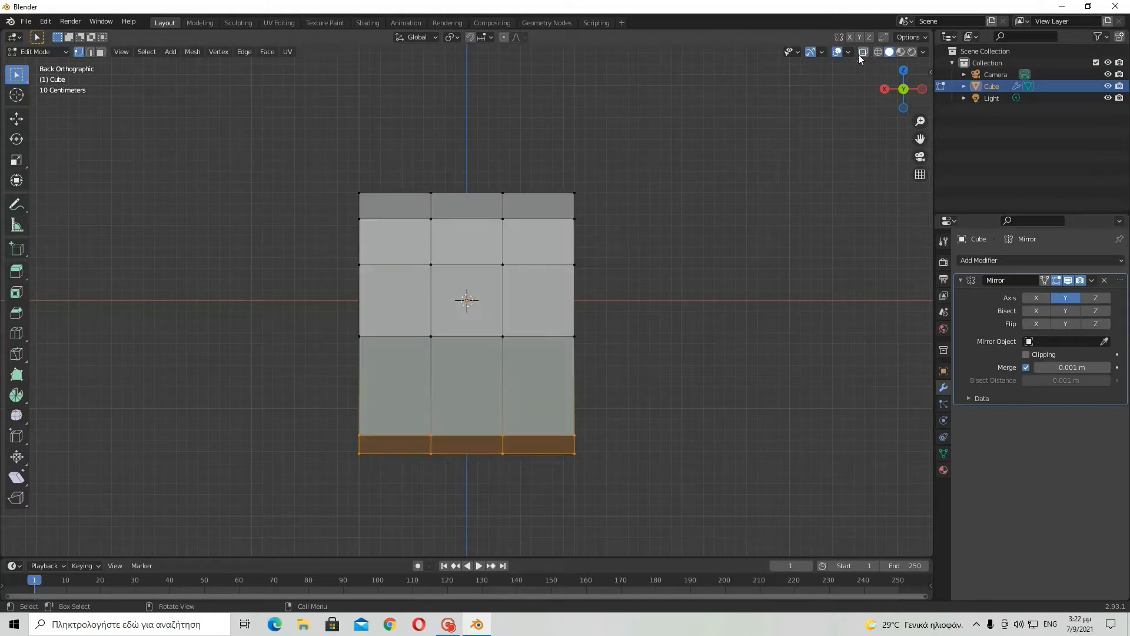
middle_click_drag(360, 276, 751, 68)
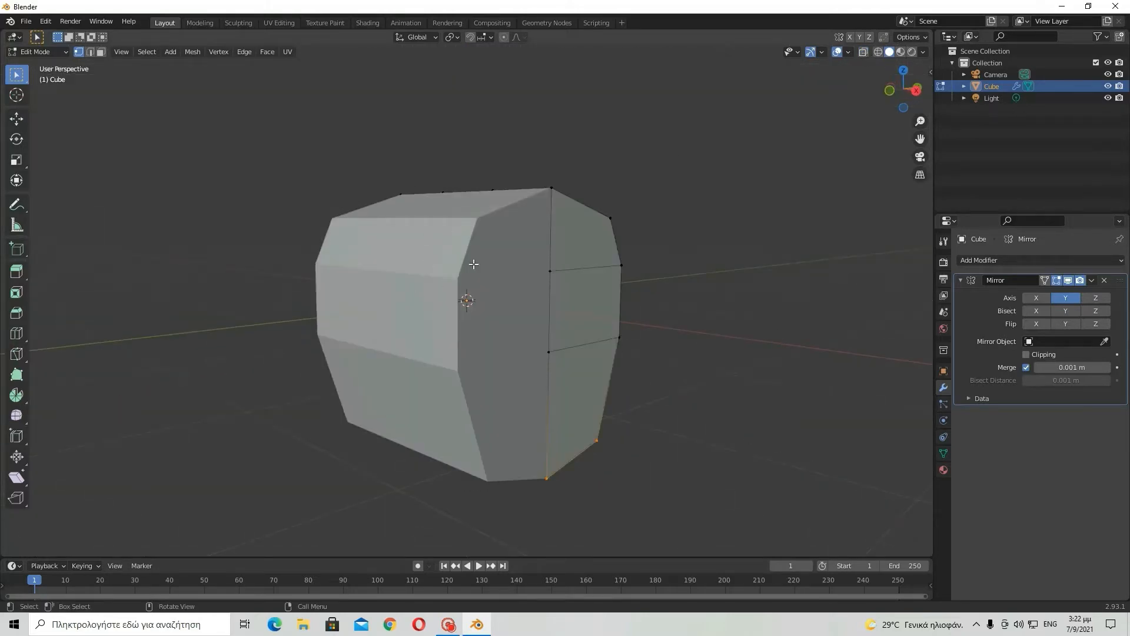
left_click(622, 261)
key("g")
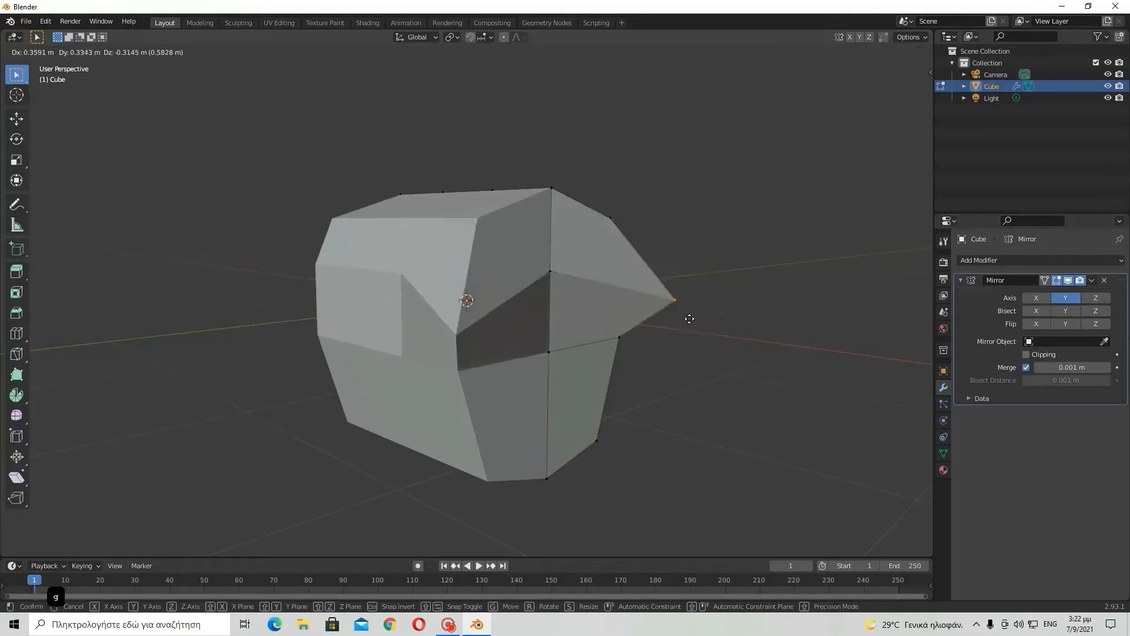
right_click(736, 289)
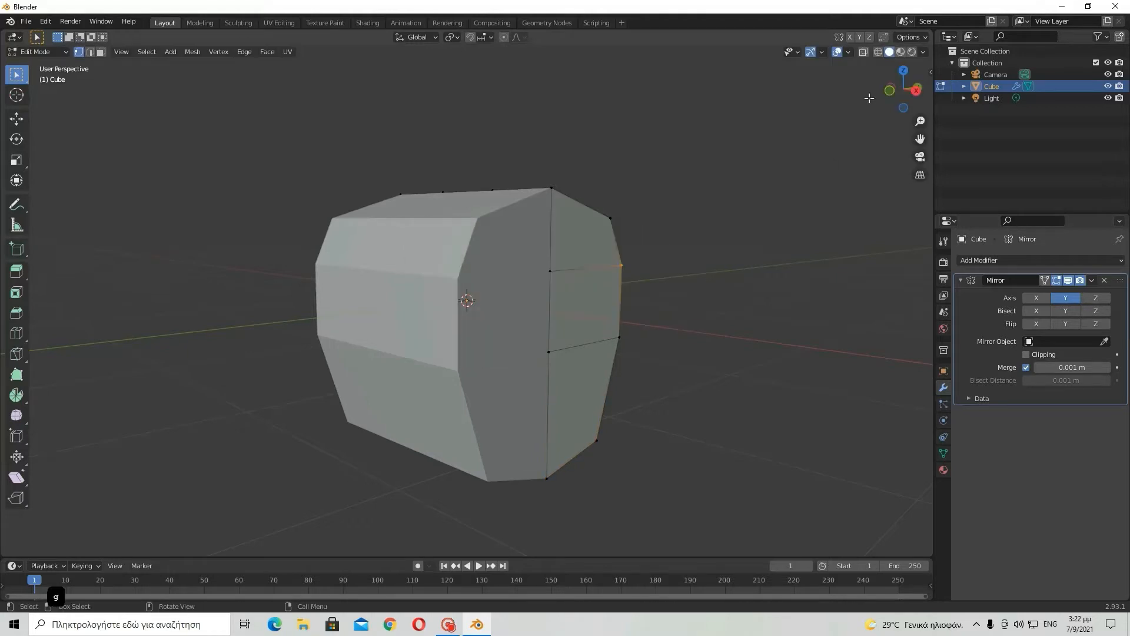
- In back orthographic view, try moving the +X edge vertices about 0.07 m inward along X
left_click(920, 88)
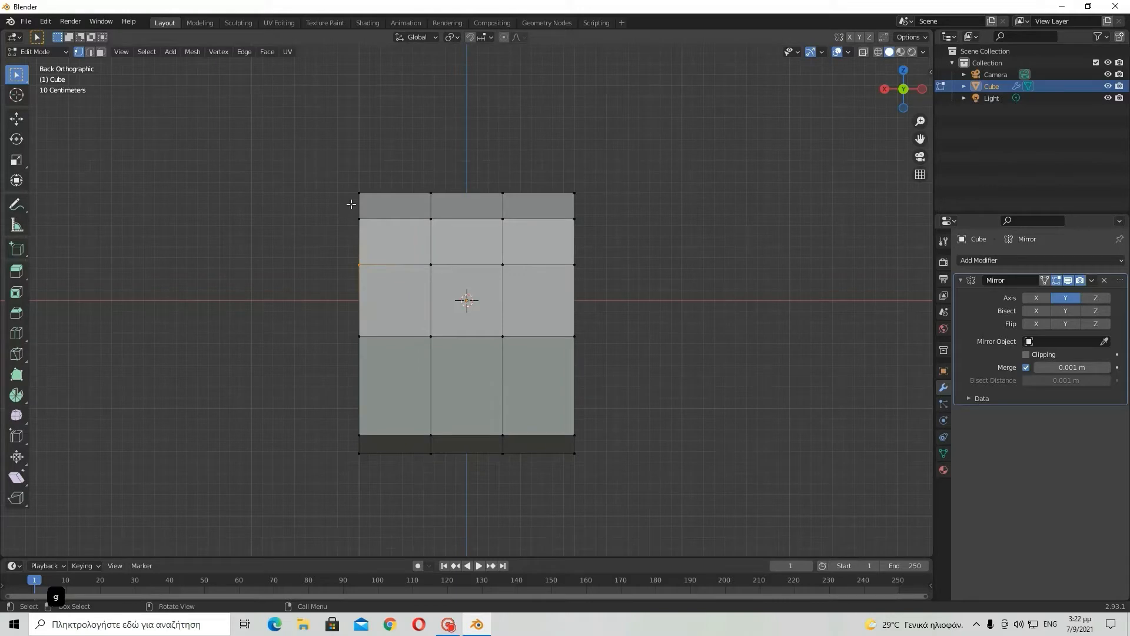
left_click_drag(349, 185, 374, 443)
key("g")
key("y")
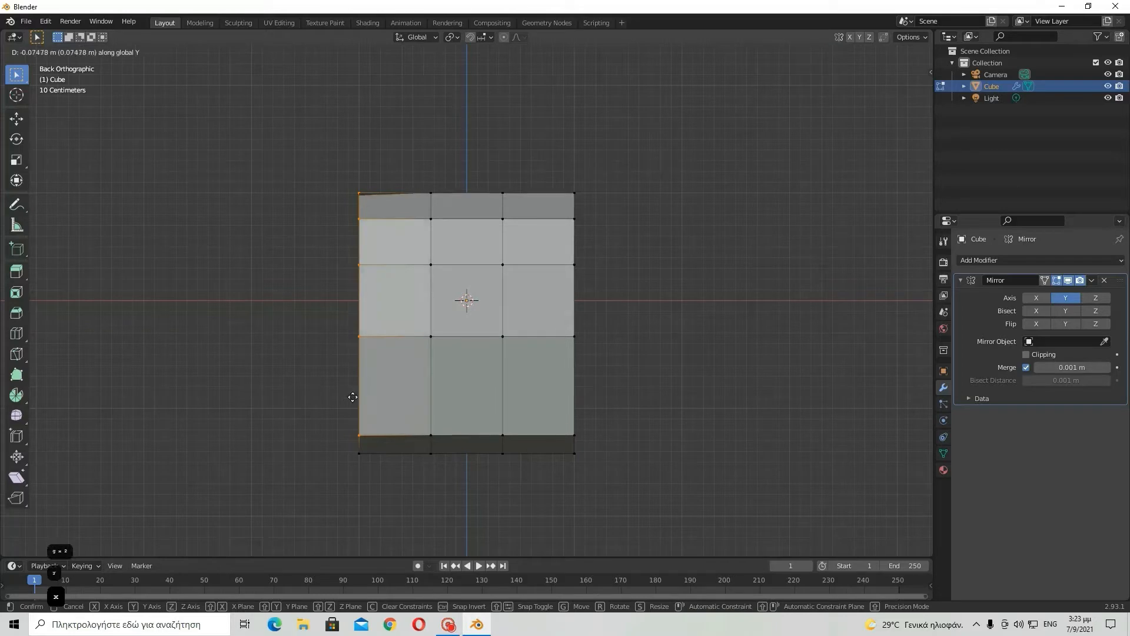
key("x")
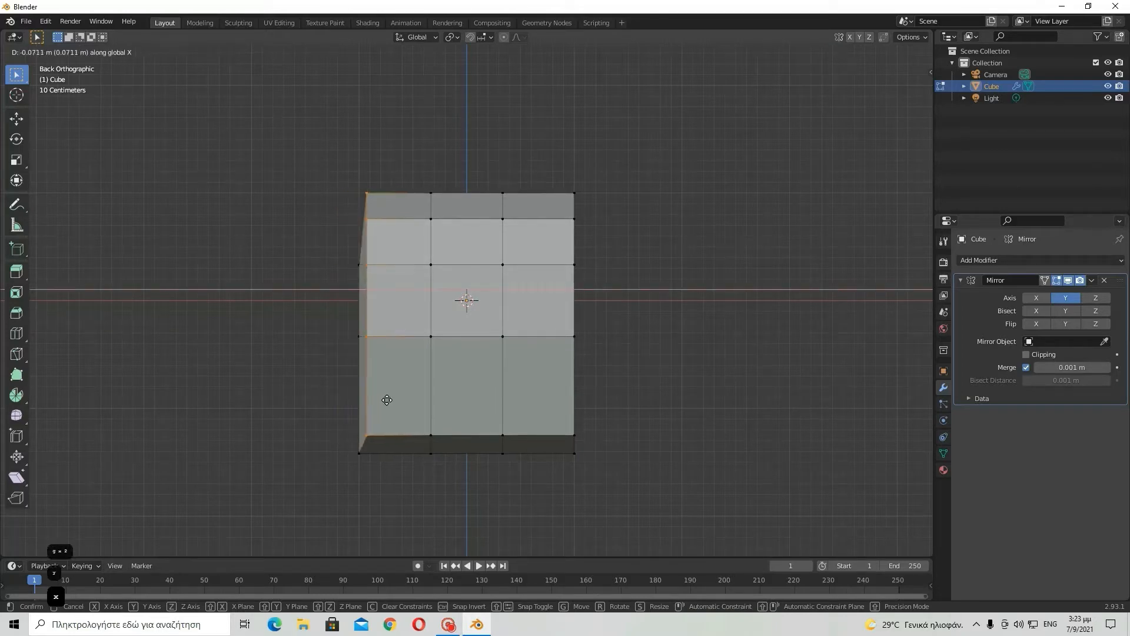
left_click(386, 397)
middle_click_drag(386, 397, 423, 404)
- Undo the inward move of the +X edge vertices
key("ctrl+z")
key("ctrl+z")
key("ctrl+z")
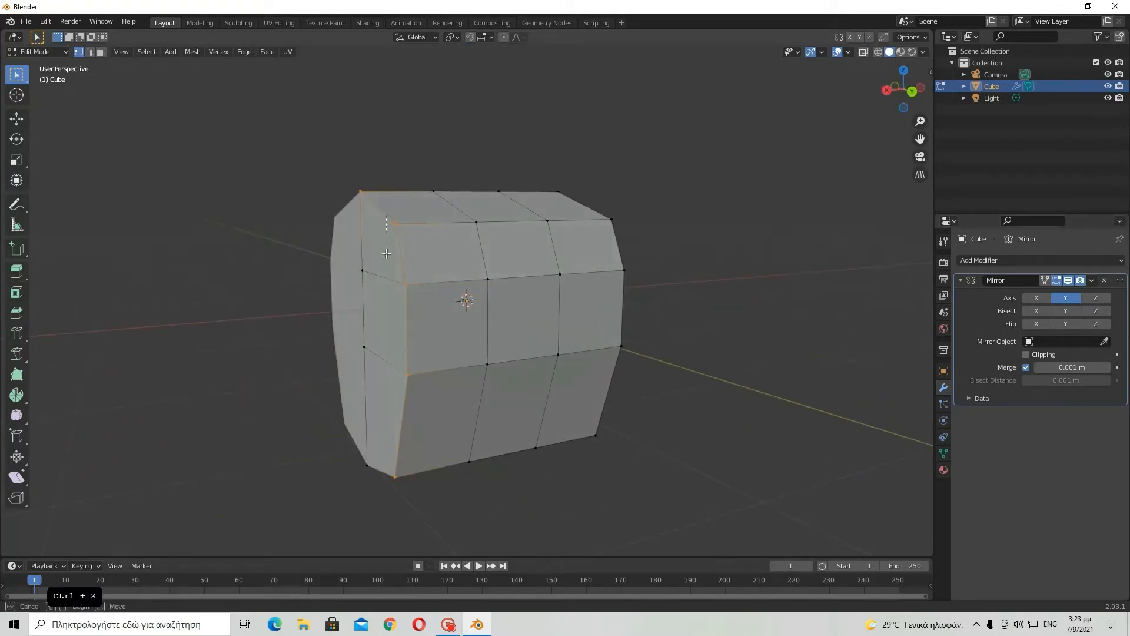
key("ctrl+z")
key("ctrl+z")
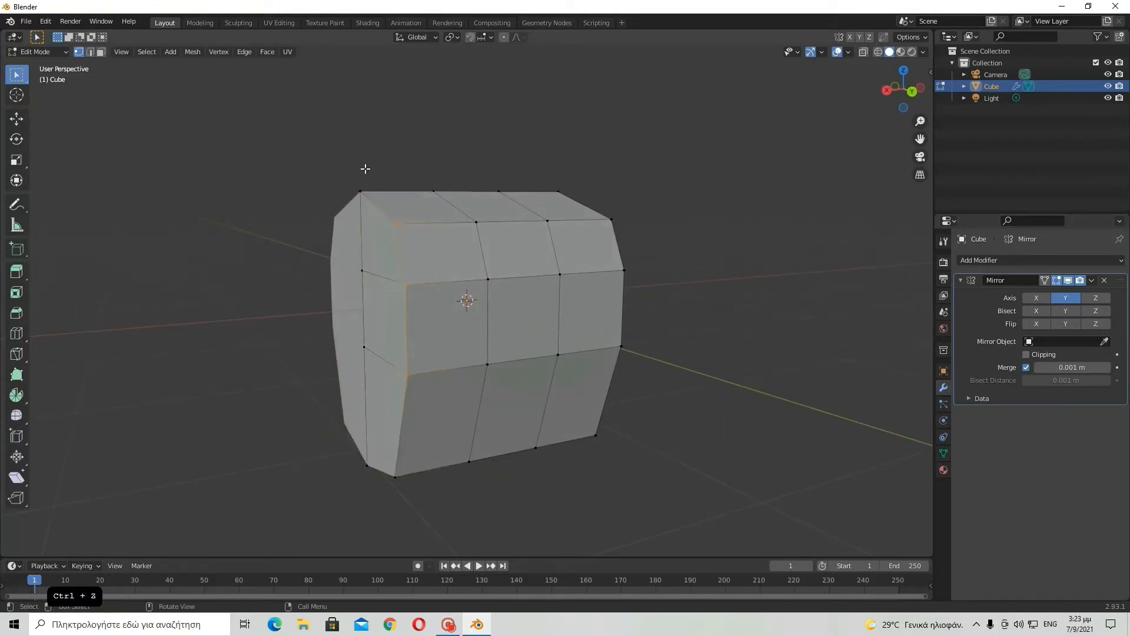
- In back orthographic view, move the four +X edge vertices between the top and bottom corners about 0.05 m inward along X
left_click(913, 92)
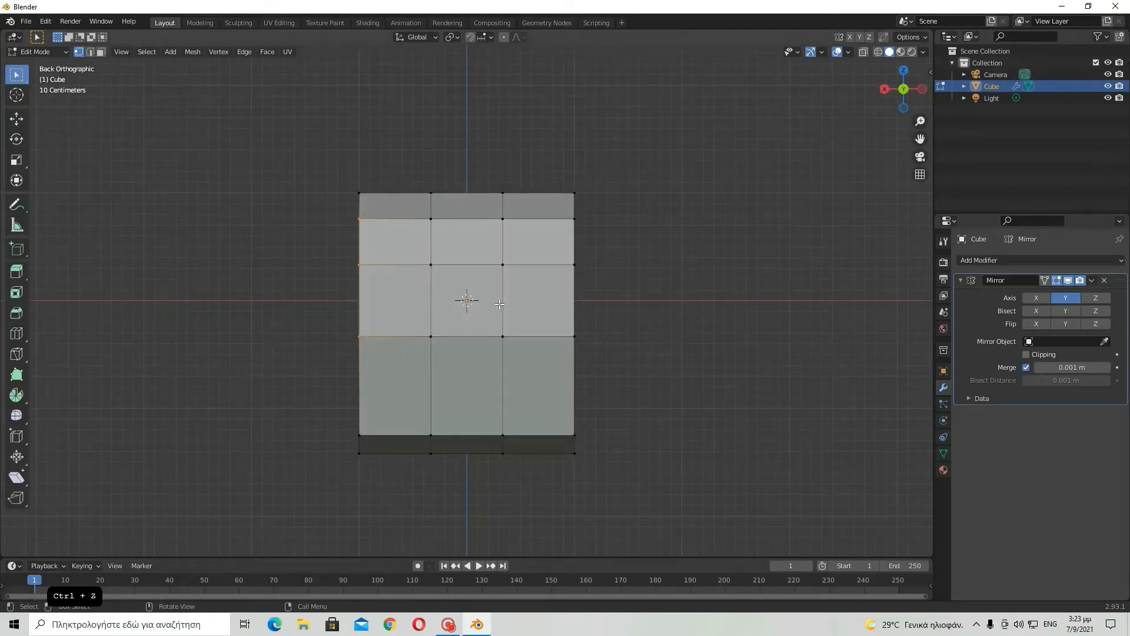
key("g")
key("x")
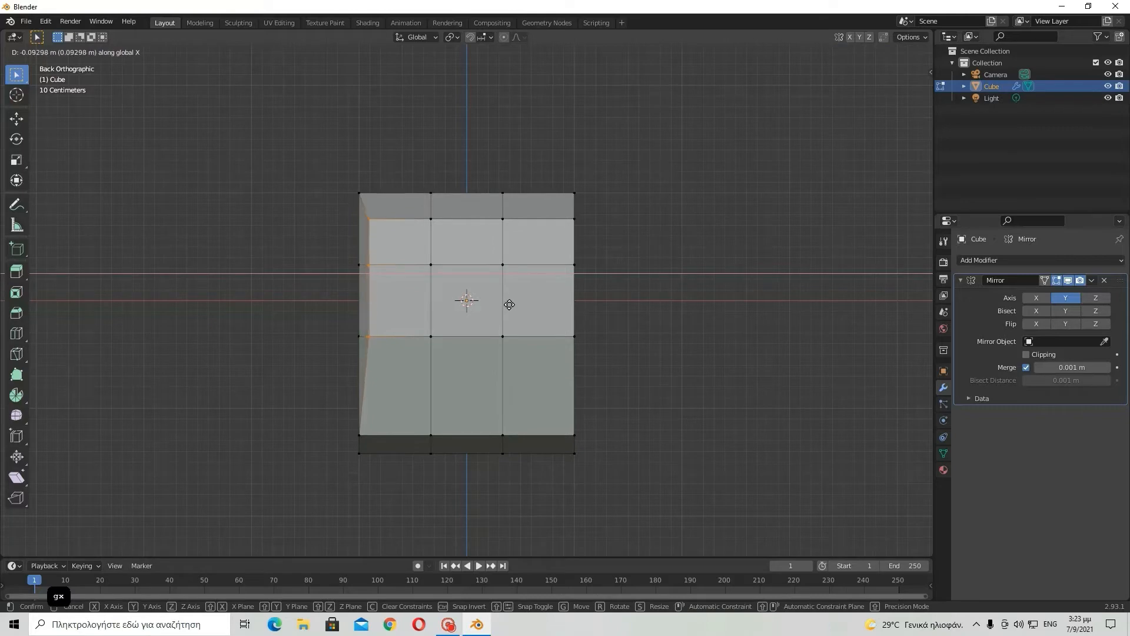
right_click(506, 304)
left_click(383, 424, "shift")
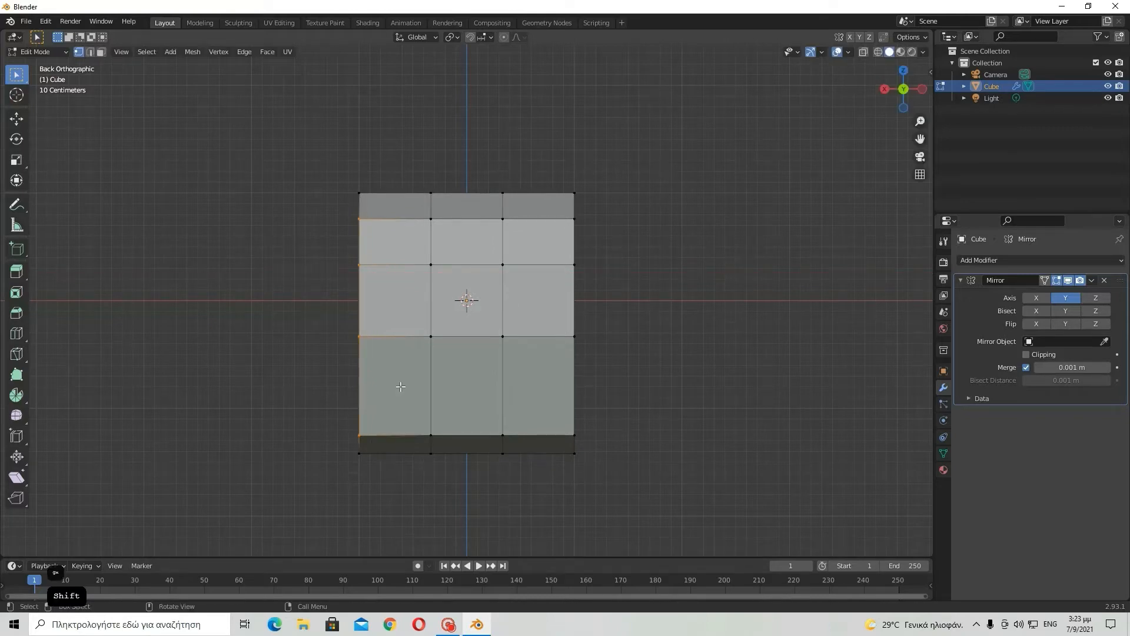
key("g")
key("x")
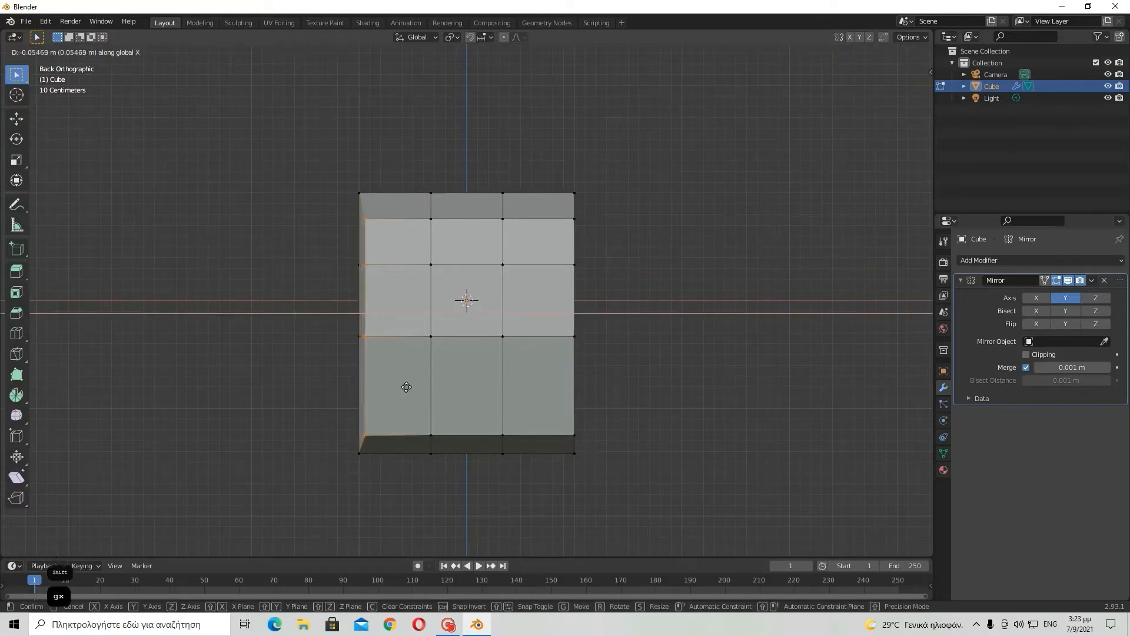
left_click(406, 386)
- Move the four matching vertices on the -X edge about 0.04 m inward along X
left_click_drag(544, 209, 586, 442)
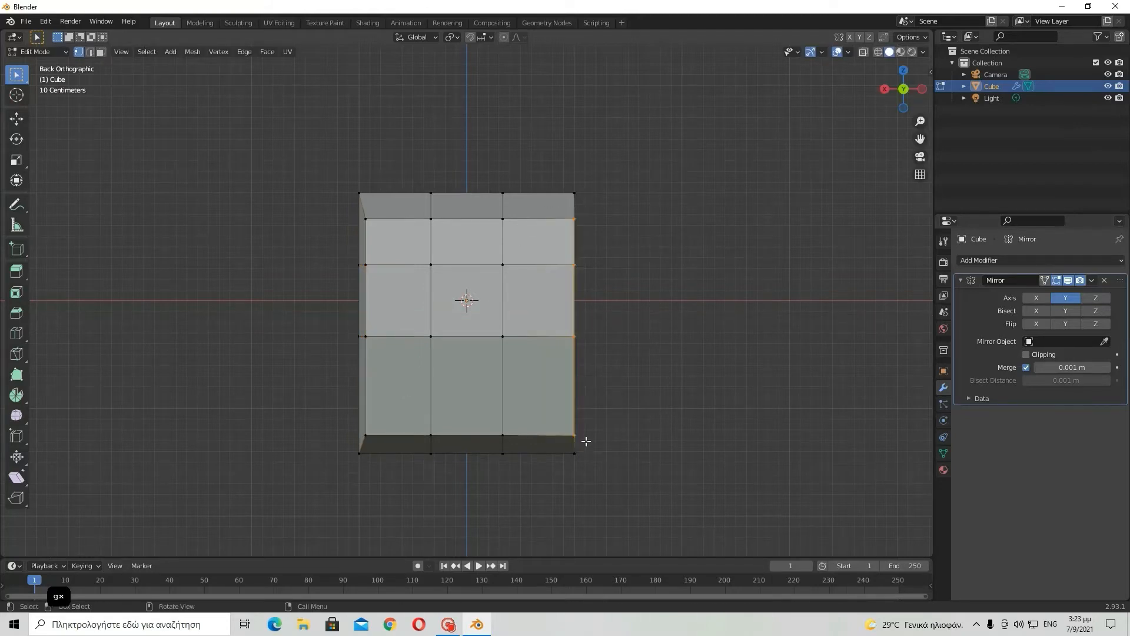
key("g")
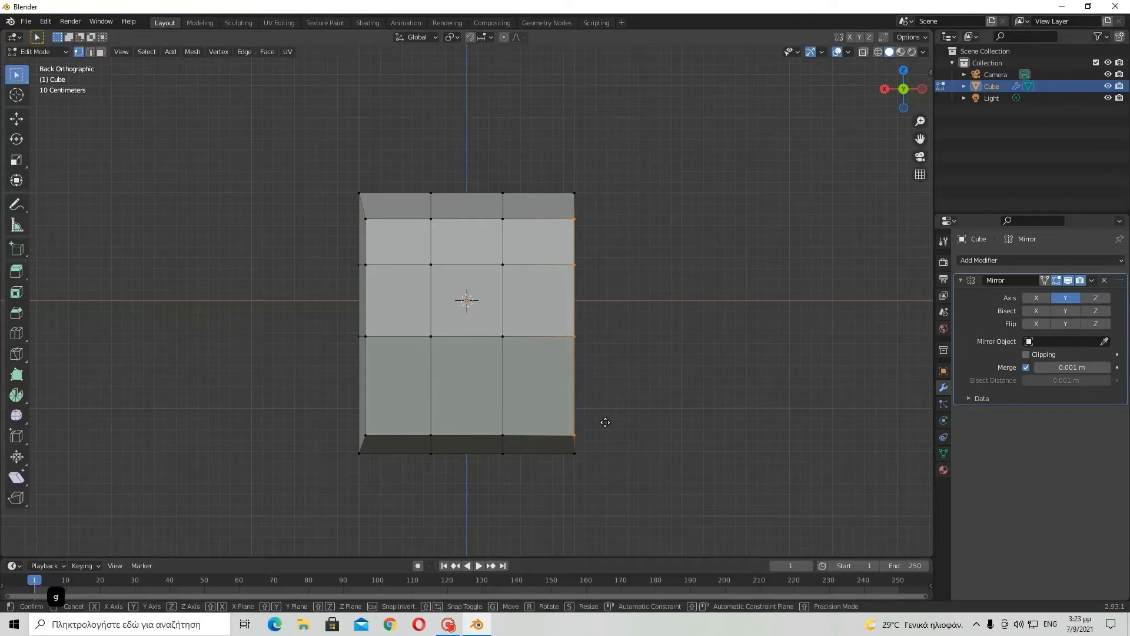
key("x")
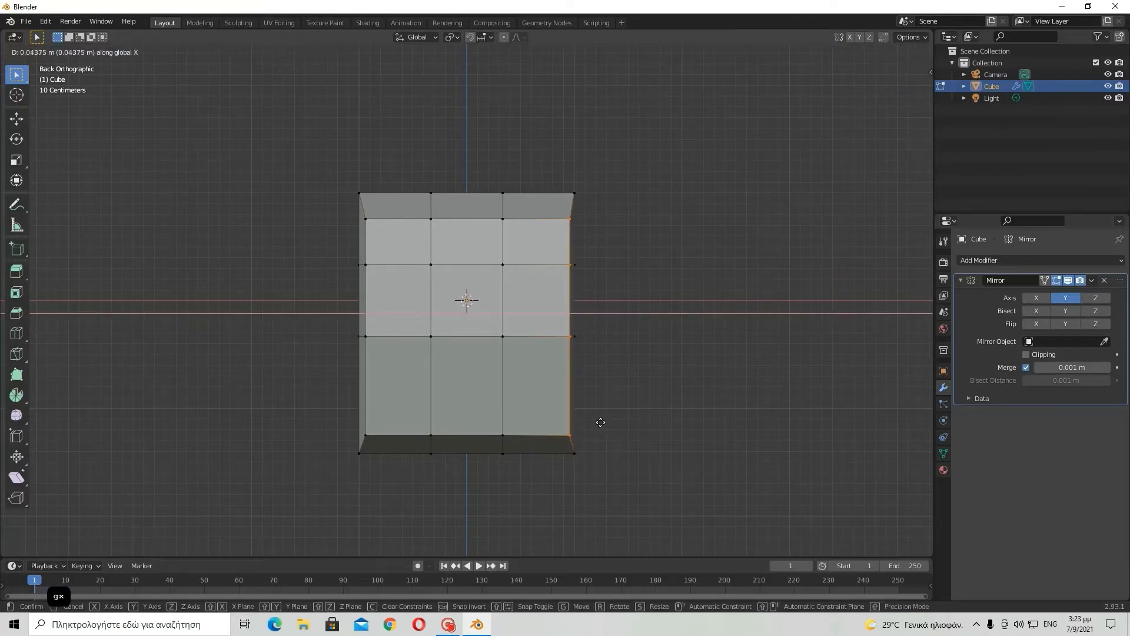
left_click(598, 428)
left_click(572, 454)
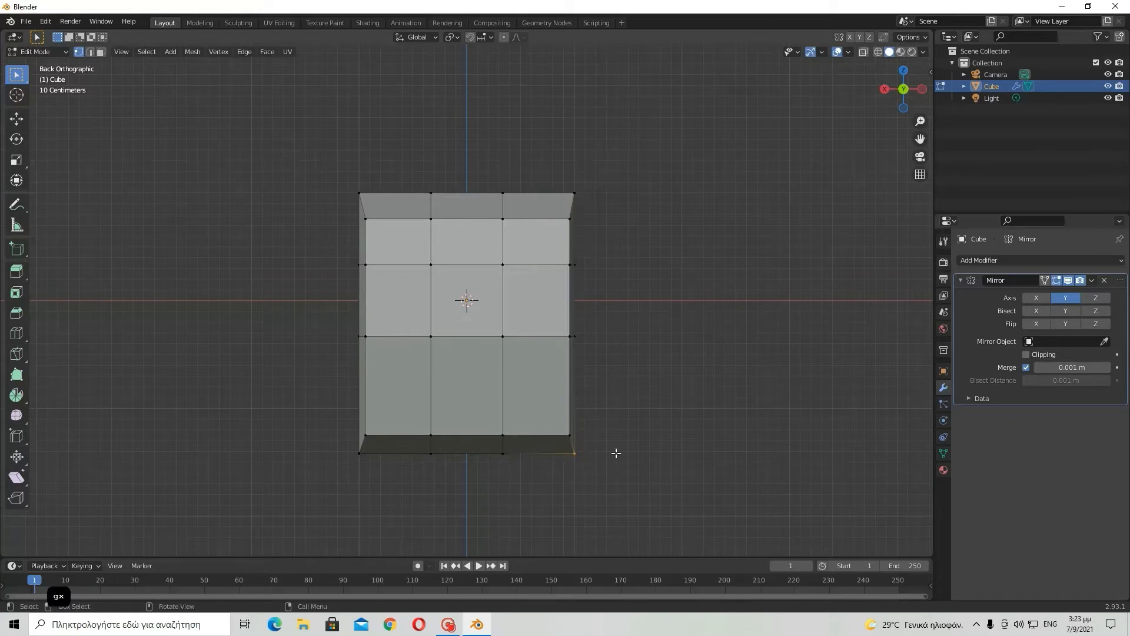
key("g")
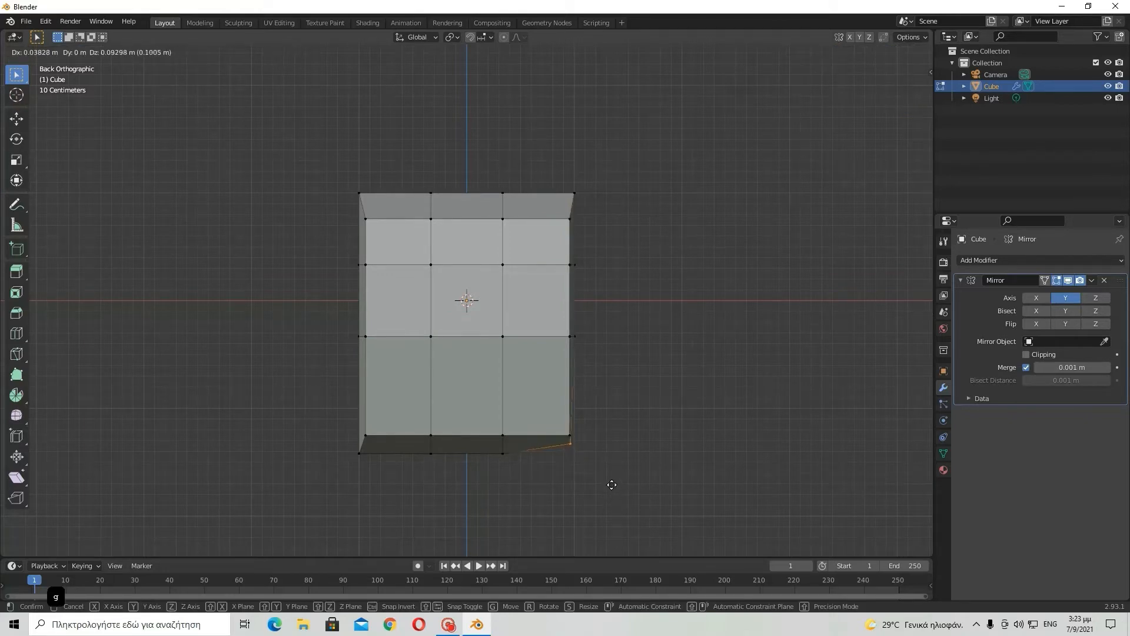
key("z")
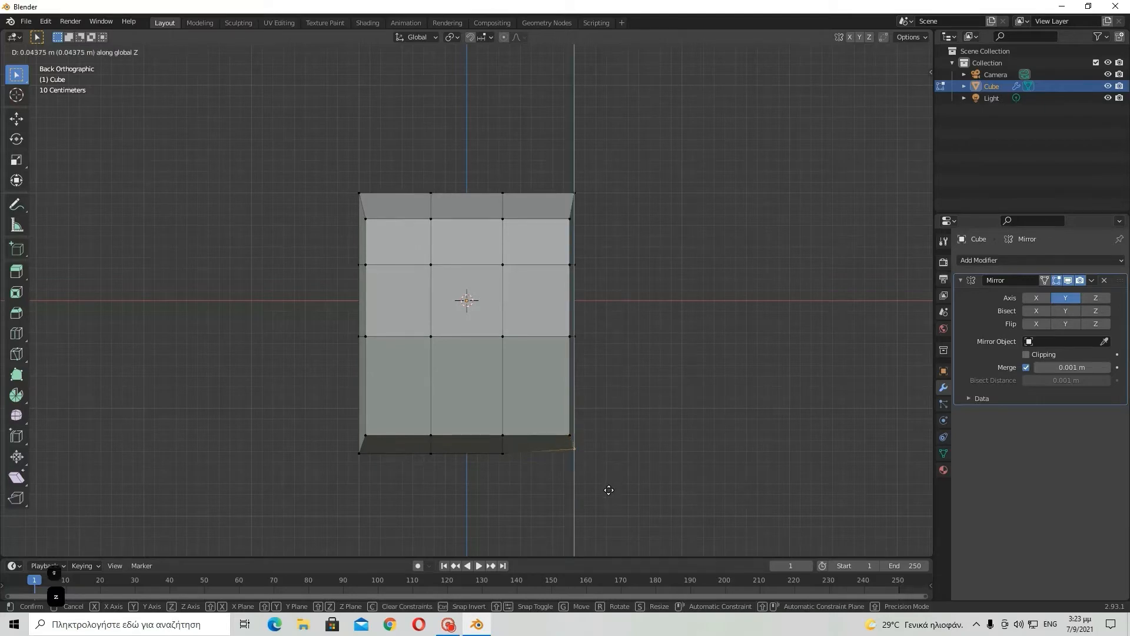
right_click(609, 490)
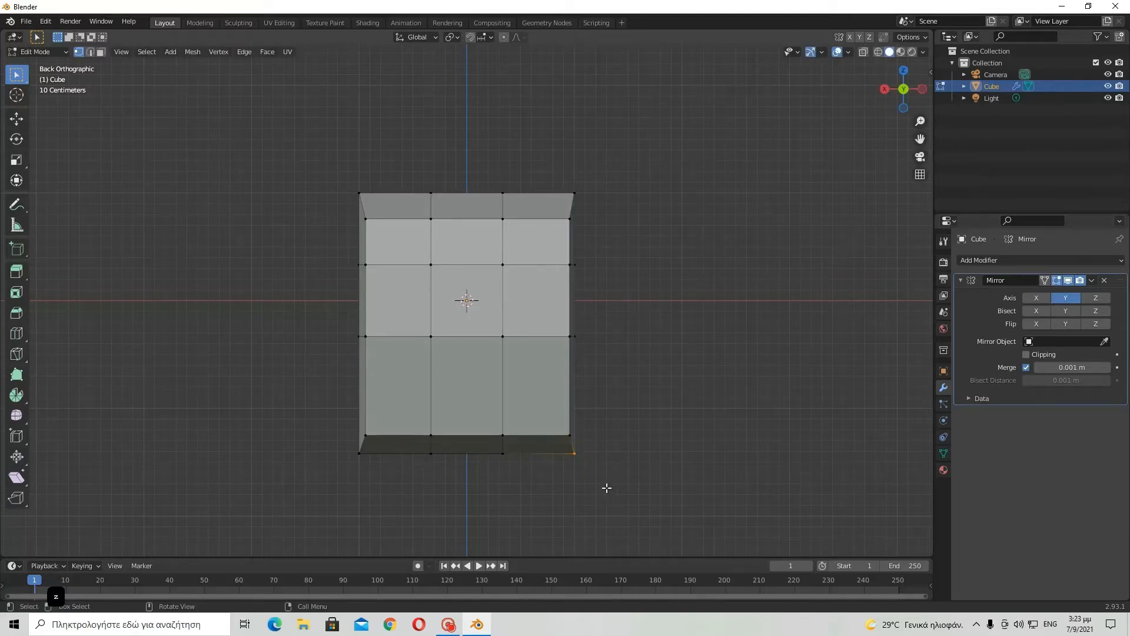
key("ctrl+z")
key("ctrl+z")
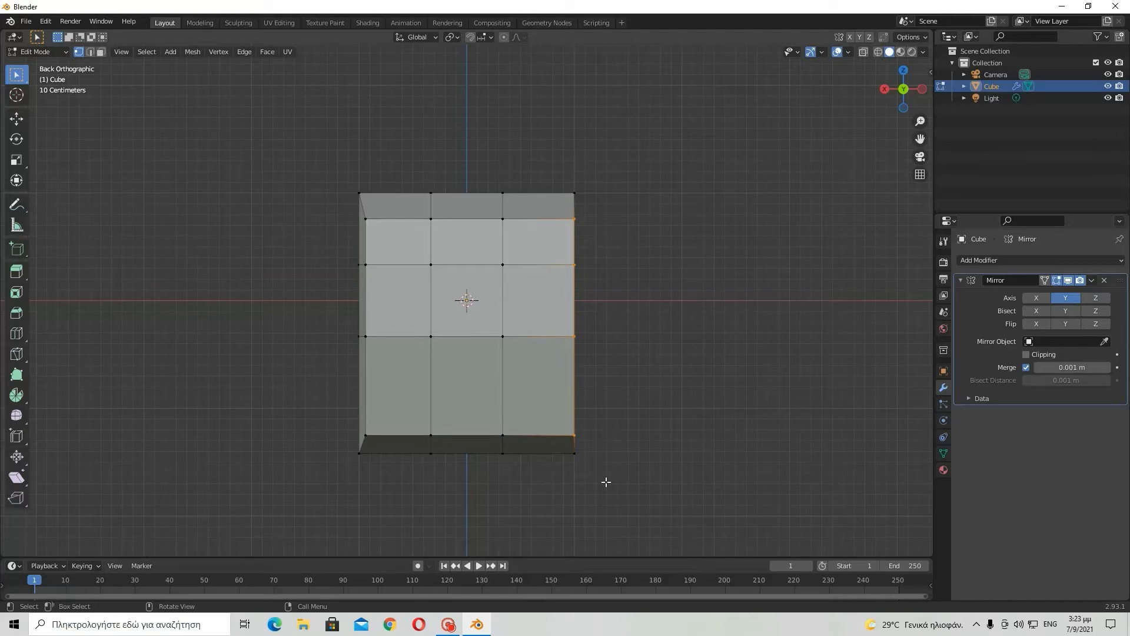
key("ctrl+shift+z")
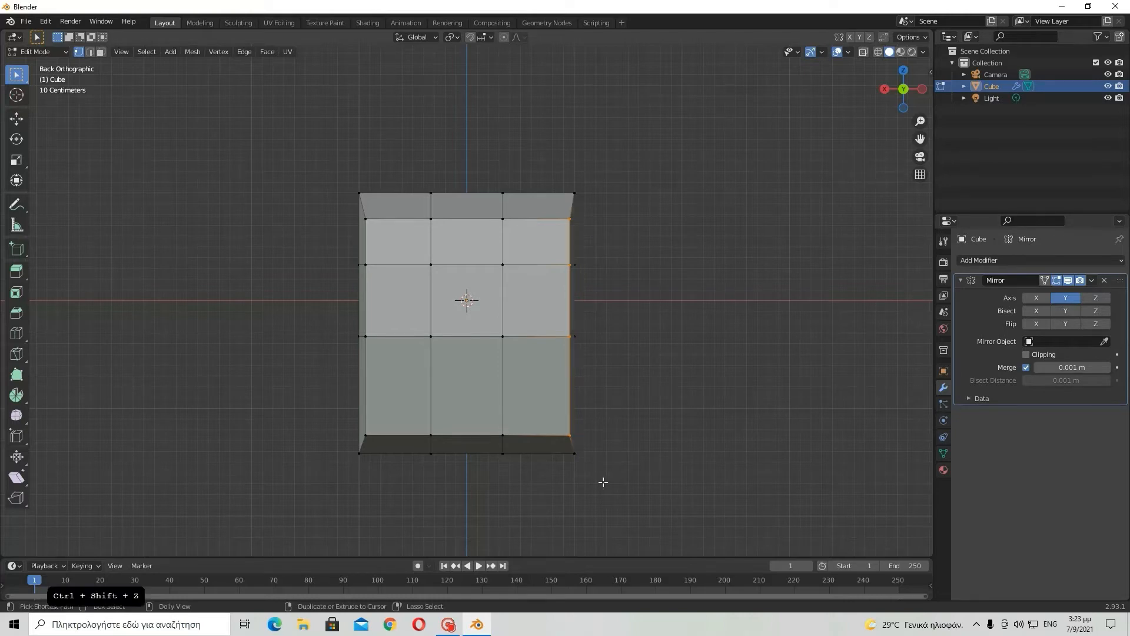
left_click(575, 461)
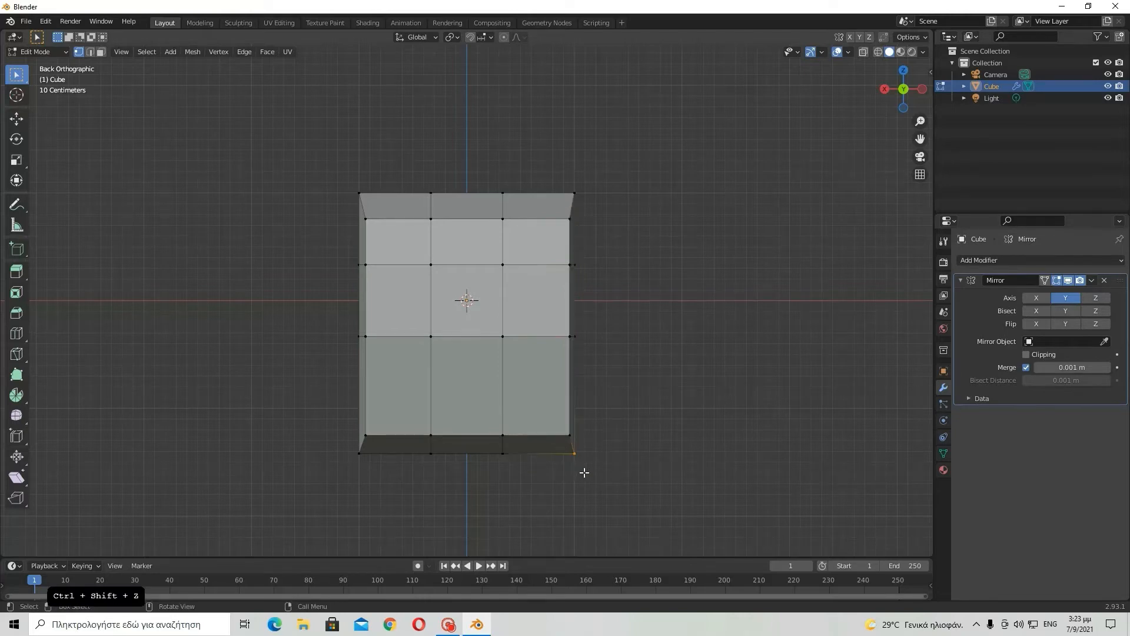
key("g")
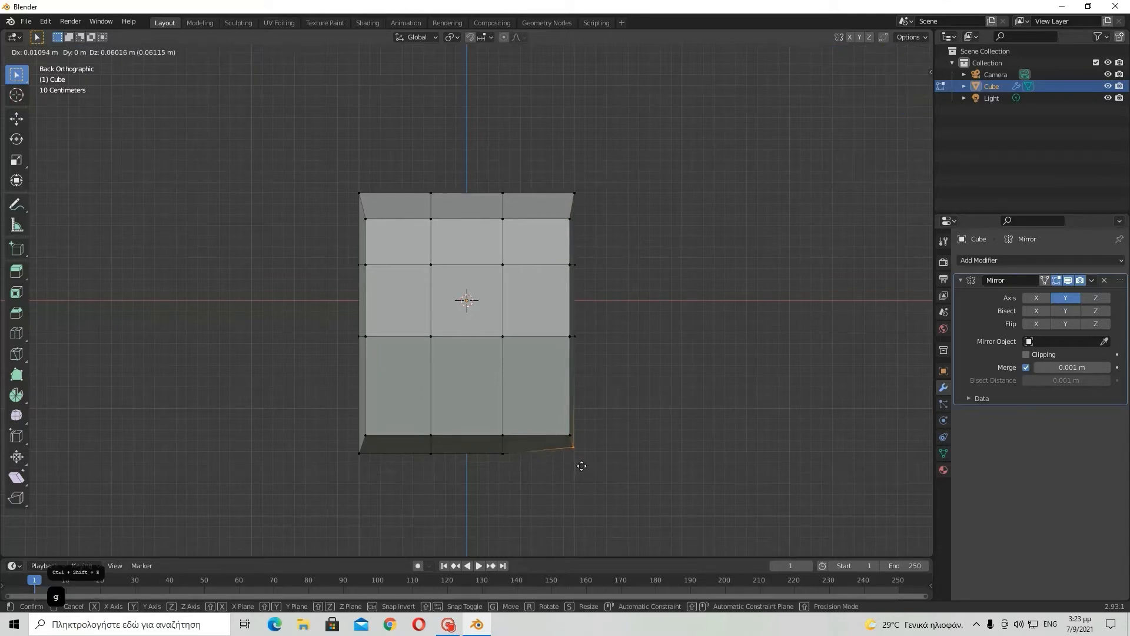
right_click(581, 466)
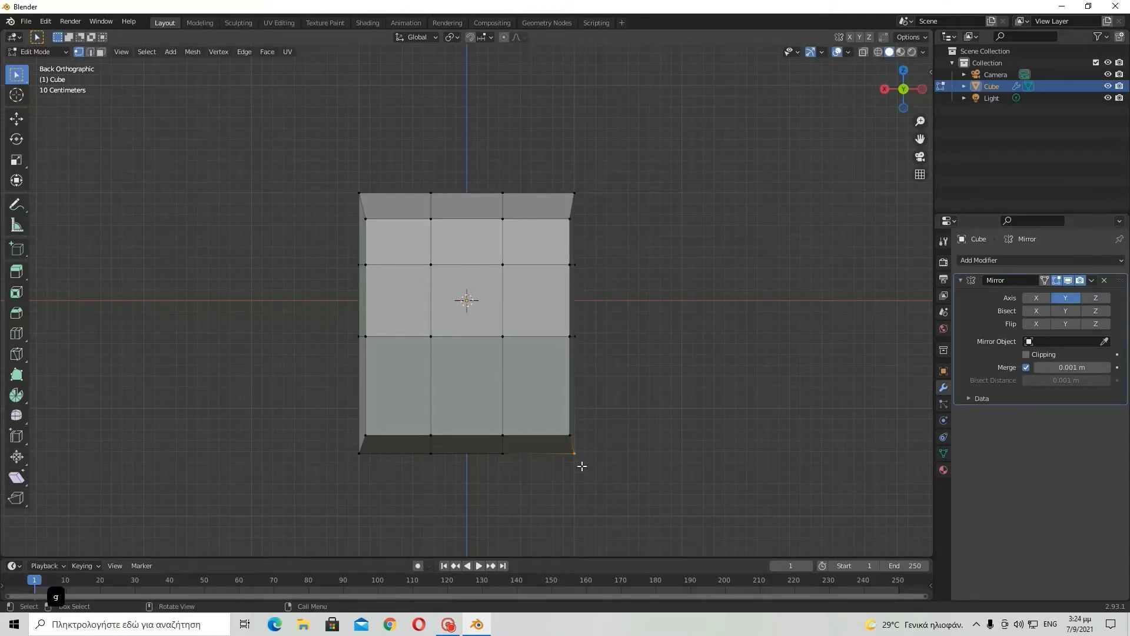
- Undo the inward move of the -X edge vertices
key("ctrl+z")
key("ctrl+z")
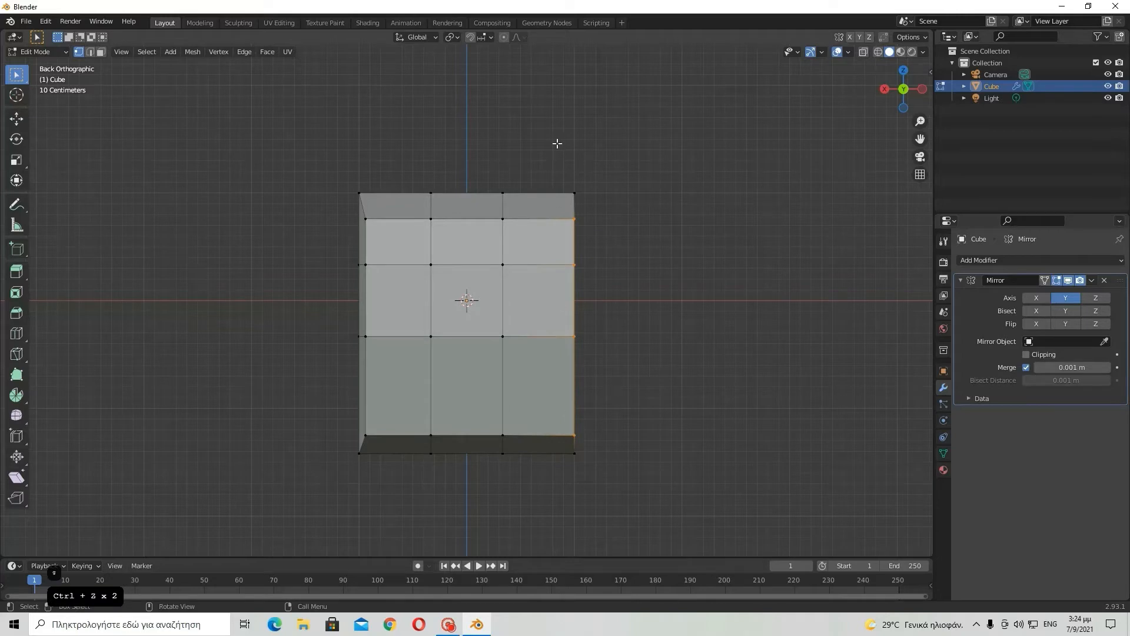
left_click_drag(557, 143, 616, 506)
left_click(569, 459)
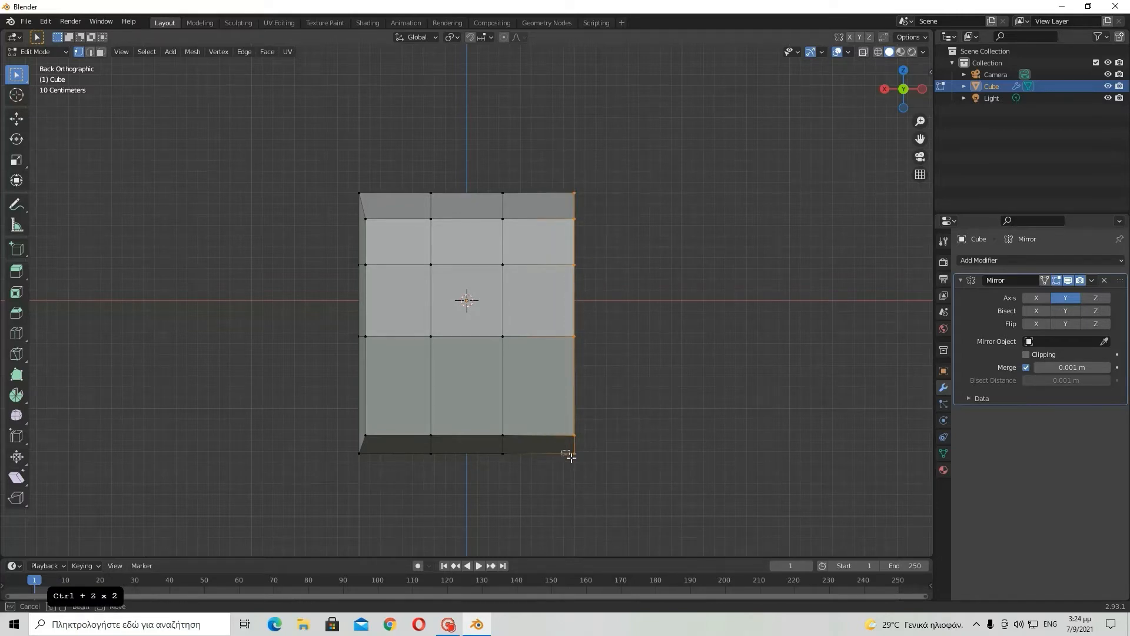
left_click_drag(546, 208, 602, 446)
key("g")
right_click(603, 444)
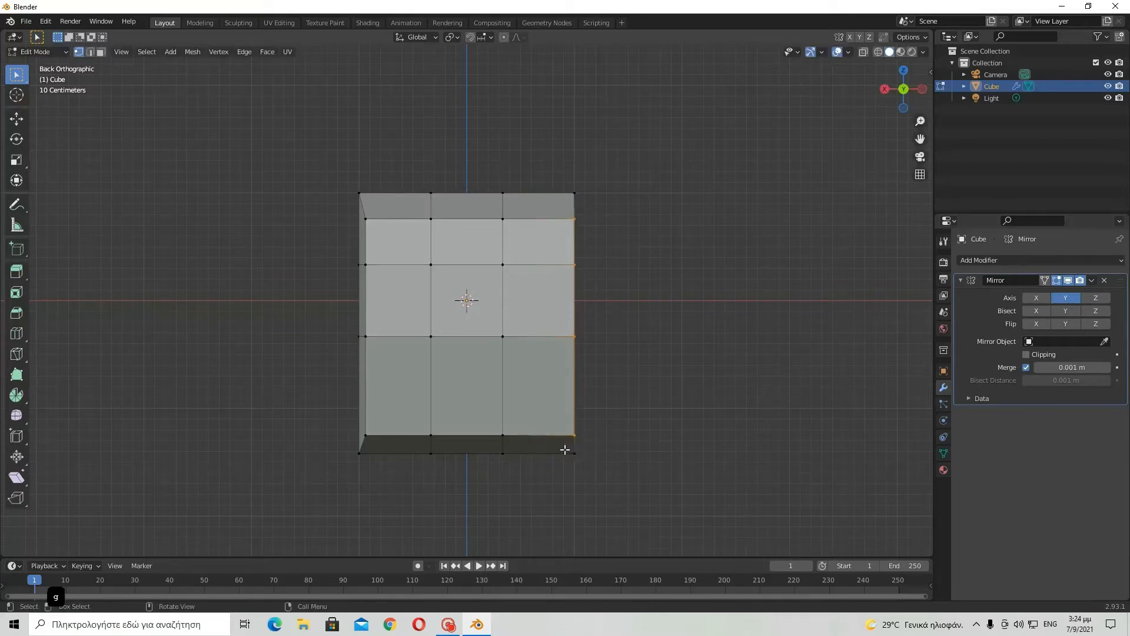
- Move the bottom corner vertex on the -X side slightly inward and upward in back orthographic view
left_click(578, 459)
key("g")
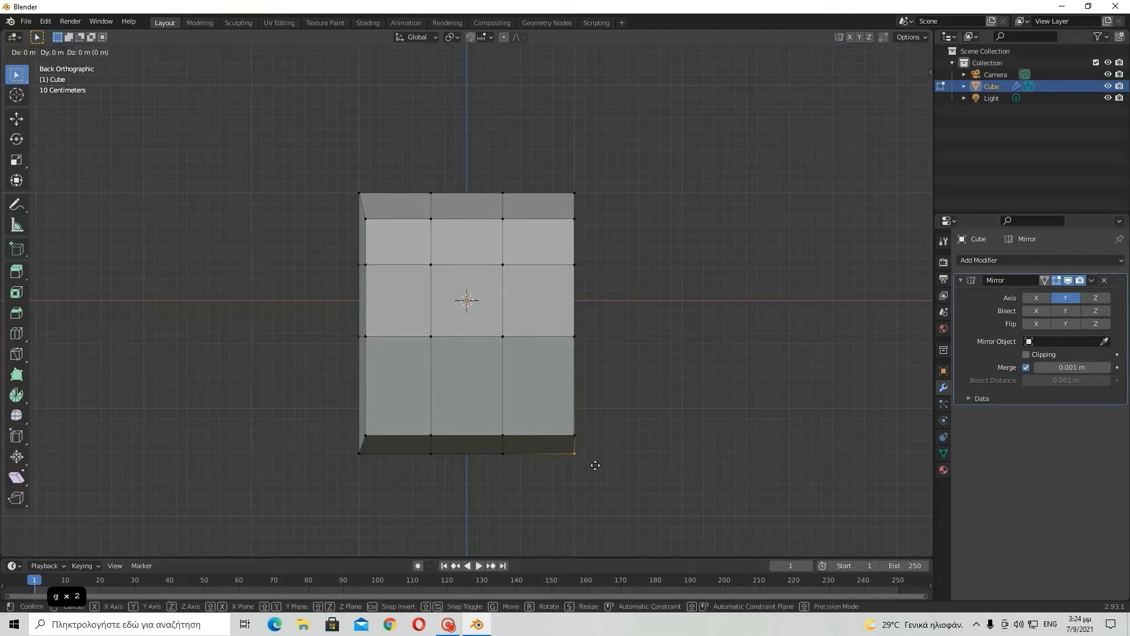
key("z")
key("x")
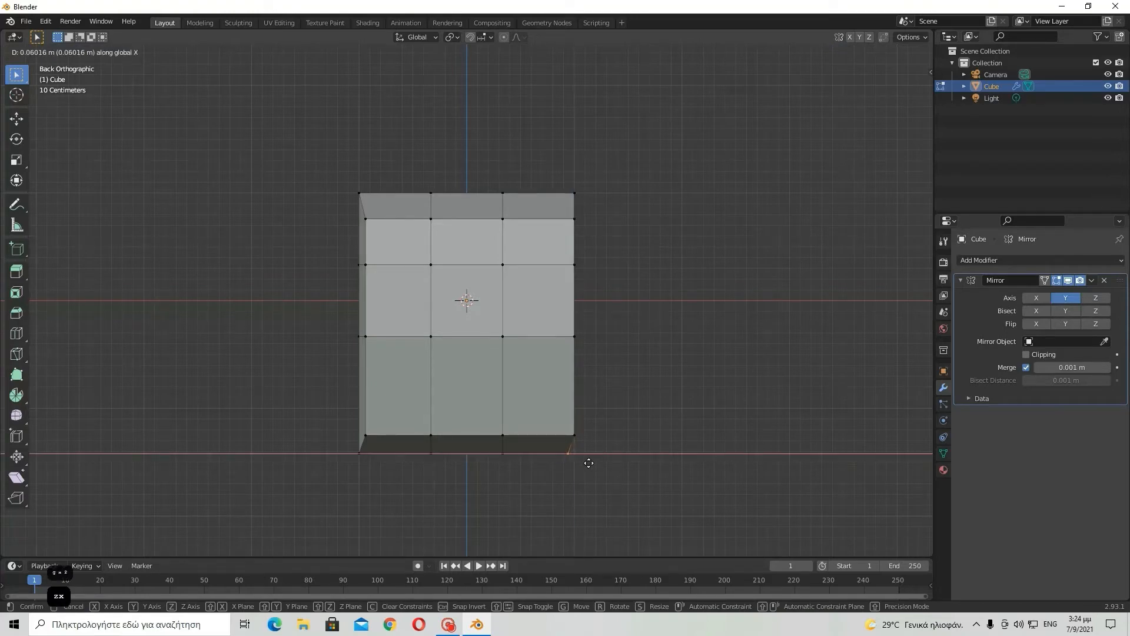
right_click(589, 463)
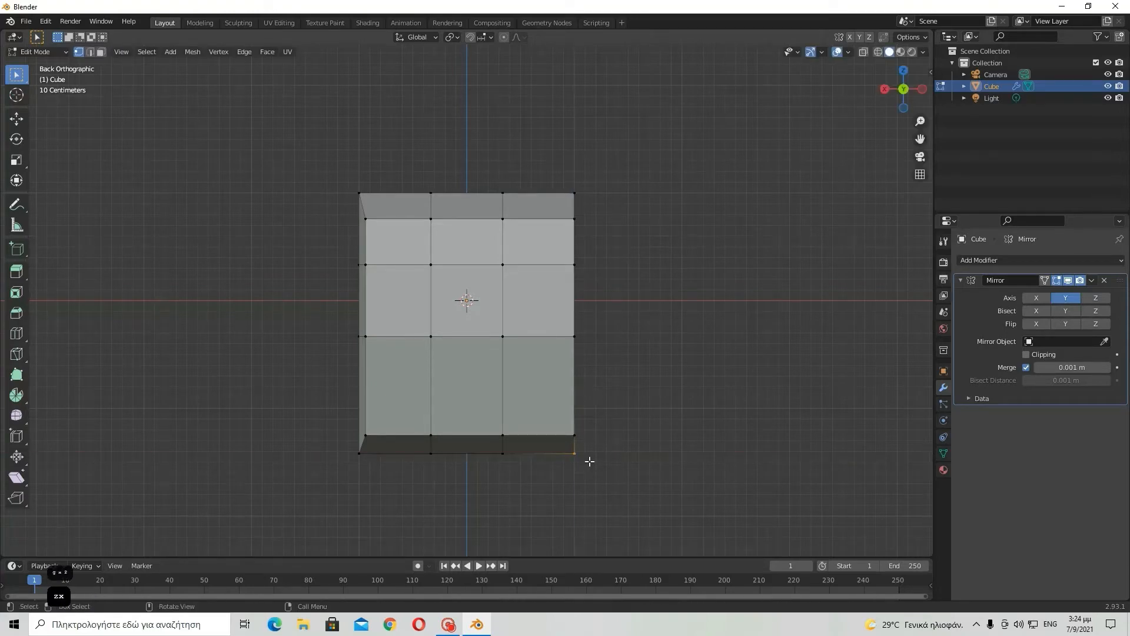
key("g")
left_click(587, 451)
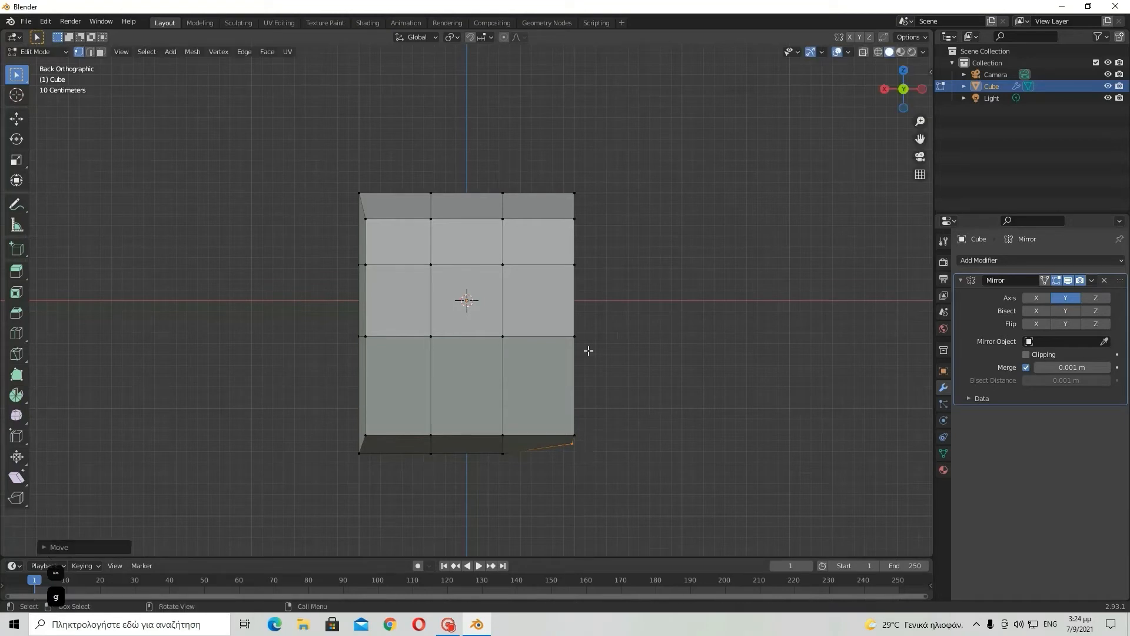
- Move the two top corner vertices inward along X and about 0.1 m down to round off the top
left_click_drag(552, 171, 583, 195)
key("g")
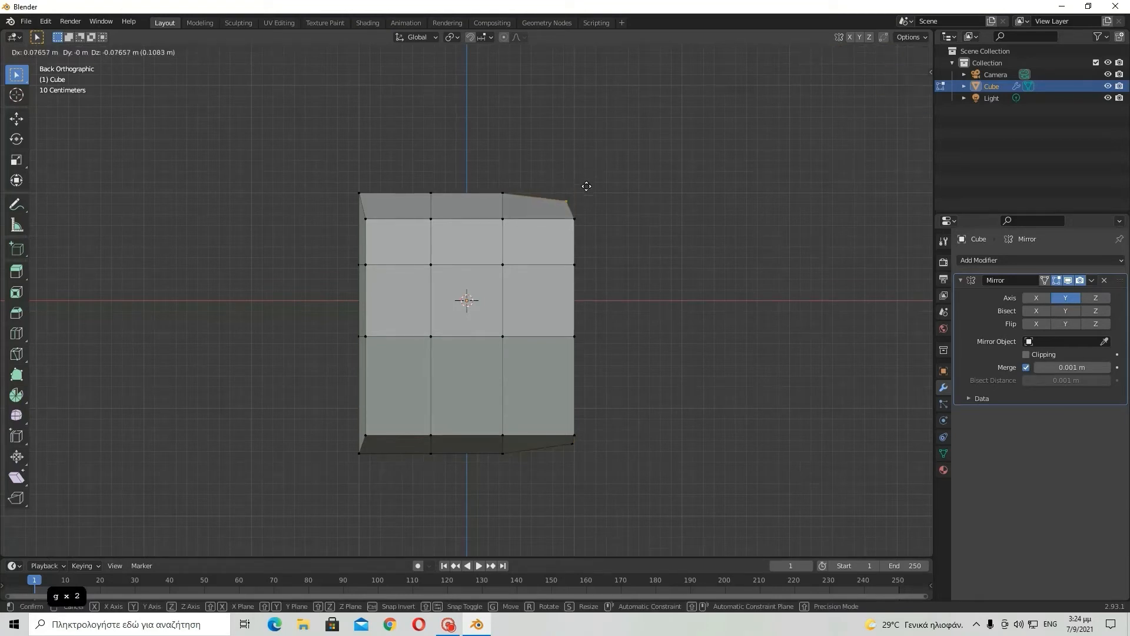
left_click(584, 187)
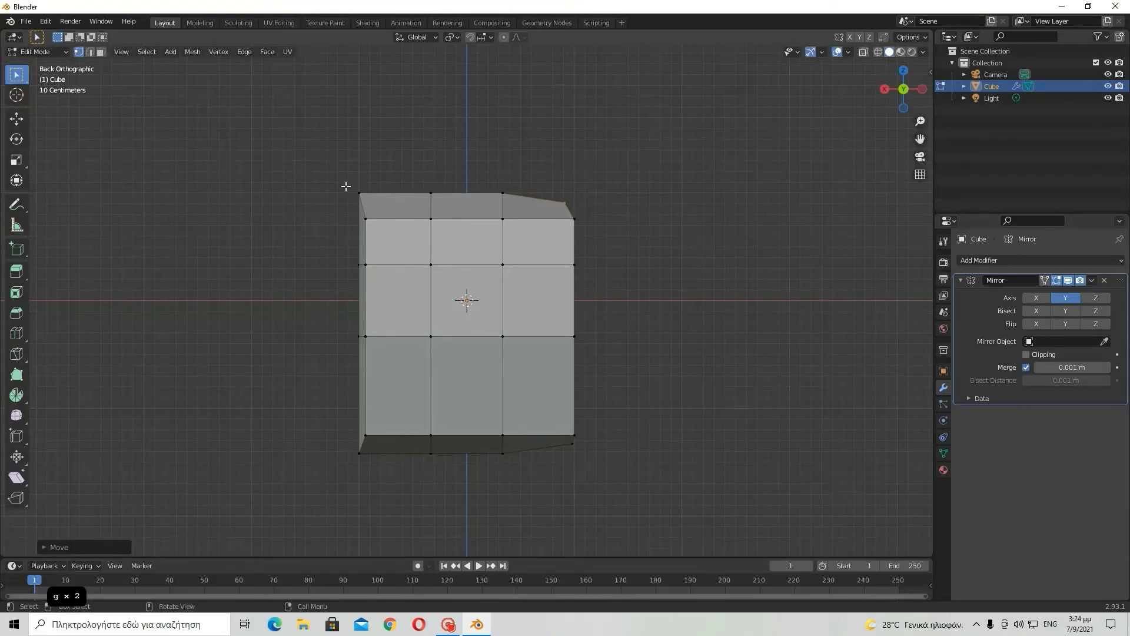
left_click_drag(346, 187, 375, 205)
key("g")
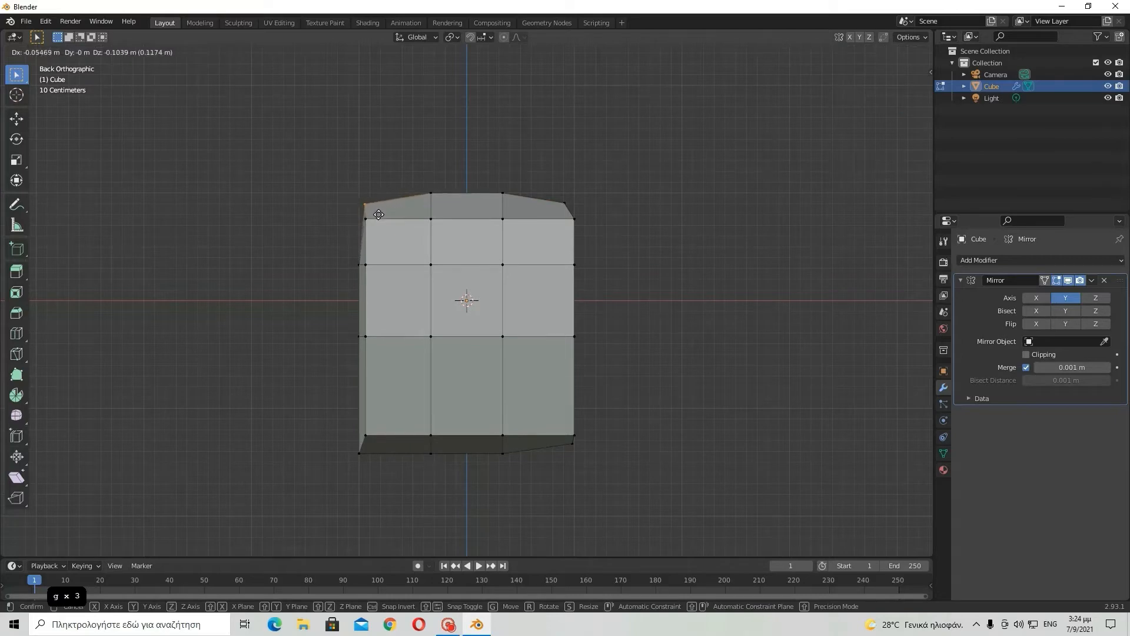
left_click(378, 215)
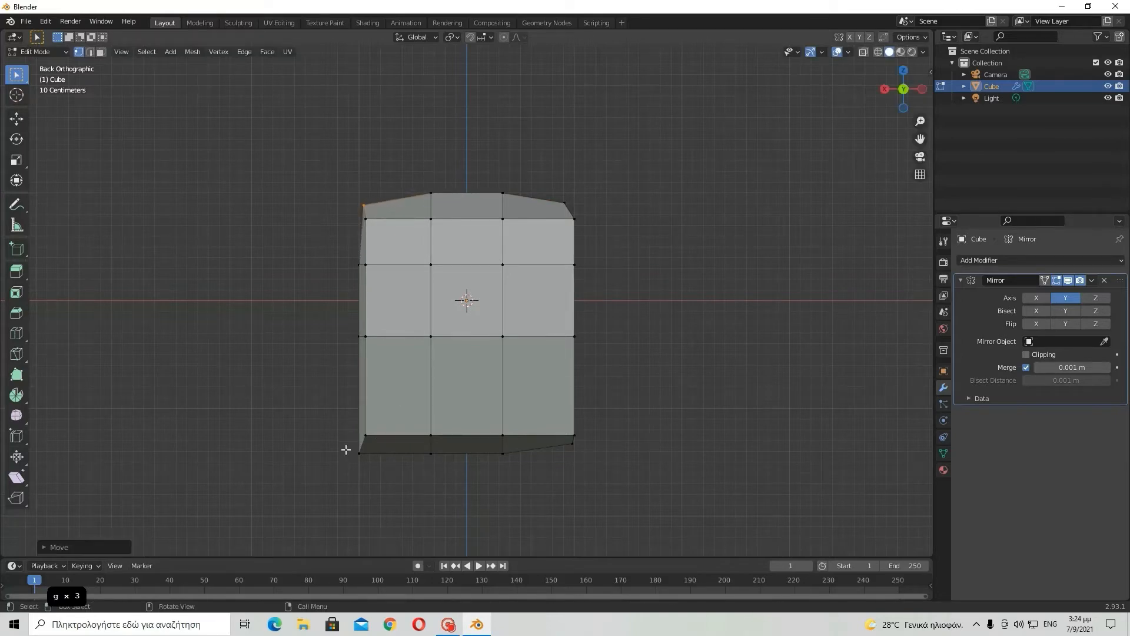
- Move the bottom corner vertex on the +X side about 0.04 m inward and 0.09 m upward
left_click_drag(346, 449, 369, 468)
key("g")
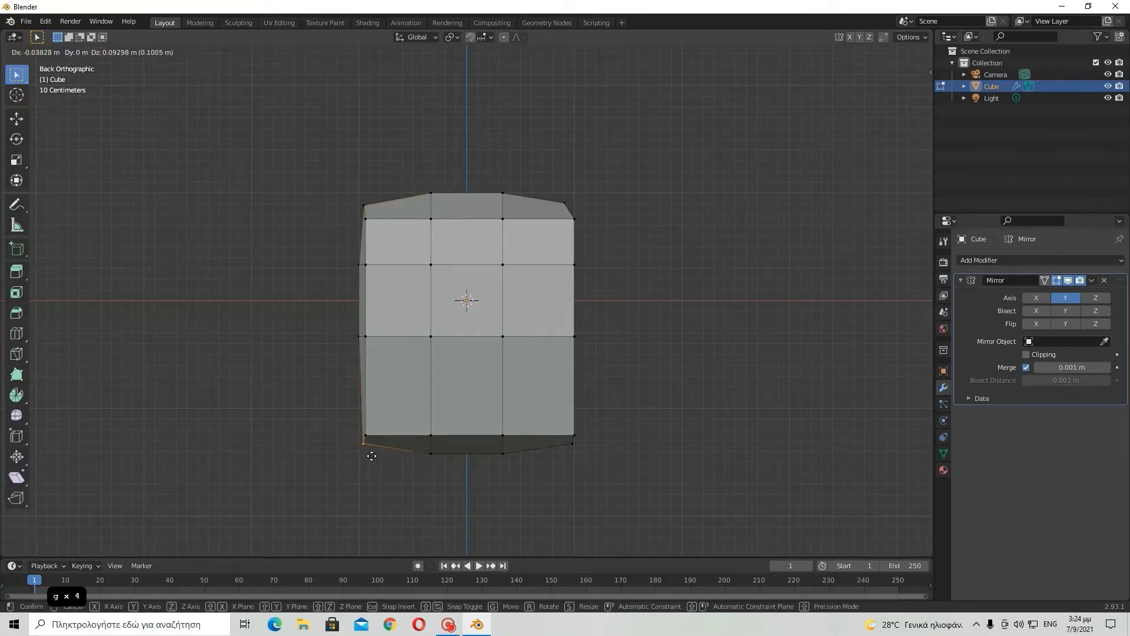
left_click(371, 455)
- Leave Edit Mode with nothing selected in the mesh and inspect the rounded shape in left orthographic view
key("a")
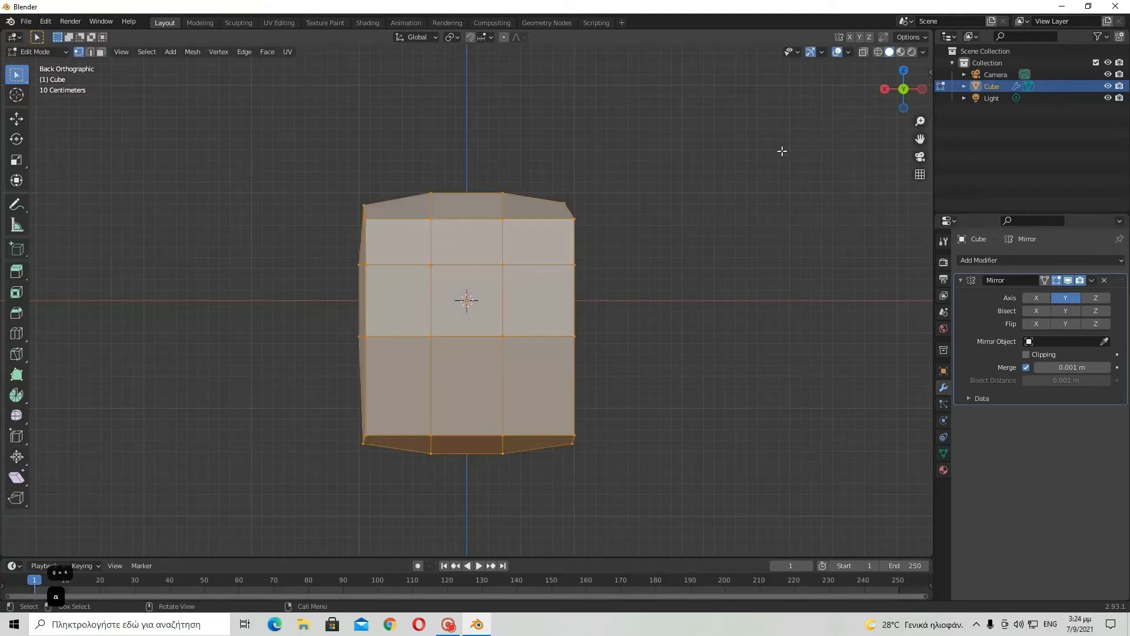
middle_click_drag(744, 190, 430, 265)
key("alt+a")
key("Tab")
left_click(899, 93)
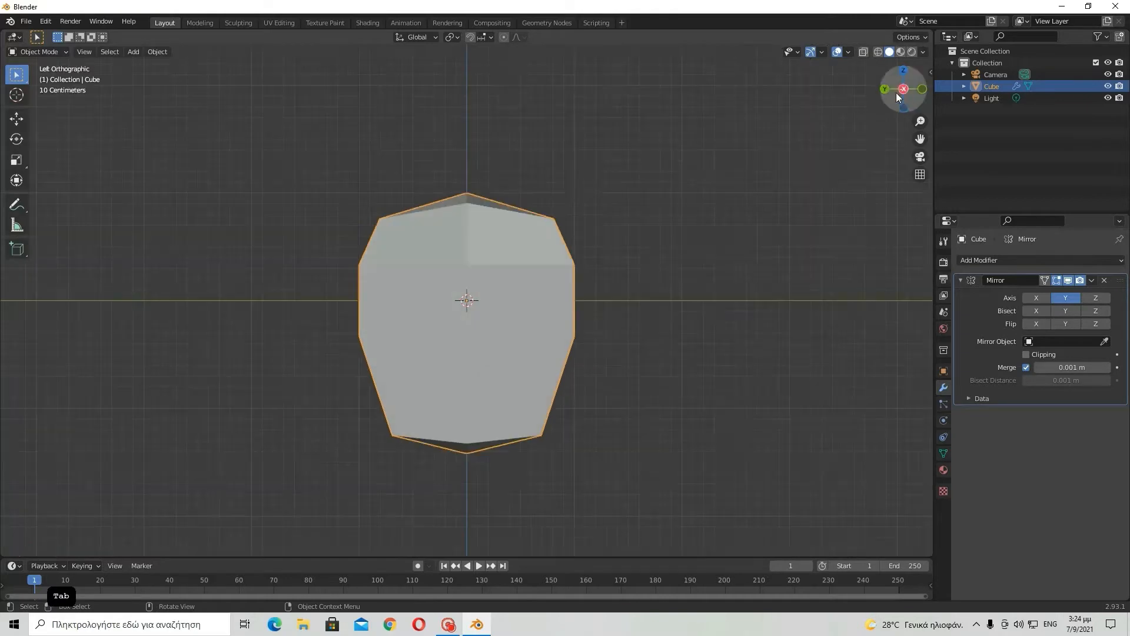
- In Edit Mode, move the top corner vertex on the -X side about 0.02 m inward along Y and 0.05 m down
key("Tab")
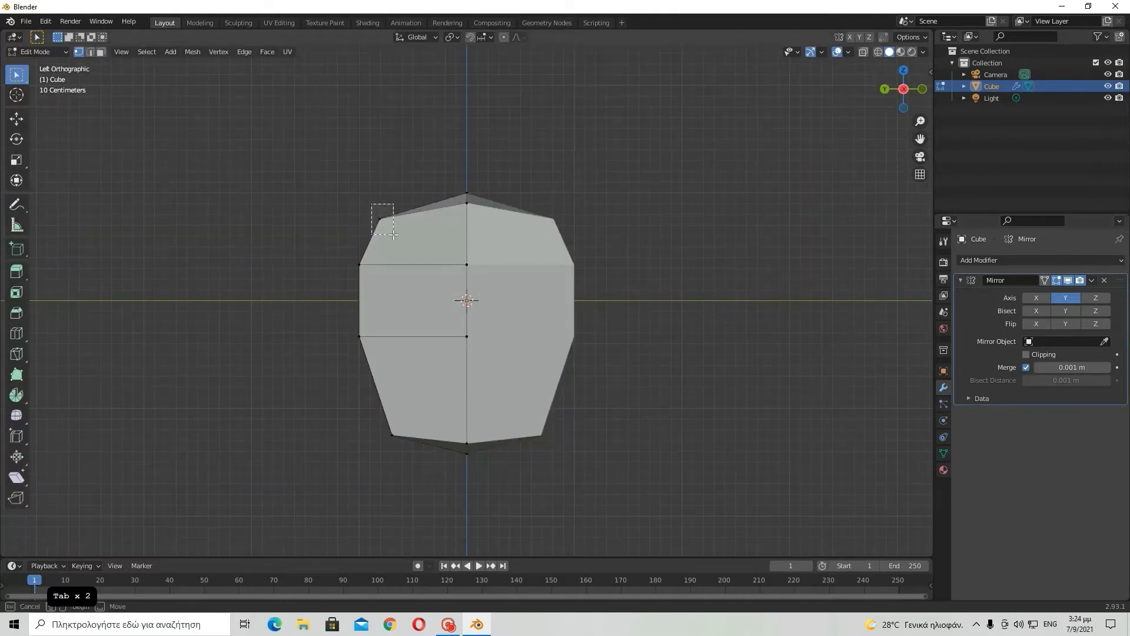
left_click(380, 219)
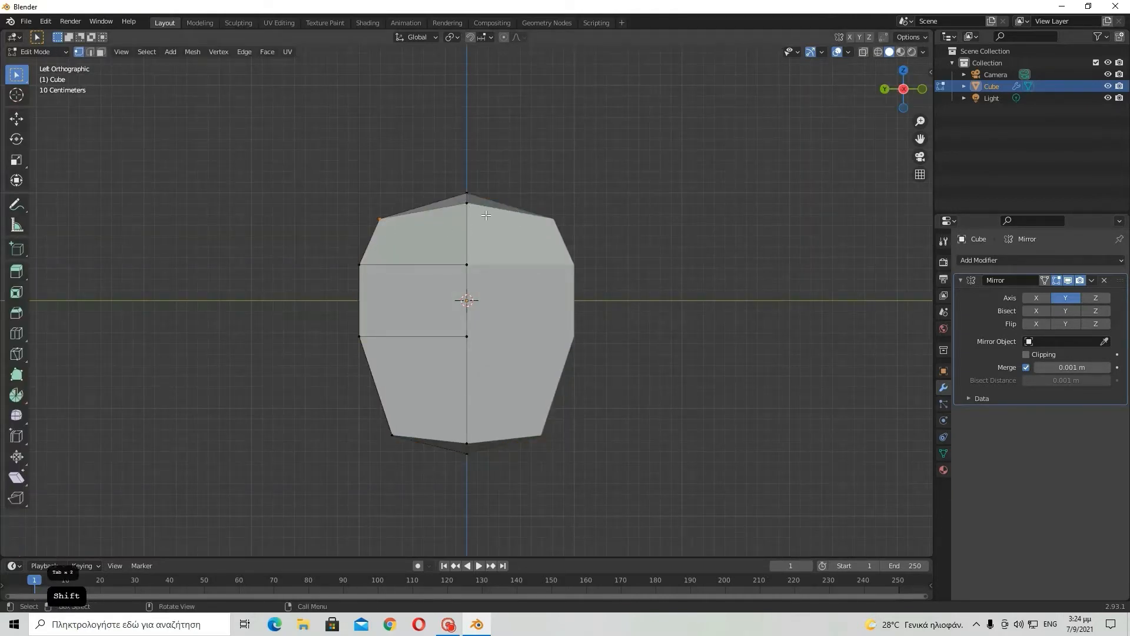
key("g")
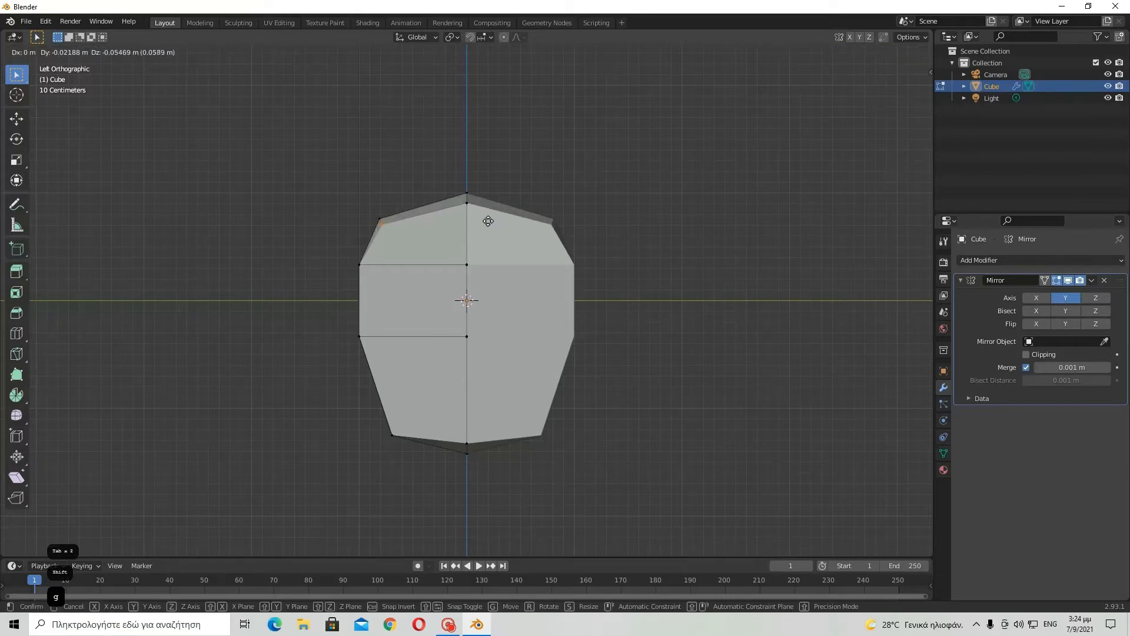
left_click(489, 221)
- Move the bottom corner vertex on the -X side about 0.04 m inward along Y and 0.05 m up
left_click(392, 436)
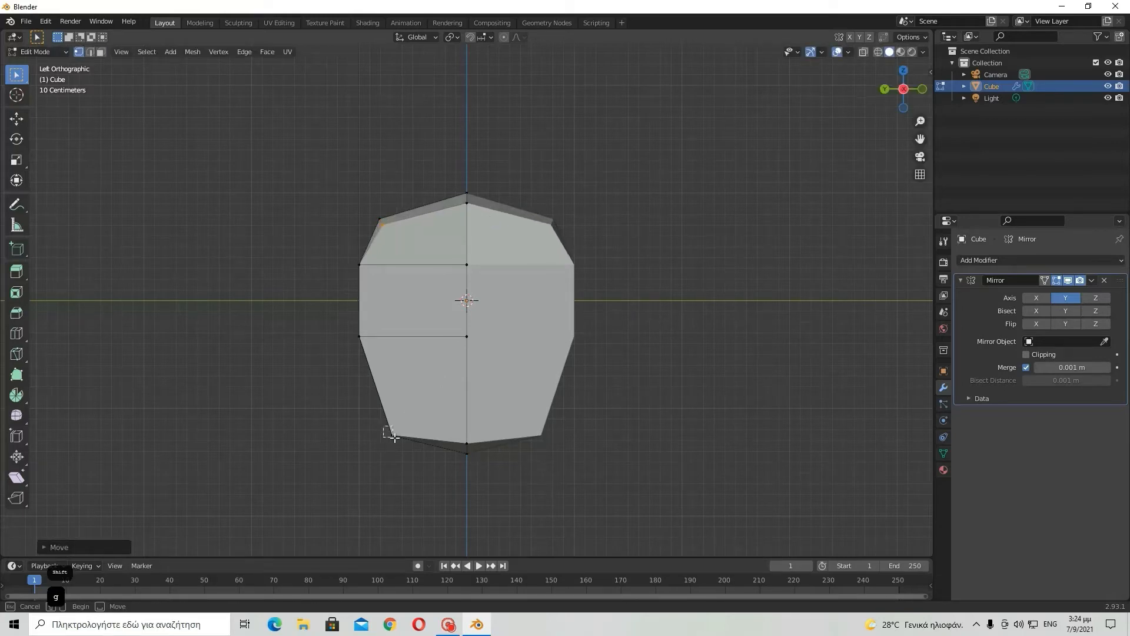
key("g")
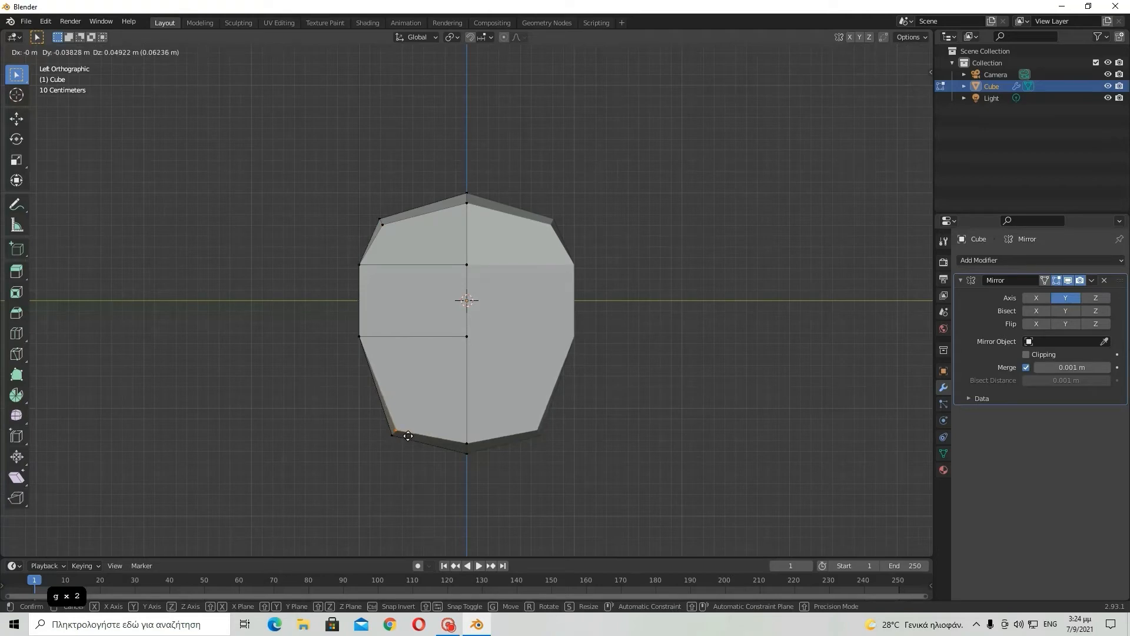
left_click(408, 436)
- Move the two middle outer vertices on the -X side about 0.05 m inward along Y
left_click_drag(340, 238, 377, 349)
key("g")
key("y")
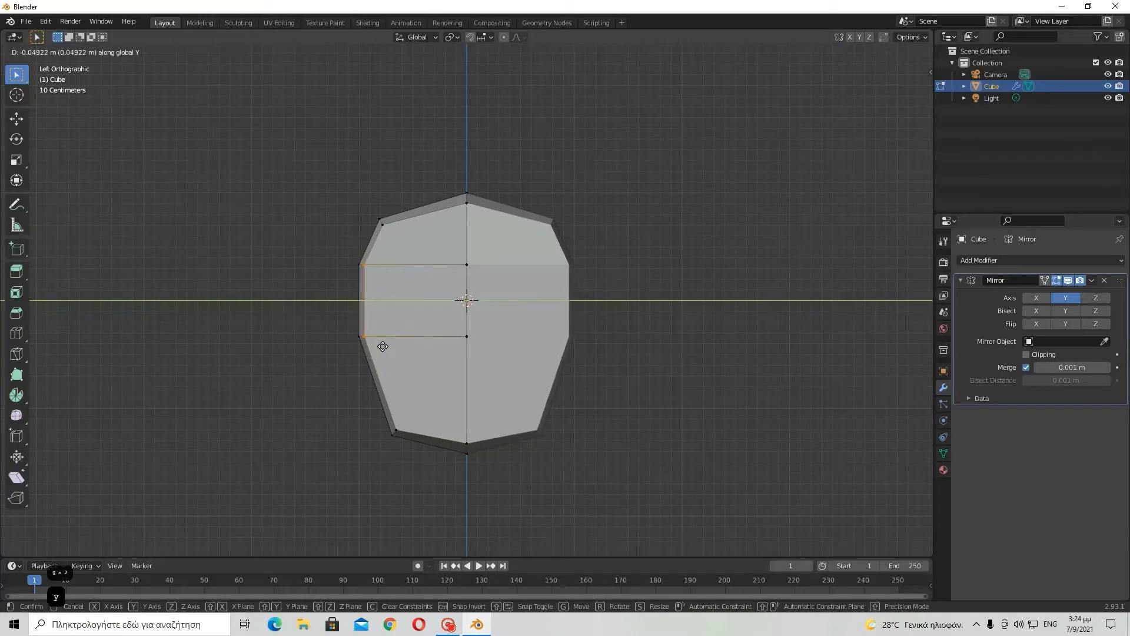
left_click(383, 346)
- In right orthographic view, move the top corner vertex on the +X side slightly inward and down
middle_click_drag(382, 346, 746, 218)
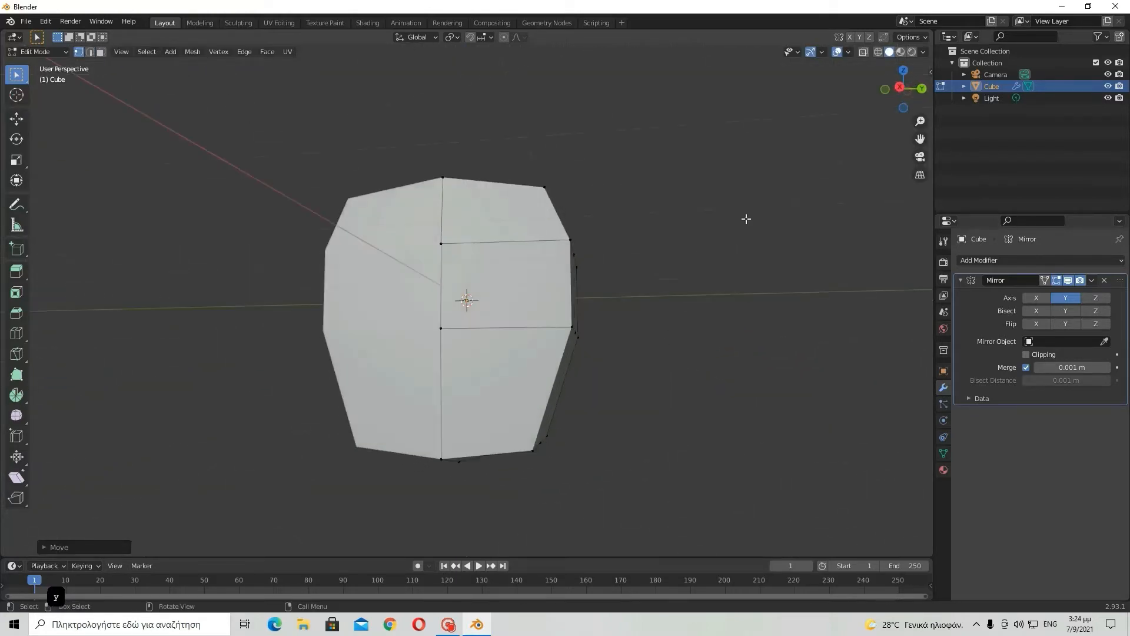
left_click(900, 87)
left_click(553, 220)
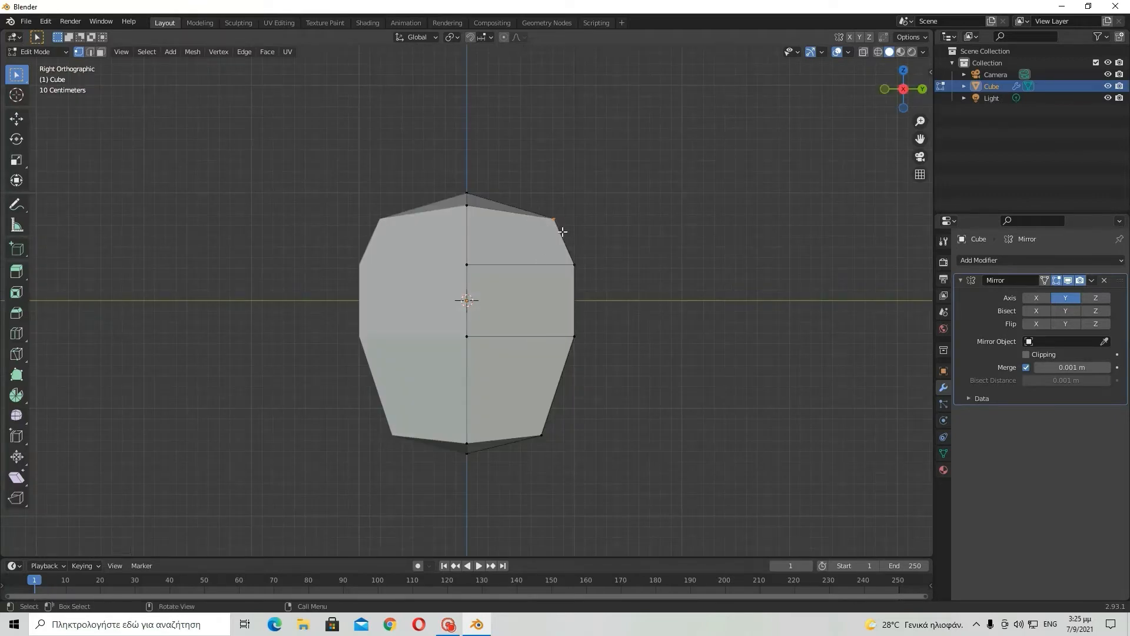
key("g")
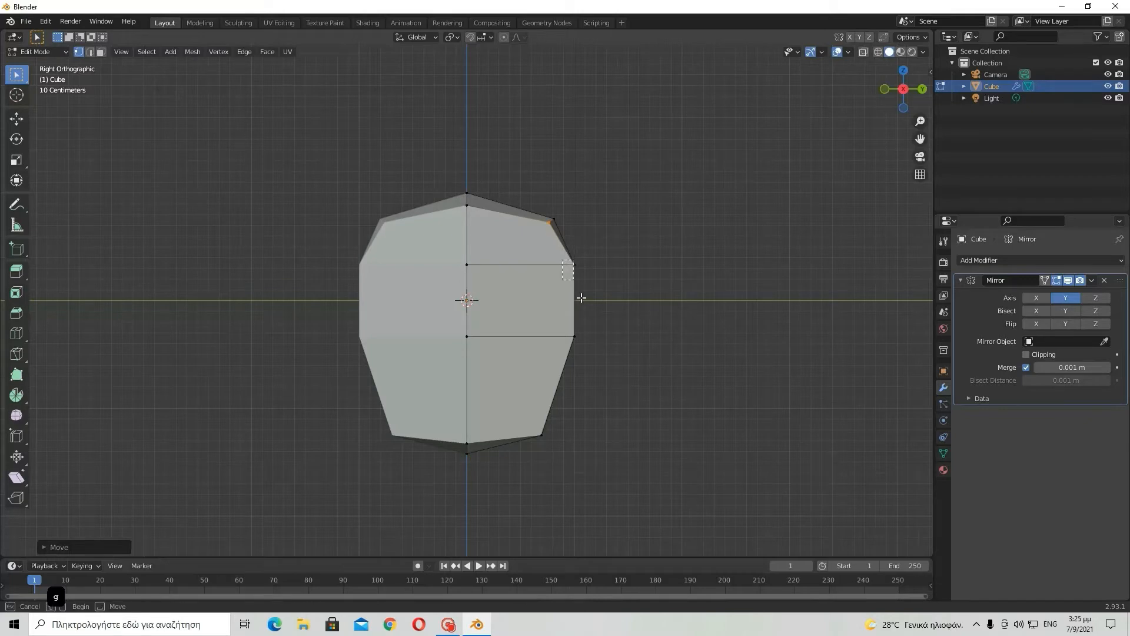
- Move the two middle outer vertices on the +X side about 0.03 m inward along Y
key("g")
key("x")
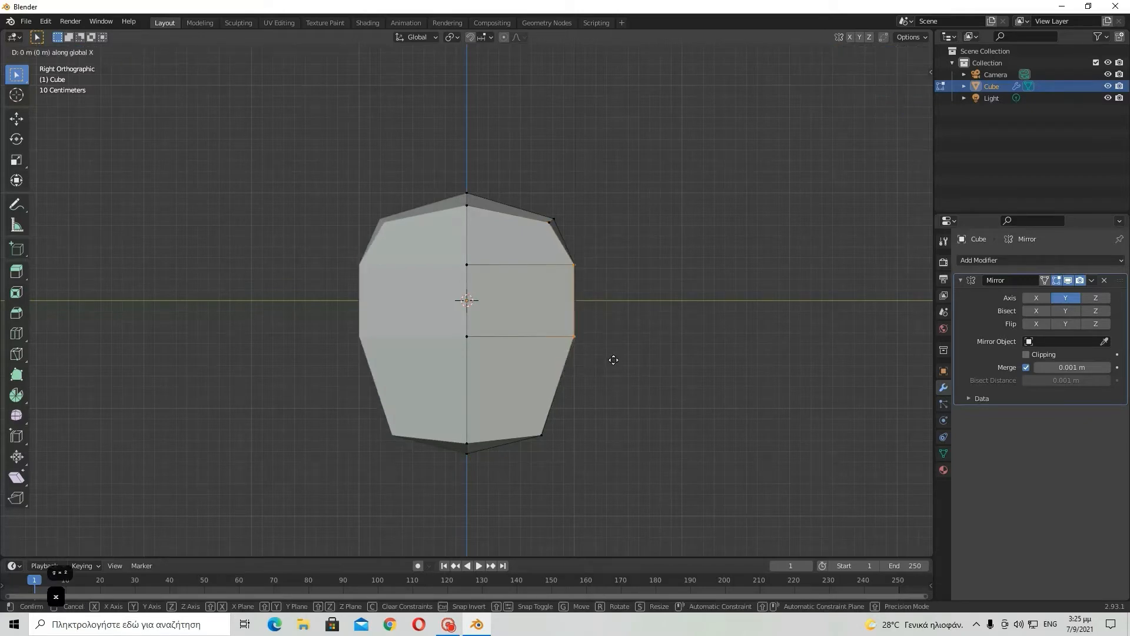
key("y")
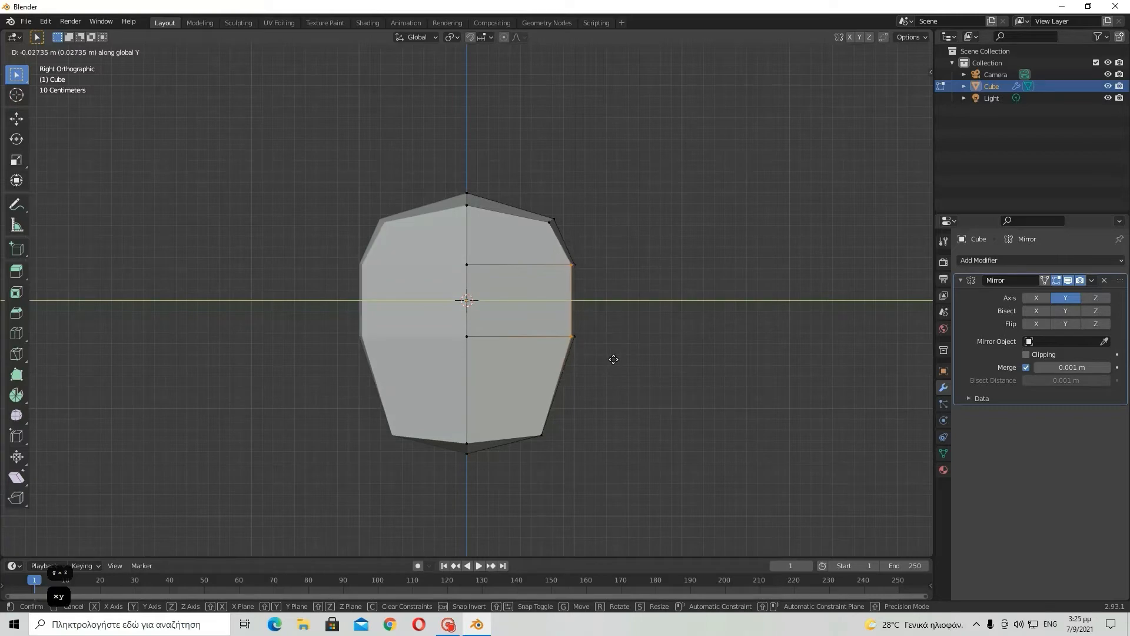
left_click(614, 359)
- Move the bottom corner vertex on the +X side about 0.03 m inward along Y and 0.04 m up
left_click_drag(523, 415, 562, 448)
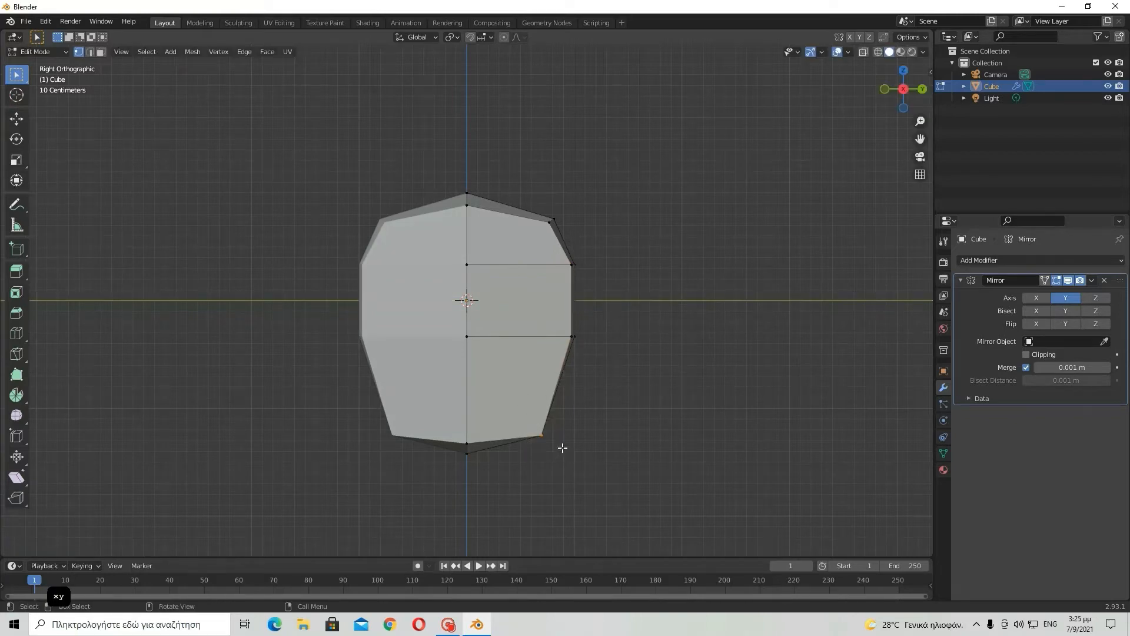
key("g")
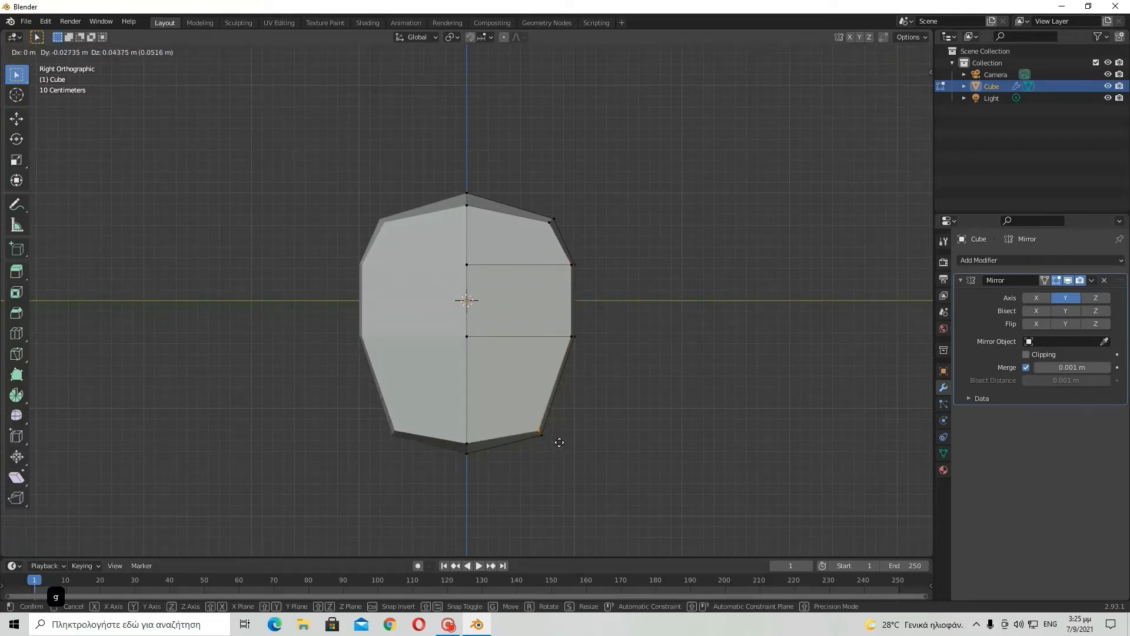
left_click(559, 442)
- Leave Edit Mode and inspect the rounded shape from several sides
middle_click_drag(646, 319, 501, 303)
key("Tab")
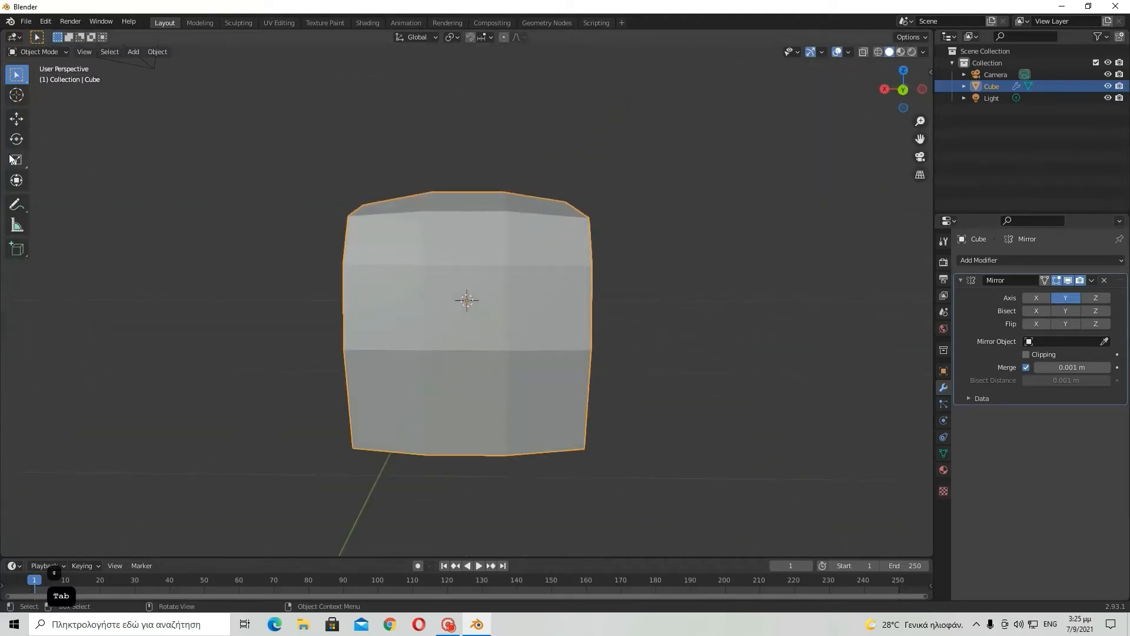
middle_click_drag(194, 141, 528, 175)
key("Tab")
key("Tab")
key("Tab")
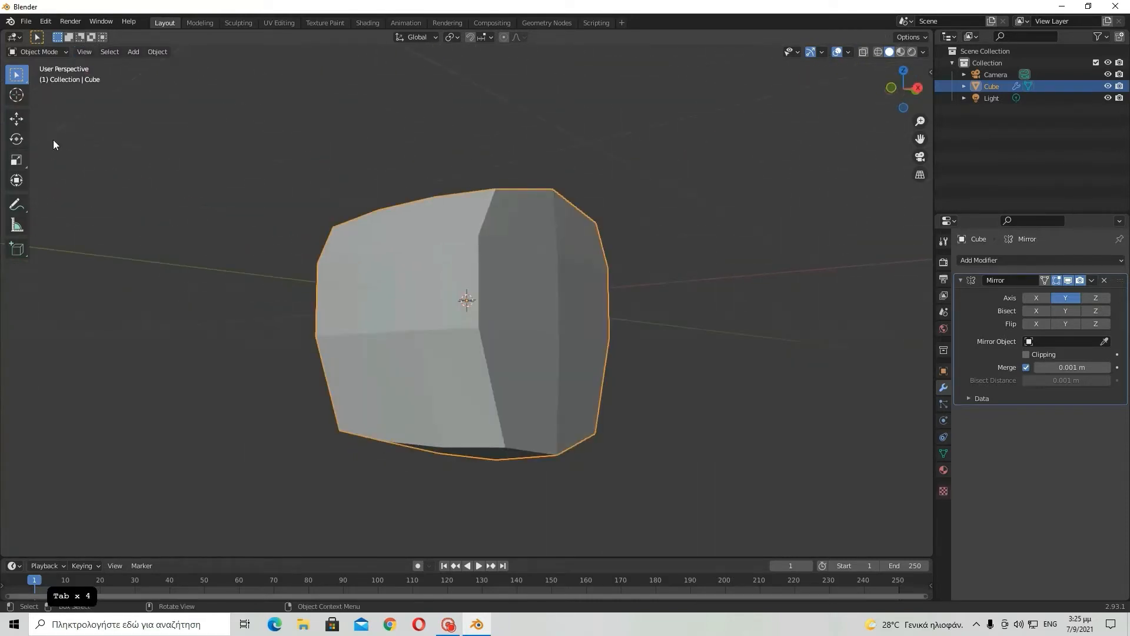
left_click(16, 159)
middle_click_drag(265, 224, 511, 301)
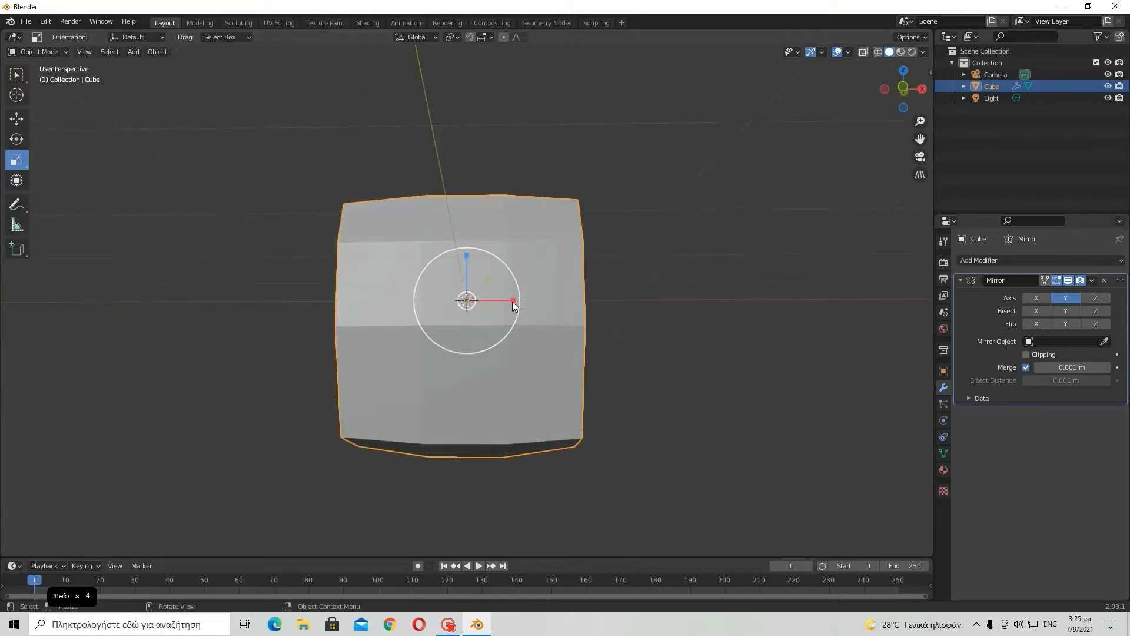
left_click_drag(509, 305, 560, 320)
right_click(560, 320)
- In Edit Mode, add a single lengthwise loop cut midway between the mirror line and the outer edge of the editable half
key("Tab")
middle_click_drag(560, 320, 527, 310)
left_click(17, 331)
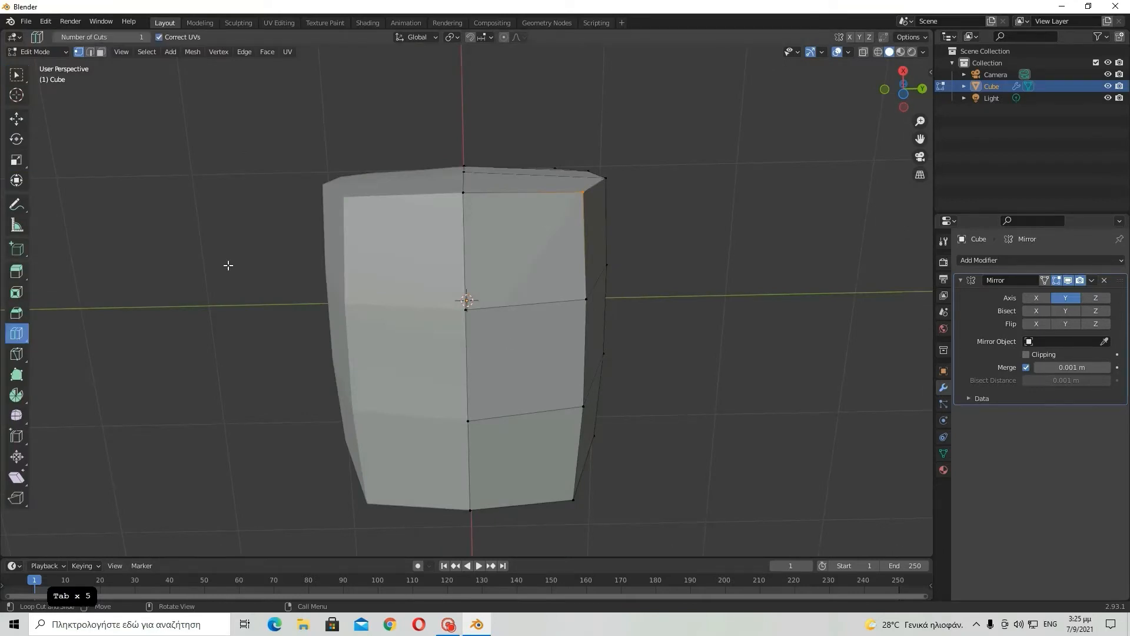
middle_click_drag(418, 262, 414, 311)
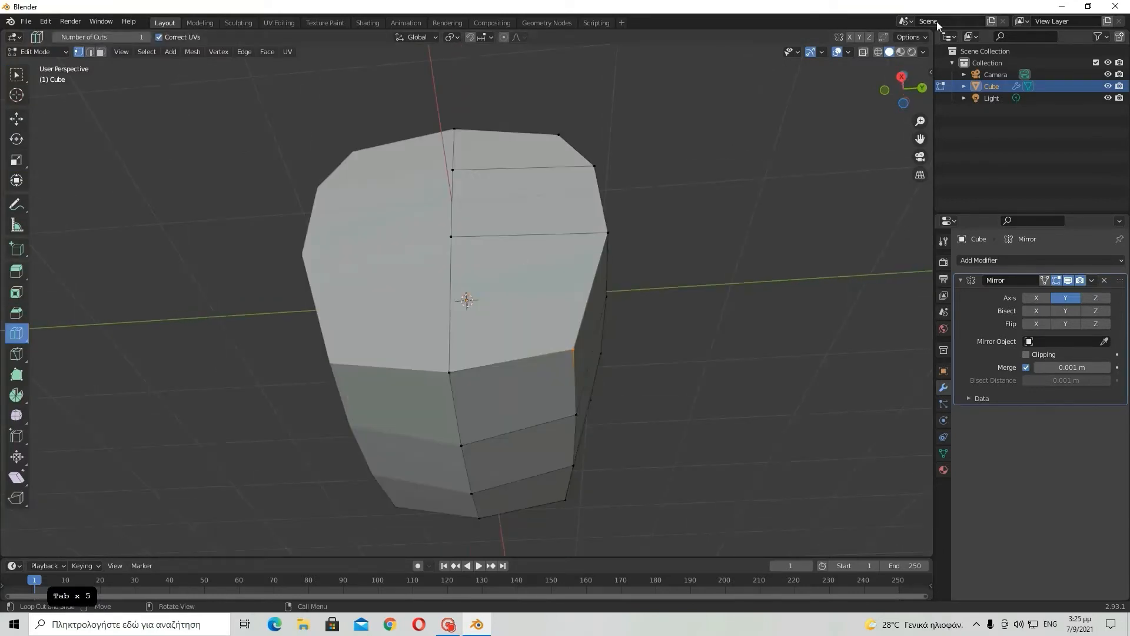
left_click(902, 76)
left_click(520, 200)
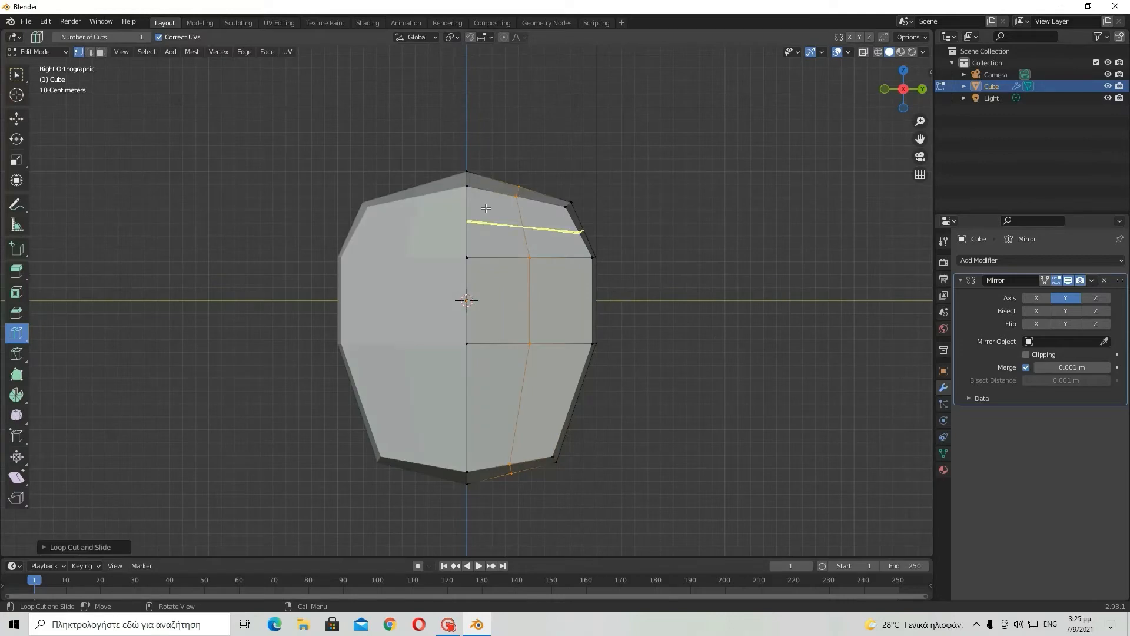
- Extrude the central underside face next to the mirror line about 0.5 m downward along its normal
middle_click_drag(502, 200, 503, 129)
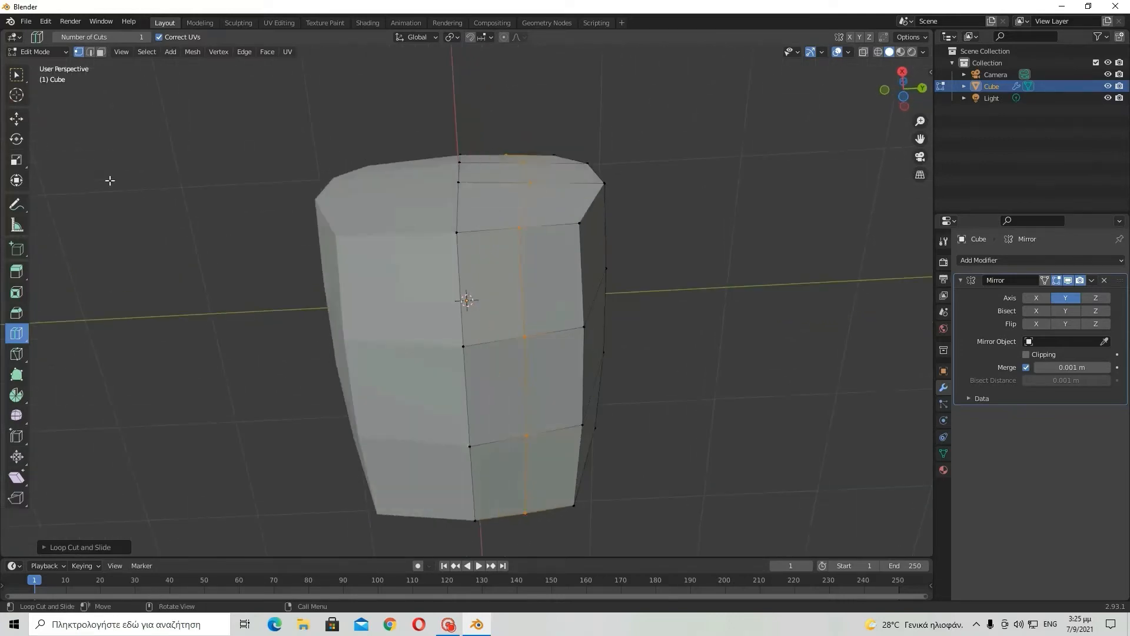
left_click(13, 74)
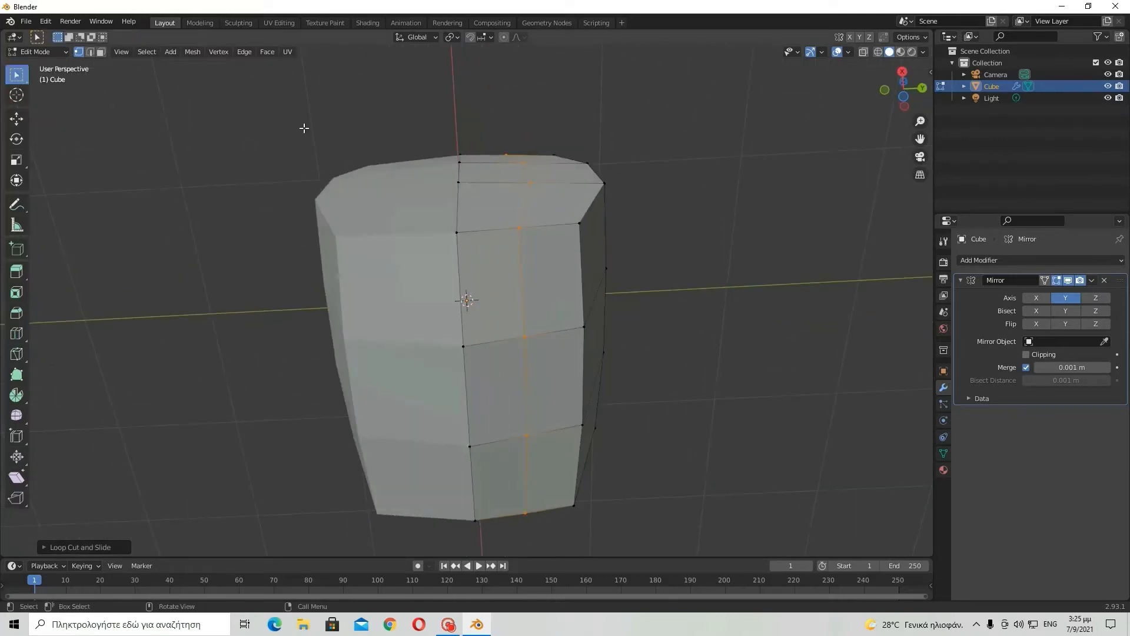
left_click(101, 52)
left_click(504, 400)
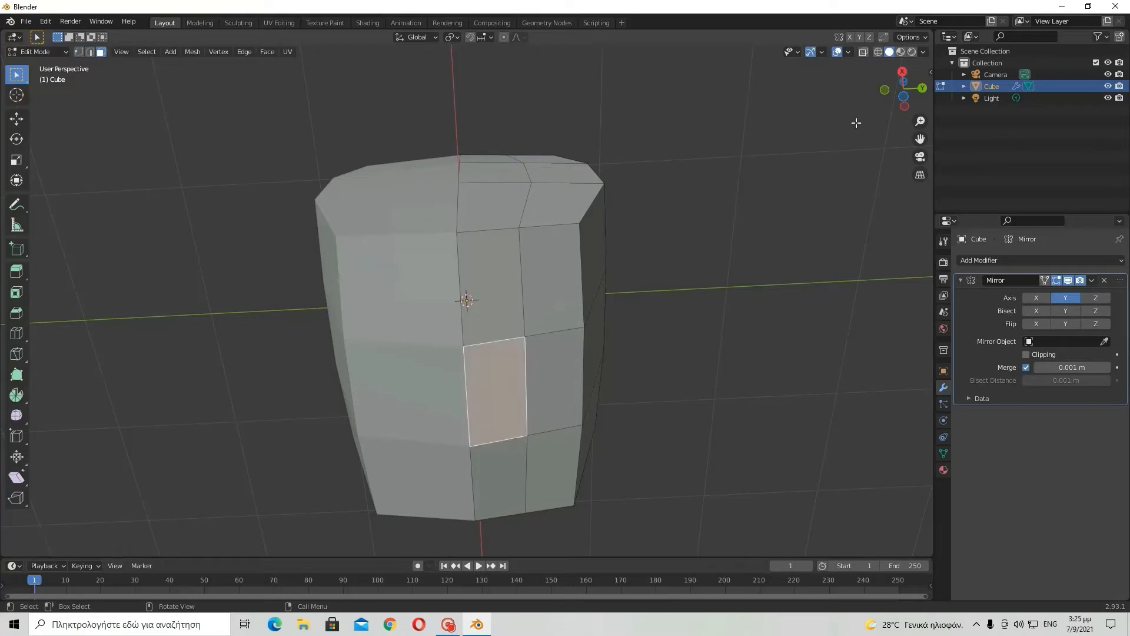
left_click(904, 72)
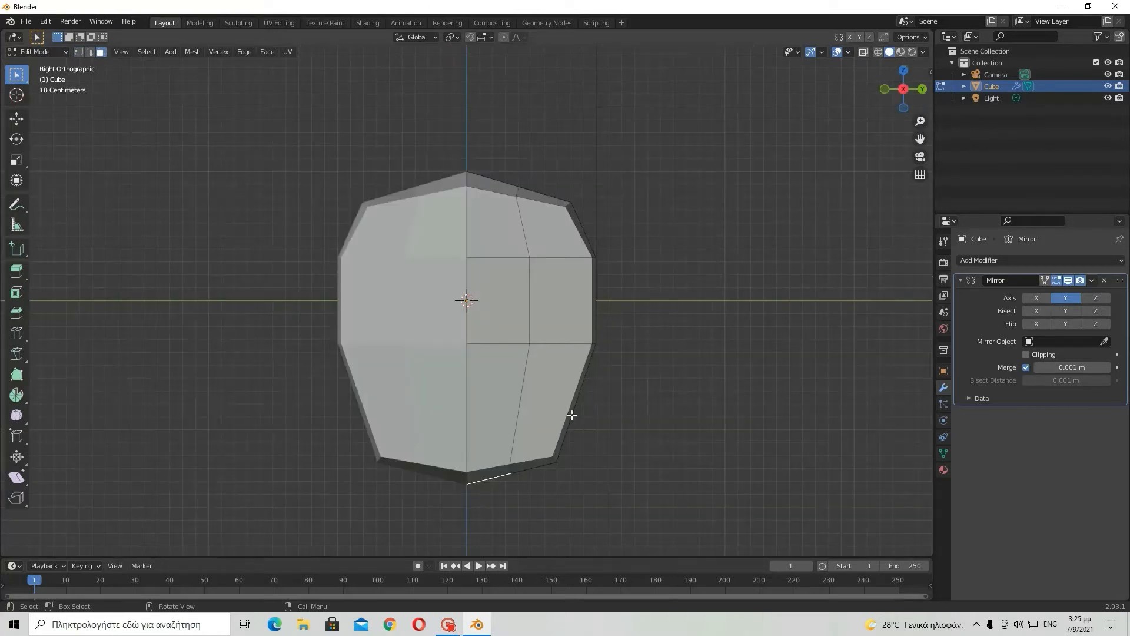
scroll(572, 415, "down", 3)
middle_click_drag(545, 428, 882, 179)
left_click(899, 78)
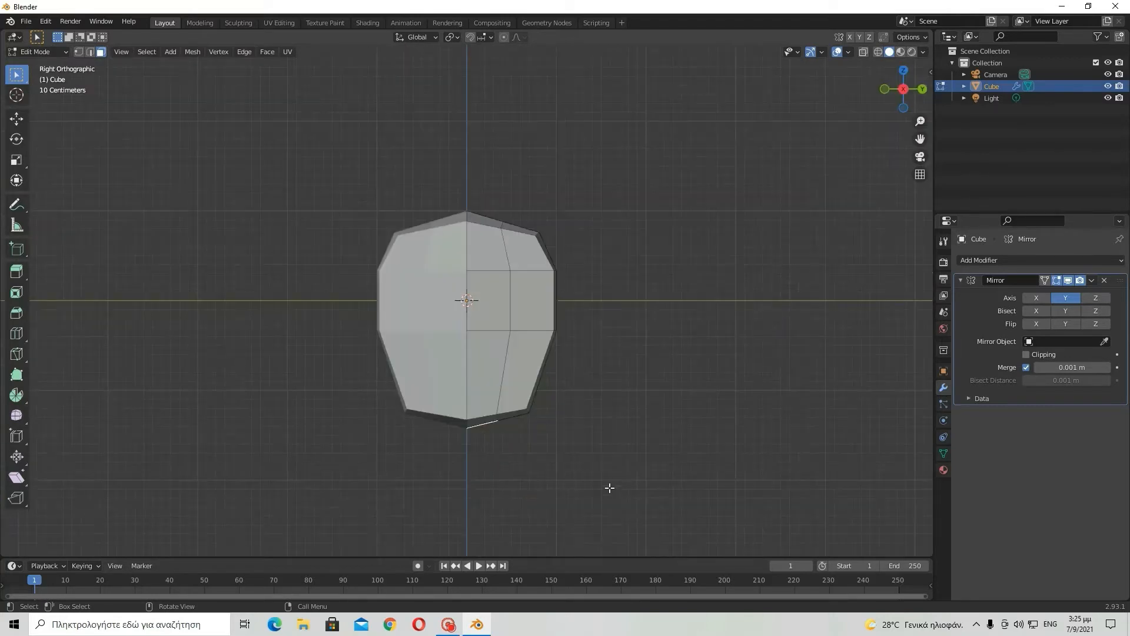
key("e")
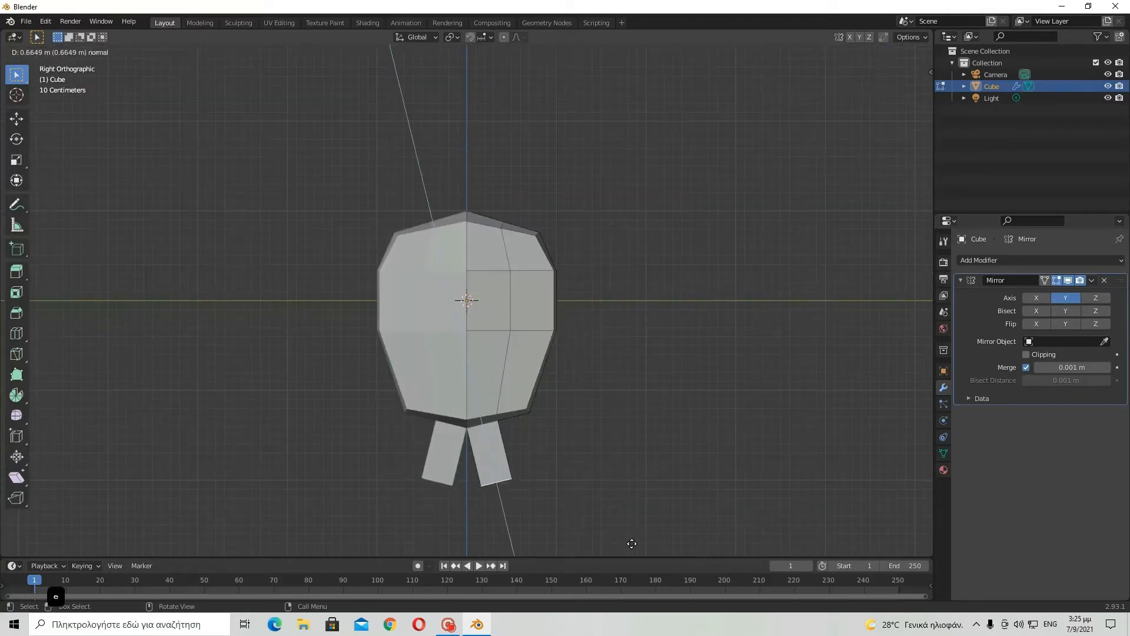
key("z")
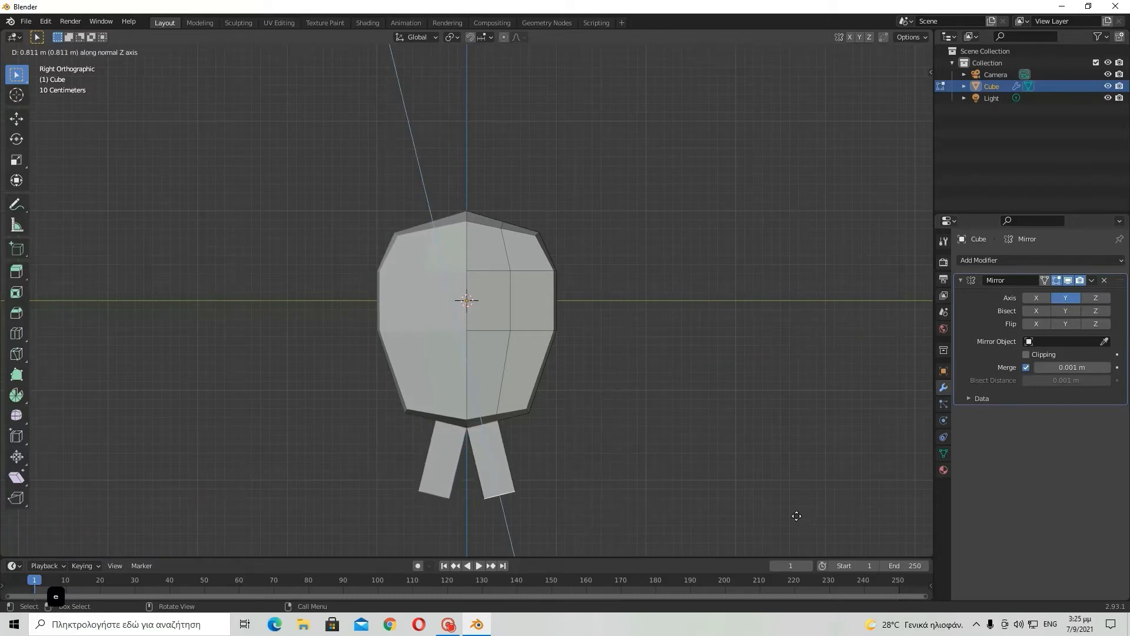
left_click(777, 495)
scroll(630, 499, "up", 2)
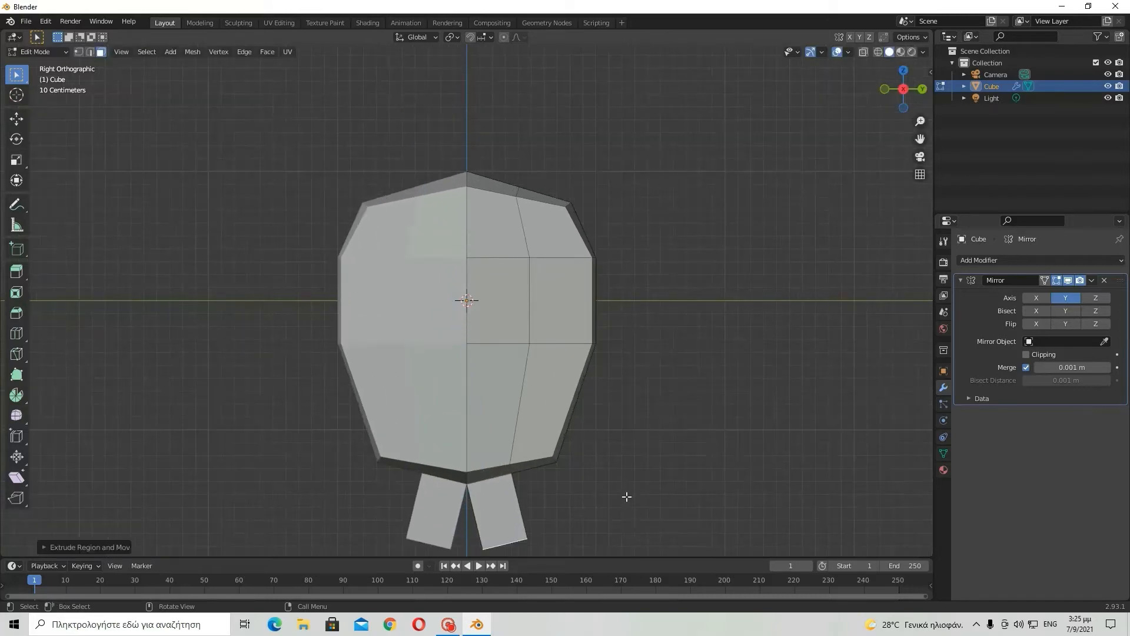
key("KP_Decimal")
scroll(518, 323, "down", 4)
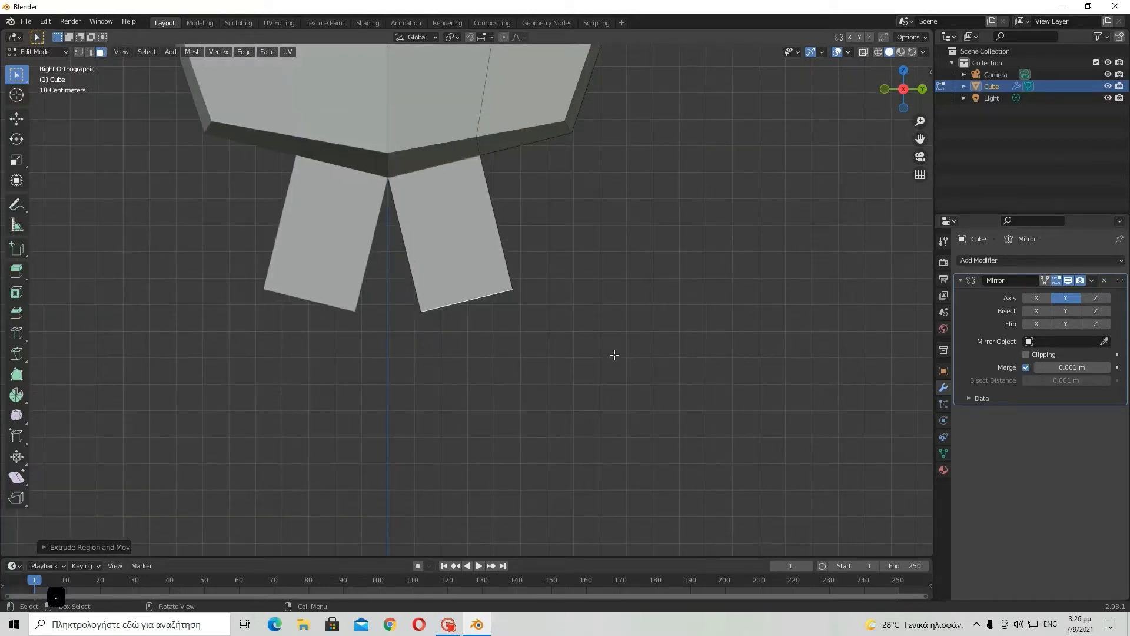
key("g")
key("y")
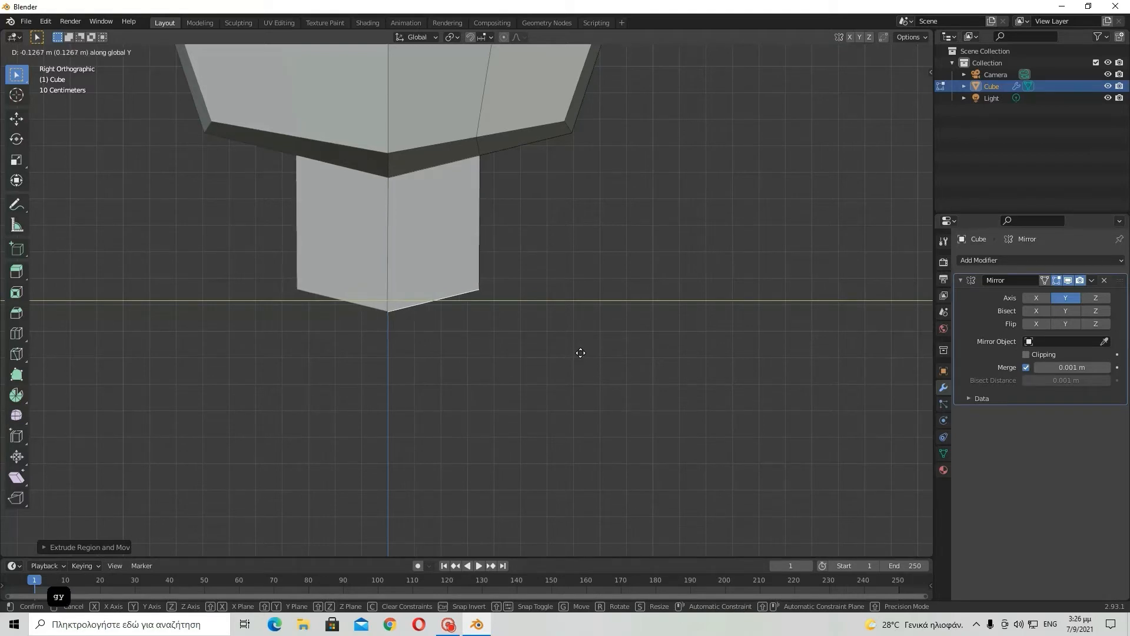
right_click(583, 352)
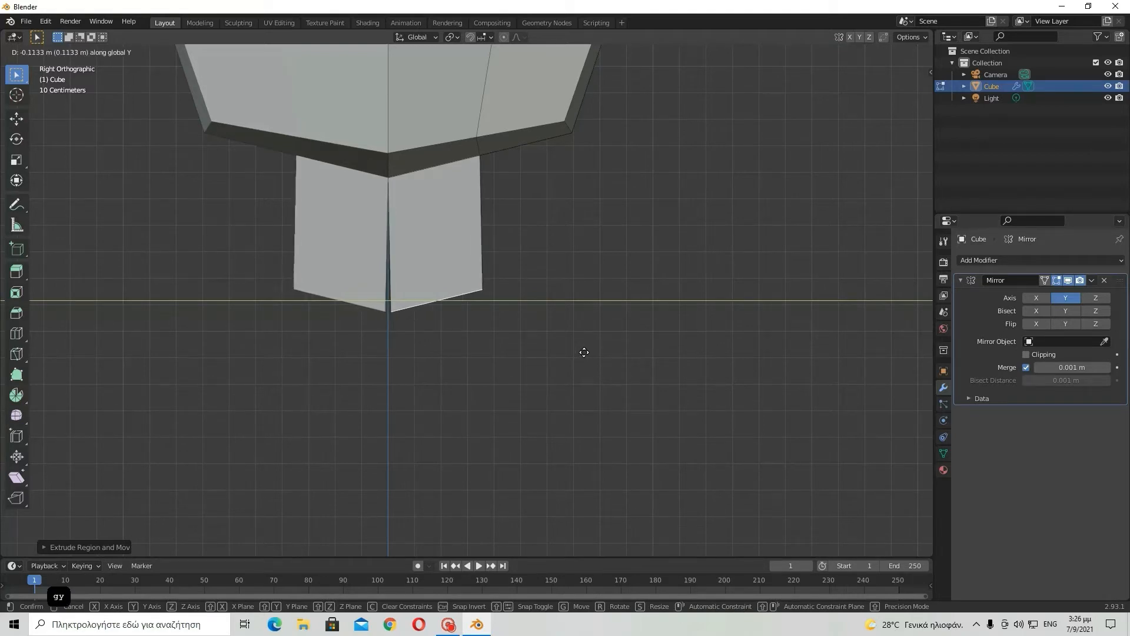
- Turn on increment snapping and move the extruded end face 0.1 m toward the mirror line along Y
left_click(483, 36)
left_click(470, 36)
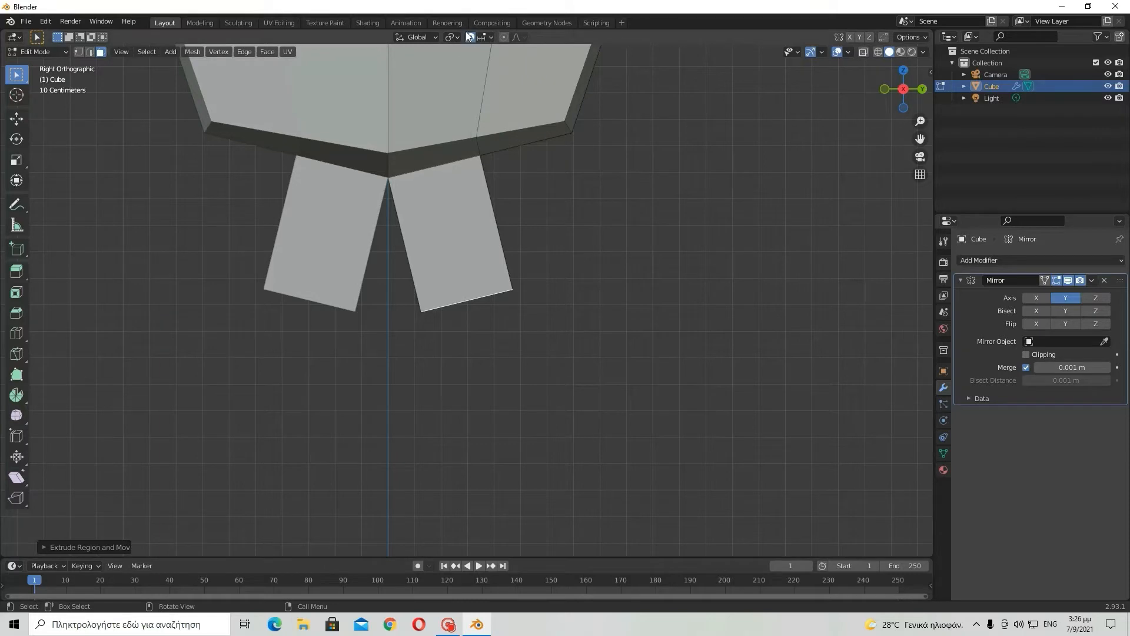
left_click(479, 35)
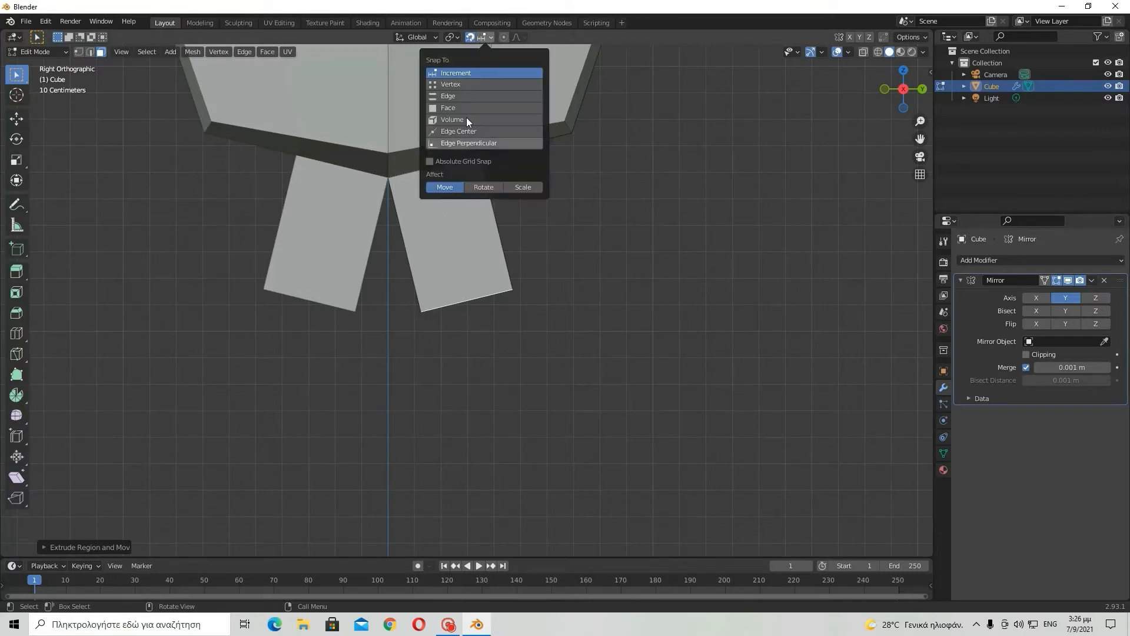
key("g")
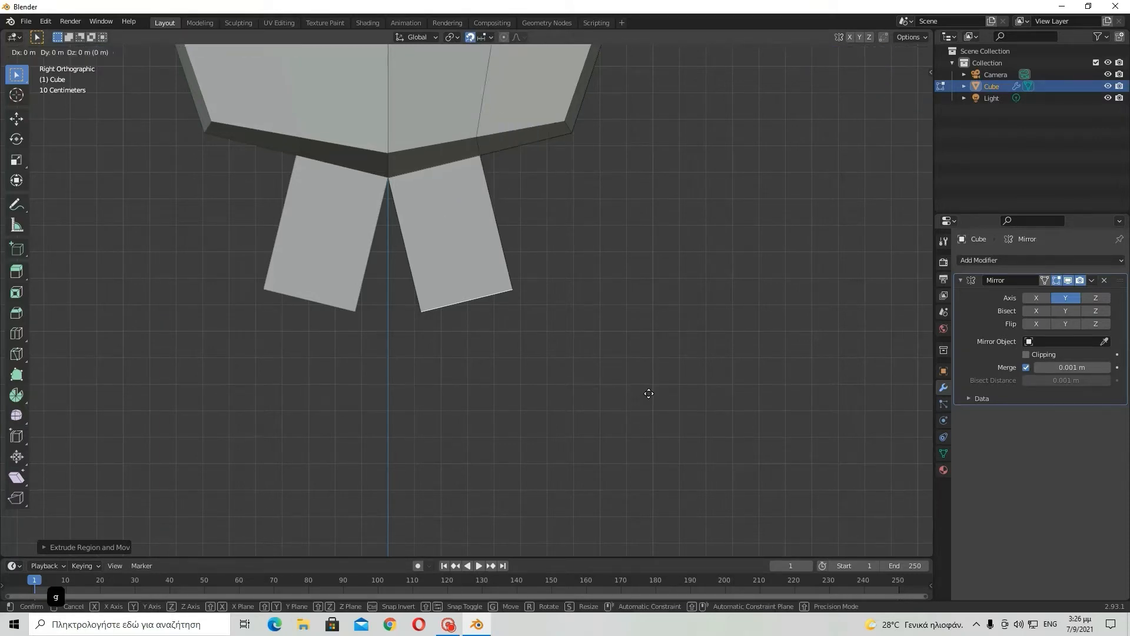
key("y")
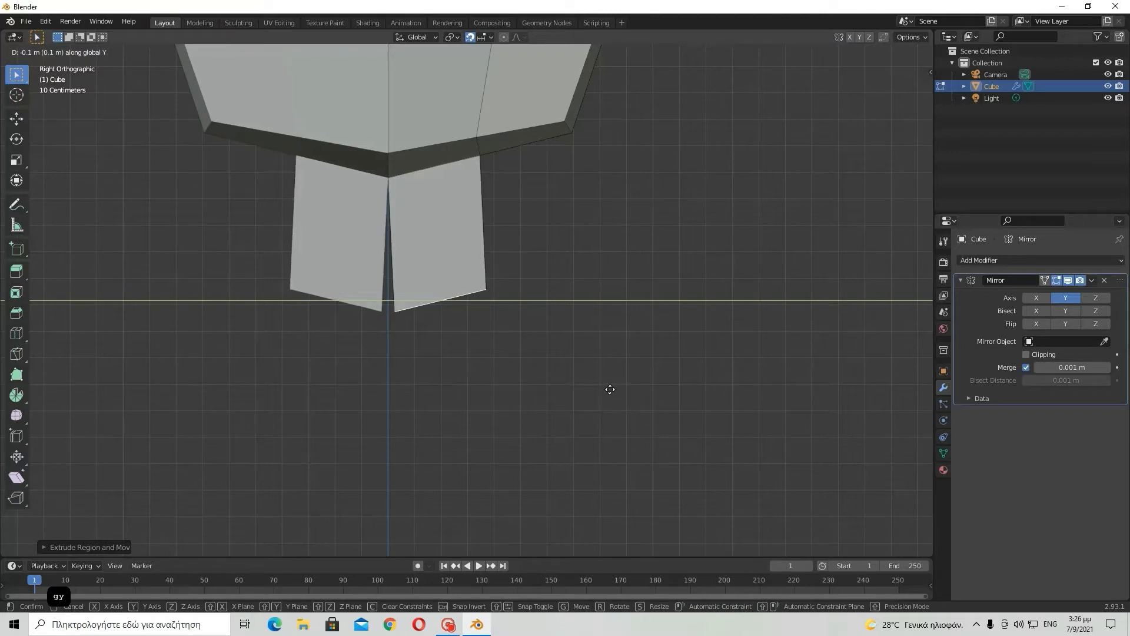
left_click(613, 386)
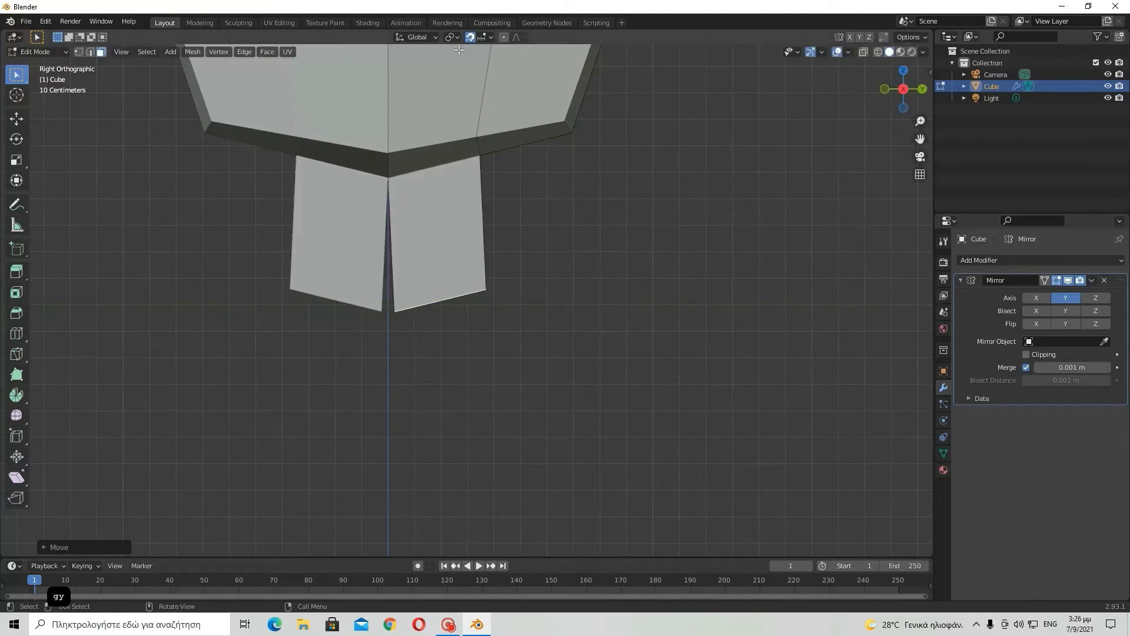
- Turn off snapping and move the extruded end face about 0.03 m toward the mirror line along Y
key("g")
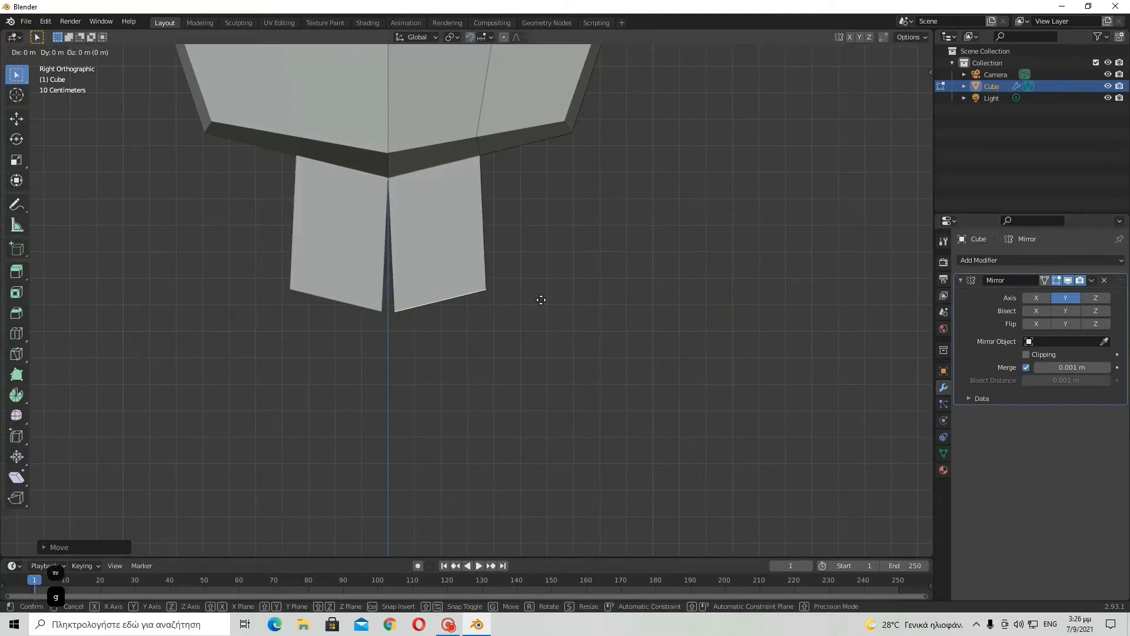
key("y")
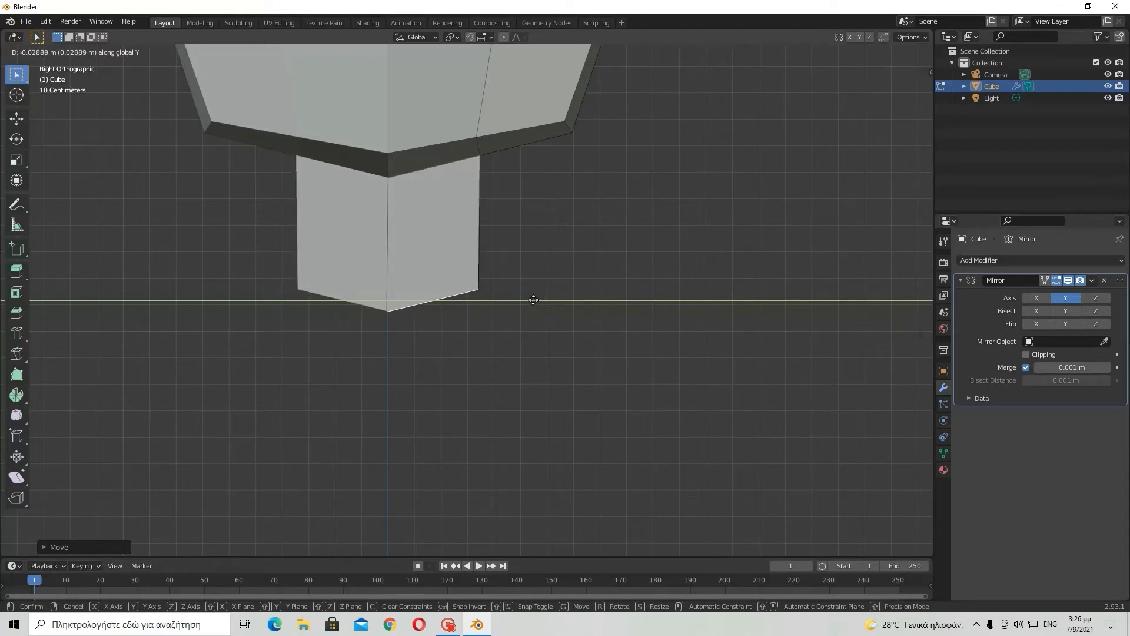
left_click(535, 299)
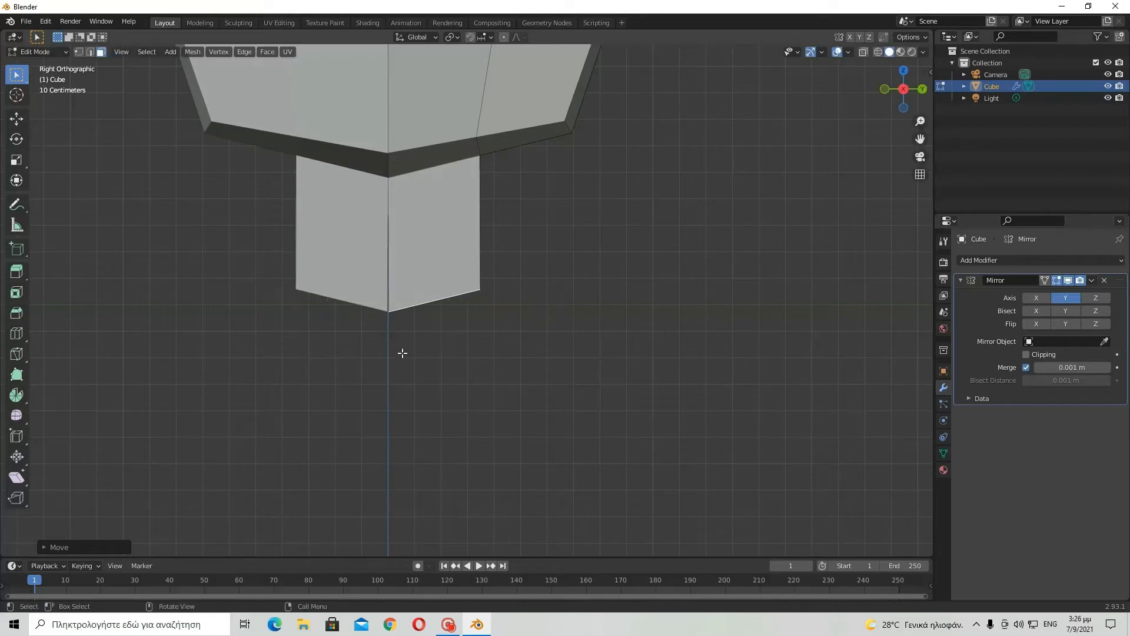
- Fine-tune the end face along Y by about 0.0009 m toward the mirror line so both halves meet
scroll(402, 353, "up", 9)
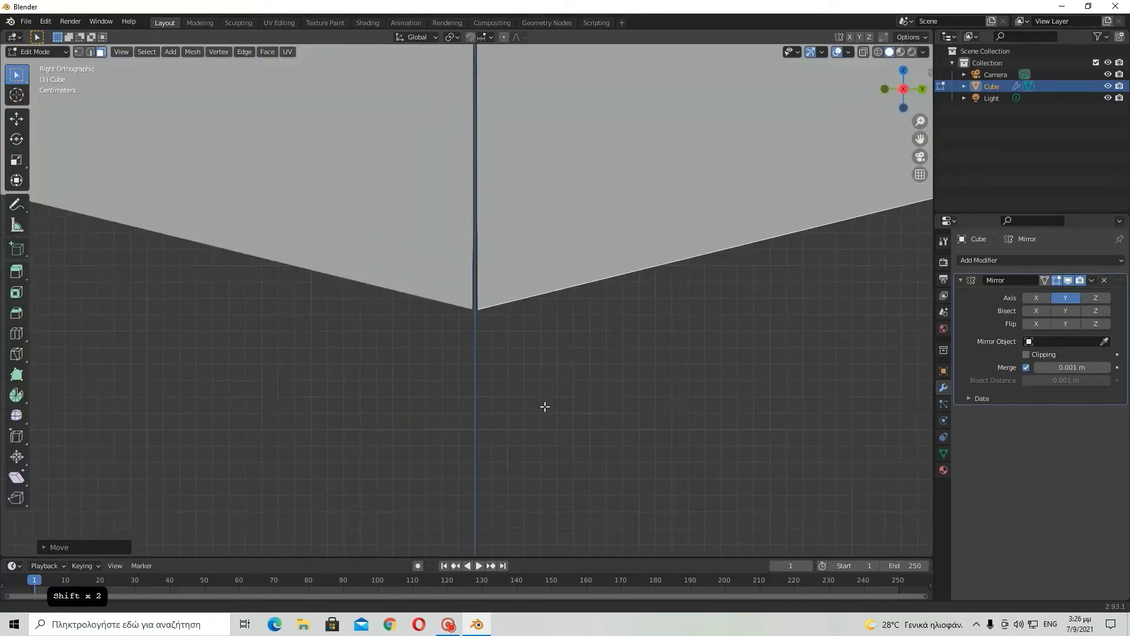
scroll(544, 406, "up", 5)
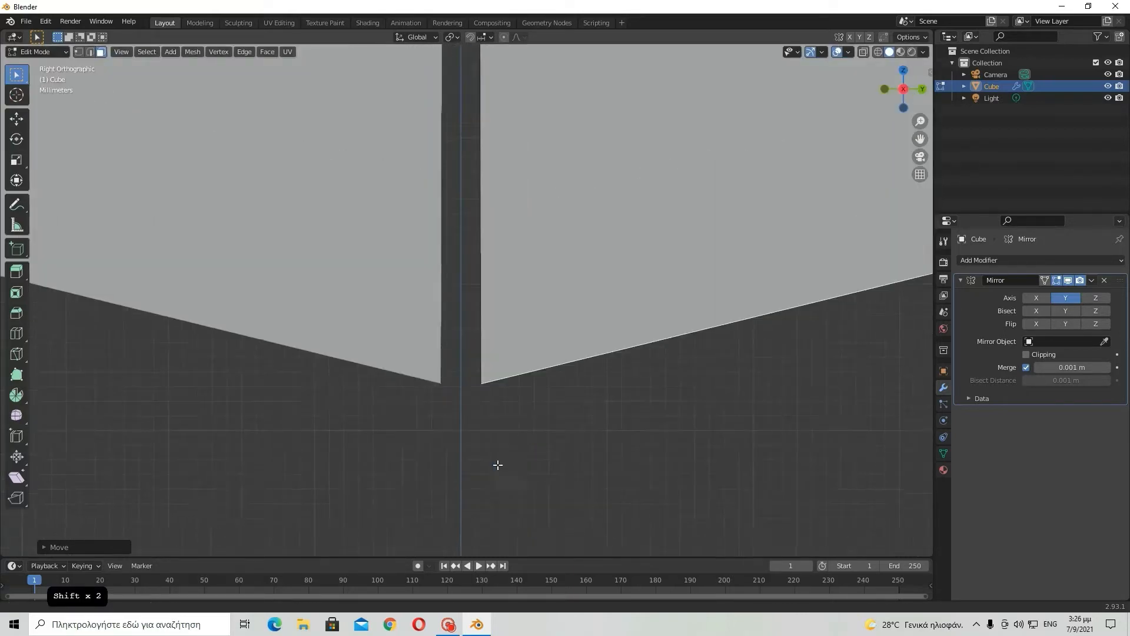
scroll(541, 406, "up", 5)
key("g")
key("y")
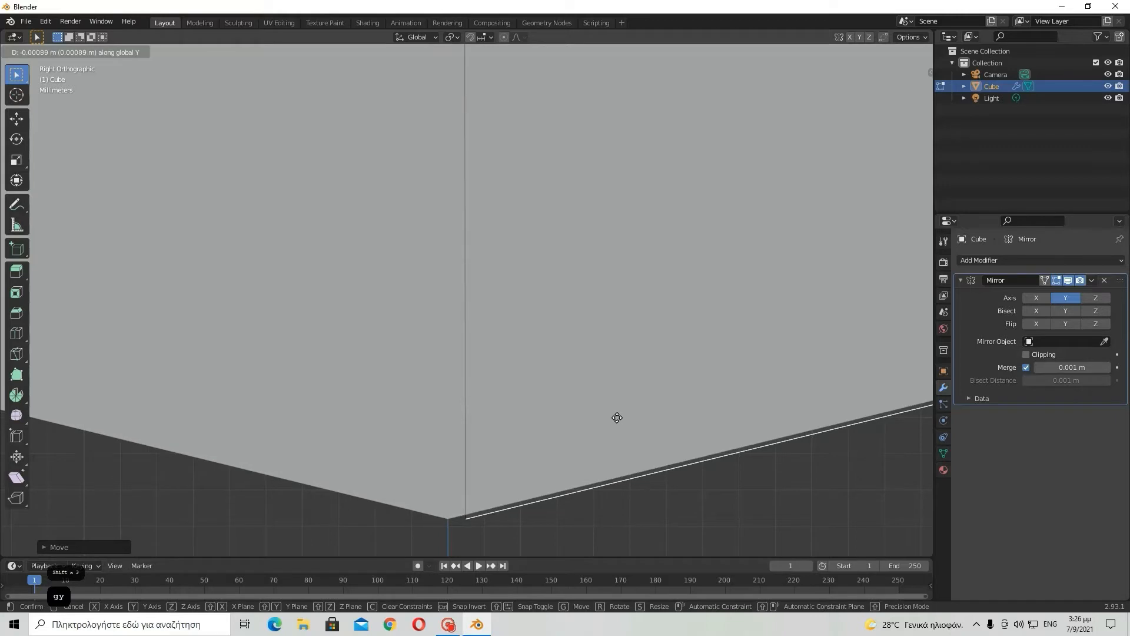
left_click(617, 417)
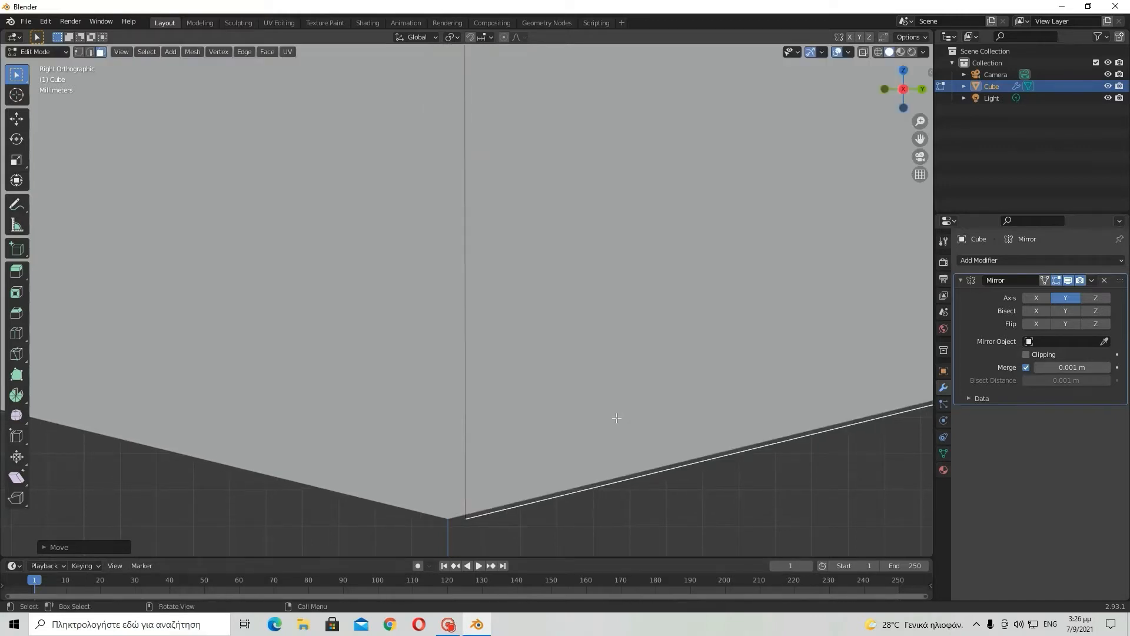
- Delete the extruded section's inner wall face that runs along the mirror line
scroll(613, 389, "down", 3)
middle_click_drag(543, 298, 415, 365)
scroll(406, 278, "down", 2)
scroll(410, 278, "up", 6)
middle_click_drag(586, 141, 514, 150)
scroll(463, 215, "down", 3)
scroll(456, 203, "up", 2)
middle_click_drag(454, 200, 442, 311)
scroll(442, 310, "down", 5)
scroll(447, 305, "up", 4)
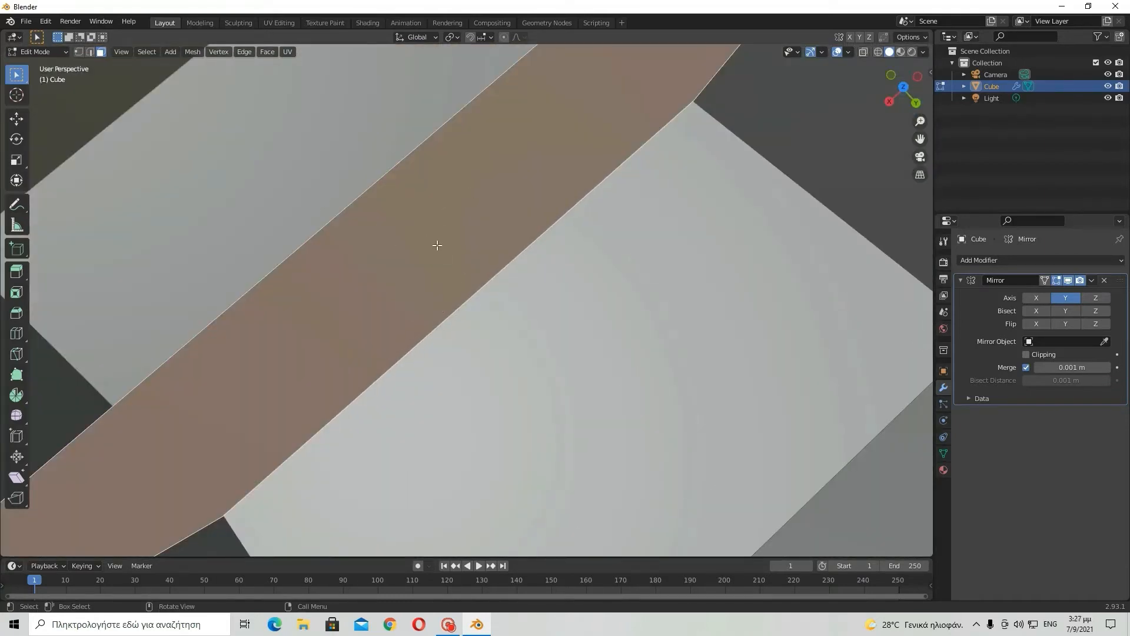
mouse_move(451, 267)
middle_mouse_down()
mouse_move(519, 255)
mouse_move(447, 222)
mouse_move(455, 254)
middle_mouse_up()
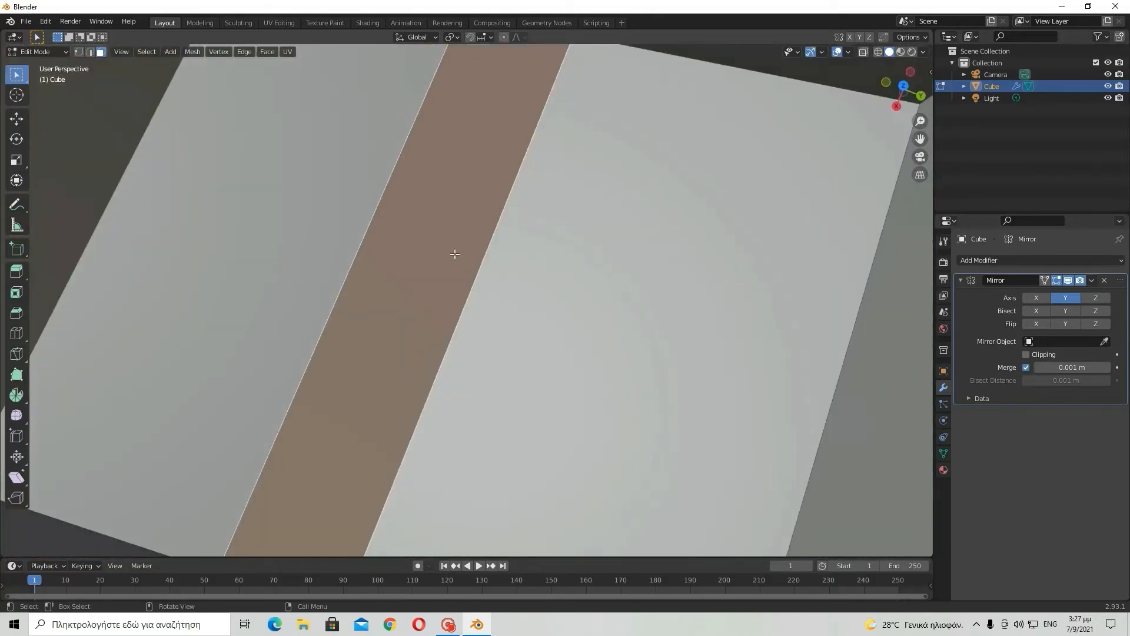
key("Delete")
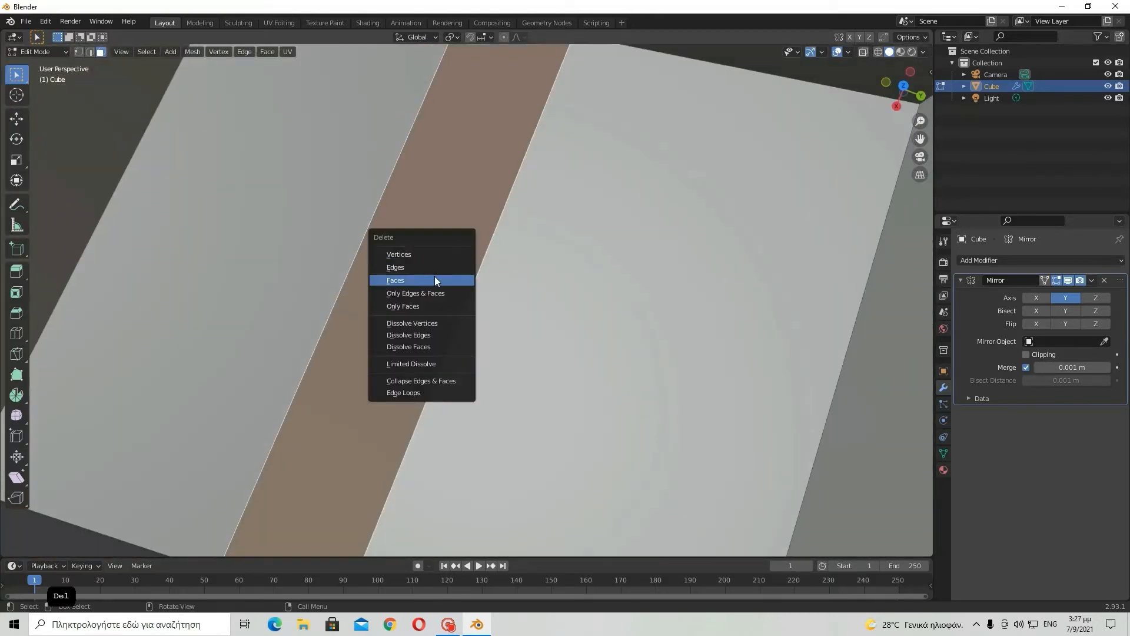
left_click(435, 276)
- Examine the extruded section's seam at the mirror line in the right orthographic view
middle_click_drag(464, 282, 489, 196)
scroll(489, 196, "down", 6)
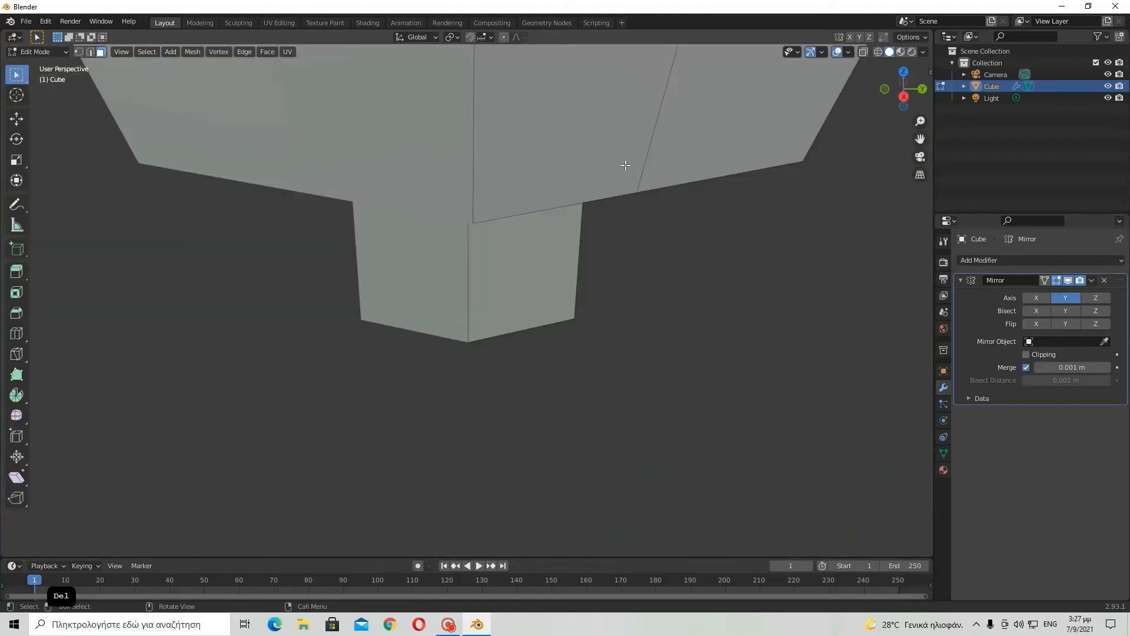
scroll(749, 139, "down", 4)
left_click(904, 97)
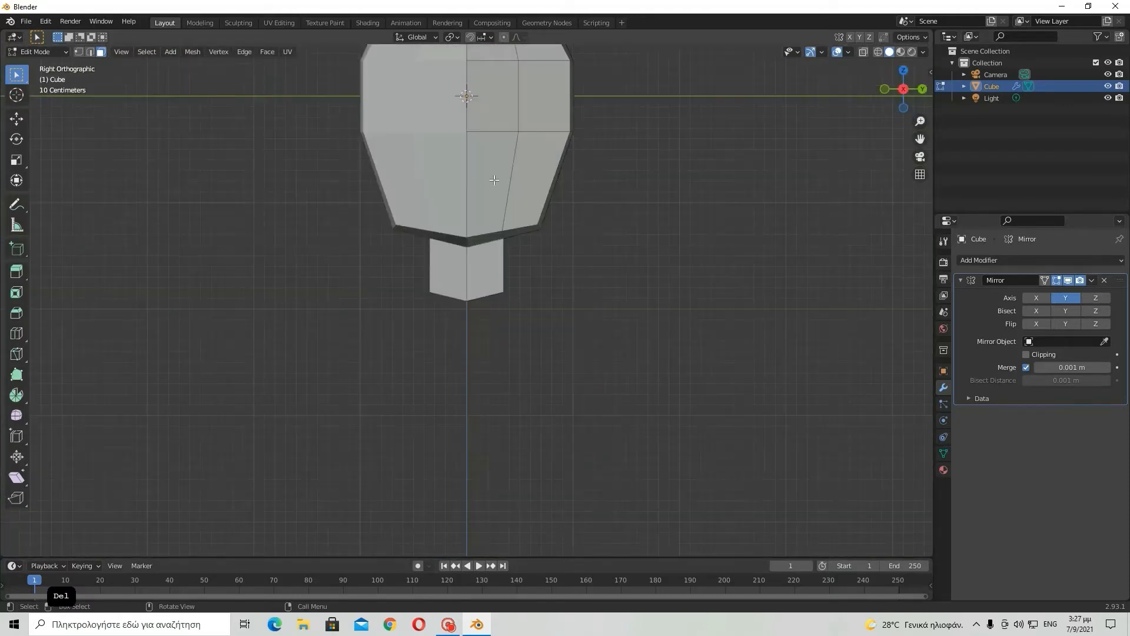
scroll(474, 287, "up", 4)
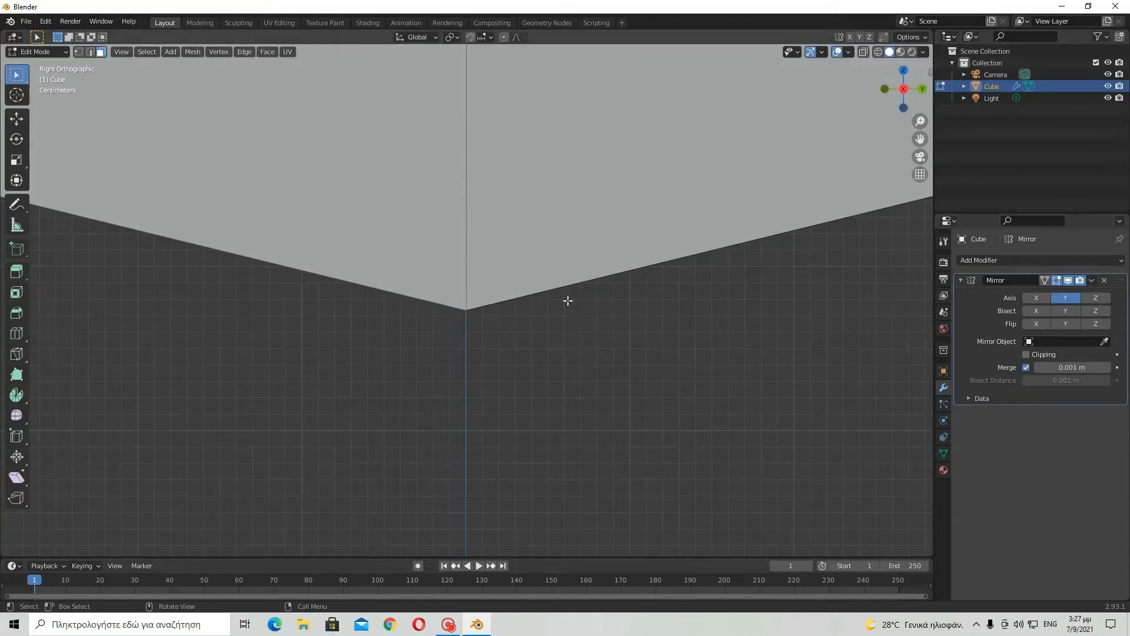
scroll(562, 294, "down", 2)
scroll(560, 288, "up", 2)
scroll(577, 288, "down", 6)
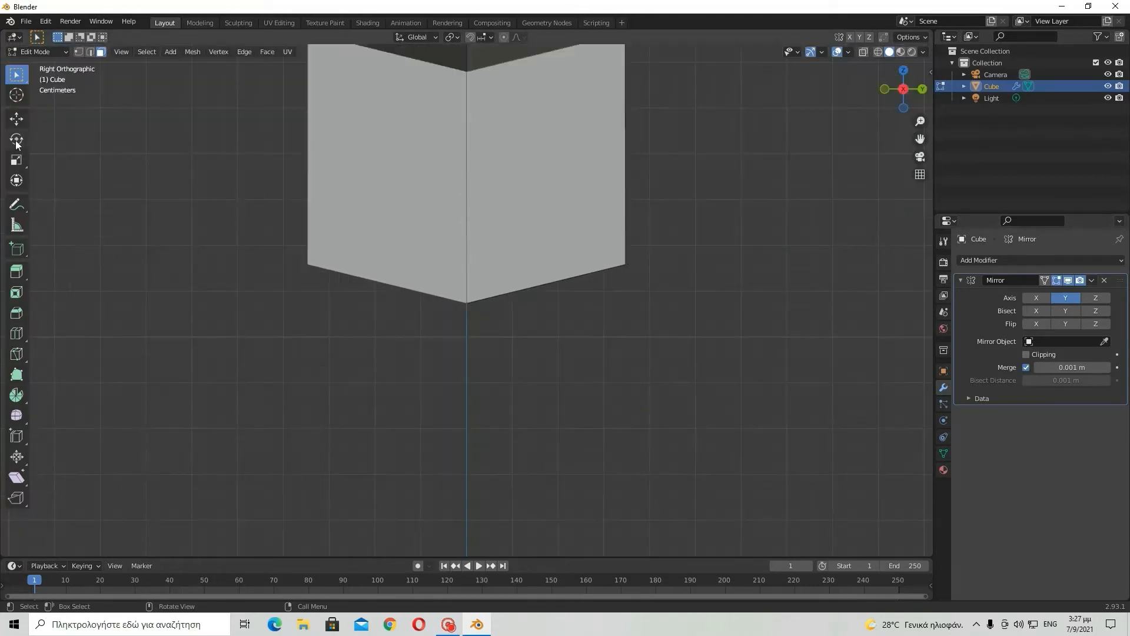
- In vertex select mode, select the outer lower vertices of the extruded section through the mesh, using X-ray temporarily
left_click_drag(564, 260, 653, 330)
key("alt+z")
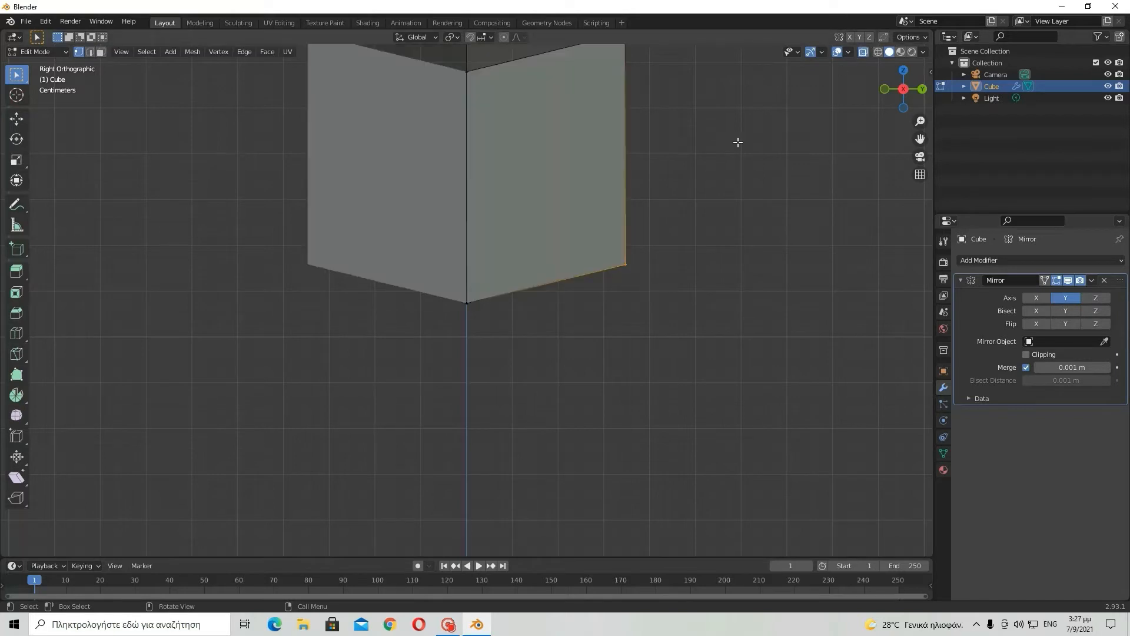
left_click_drag(498, 249, 704, 392)
left_click(863, 52)
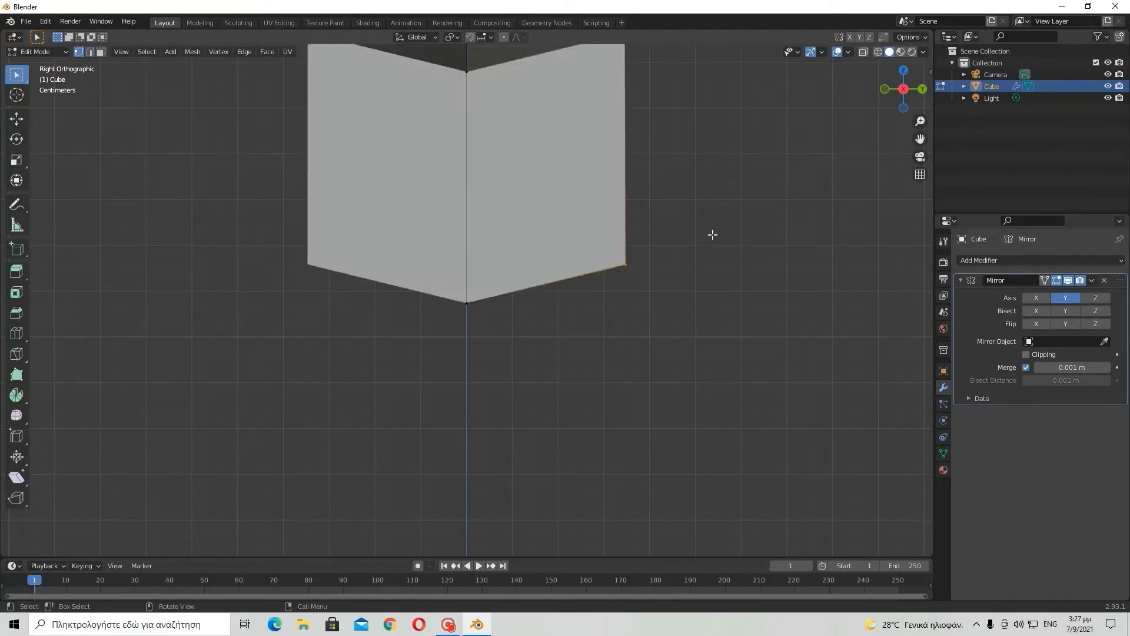
key("g")
key("z")
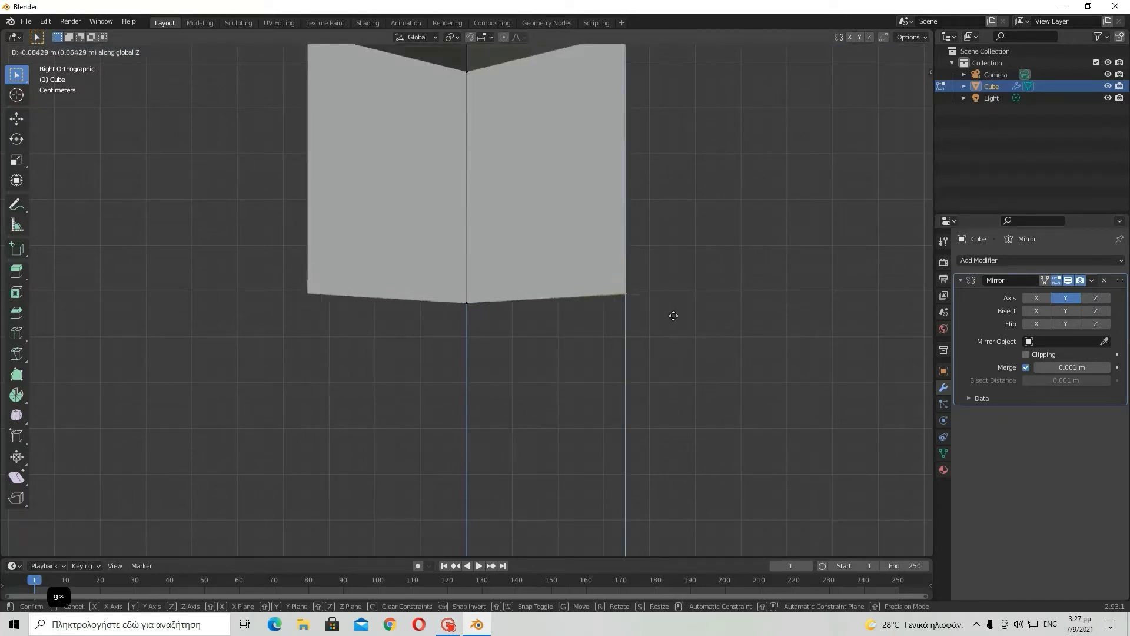
right_click(669, 321)
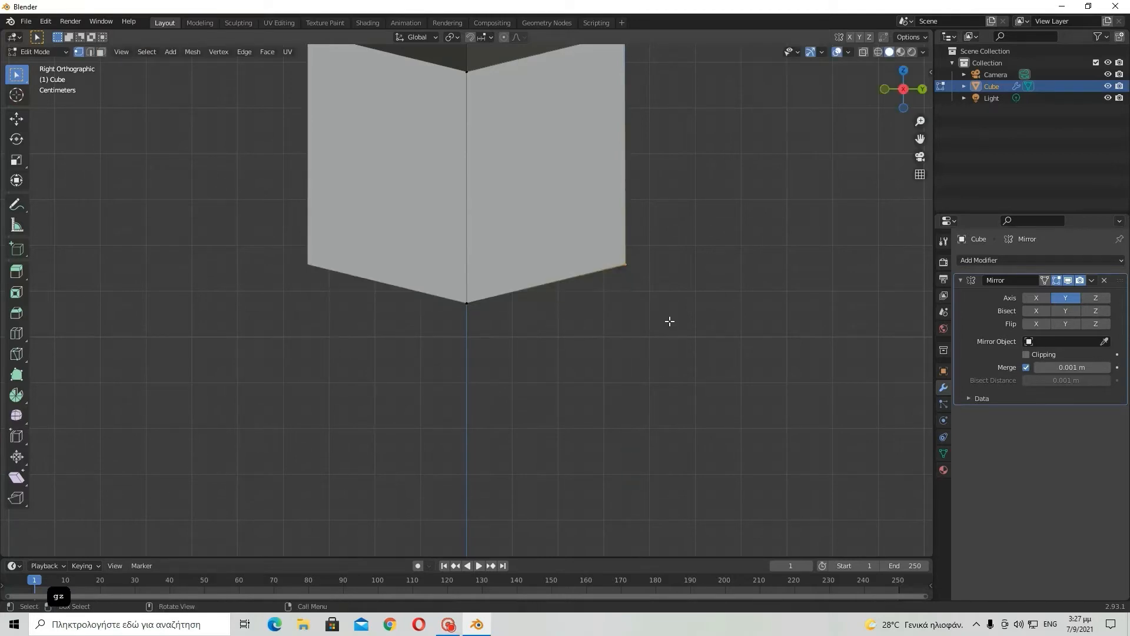
- Move the outer lower vertices 0.08 m down along Z with snapping on to level the end, and turn snapping off
left_click(471, 38)
key("g")
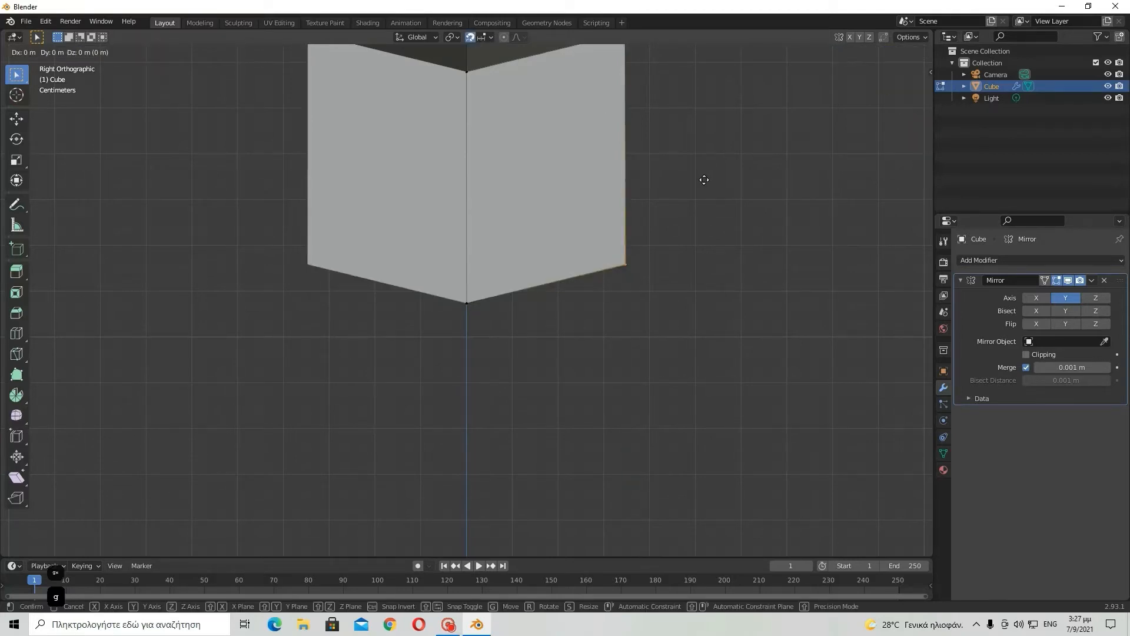
key("z")
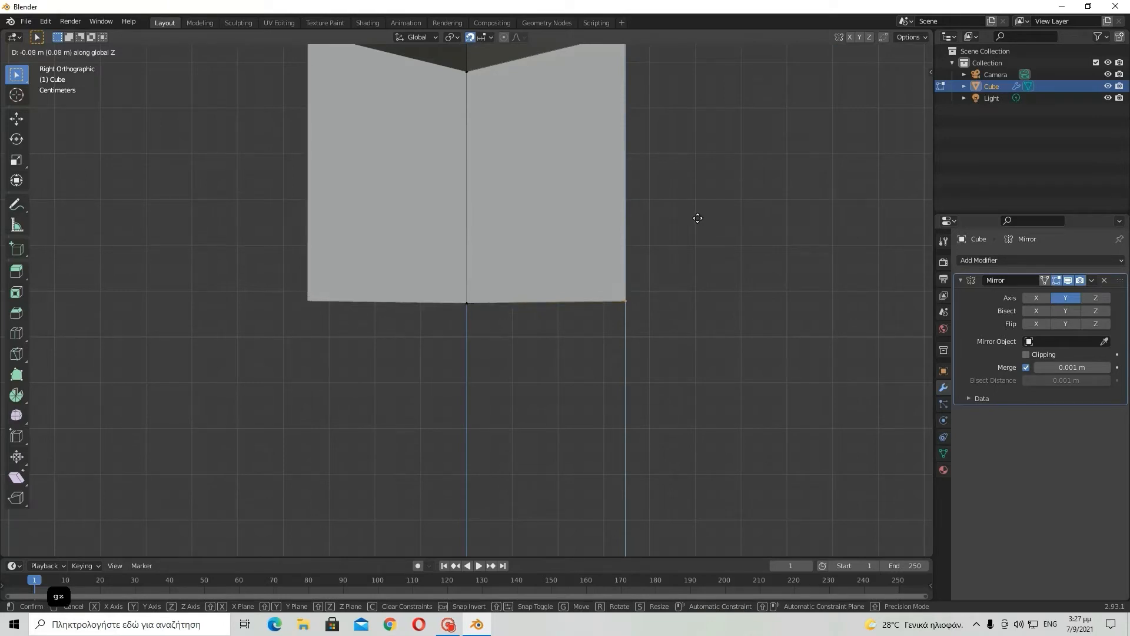
left_click(698, 217)
left_click(470, 38)
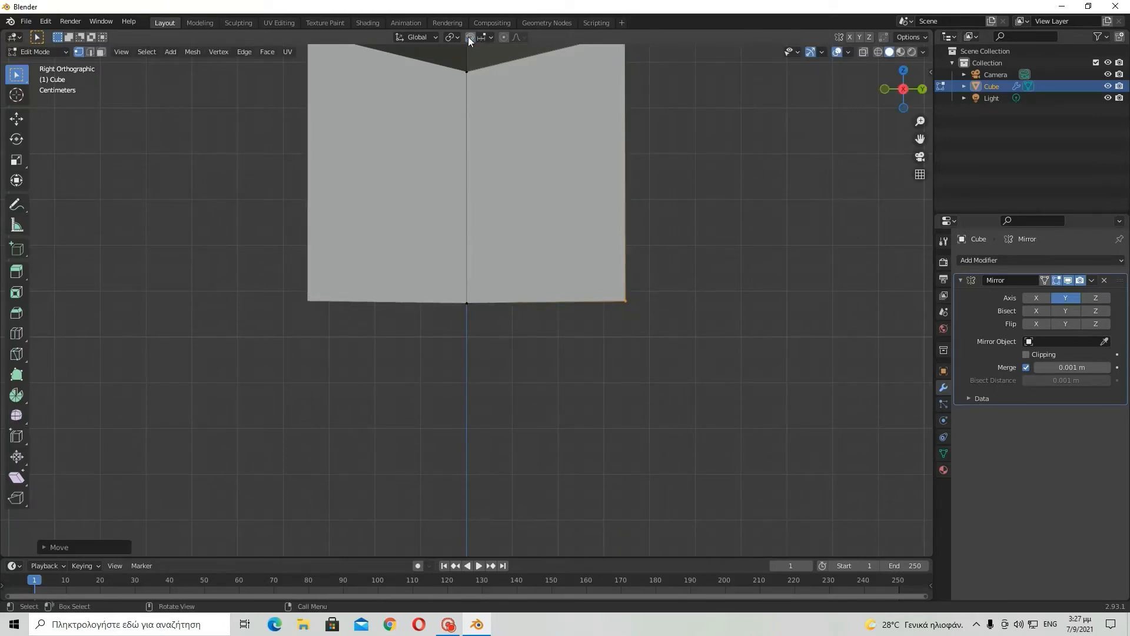
- Inspect the whole shape with its leveled lower section in Object Mode, and return to Edit Mode
scroll(539, 195, "down", 7)
scroll(542, 313, "down", 4)
middle_click_drag(578, 293, 542, 238)
scroll(528, 298, "down", 2)
scroll(530, 293, "up", 5)
scroll(535, 296, "down", 3)
key("Tab")
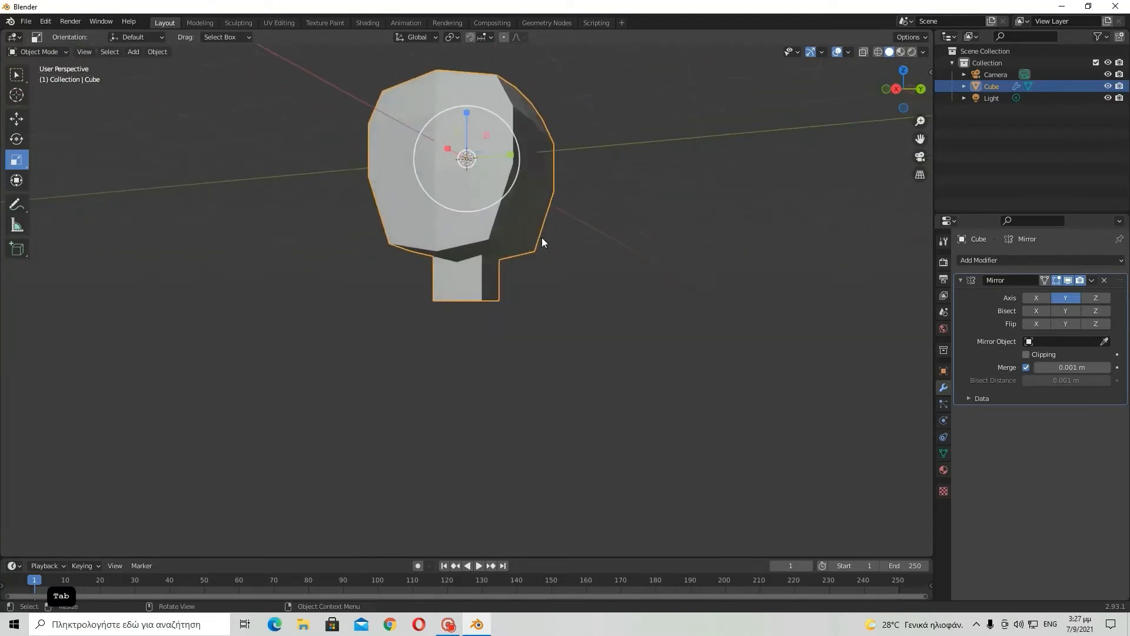
key("Tab")
- In face select mode, try to extrude the lower section's end face downward along its normal, and undo the attempt
scroll(538, 321, "up", 2)
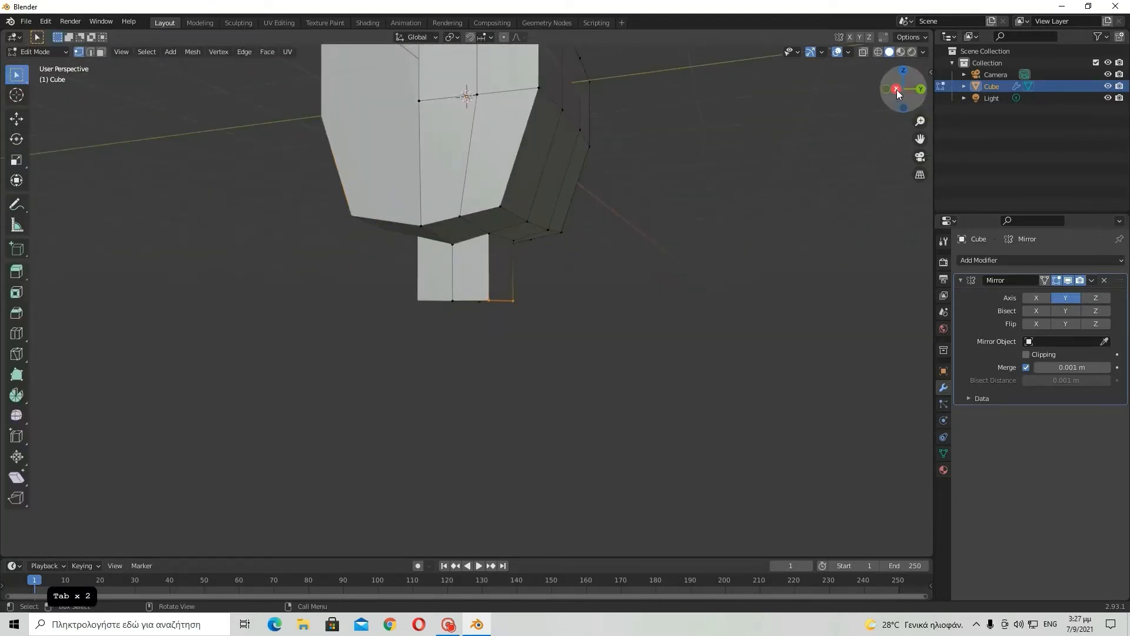
left_click(896, 90)
middle_click_drag(569, 302, 566, 214)
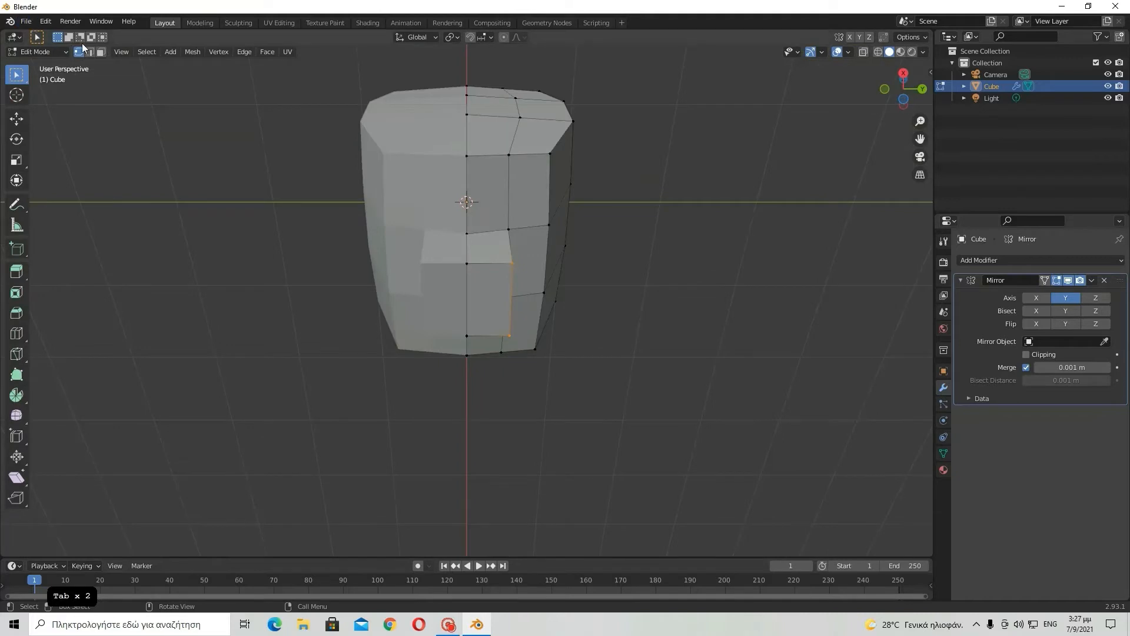
left_click(493, 293)
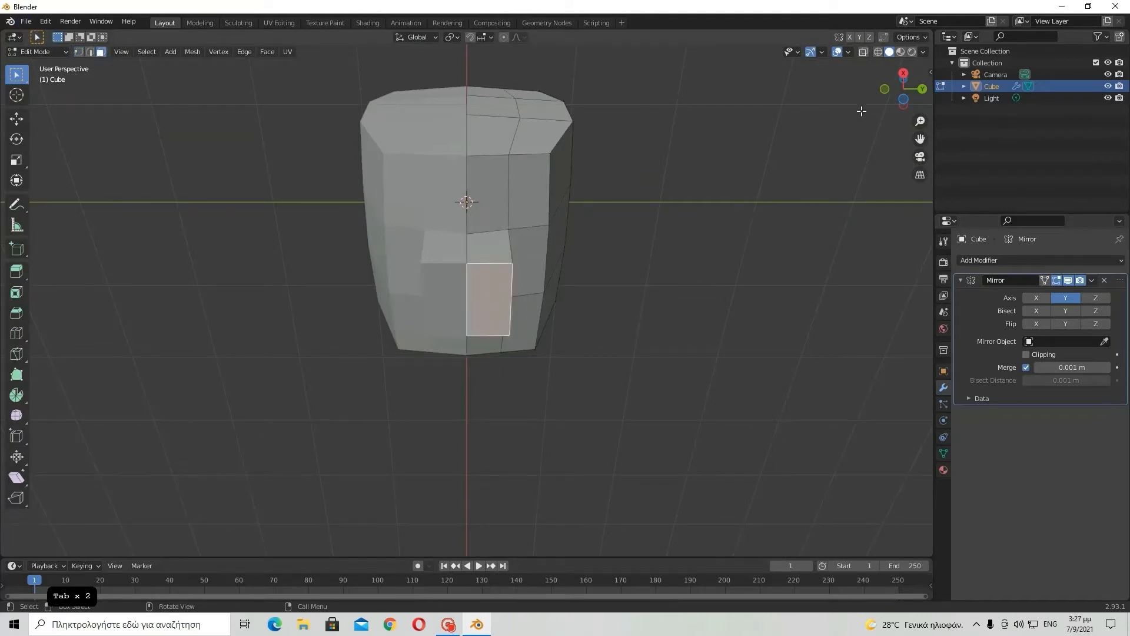
left_click(903, 71)
scroll(788, 269, "down", 3)
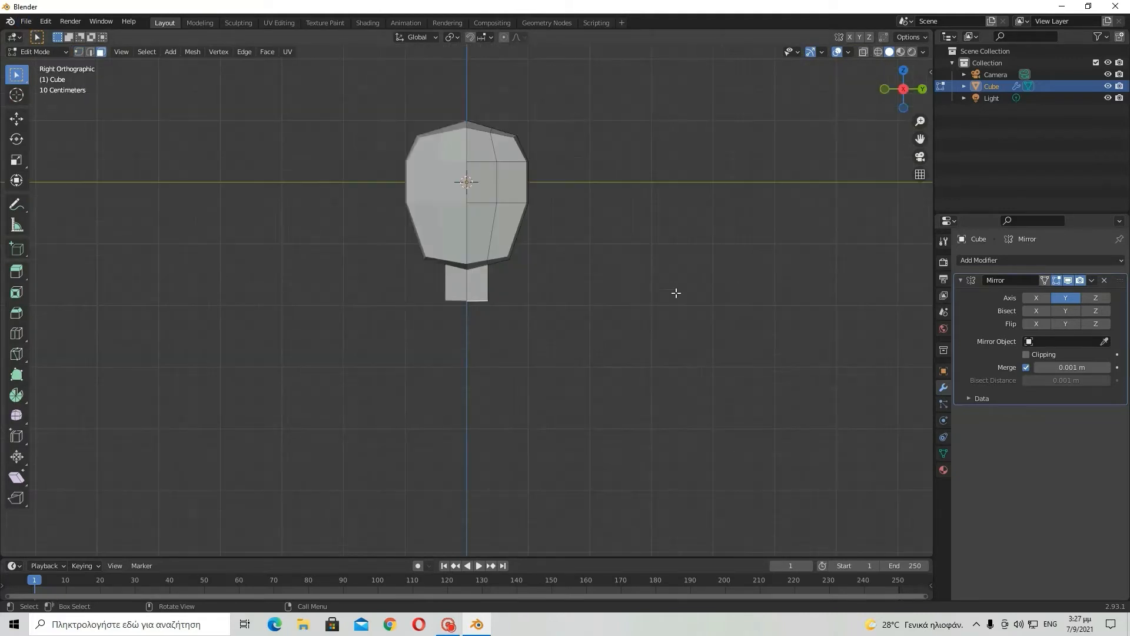
key("e")
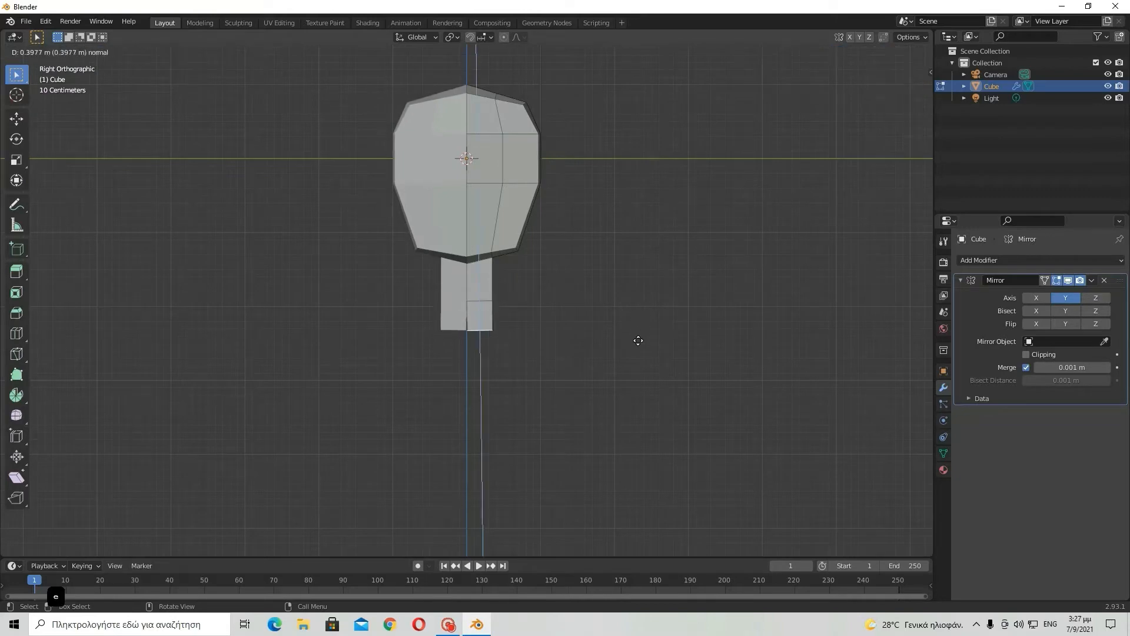
right_click(625, 402)
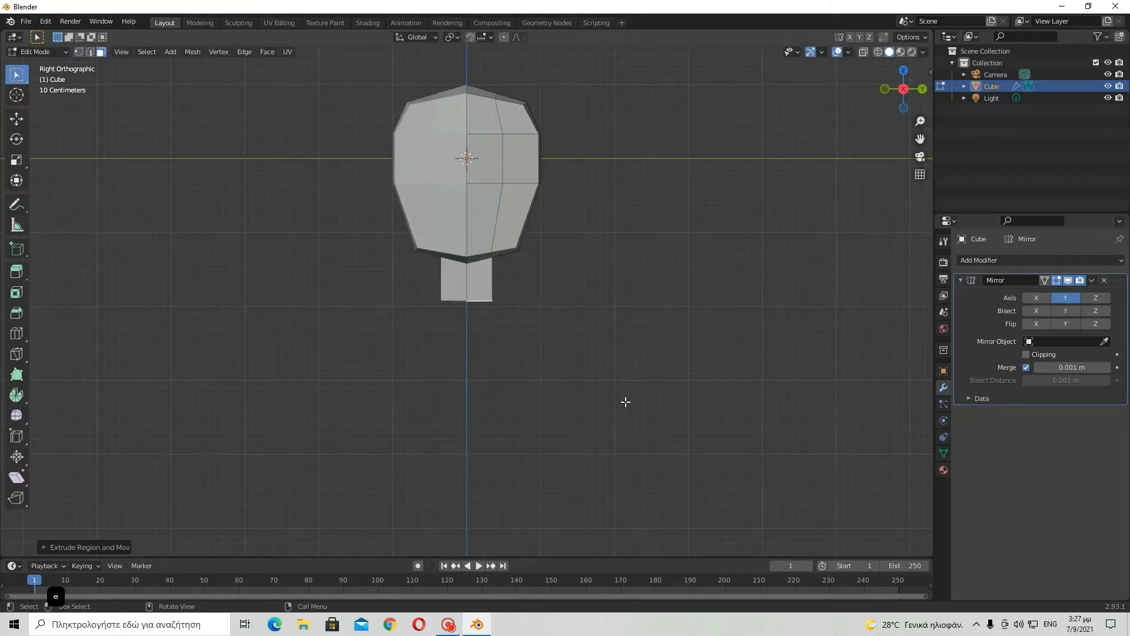
key("ctrl+z")
key("ctrl+z")
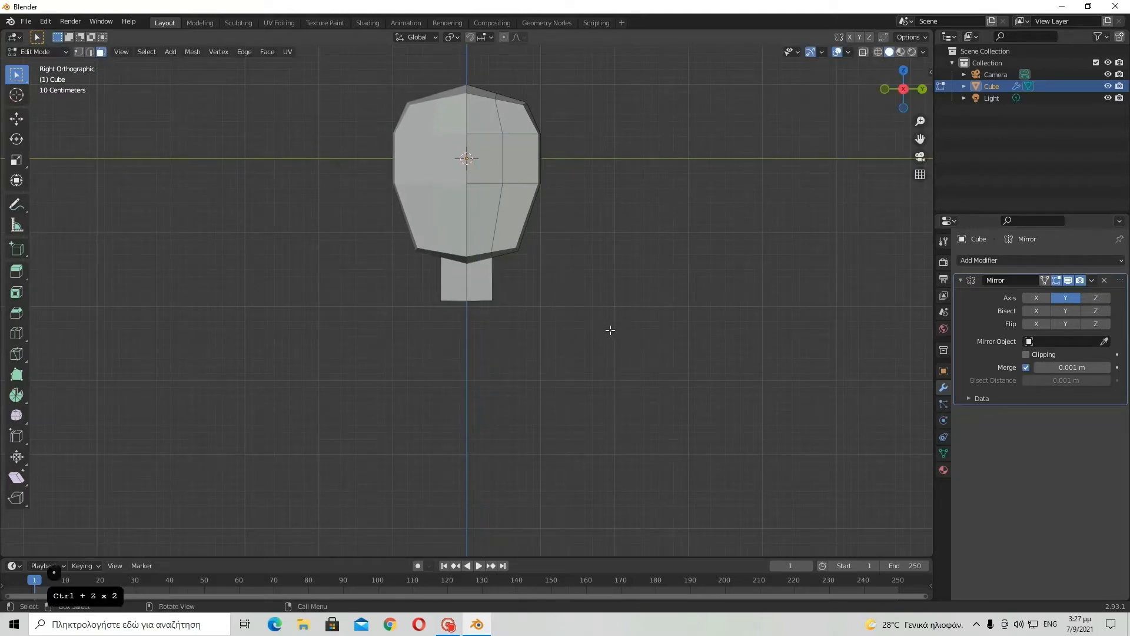
middle_click_drag(481, 97, 490, 312)
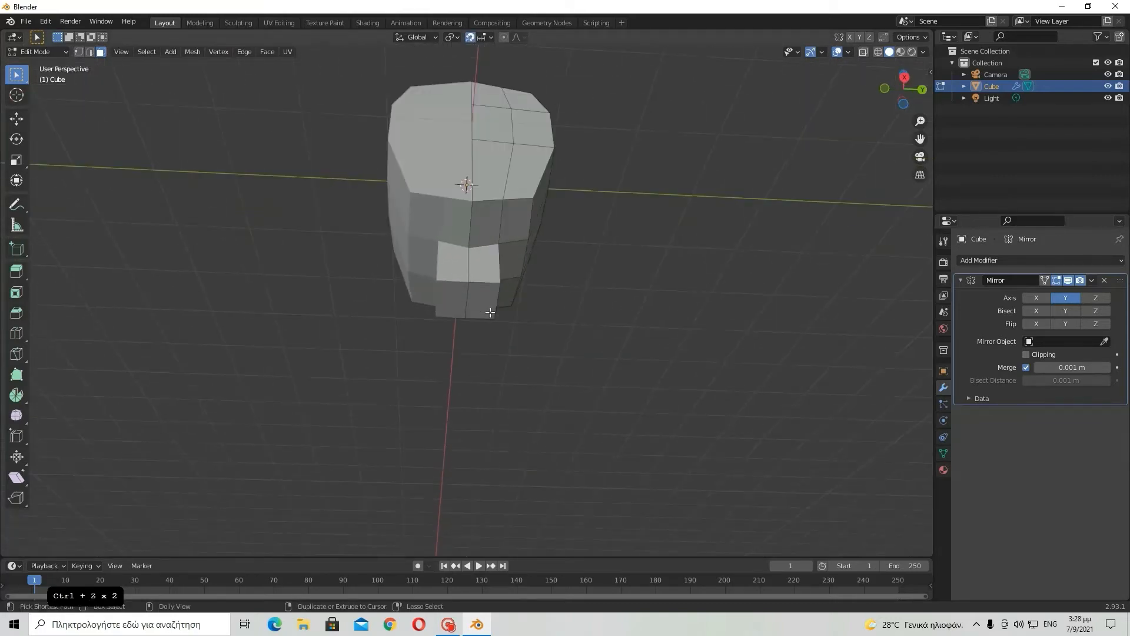
key("ctrl+shift+z")
key("ctrl+shift+z")
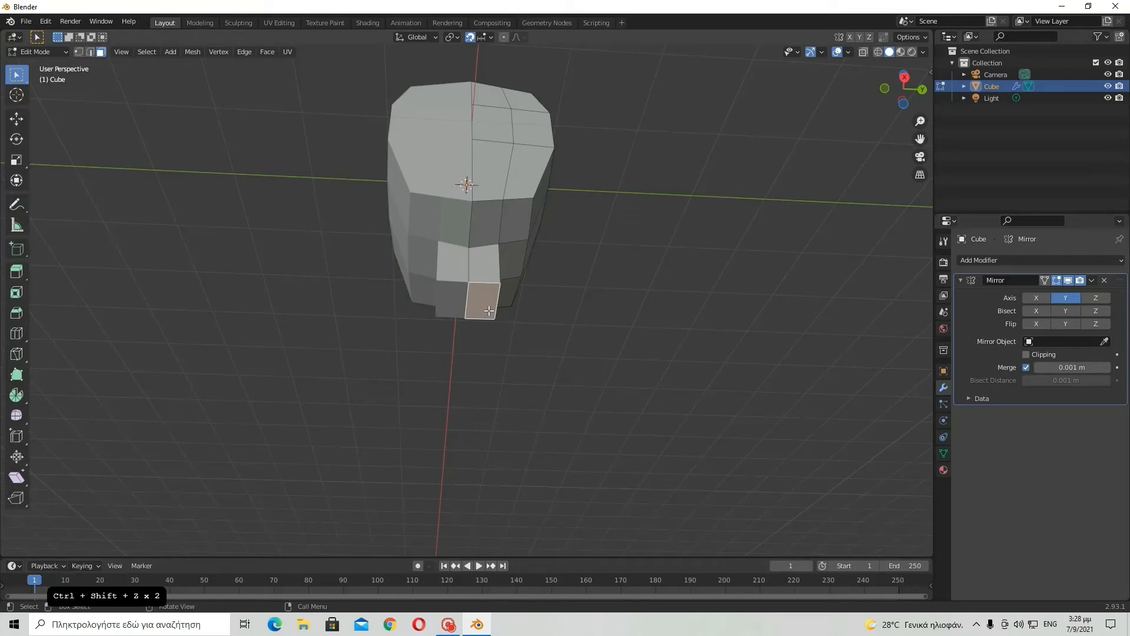
key("ctrl+z")
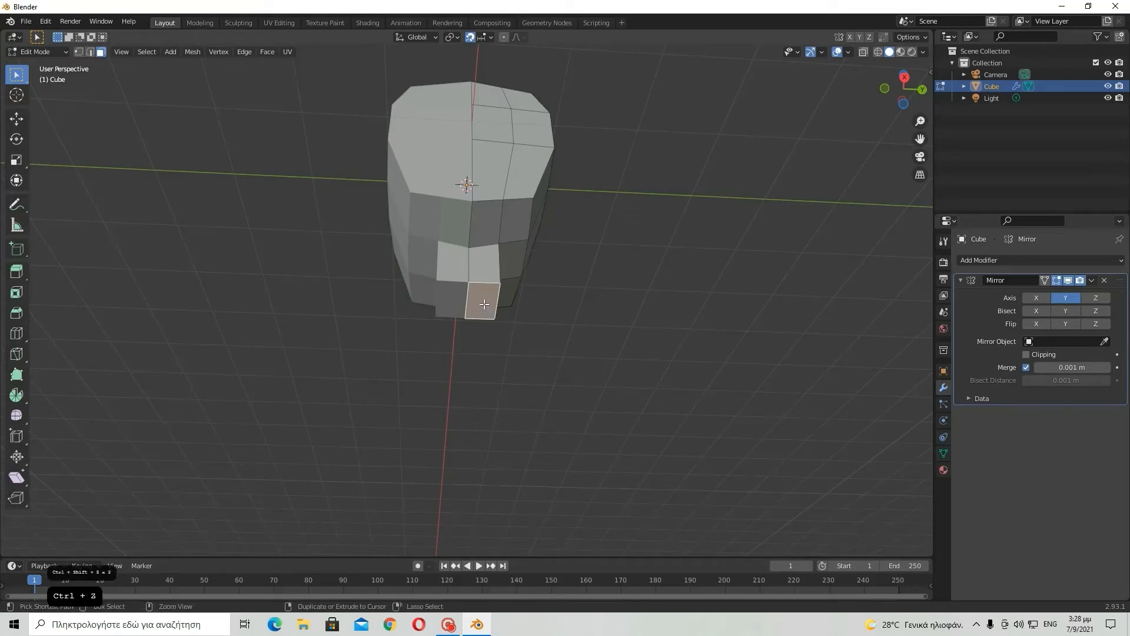
key("ctrl+z")
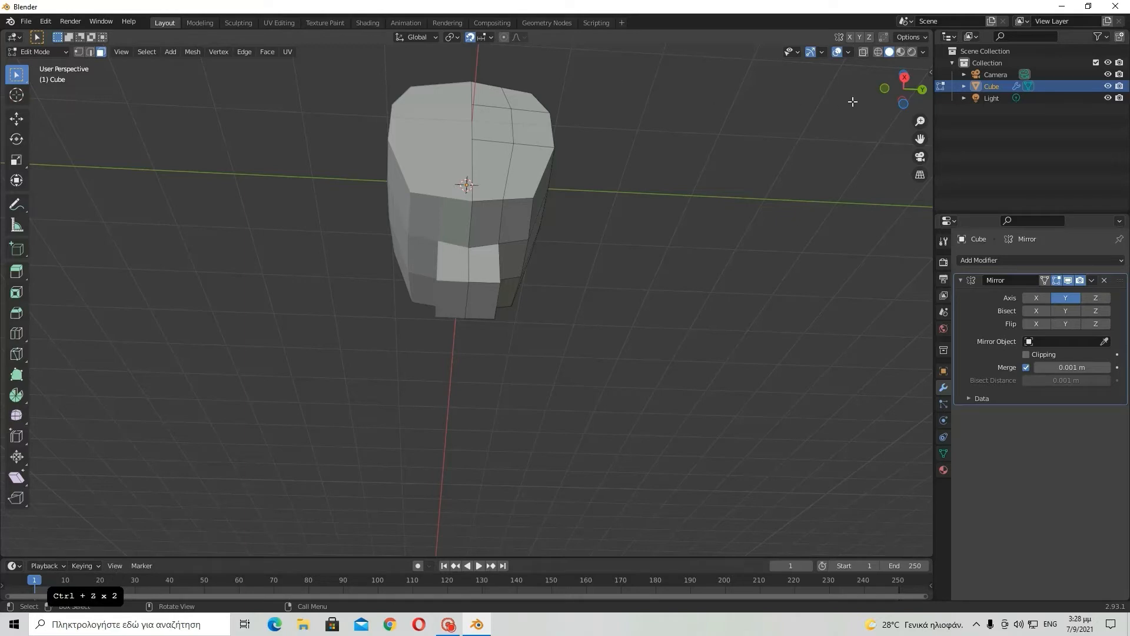
- Select the end face of the lower section's editable half, try extruding it downward with snapping on, and undo the extrusion
left_click(904, 77)
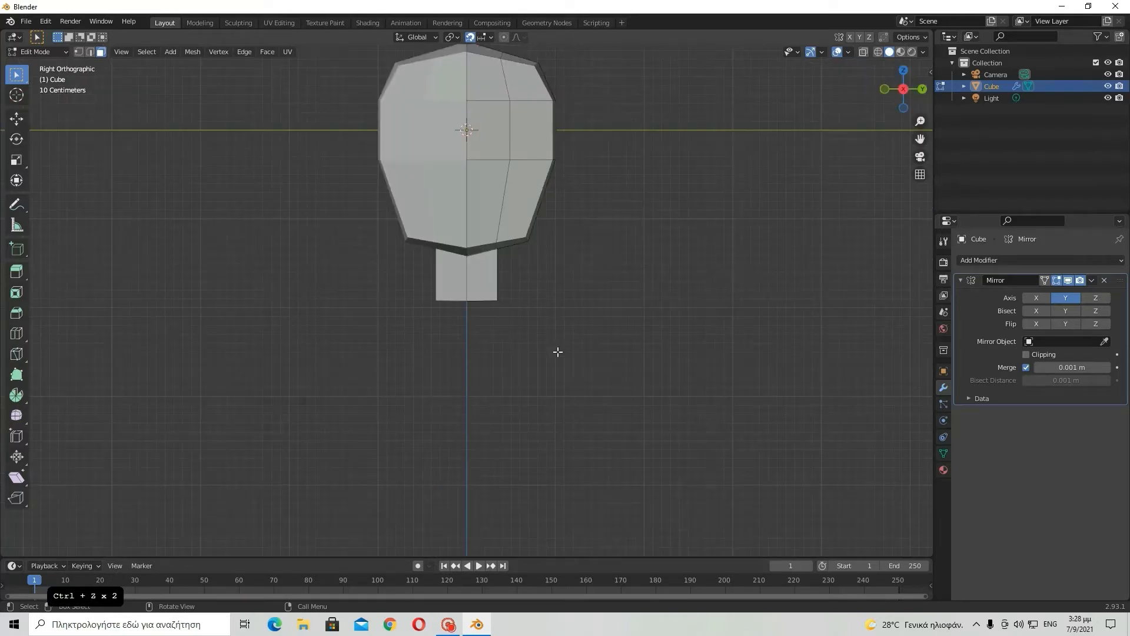
key("shift+F9")
key("shift+F9")
scroll(573, 341, "up", 7)
middle_click_drag(577, 312, 554, 225)
left_click(492, 280)
middle_click_drag(505, 318, 525, 386)
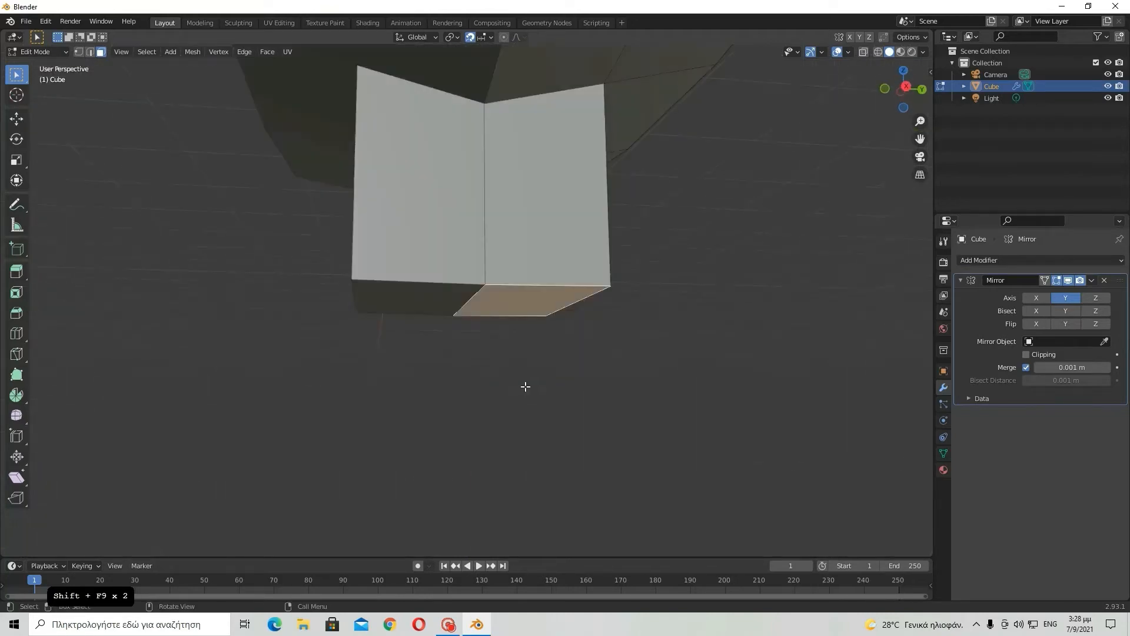
scroll(527, 382, "down", 4)
key("e")
left_click(554, 456)
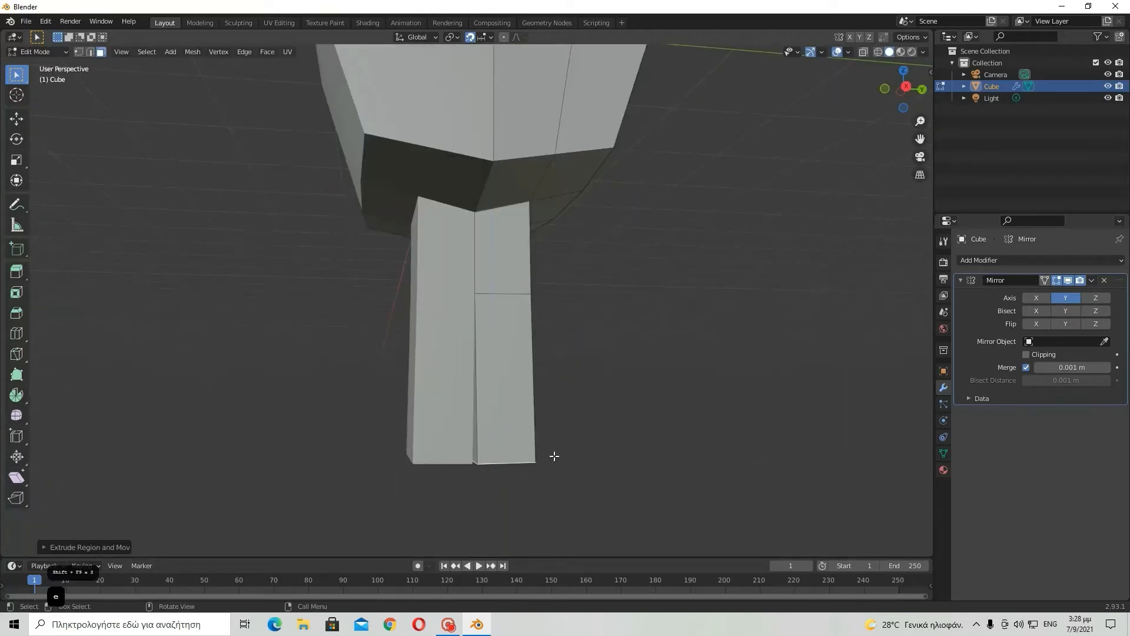
key("ctrl+z")
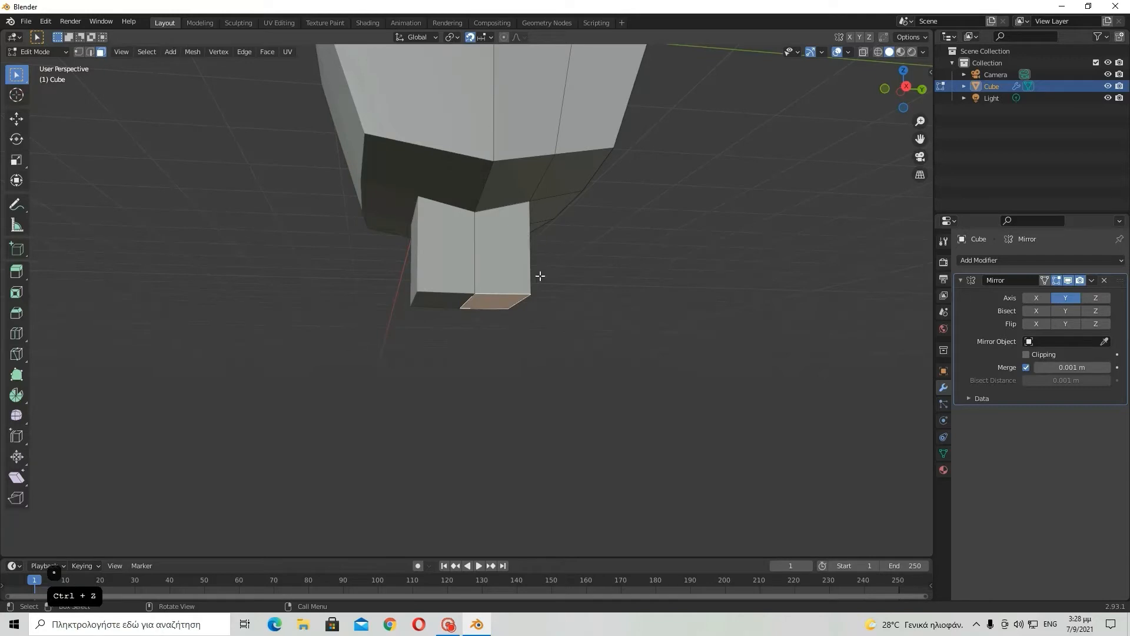
- Try to move the end face downward, cancel the move, turn snapping off, and undo the last action
key("g")
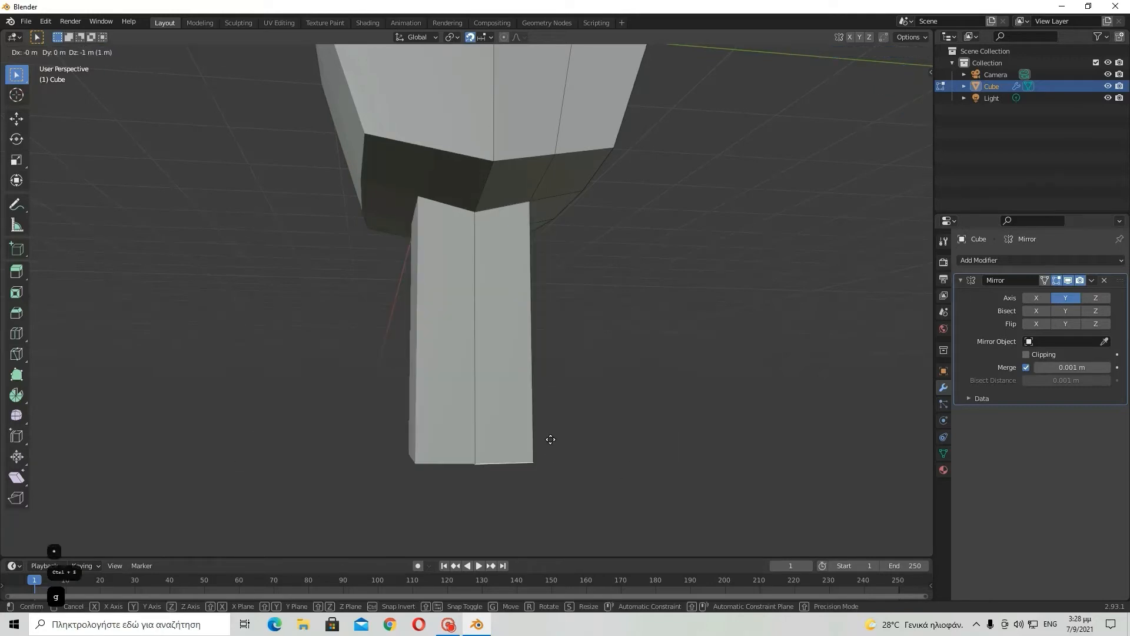
right_click(550, 441)
key("shift+Tab")
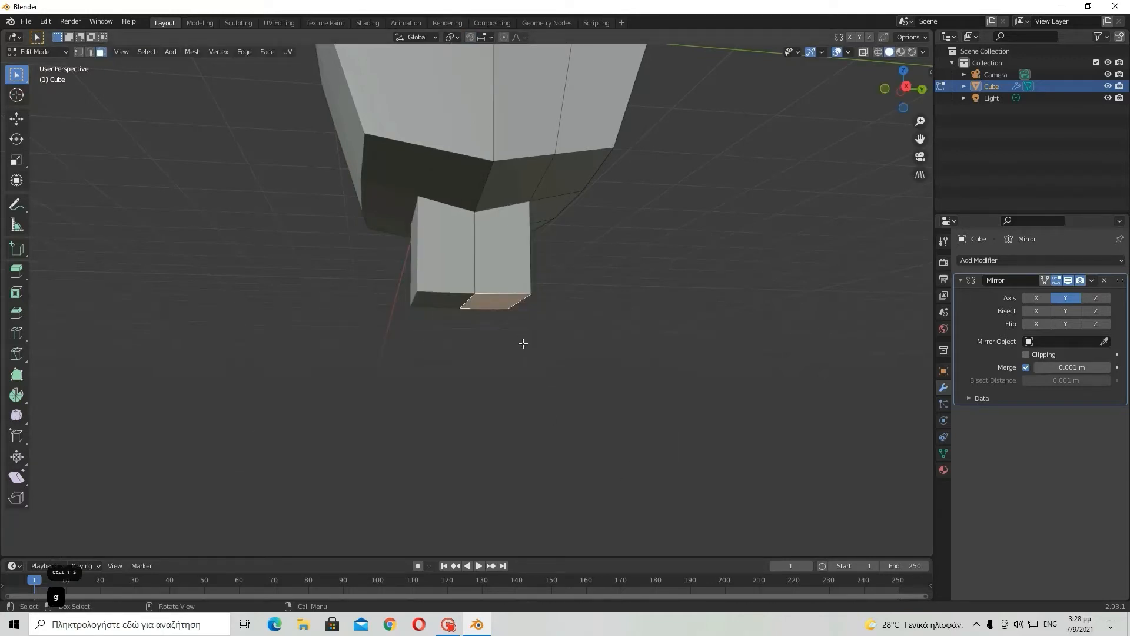
key("ctrl+z")
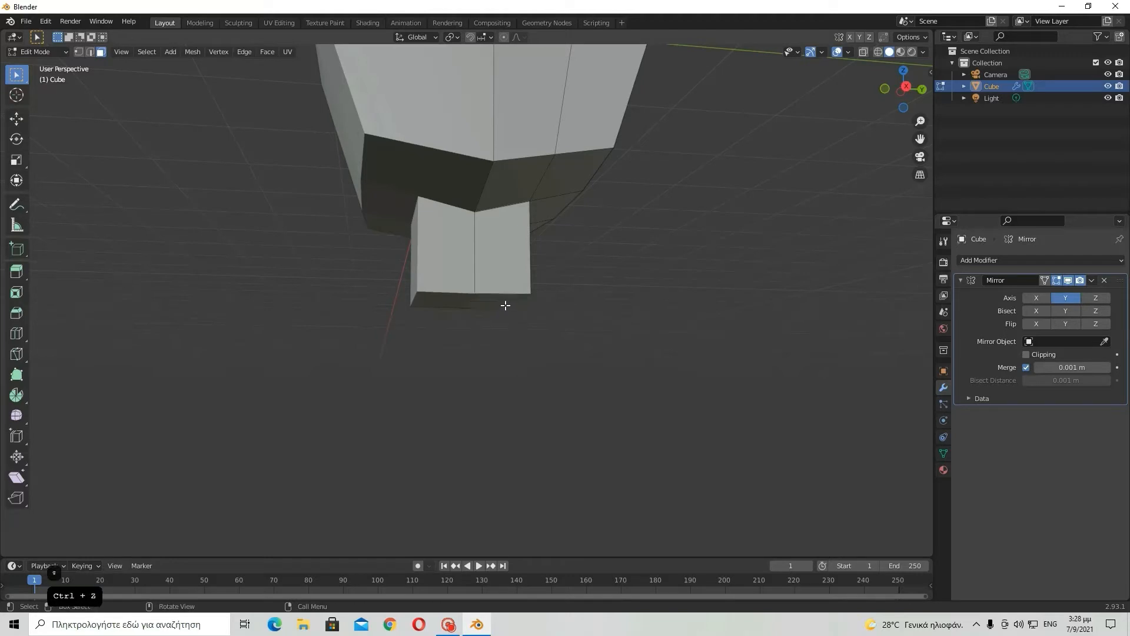
- Reselect the lower end face, try extruding and then moving it without snapping, and reverse both attempts
left_click(504, 304)
key("e")
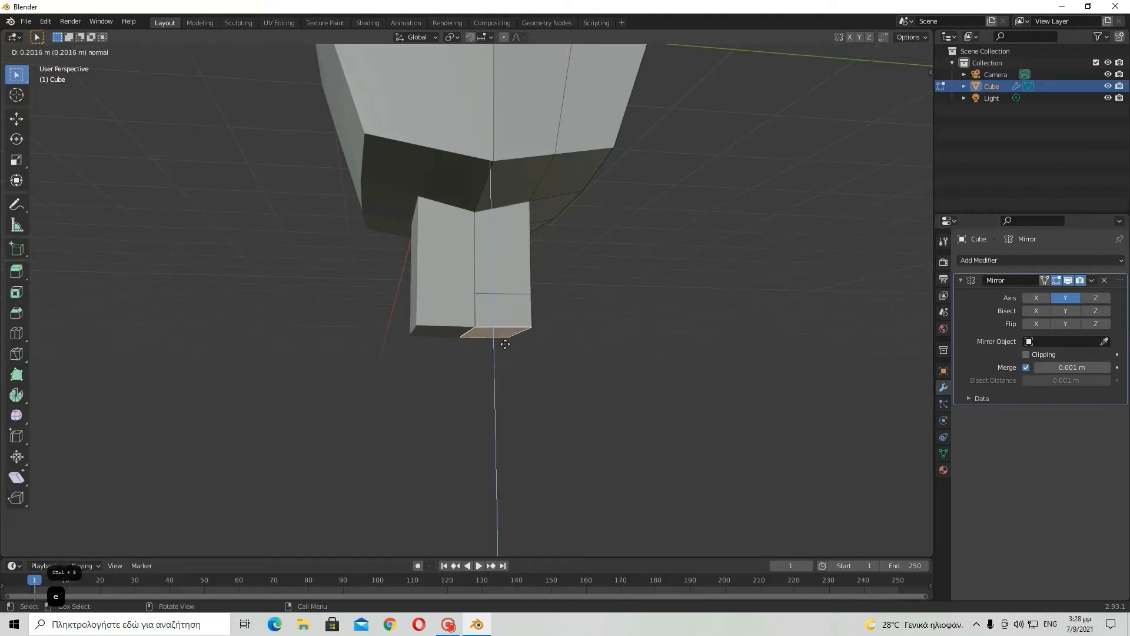
left_click(507, 382)
key("ctrl+z")
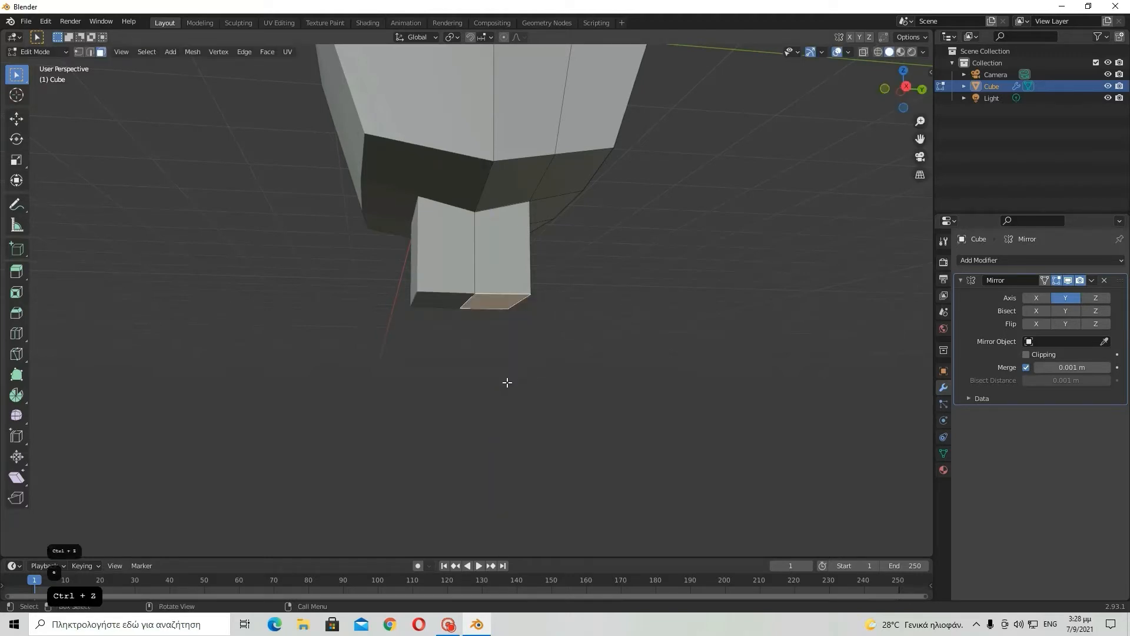
key("g")
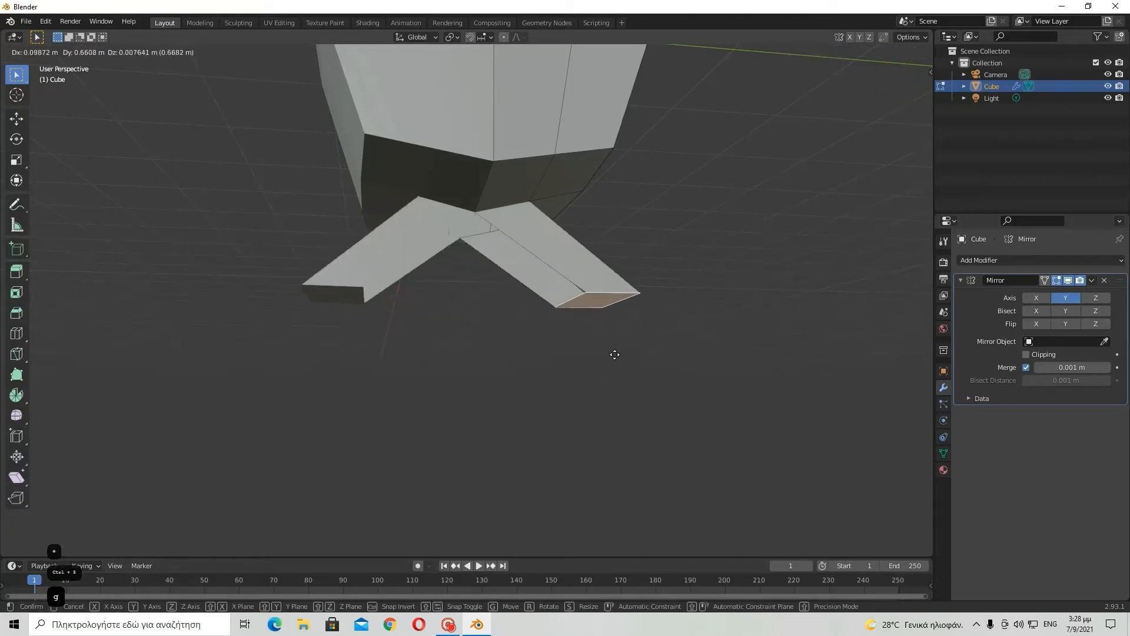
right_click(764, 288)
scroll(552, 225, "down", 6)
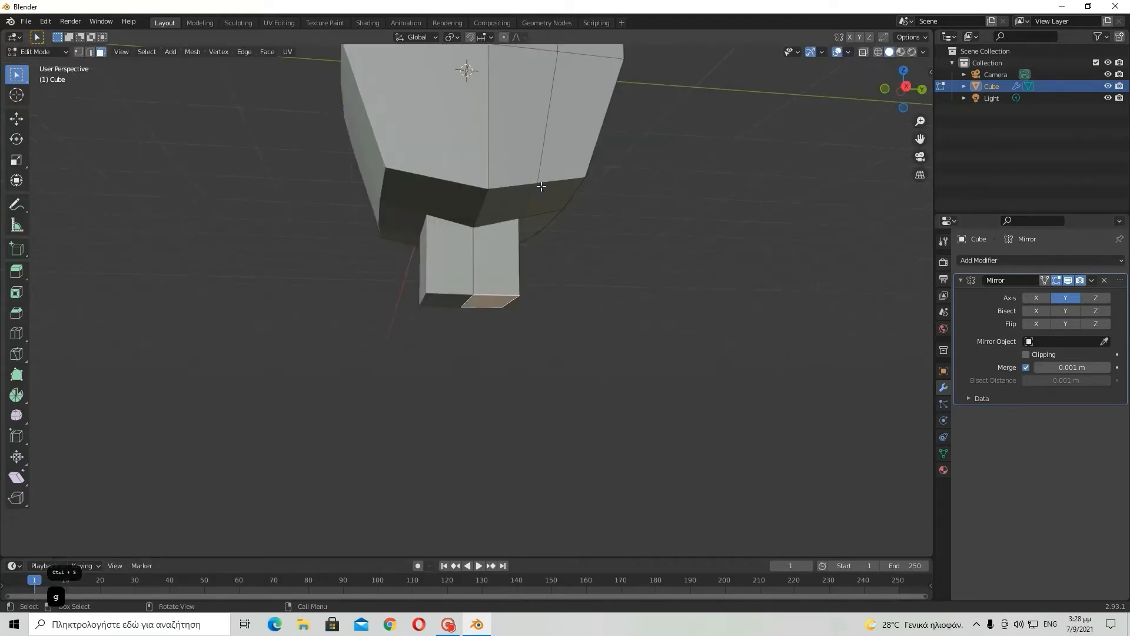
- In the right orthographic view, turn snapping on and extrude the lower section's end face 0.4 m downward
middle_click_drag(540, 184, 632, 116)
scroll(506, 223, "up", 7)
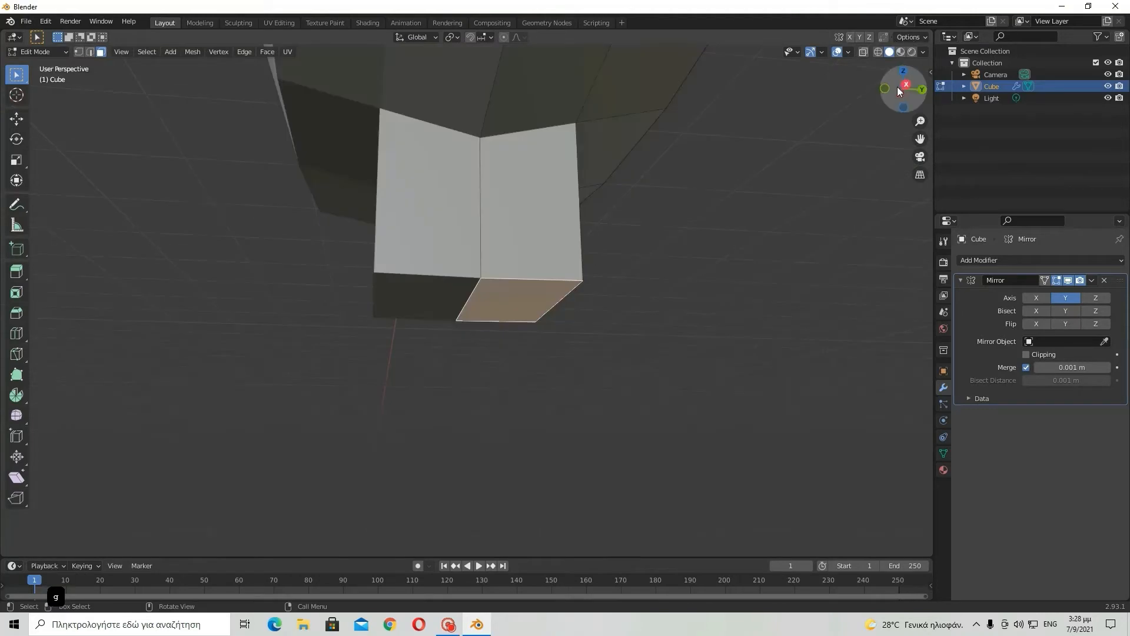
left_click(905, 88)
left_click(473, 37)
scroll(530, 229, "down", 5)
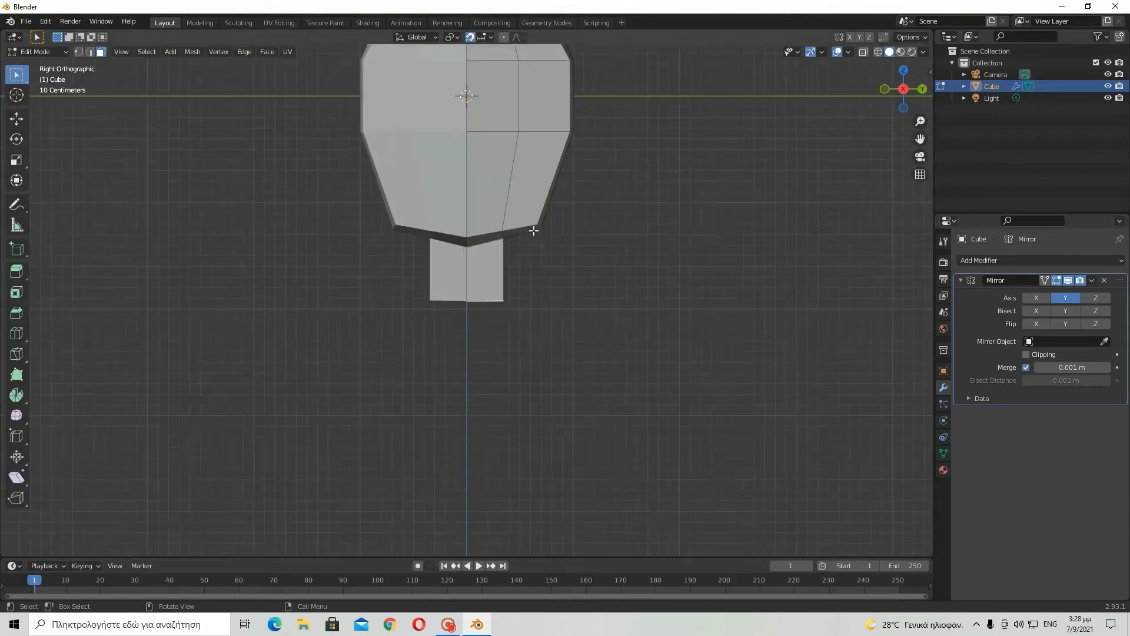
key("e")
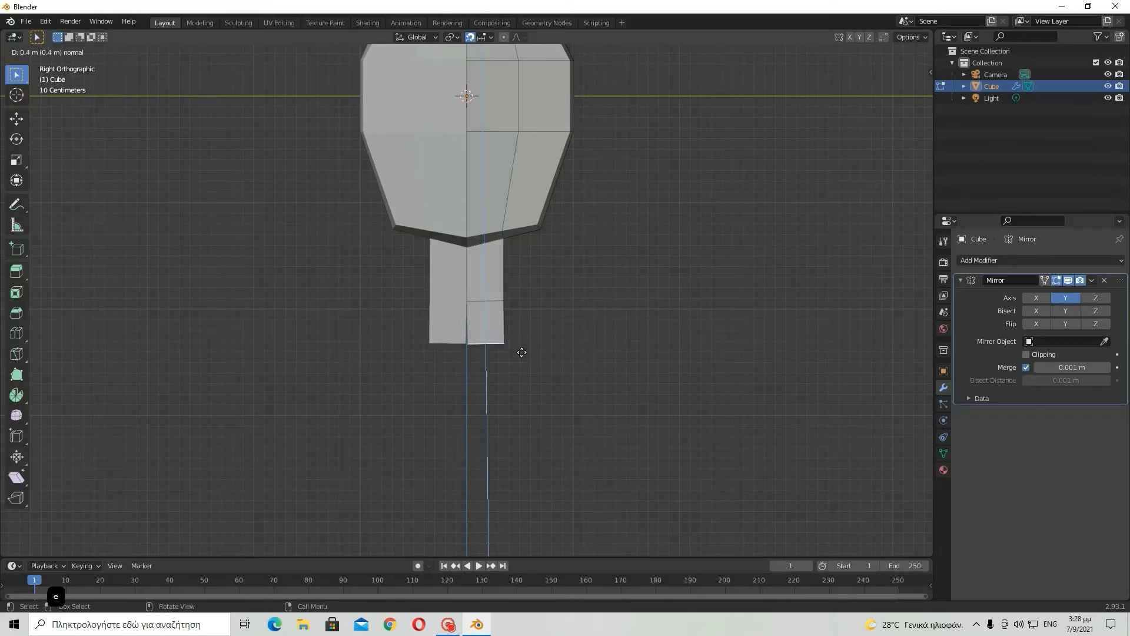
left_click(521, 352)
- Move the extruded end face along Y with snapping on until its inner edge meets the mirror centerline, closing the gap
middle_click_drag(558, 320, 538, 336)
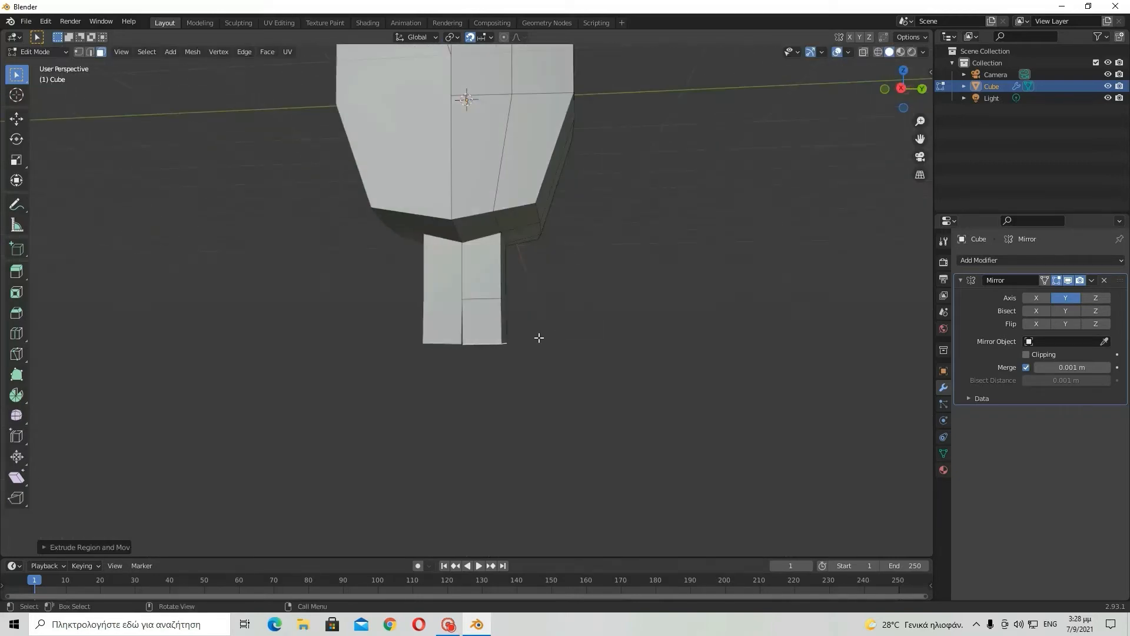
scroll(538, 335, "up", 6)
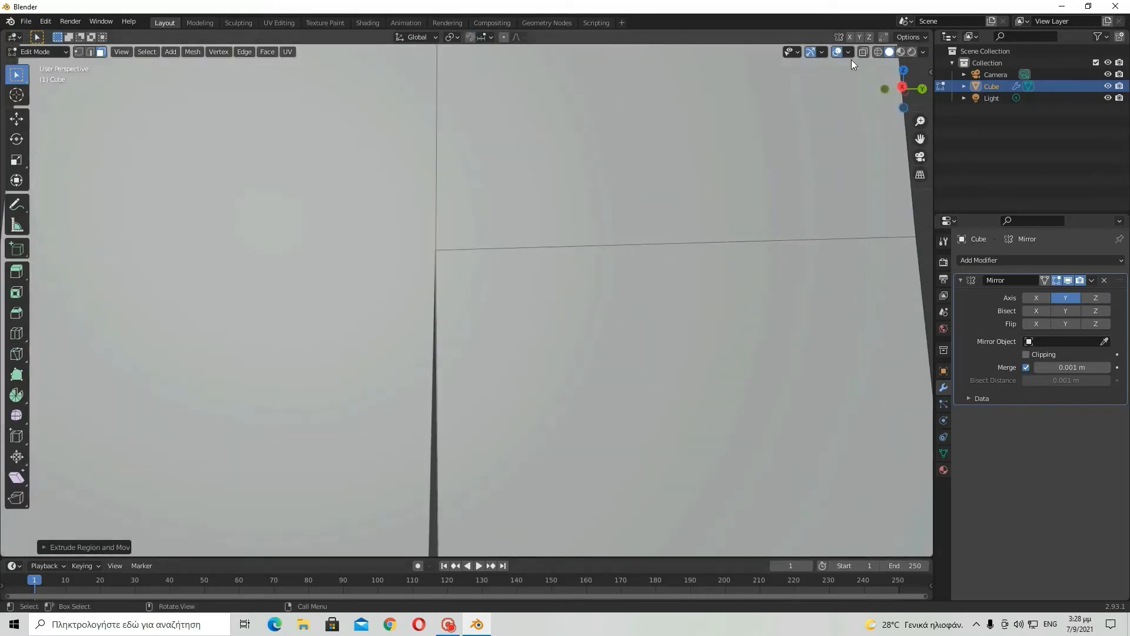
left_click(902, 89)
scroll(614, 331, "down", 4)
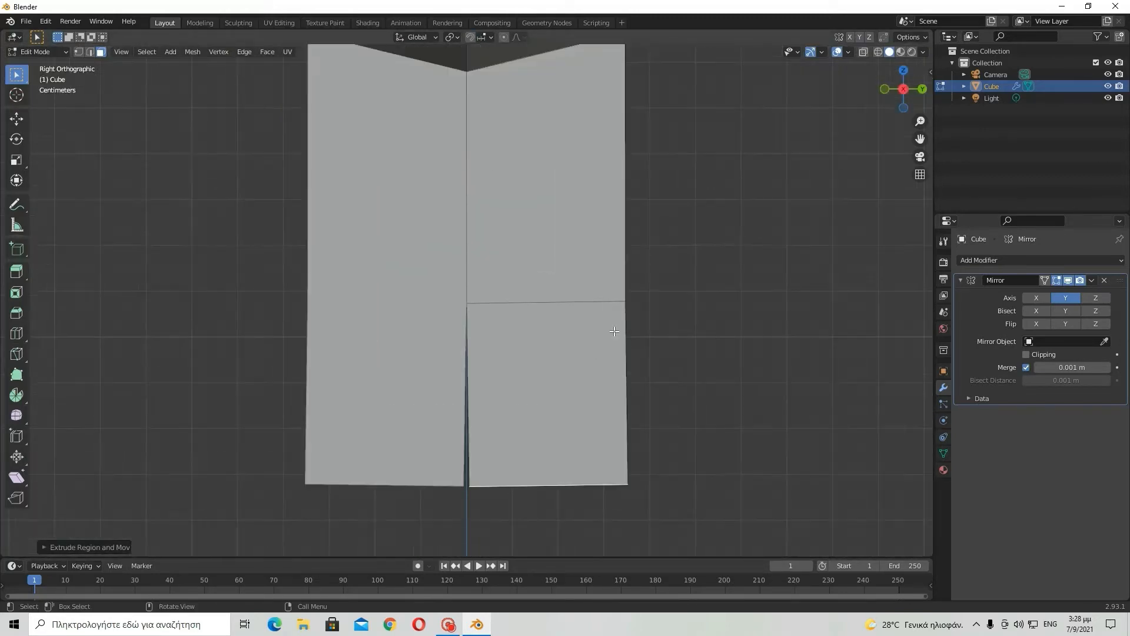
middle_click_drag(578, 416, 603, 232, "shift")
scroll(577, 250, "up", 11)
middle_click_drag(721, 257, 467, 301, "shift")
scroll(660, 264, "up", 4)
scroll(659, 265, "up", 1)
scroll(467, 300, "up", 4)
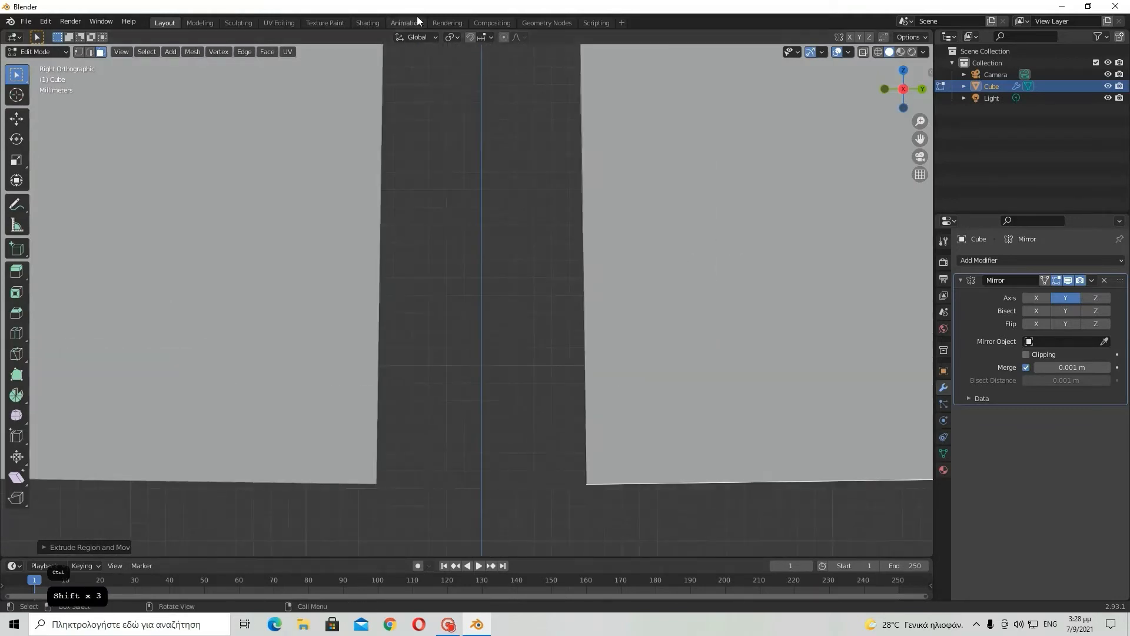
key("g")
key("y")
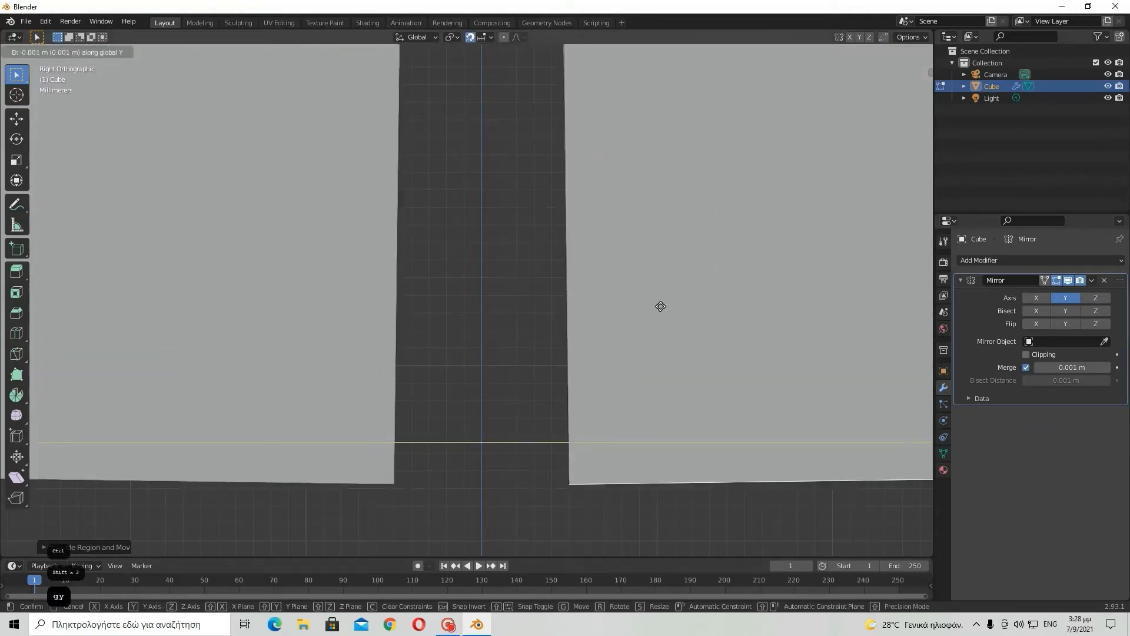
right_click(581, 307)
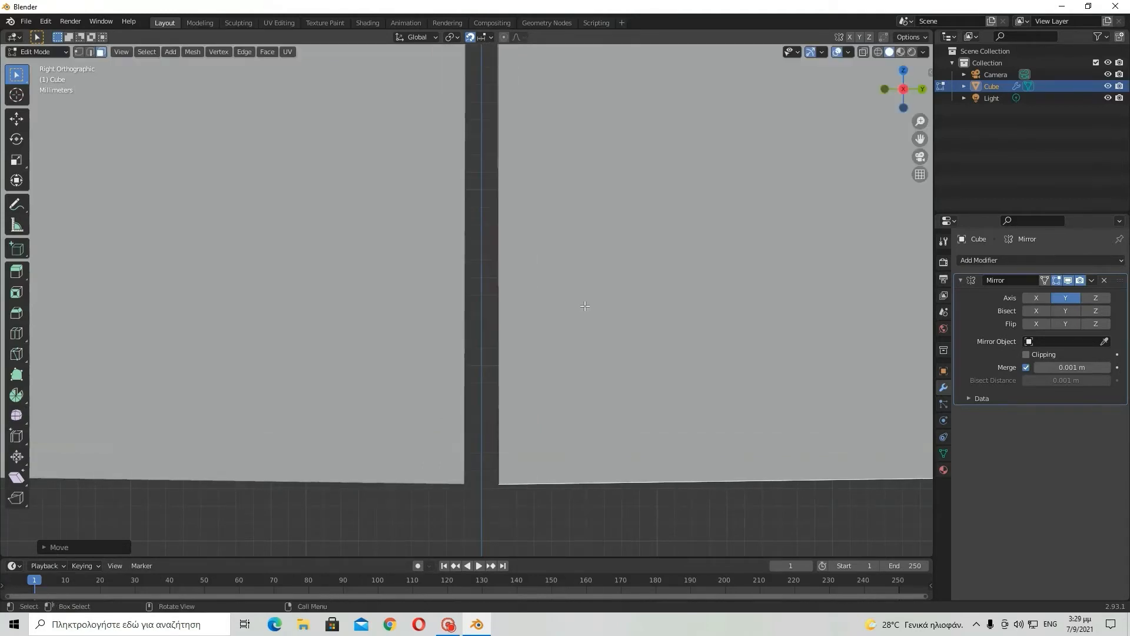
key("g")
key("y")
left_click(575, 312)
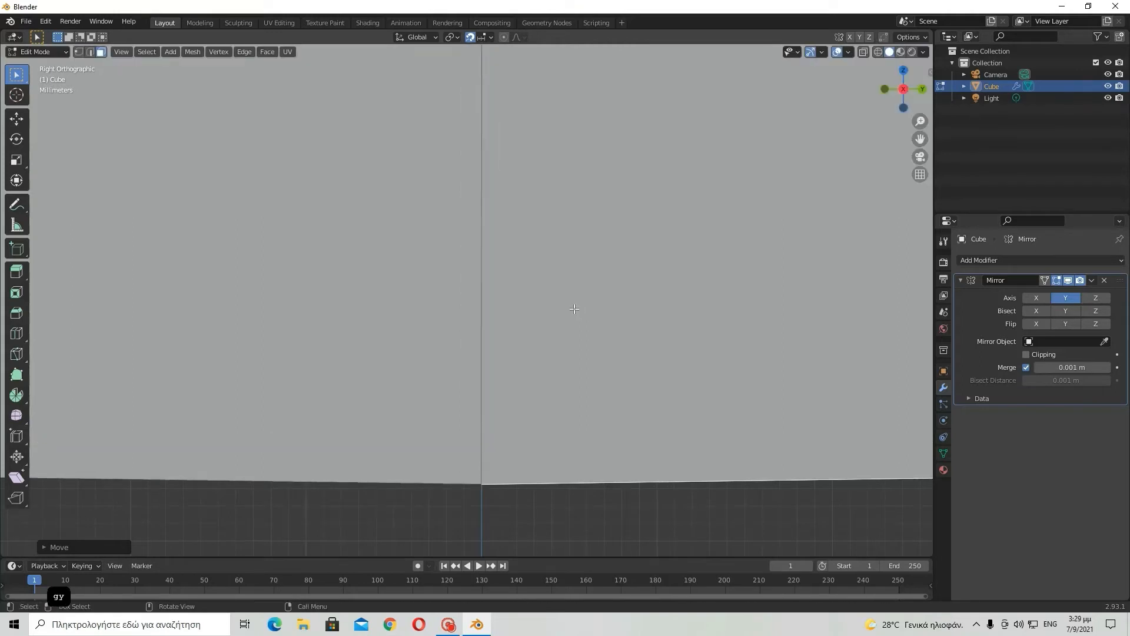
- Inspect the joined seam and the end of the lower section from several angles
middle_click_drag(577, 296, 469, 143)
key("Delete")
left_click(500, 252)
scroll(467, 278, "down", 5)
scroll(467, 211, "down", 7)
scroll(528, 265, "up", 9)
- Select the outer side face of the lower section's new bottom block and extrude it about 1.3 m outward
middle_click_drag(548, 267, 454, 285)
left_click(454, 285)
scroll(824, 122, "up", 1)
left_click(885, 89)
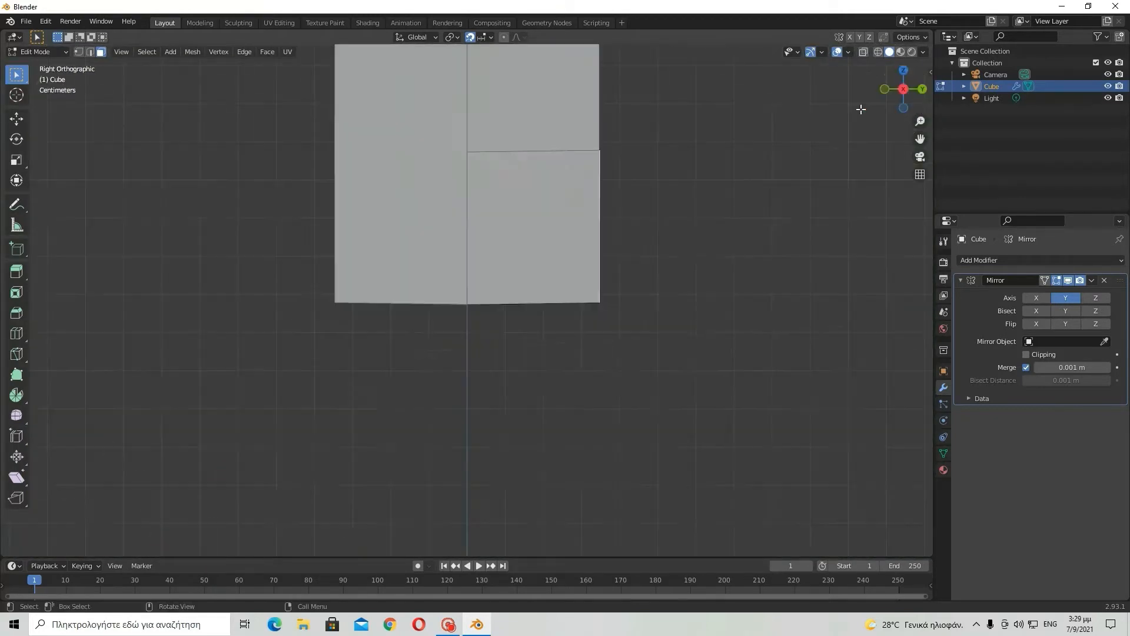
scroll(737, 216, "down", 10)
scroll(689, 287, "up", 2)
key("e")
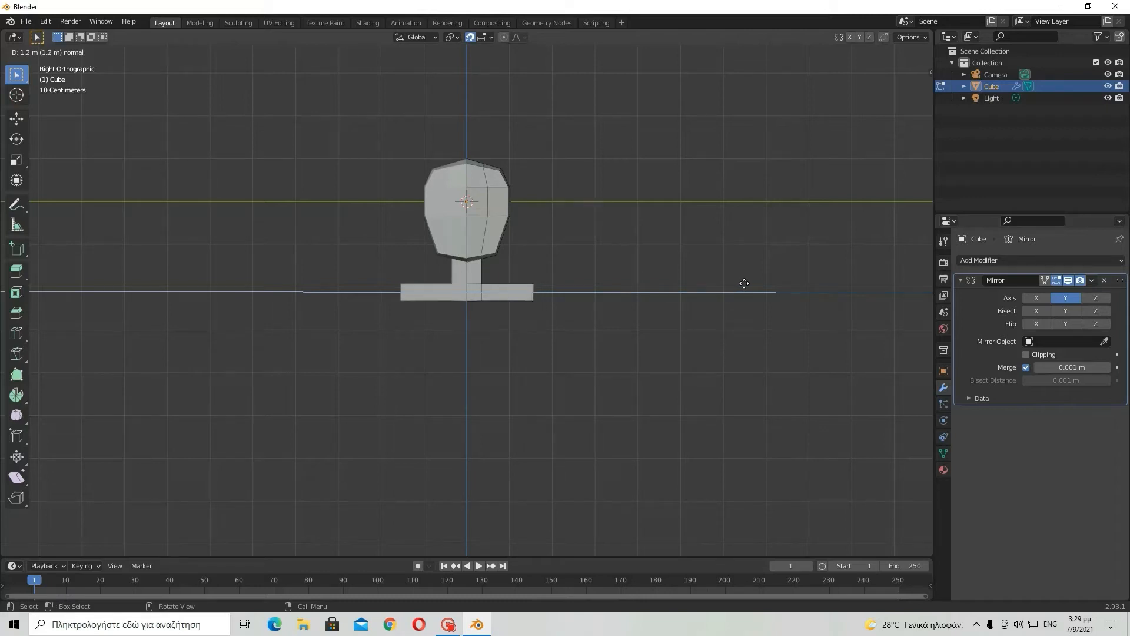
left_click(746, 284)
- Extrude the end face of the sideways section a further 0.4 m outward in the right orthographic view
scroll(646, 338, "up", 3)
middle_click_drag(646, 338, 23, 223)
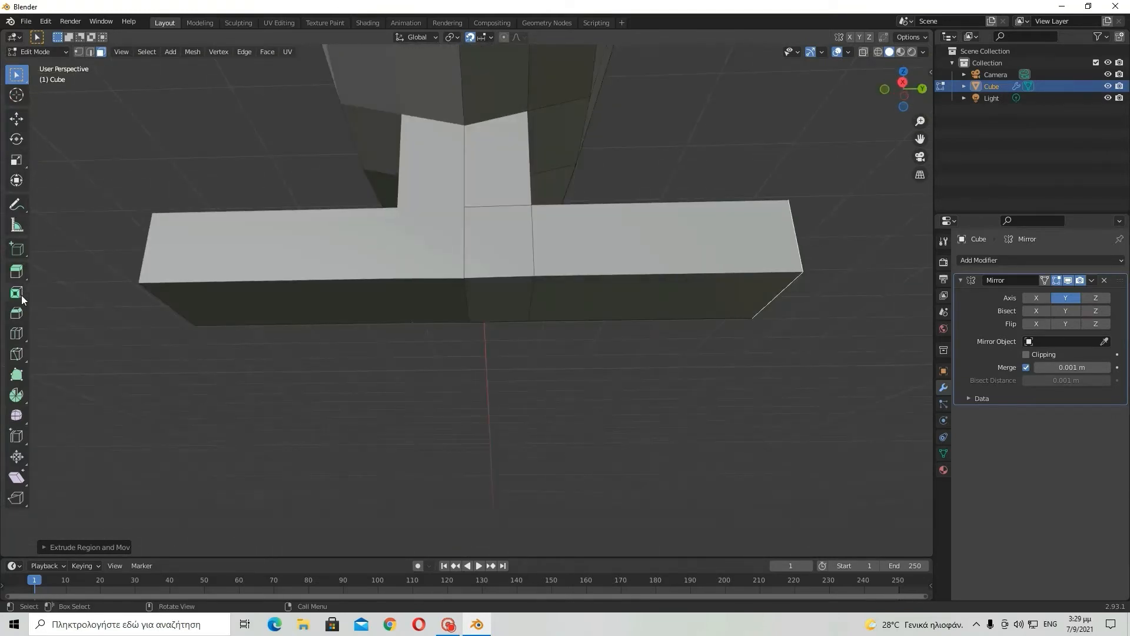
left_click(17, 335)
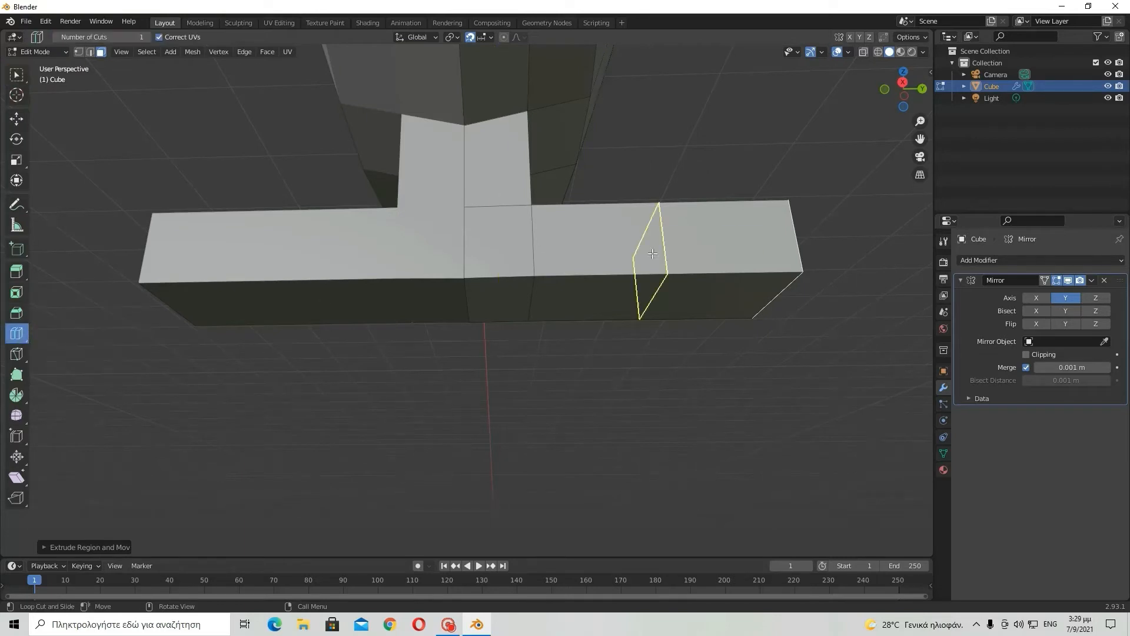
left_click(16, 74)
middle_click_drag(17, 75, 882, 92)
left_click(898, 90)
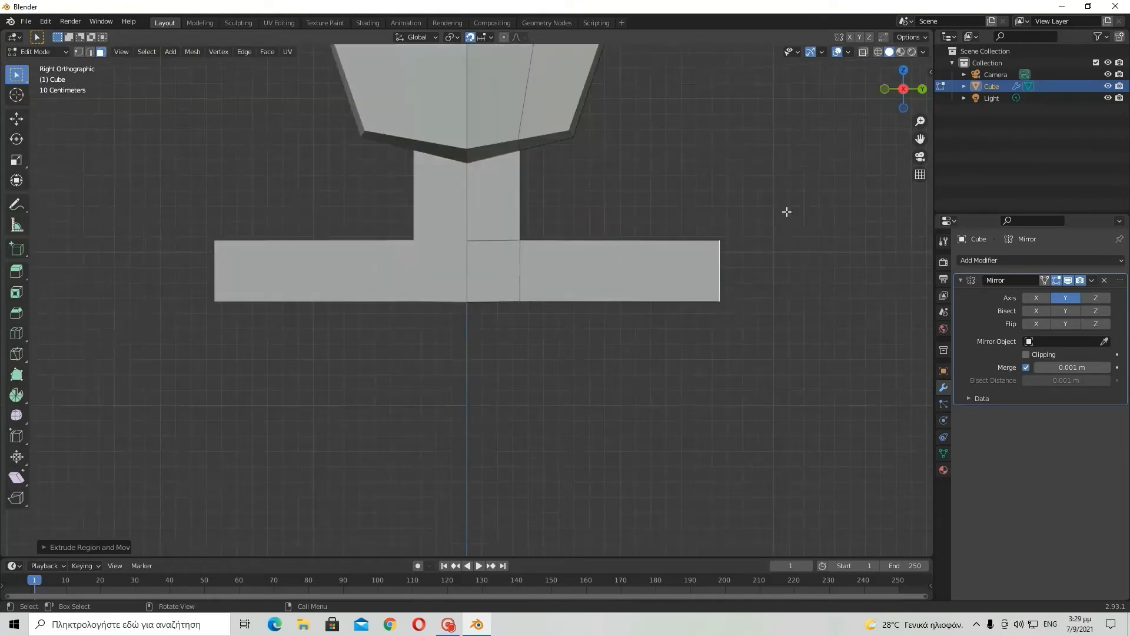
key("e")
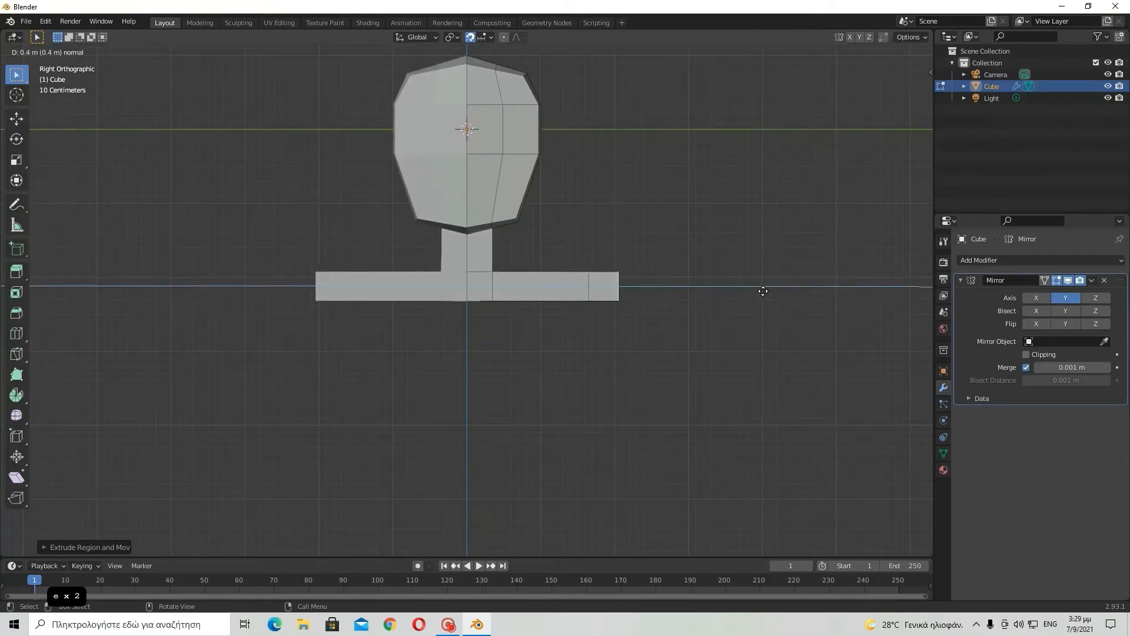
left_click(757, 291)
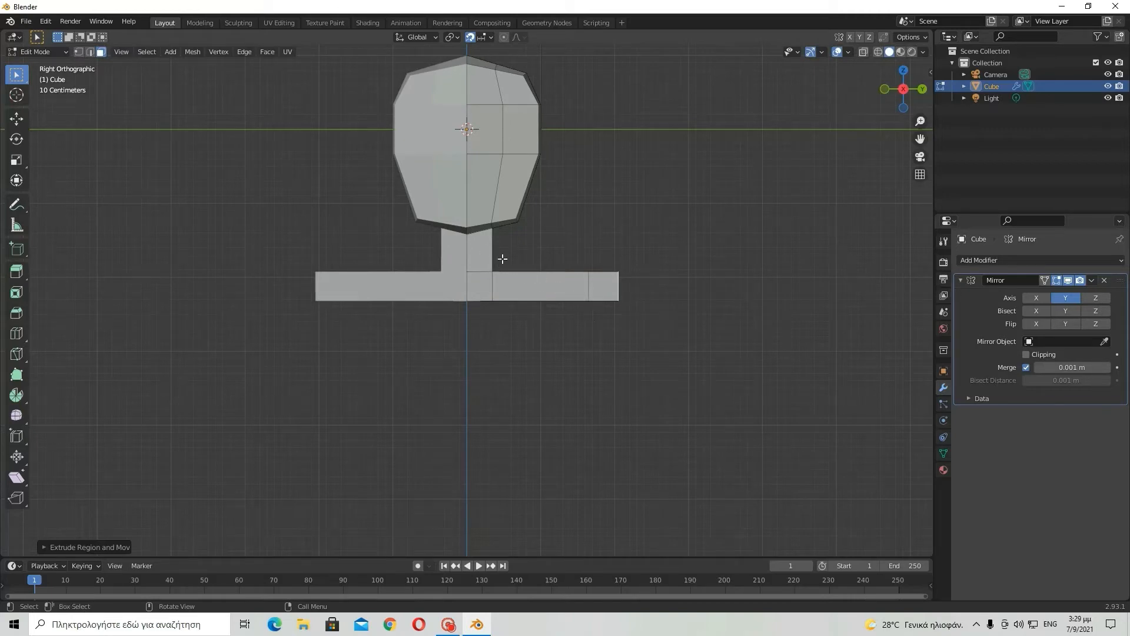
- Extrude the end face of the sideways section about 1.5 m farther outward to lengthen it
scroll(606, 285, "down", 4)
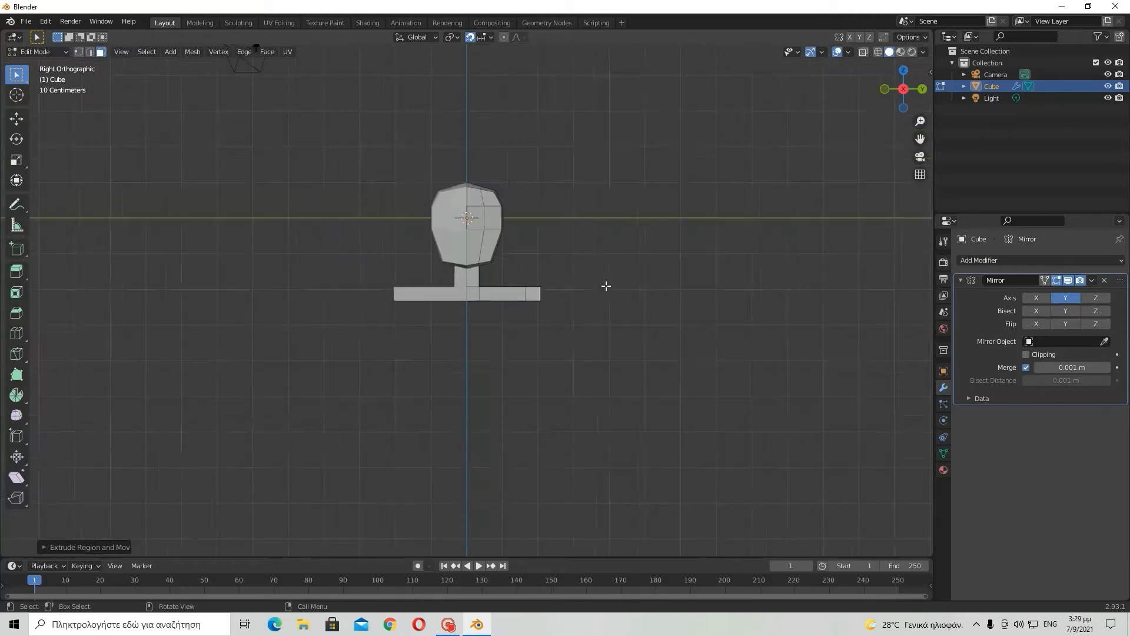
scroll(606, 285, "up", 4)
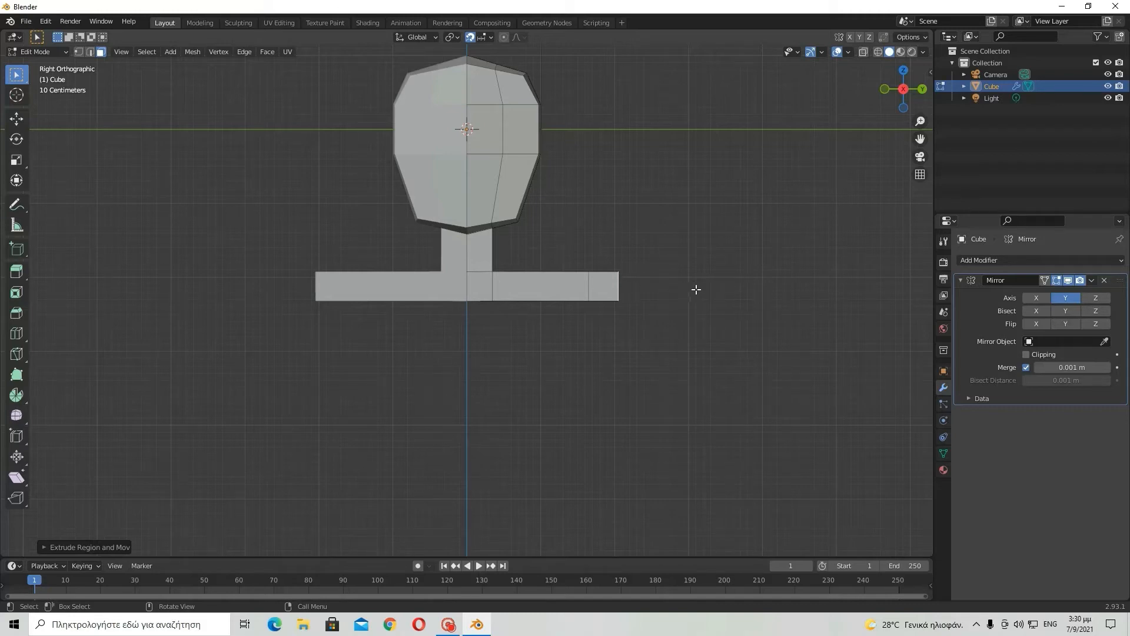
key("e")
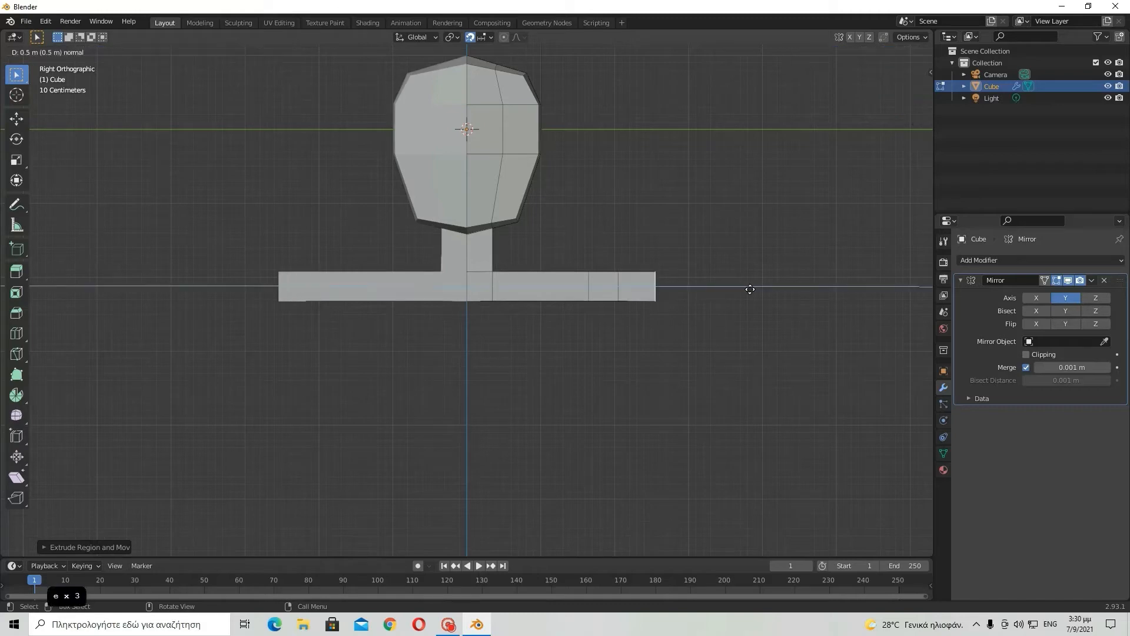
left_click(815, 281)
- Add two more outward extrusions to the arm-like section's end face, first 0.3 m and then about 1.1 m
middle_click_drag(815, 281, 583, 275)
left_click(903, 92)
scroll(651, 290, "up", 2)
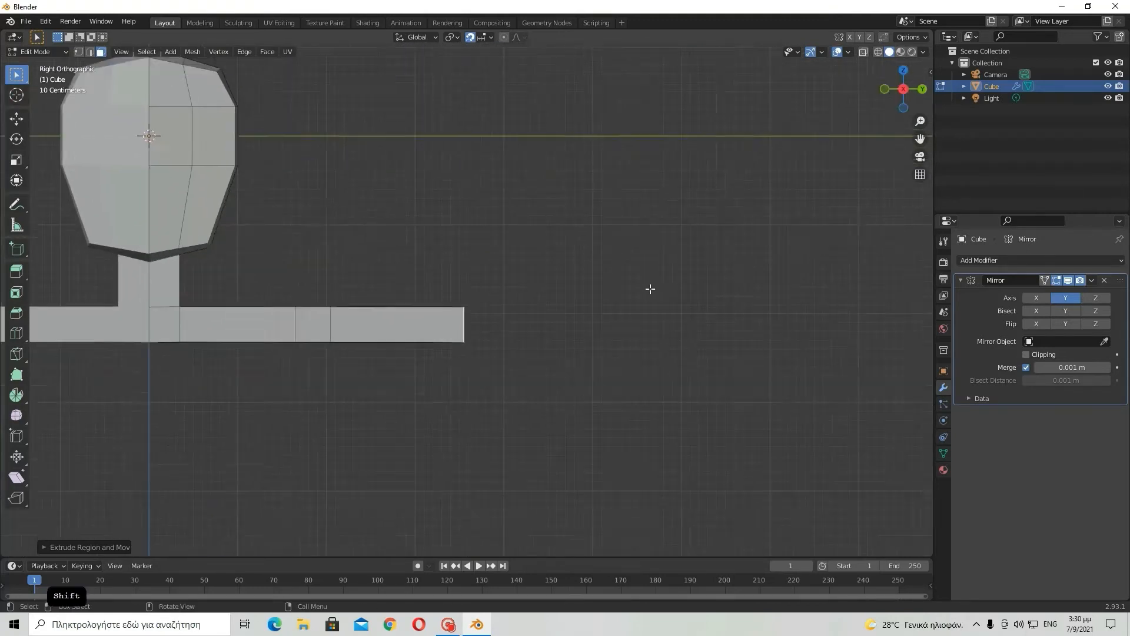
key("e")
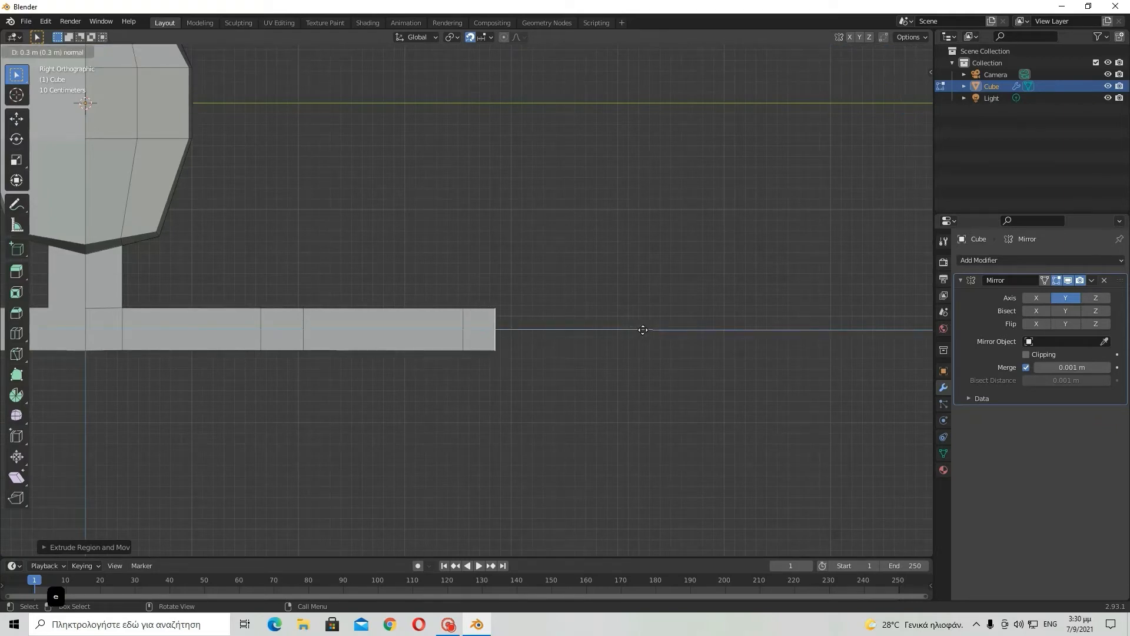
left_click(630, 334)
key("e")
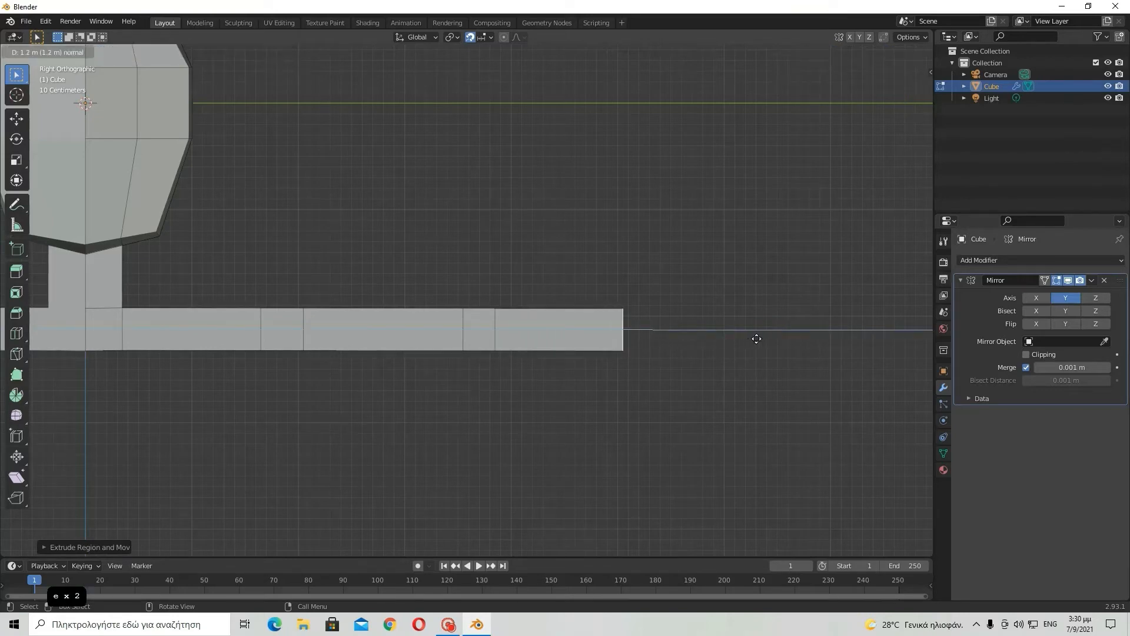
left_click(753, 339)
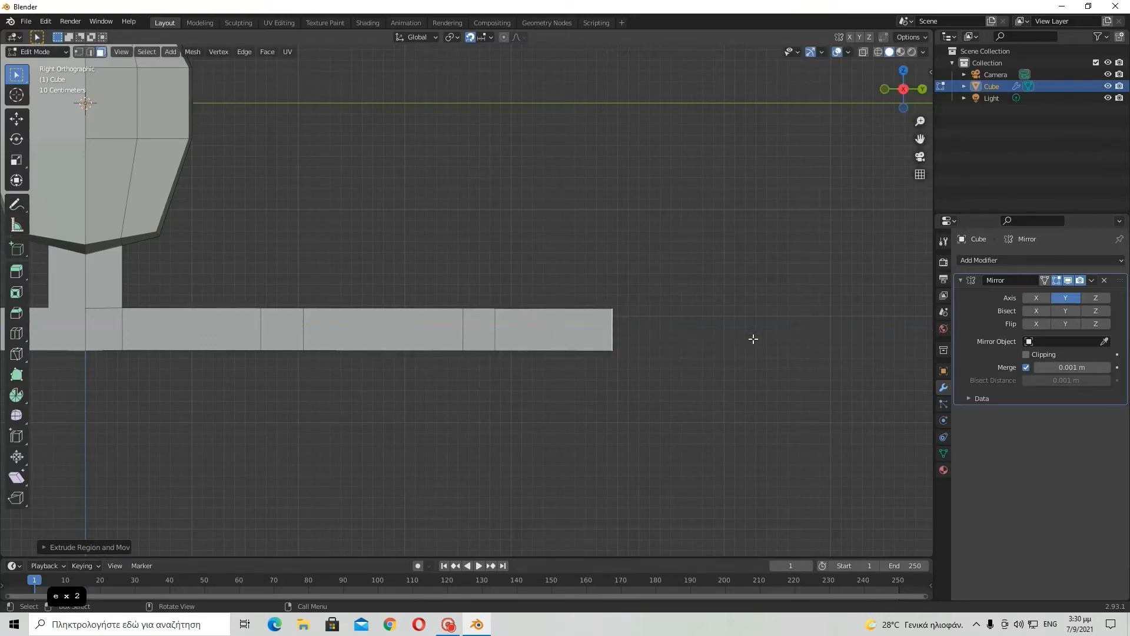
key("e")
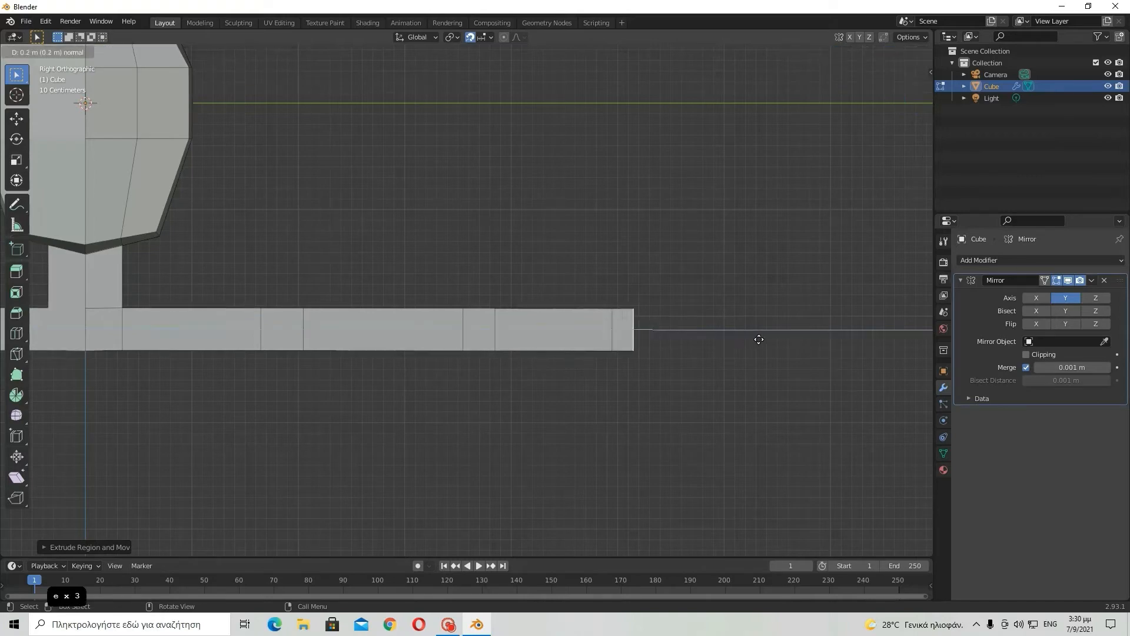
right_click(757, 336)
key("ctrl+z")
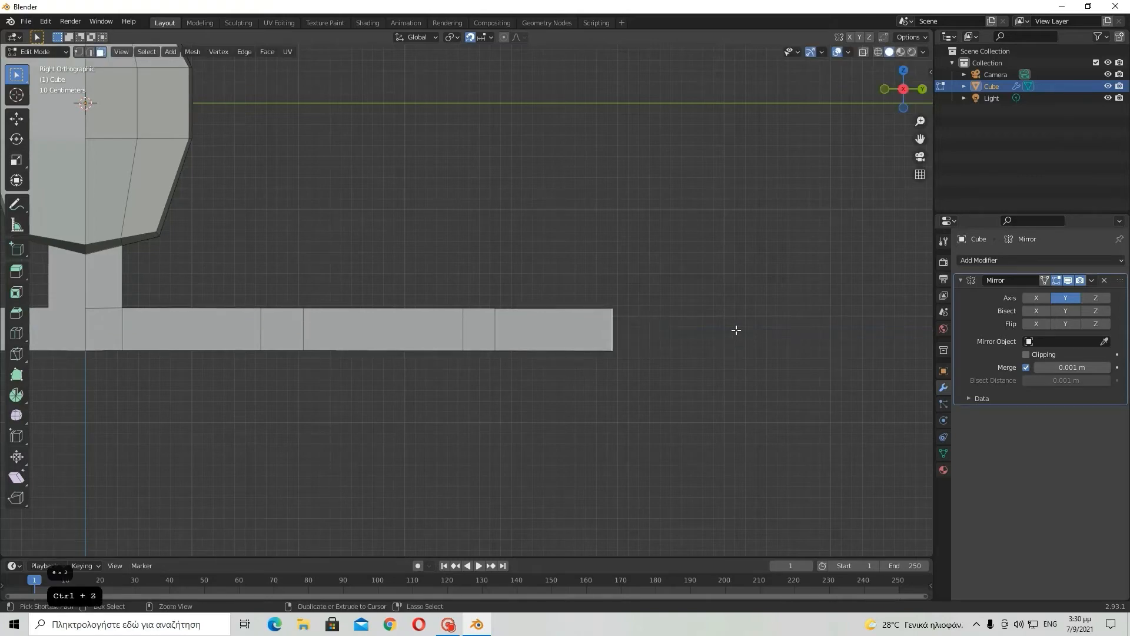
- Undo the arm's most recent extrusions and redo them to restore its full length
middle_click_drag(732, 328, 694, 331)
key("ctrl+shift+z")
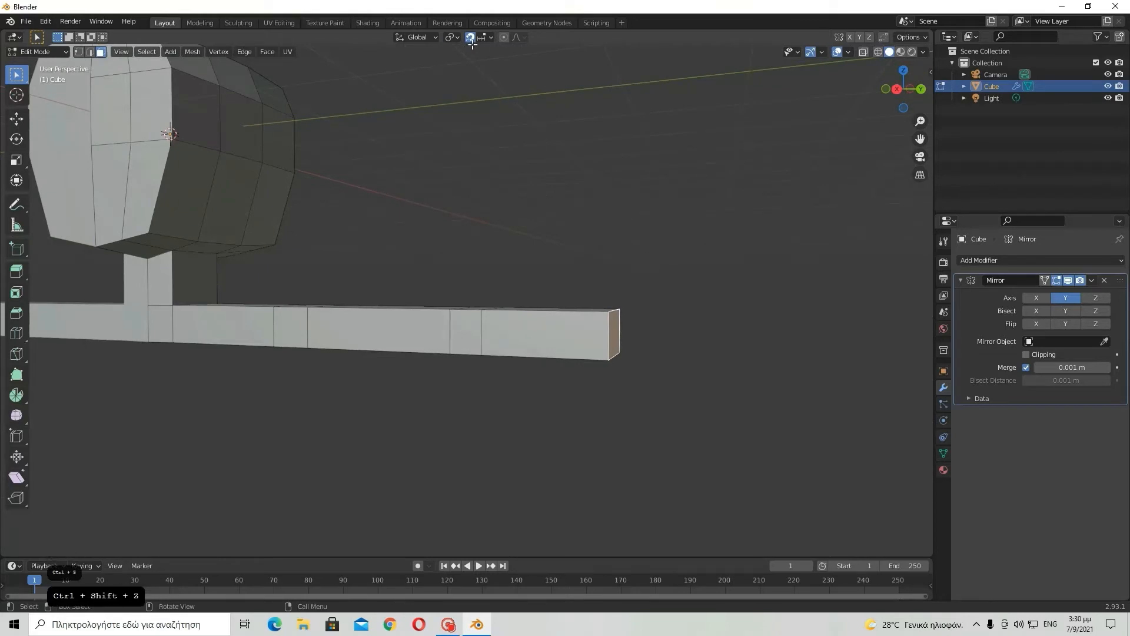
key("ctrl+shift+z")
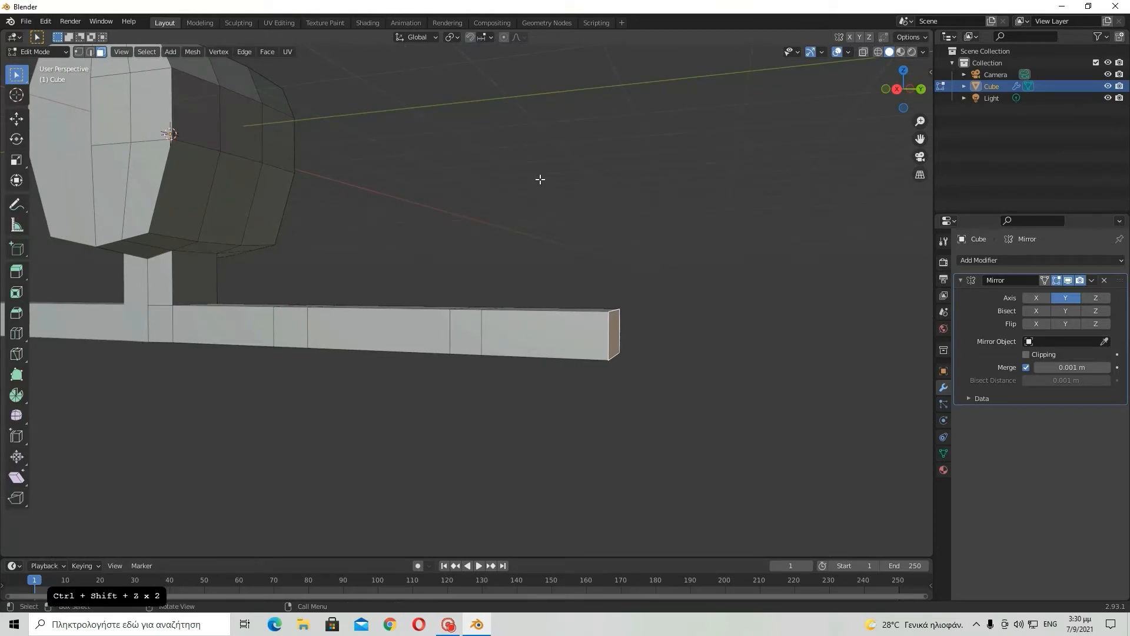
key("ctrl+shift+z")
key("ctrl+shift+z")
key("ctrl+z")
key("ctrl+z")
key("ctrl+z")
key("ctrl+shift+z")
key("ctrl+shift+z")
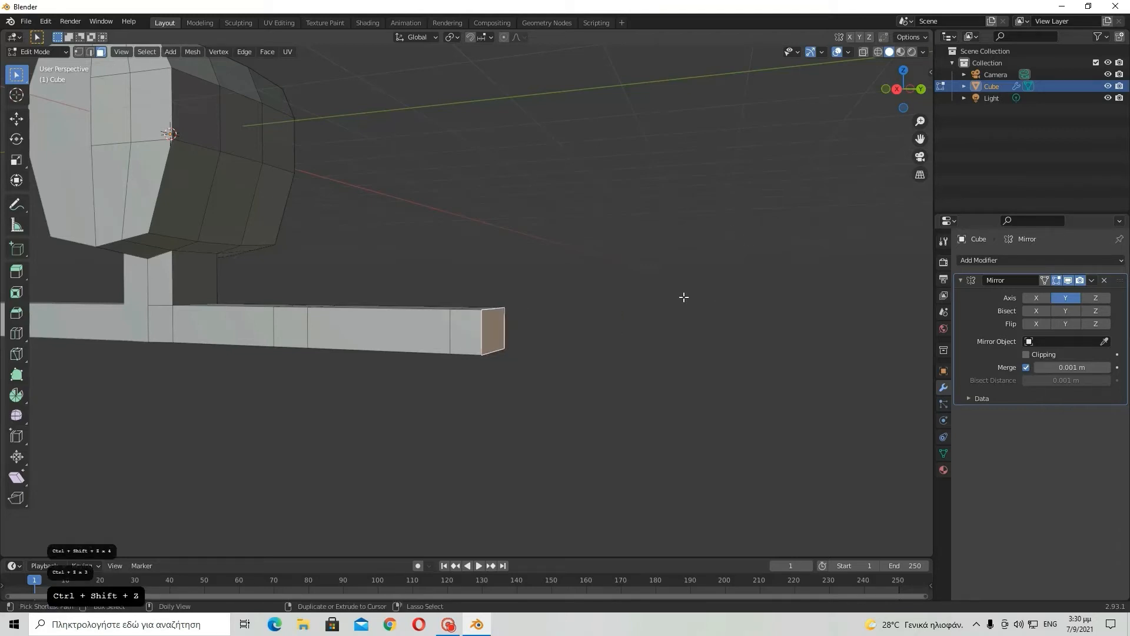
scroll(666, 299, "up", 1)
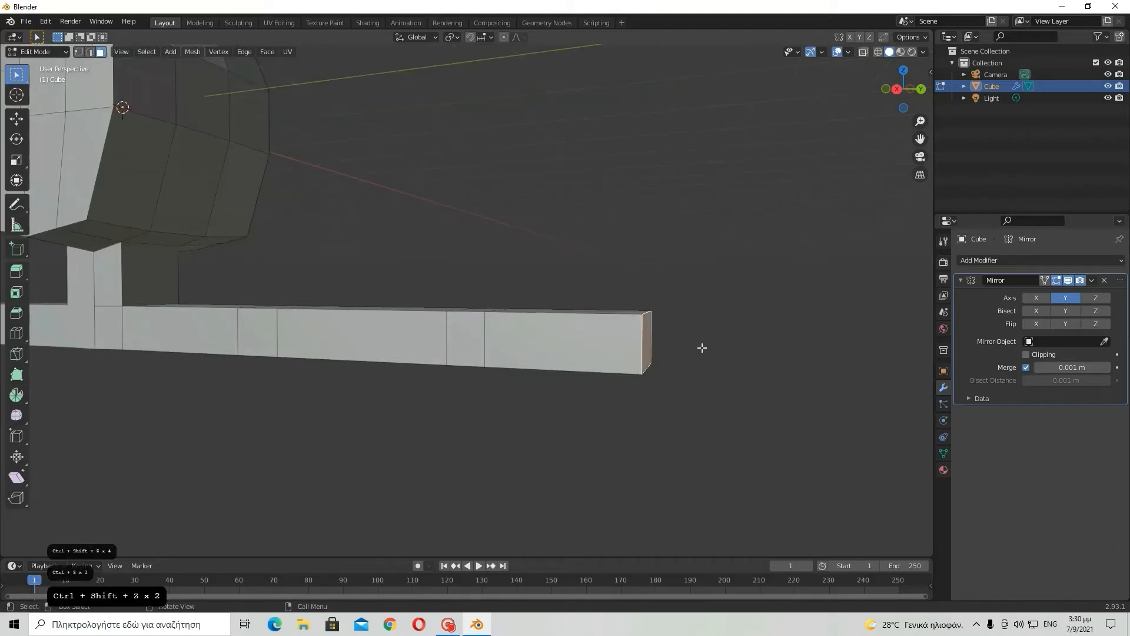
key("g")
right_click(706, 429)
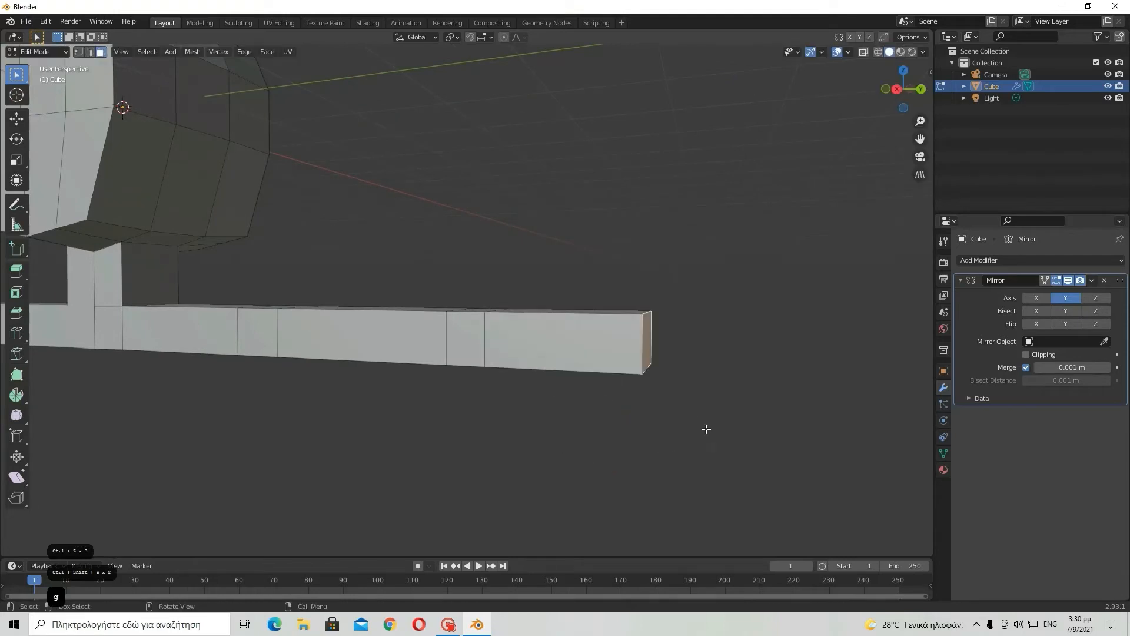
left_click(898, 90)
scroll(661, 353, "down", 4)
scroll(659, 354, "up", 3)
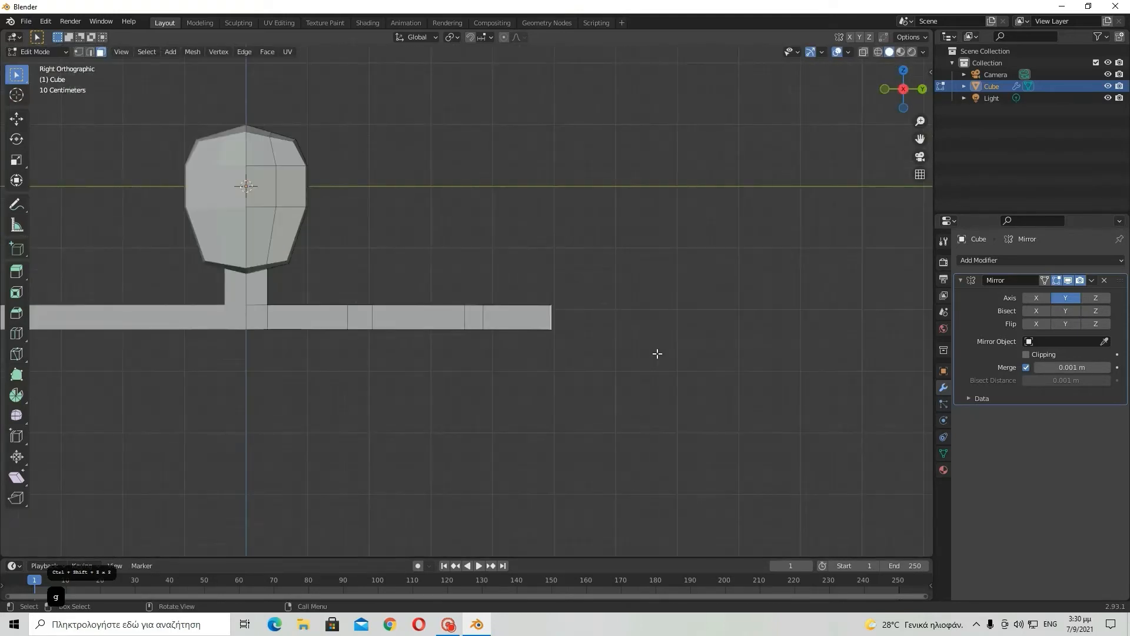
scroll(658, 353, "up", 2)
right_click(683, 351)
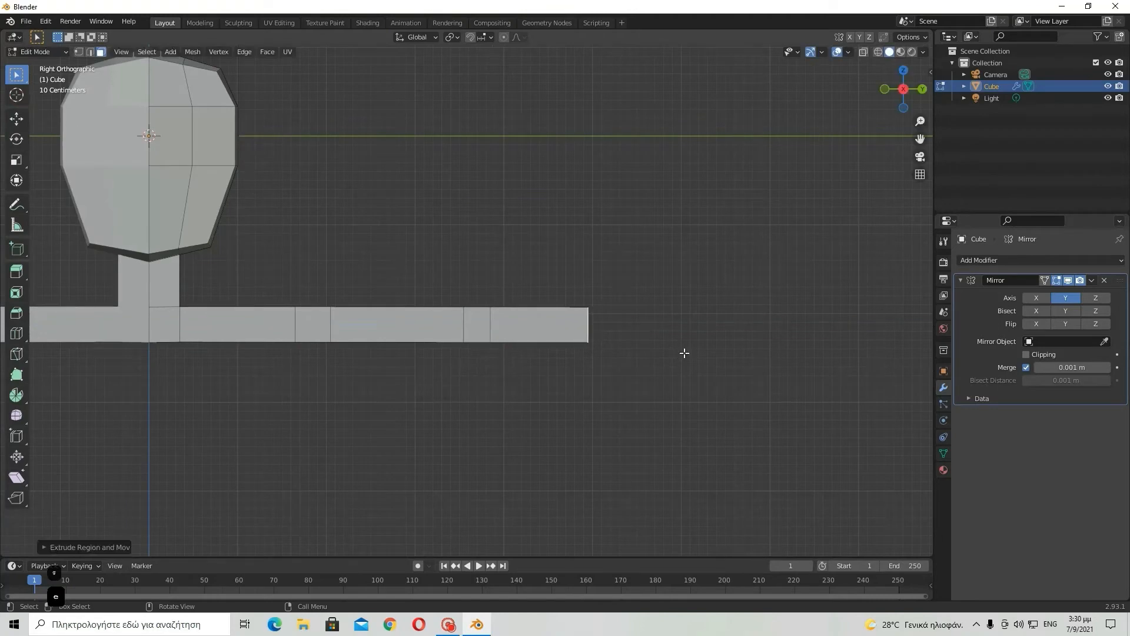
key("ctrl+z")
key("ctrl+z")
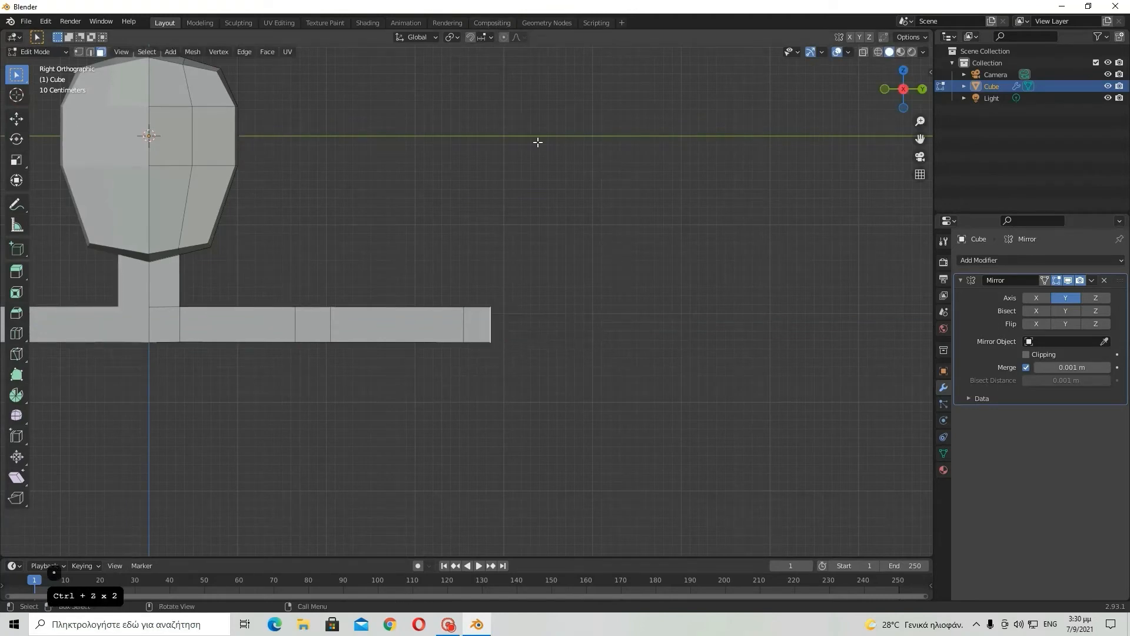
key("ctrl+shift+z")
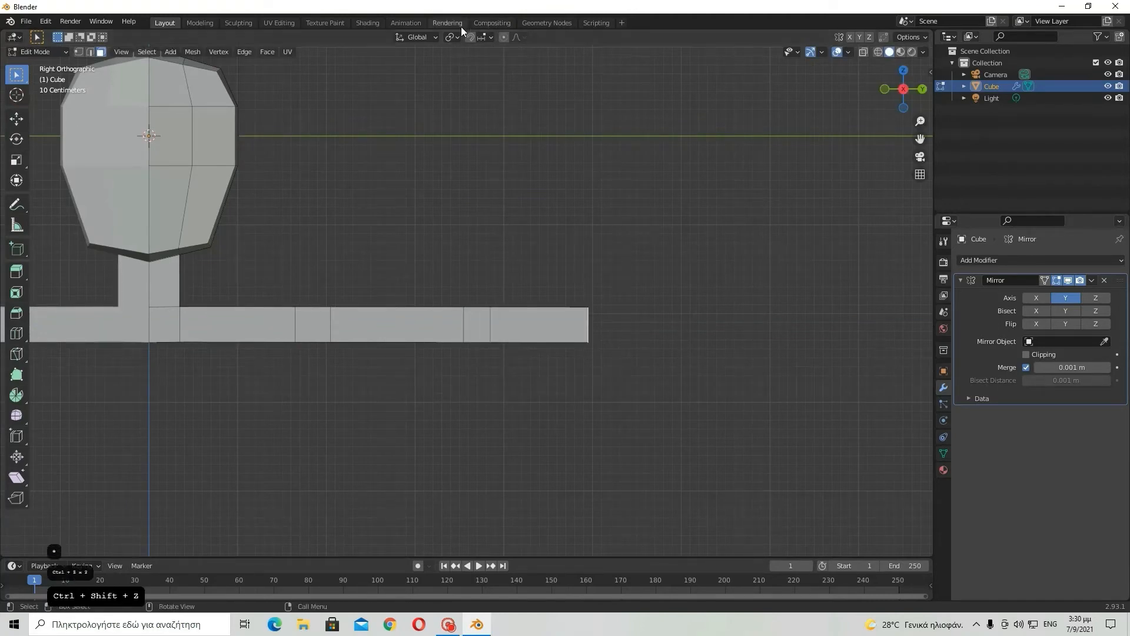
- Extrude the arm's end face 0.2 m outward
key("e")
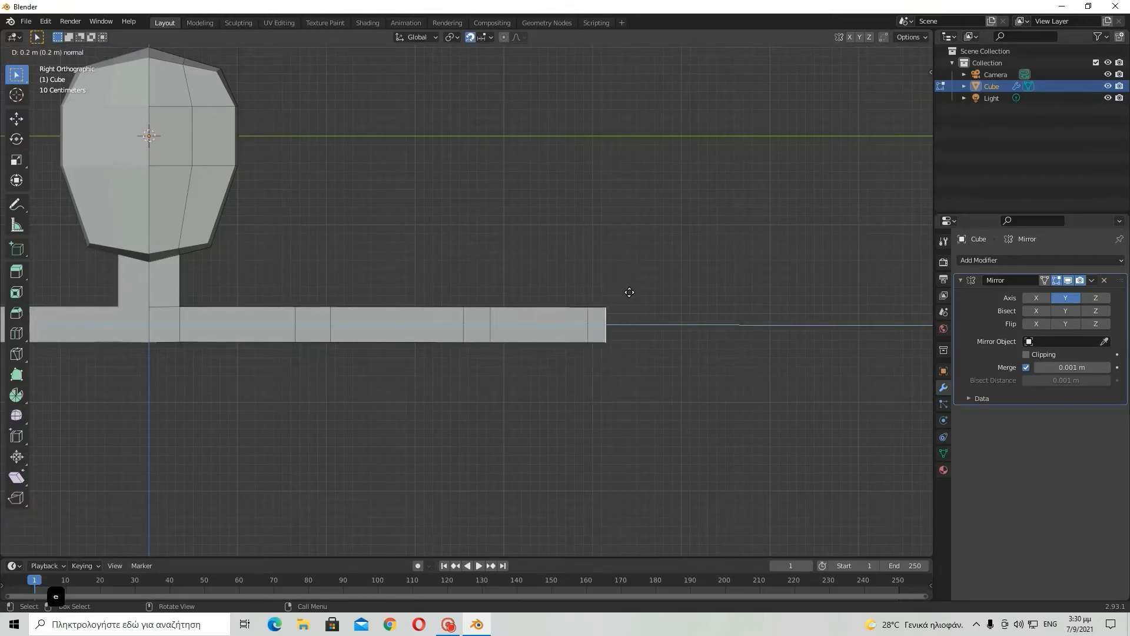
left_click(628, 292)
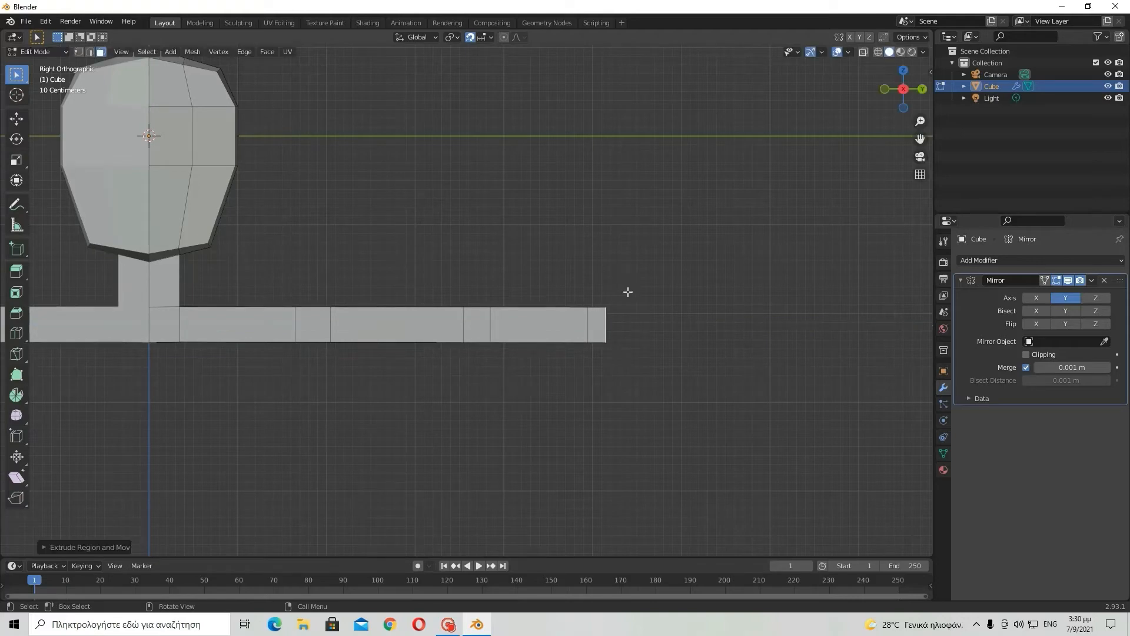
middle_click_drag(626, 292, 627, 329)
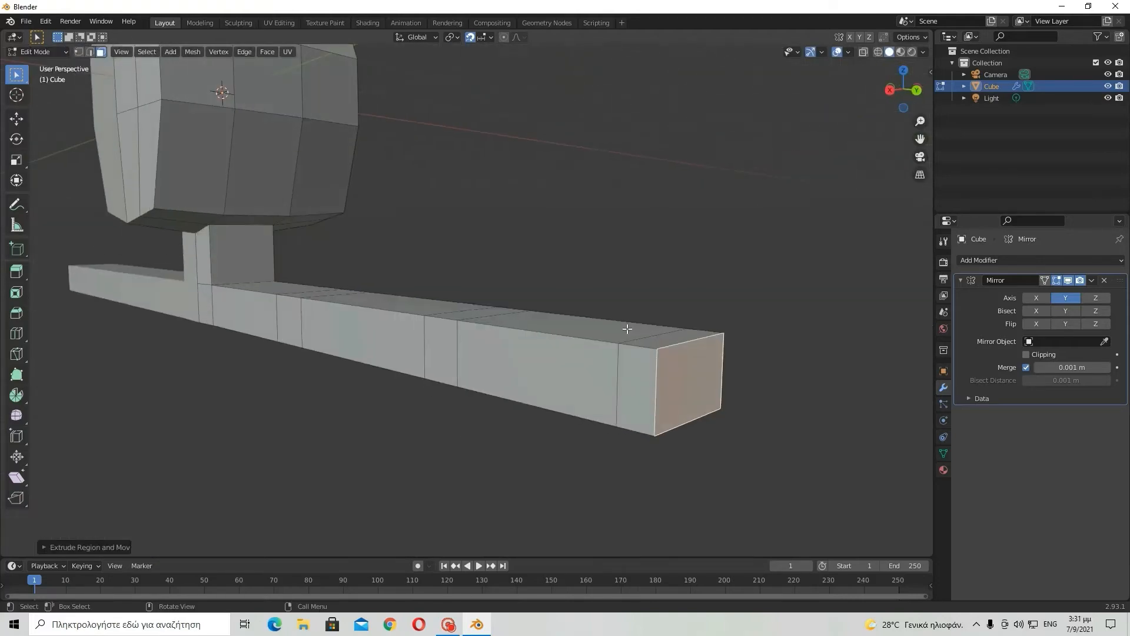
key("g")
key("y")
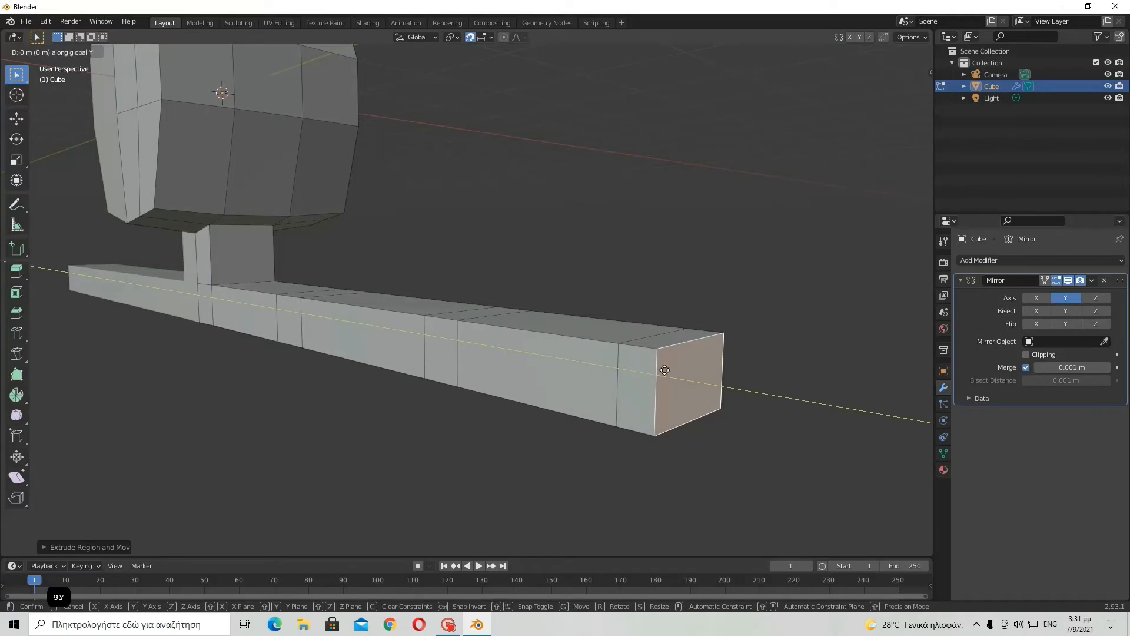
right_click(793, 398)
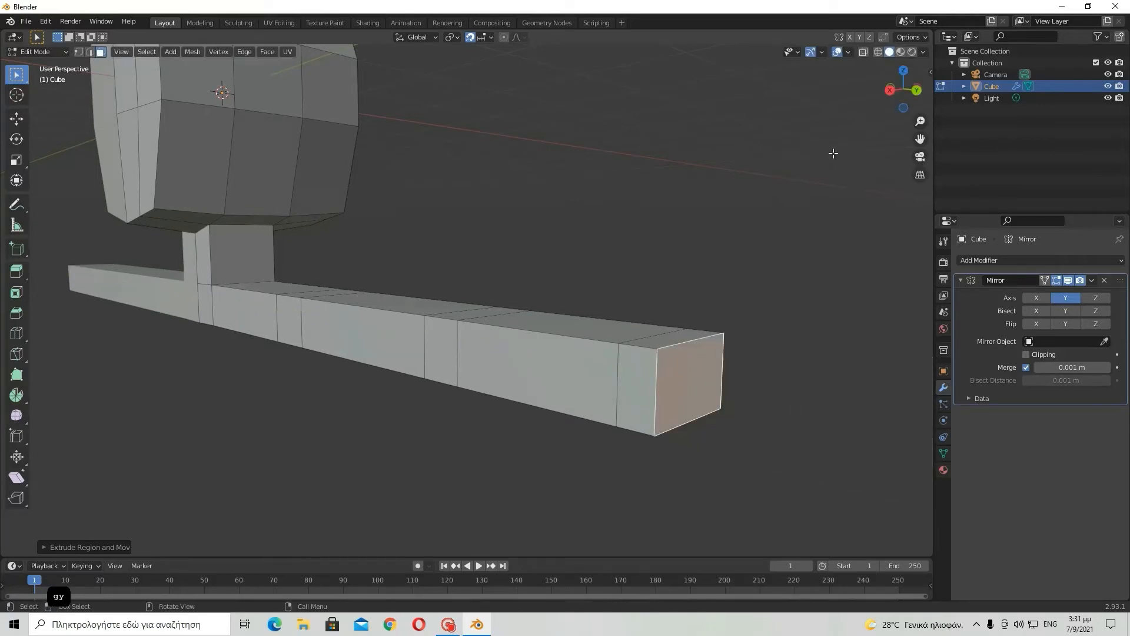
- Move the arm's end face 0.2 m farther outward along the Y axis in the right orthographic view
left_click(890, 94)
key("g")
key("y")
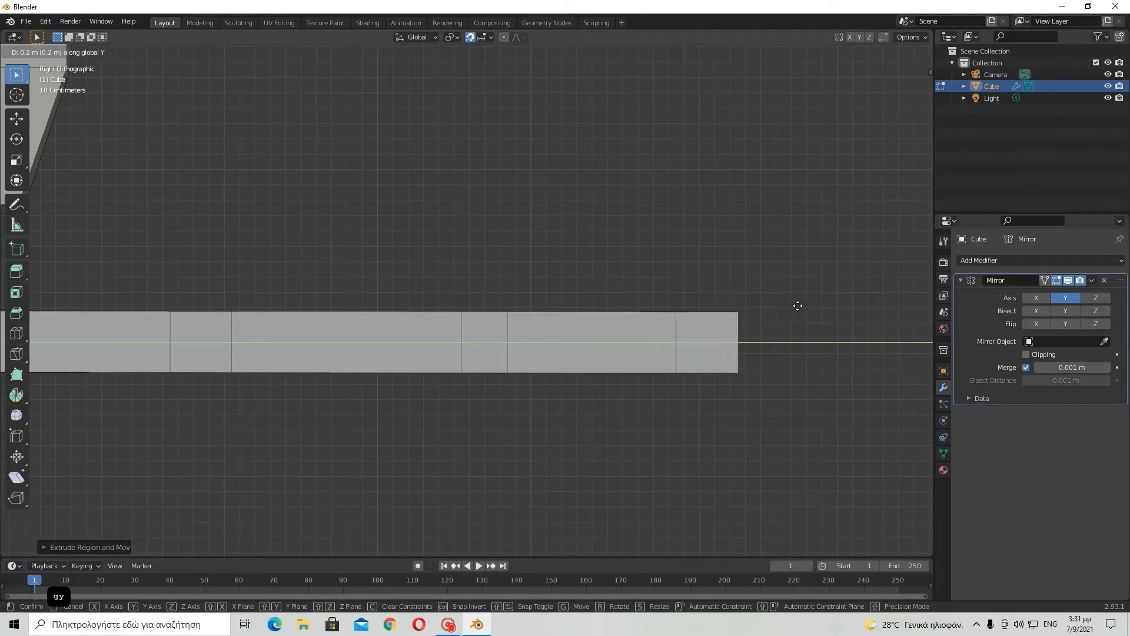
left_click(797, 306)
- Select the two underside faces beneath the neck and shoulder and extrude them 2.2 m downward to form the torso
middle_click_drag(795, 303, 711, 305)
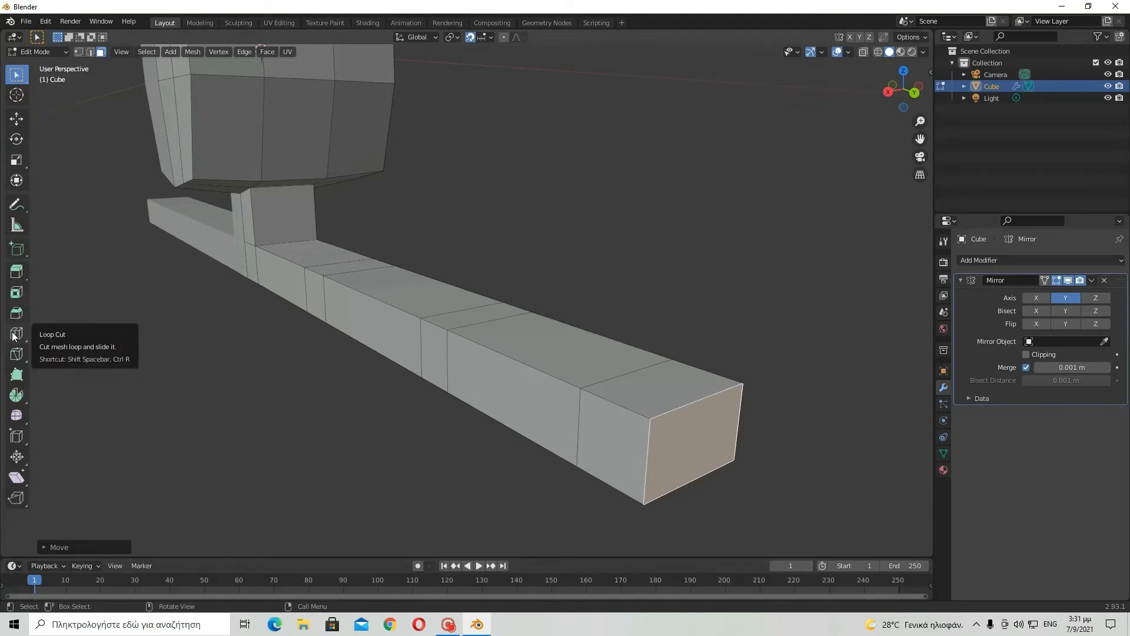
scroll(589, 391, "down", 5)
scroll(613, 391, "up", 4)
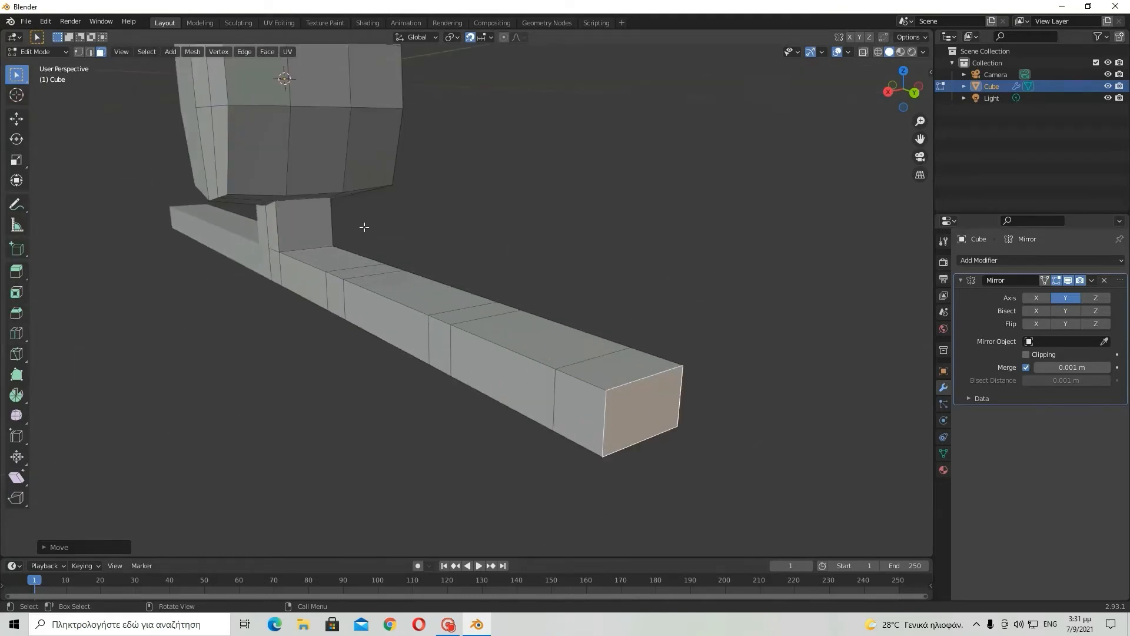
middle_click_drag(365, 227, 447, 43)
scroll(484, 161, "down", 6)
scroll(479, 165, "up", 5)
middle_click_drag(412, 203, 341, 242)
middle_click_drag(224, 336, 198, 218)
left_click(282, 319)
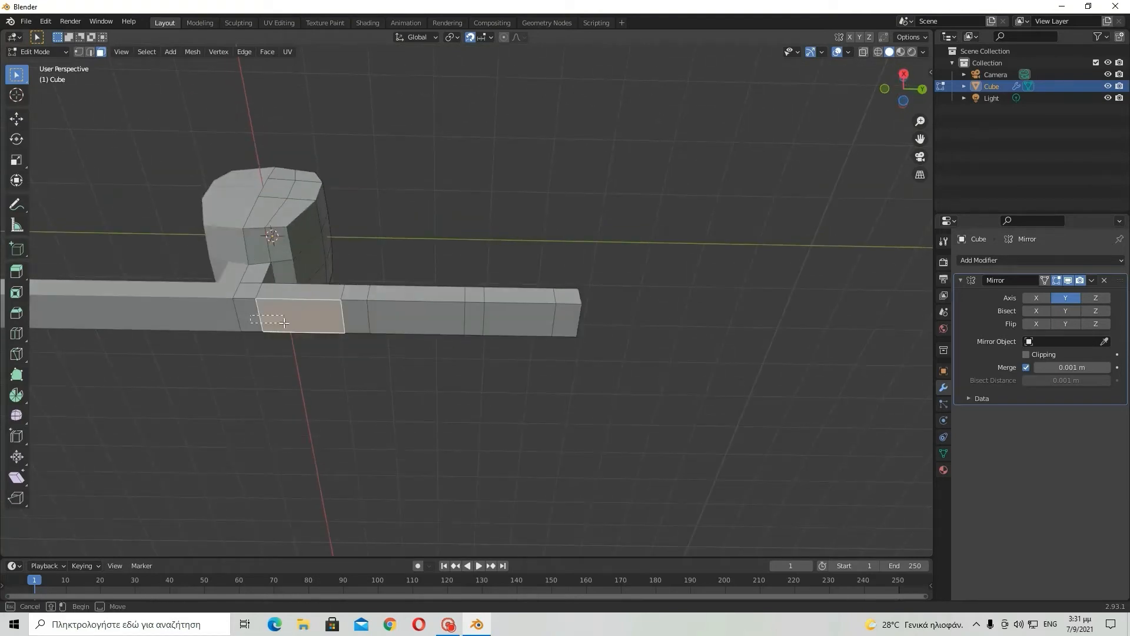
left_click(251, 316, "shift")
left_click(905, 72)
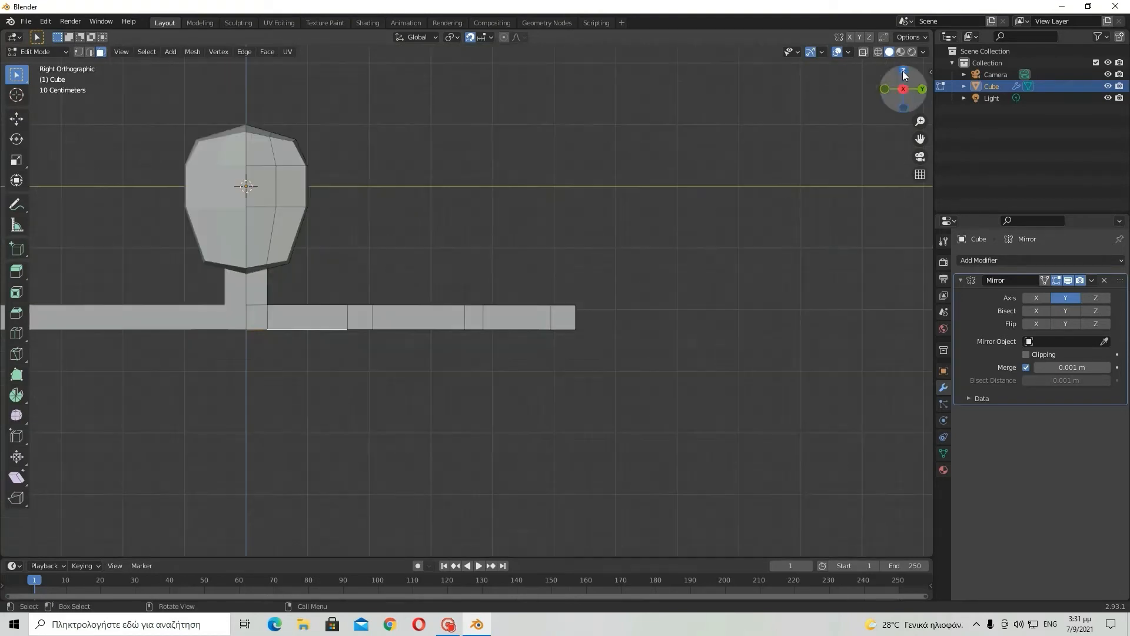
scroll(788, 321, "up", 6)
scroll(673, 317, "down", 5)
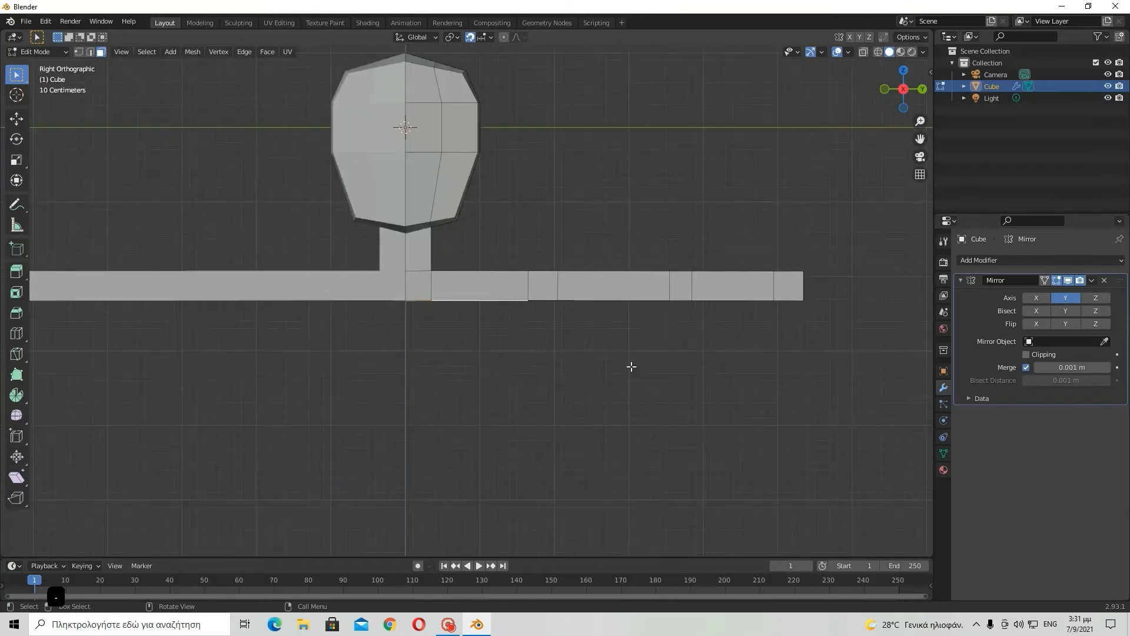
scroll(632, 367, "down", 3)
key("e")
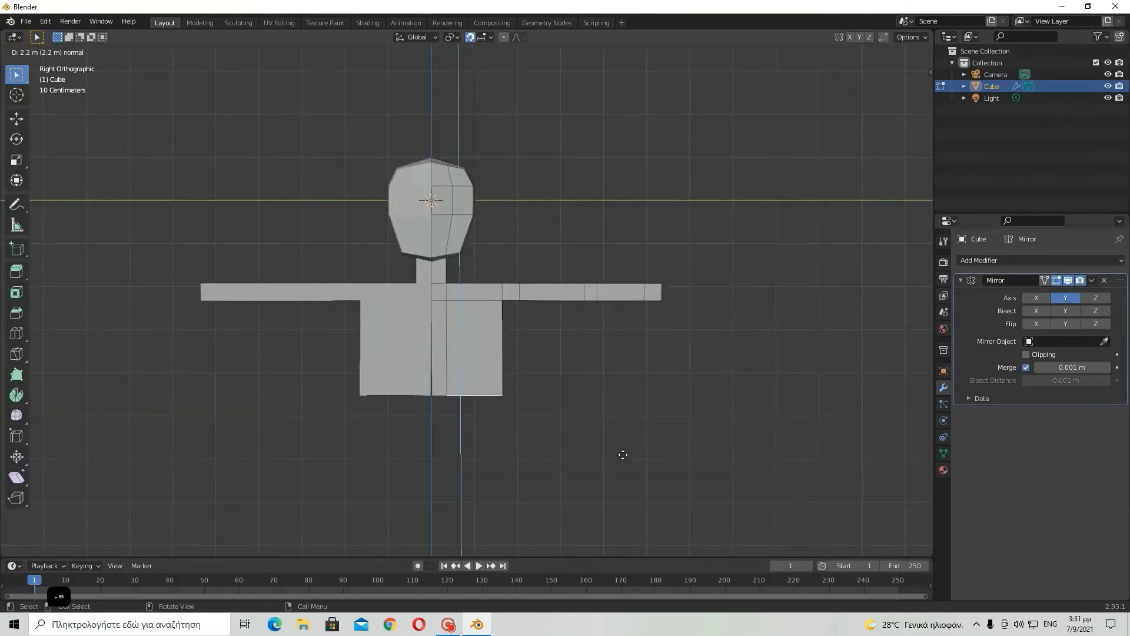
left_click(623, 454)
- Move the torso's bottom faces along Y toward the mirror centre to narrow the gap between the two halves
scroll(527, 409, "up", 5)
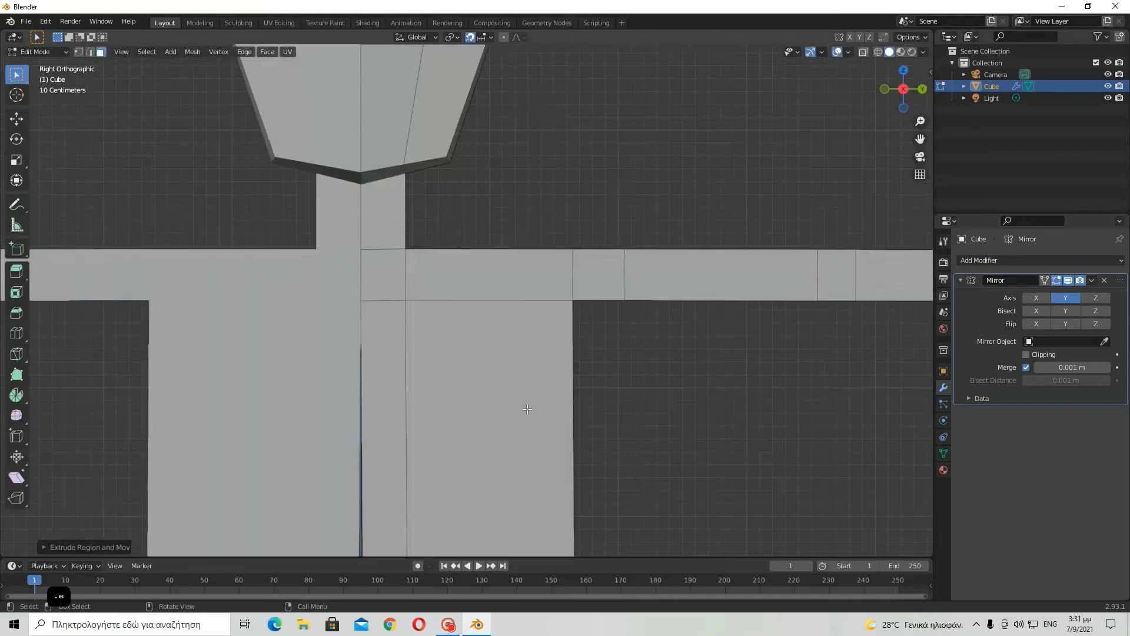
scroll(526, 404, "down", 2)
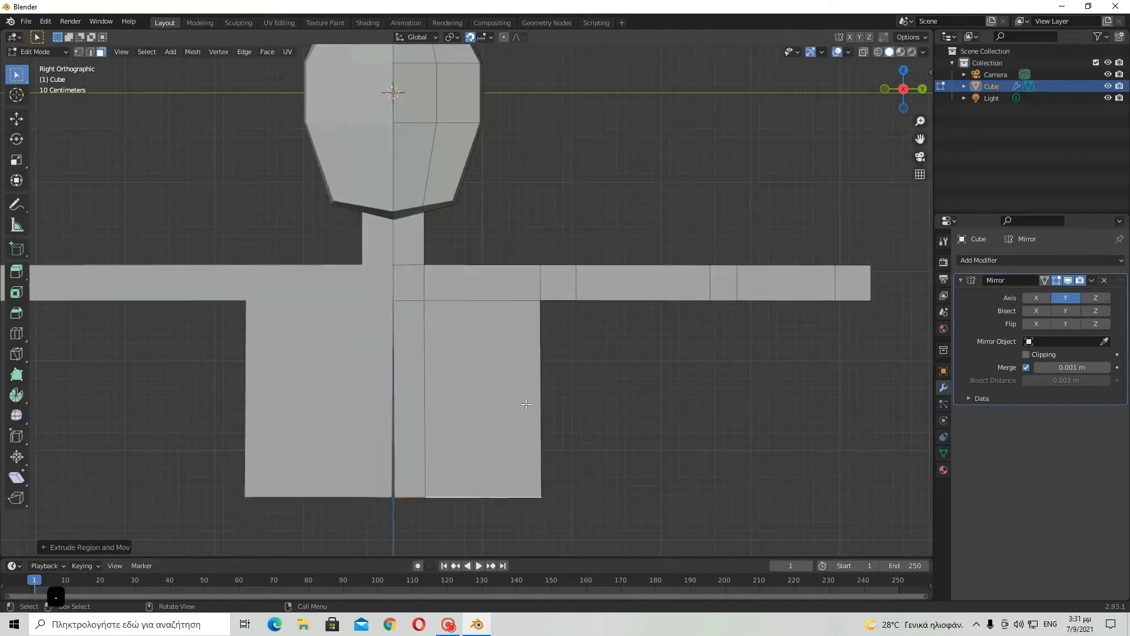
scroll(526, 404, "up", 6)
middle_click_drag(262, 263, 590, 315, "shift")
scroll(688, 337, "up", 3)
scroll(660, 318, "up", 5)
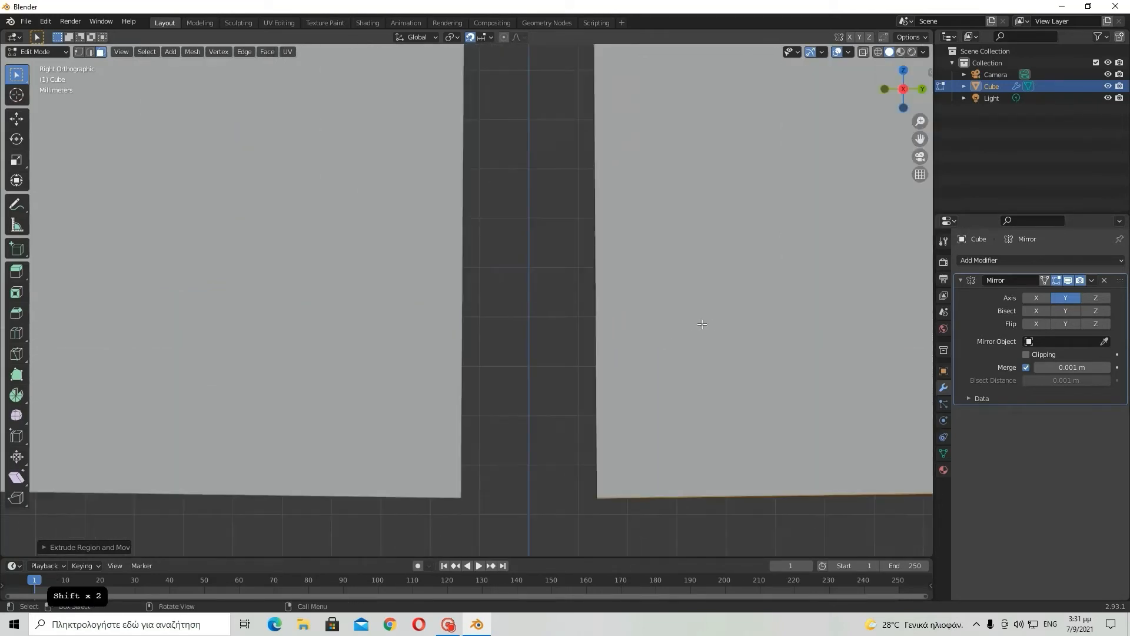
middle_click_drag(699, 316, 613, 148, "shift")
scroll(678, 281, "up", 5)
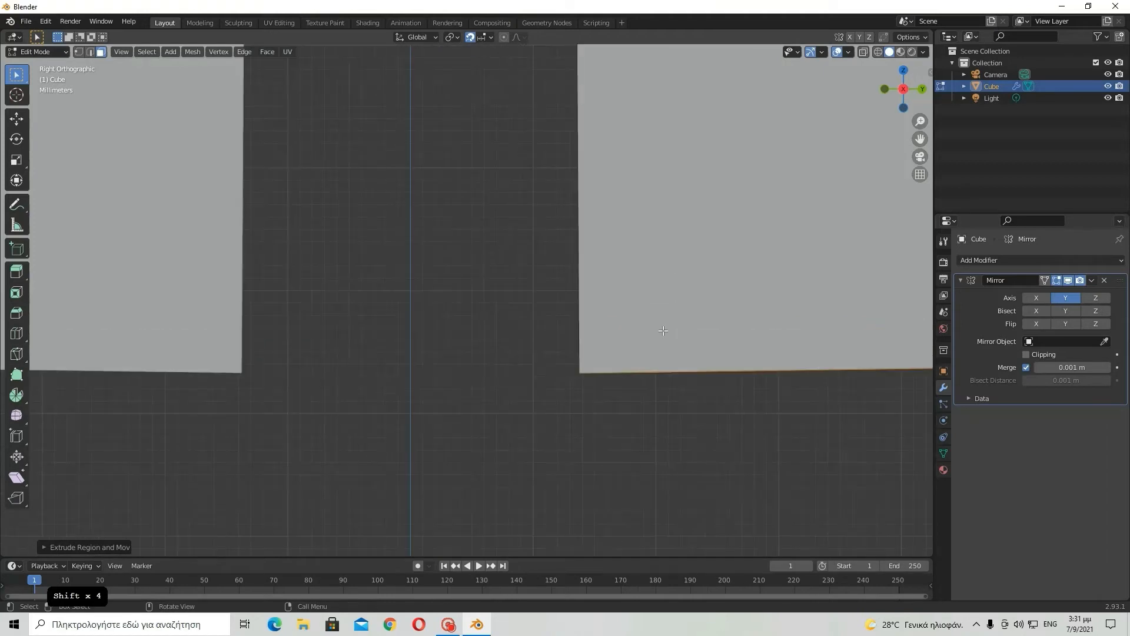
scroll(663, 330, "up", 2)
key("g")
key("y")
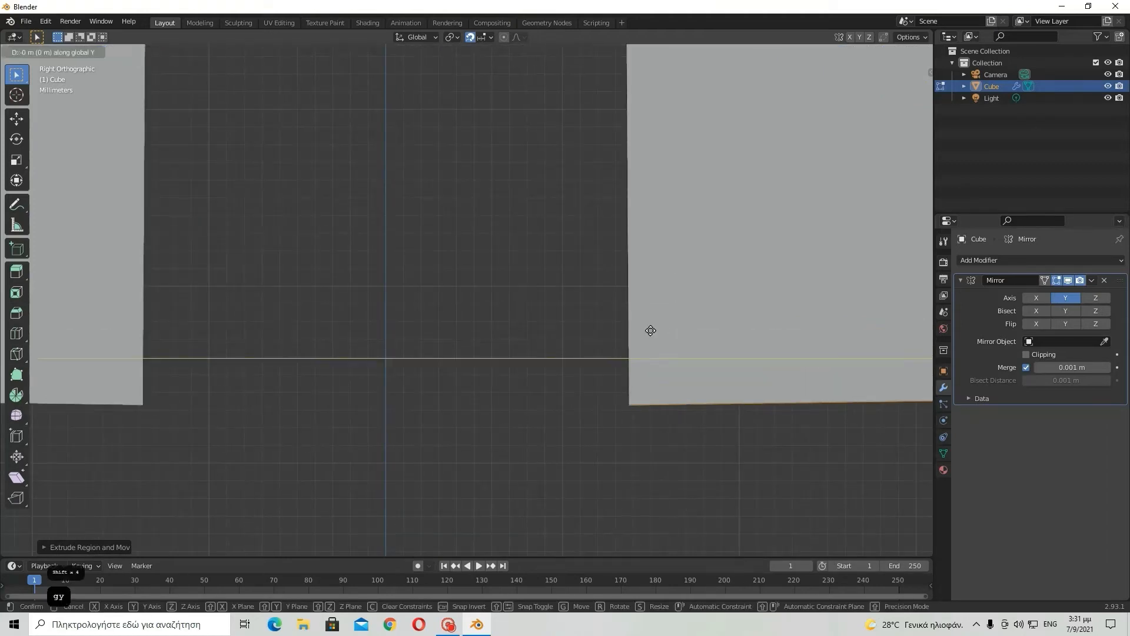
left_click(428, 298)
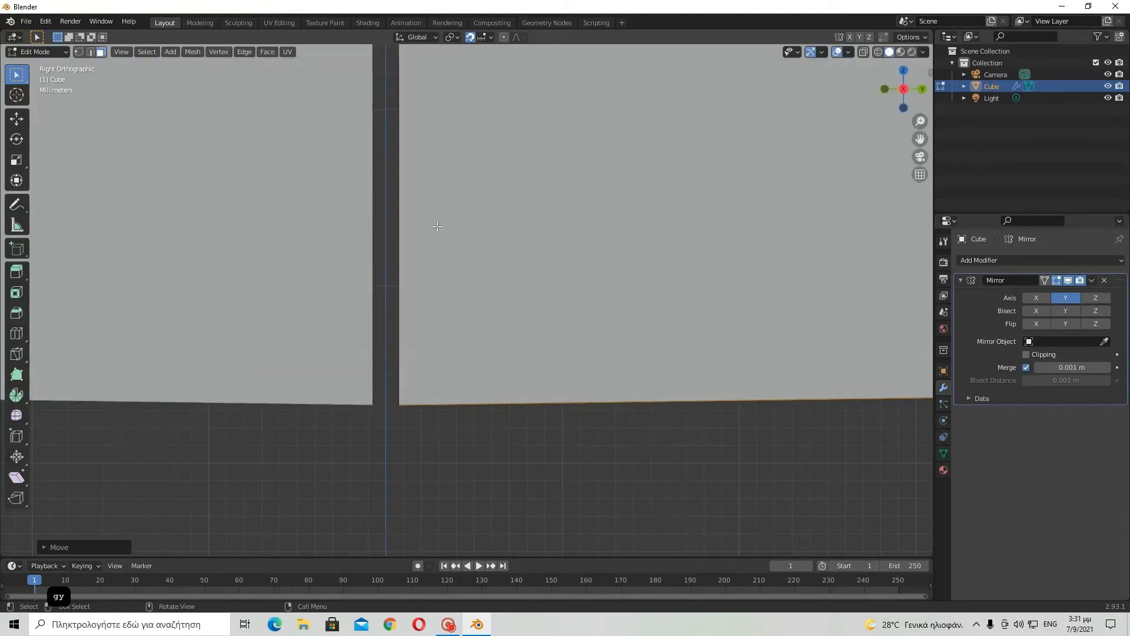
- Move the torso's bottom faces farther inward along Y with snapping off to close the remaining centre gap
scroll(425, 374, "up", 4)
middle_click_drag(430, 359, 608, 203, "shift")
scroll(608, 207, "up", 12)
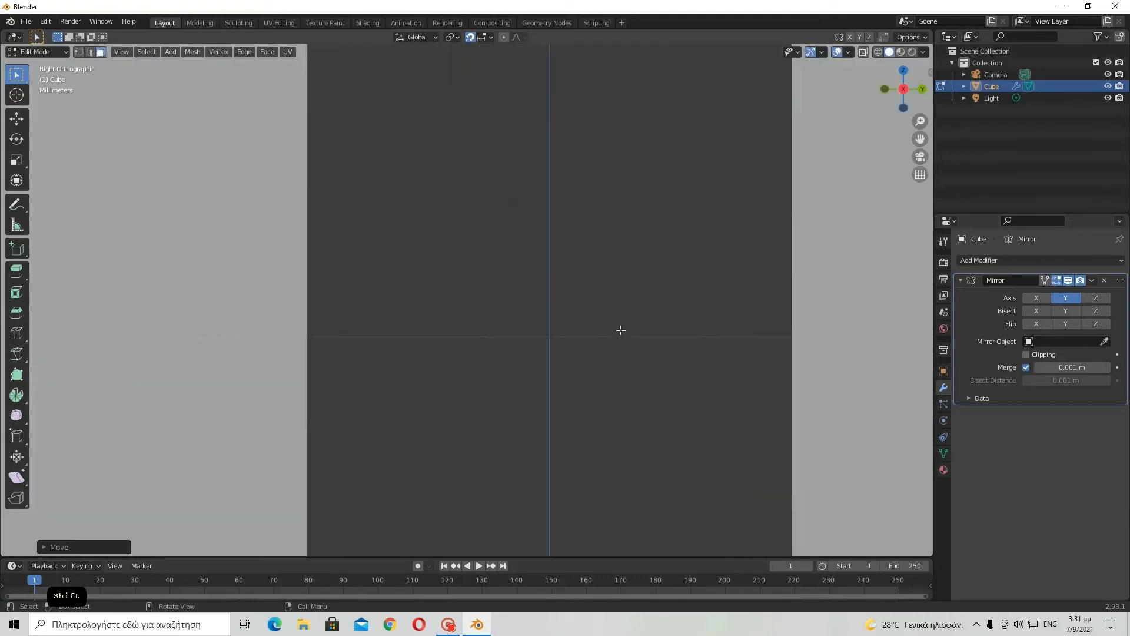
scroll(620, 330, "up", 1)
middle_click_drag(617, 301, 574, 39, "shift")
key("g")
key("y")
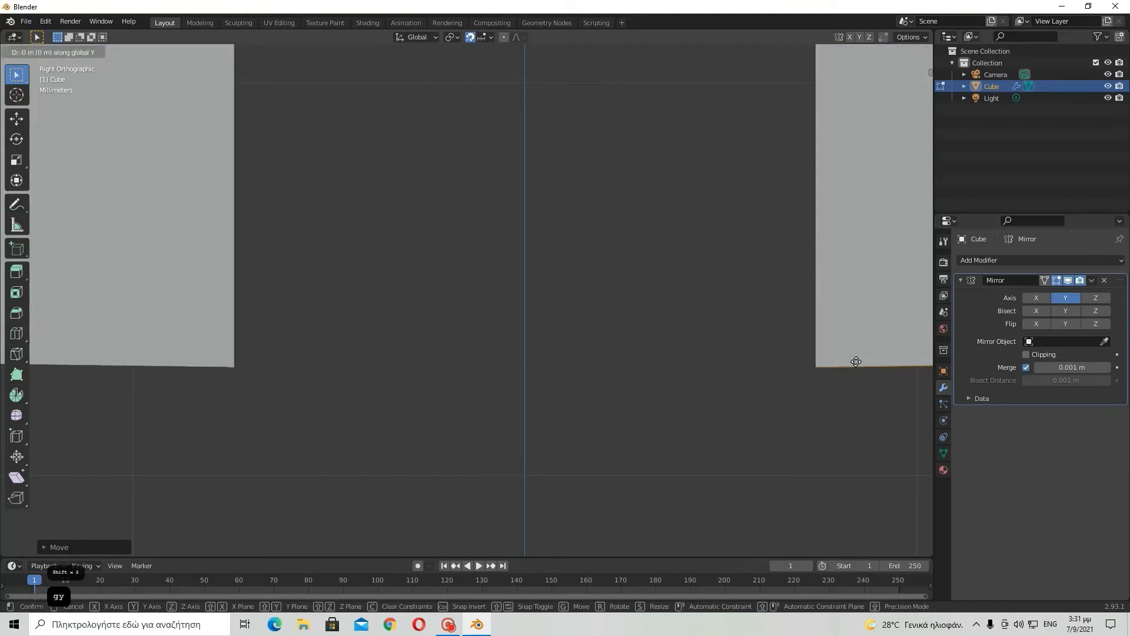
left_click(714, 323)
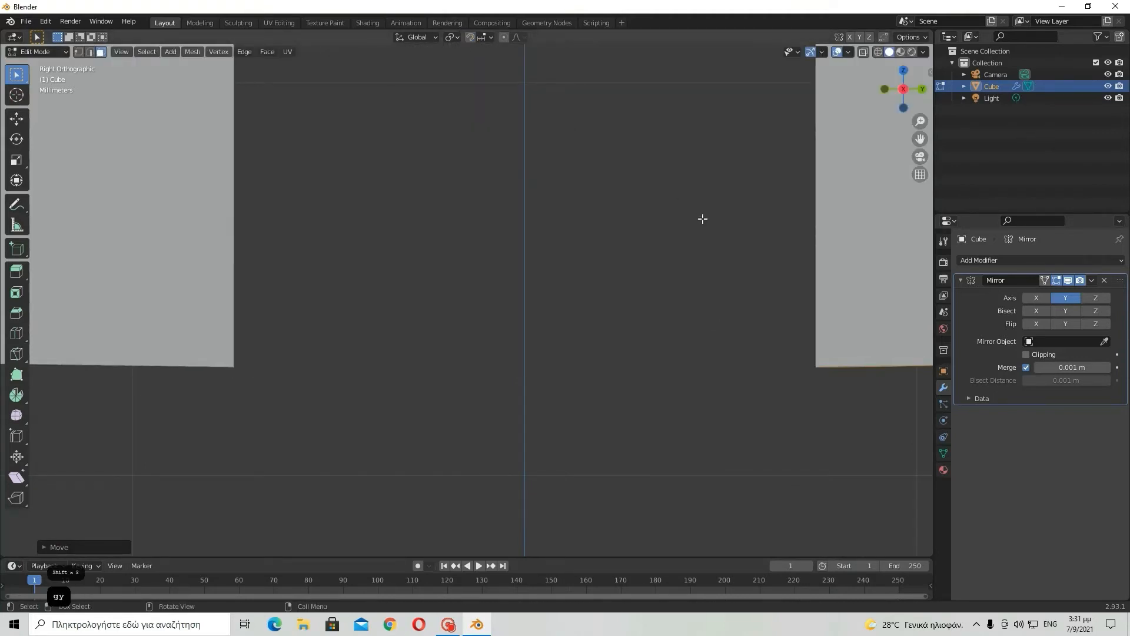
key("g")
key("y")
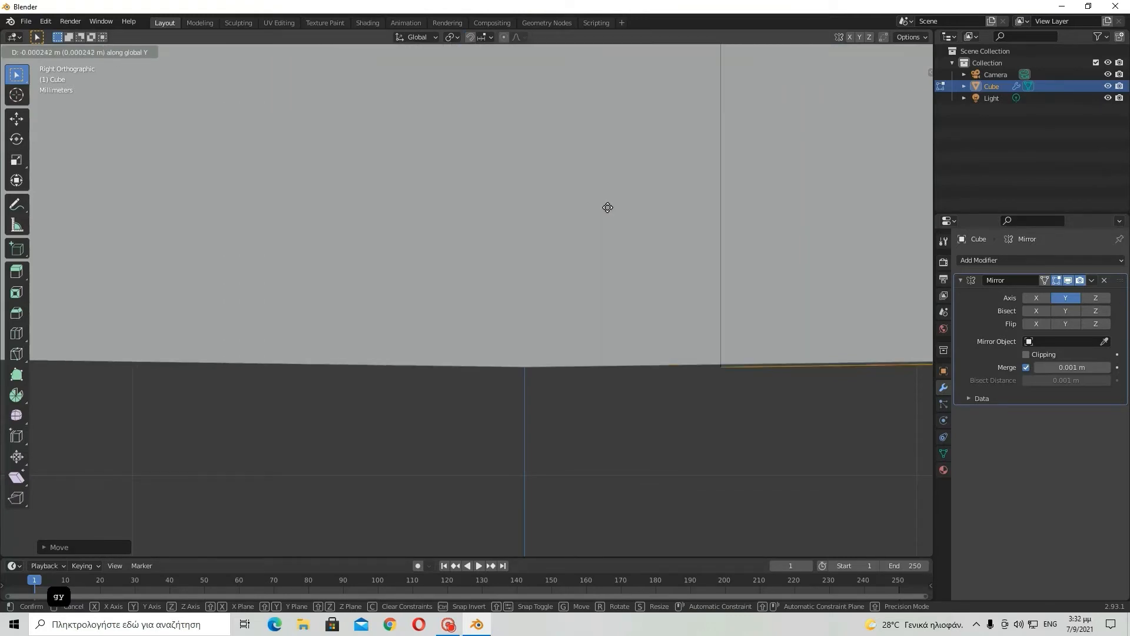
left_click(607, 207)
- Inspect the torso's selected bottom faces around the mirror seam
scroll(606, 211, "down", 18)
scroll(608, 212, "down", 10)
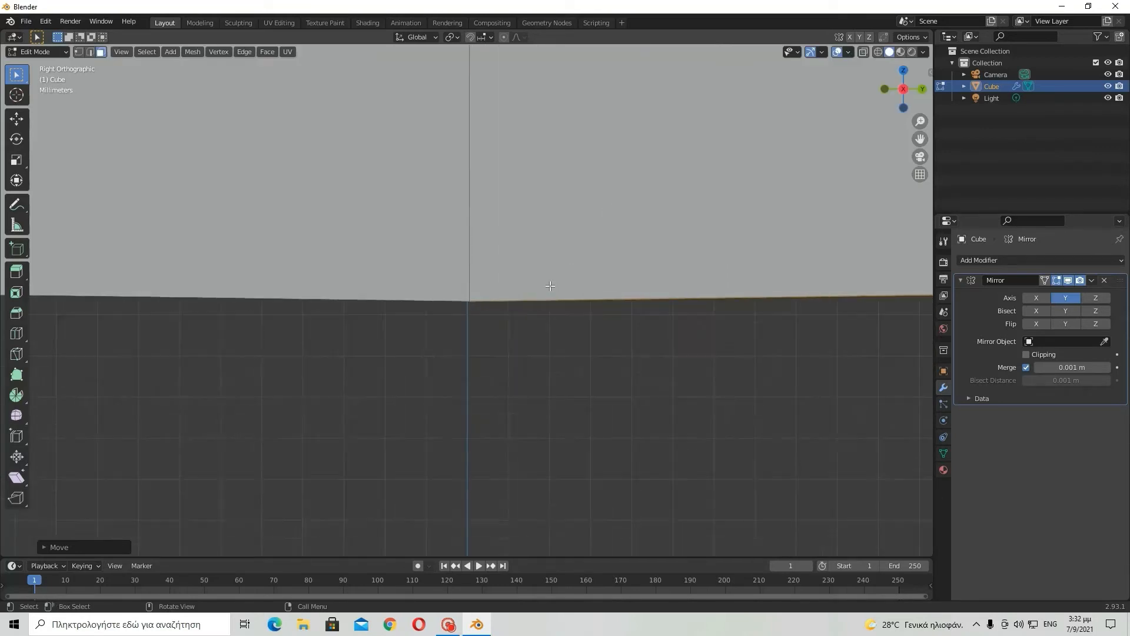
middle_click_drag(607, 212, 451, 332)
scroll(451, 333, "up", 15)
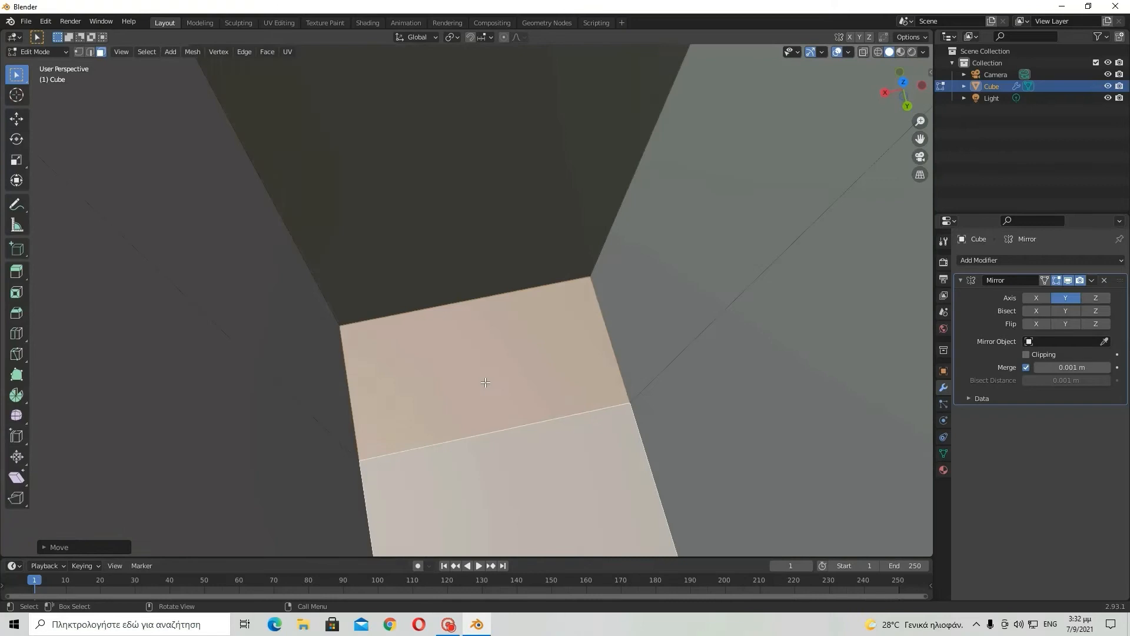
- Inspect the torso's lower edge, centre seam and overall proportions from several angles
middle_click_drag(486, 383, 621, 262)
scroll(622, 262, "down", 12)
scroll(498, 278, "up", 5)
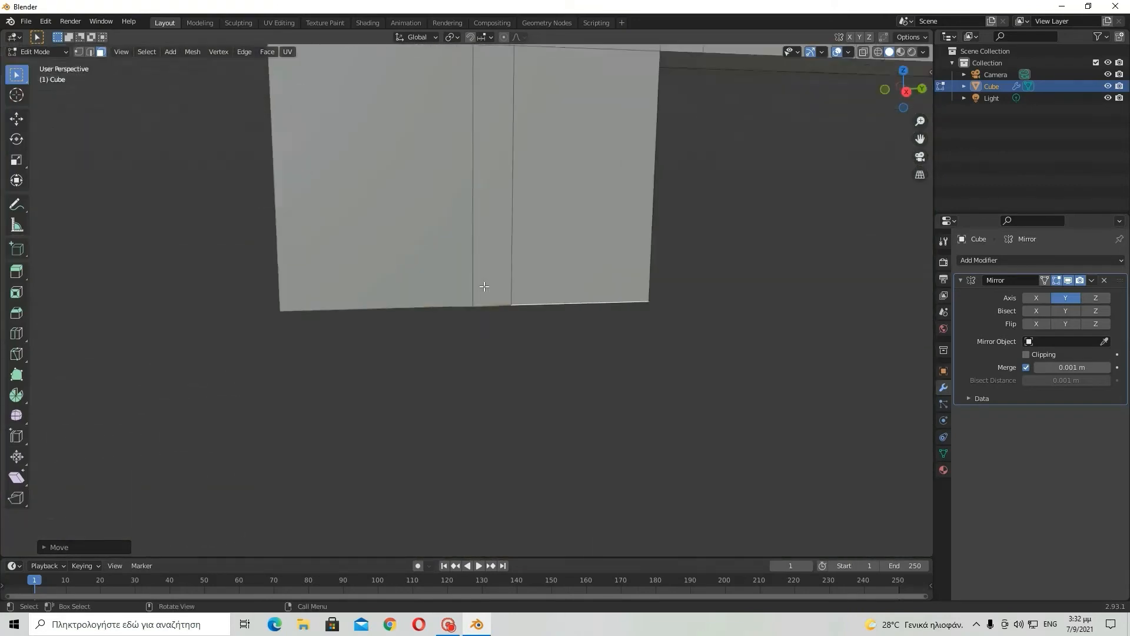
scroll(507, 271, "down", 4)
scroll(507, 270, "up", 4)
scroll(512, 269, "down", 5)
middle_click_drag(514, 269, 487, 291)
middle_click_drag(571, 241, 522, 331)
scroll(522, 330, "down", 5)
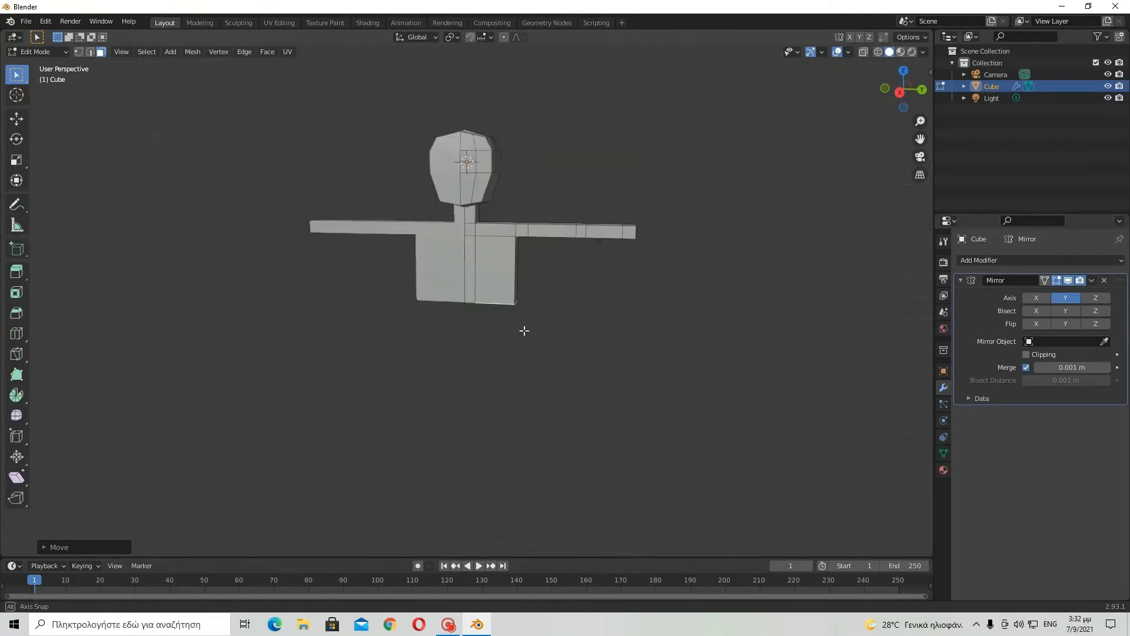
scroll(534, 328, "up", 8)
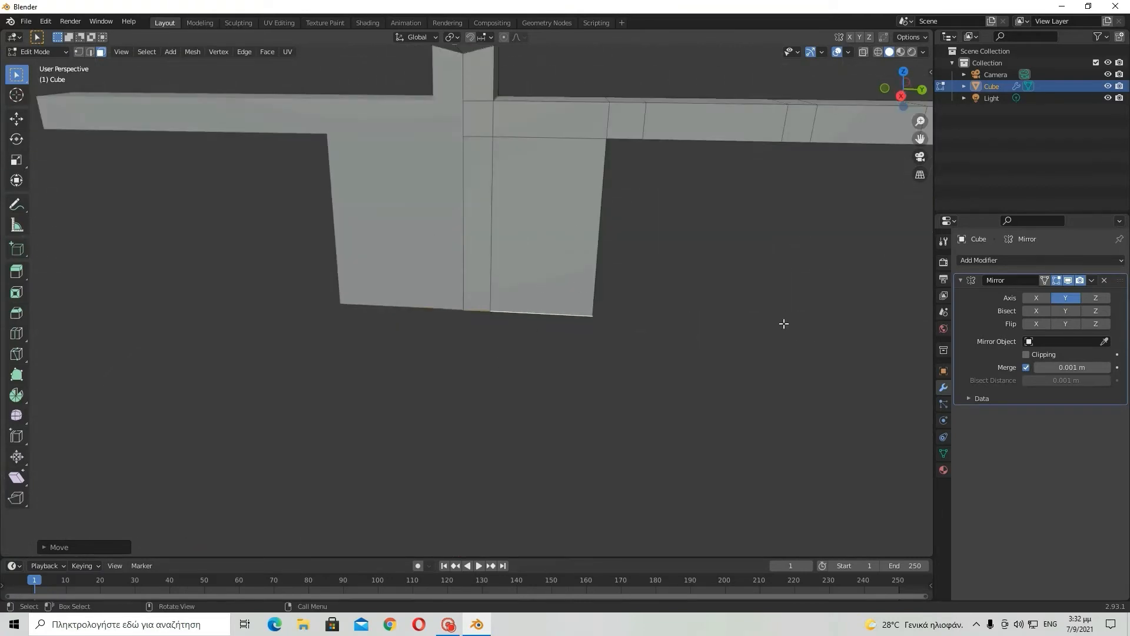
scroll(518, 221, "down", 6)
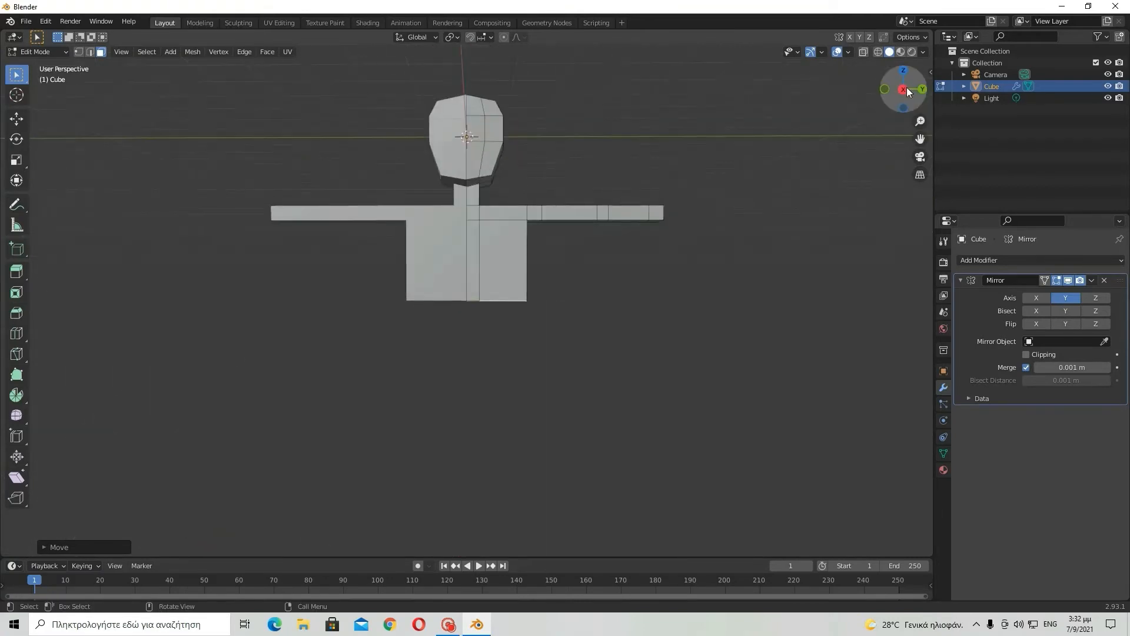
- In the right orthographic view, lengthen the torso by moving its bottom faces down about 0.55 m along Z
left_click(904, 93)
key("g")
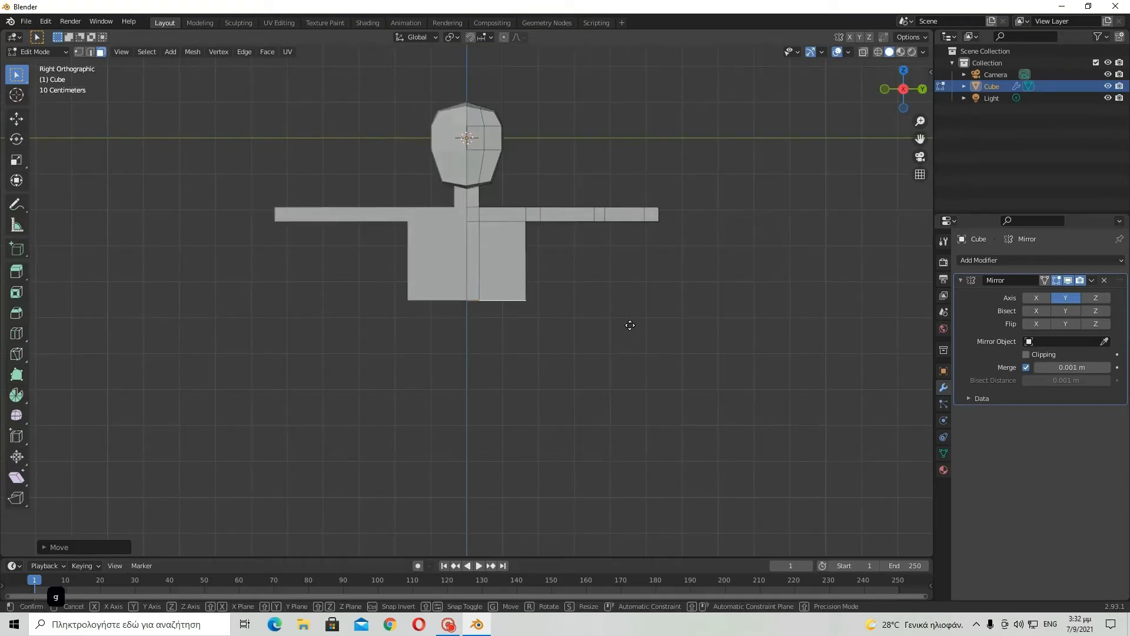
key("z")
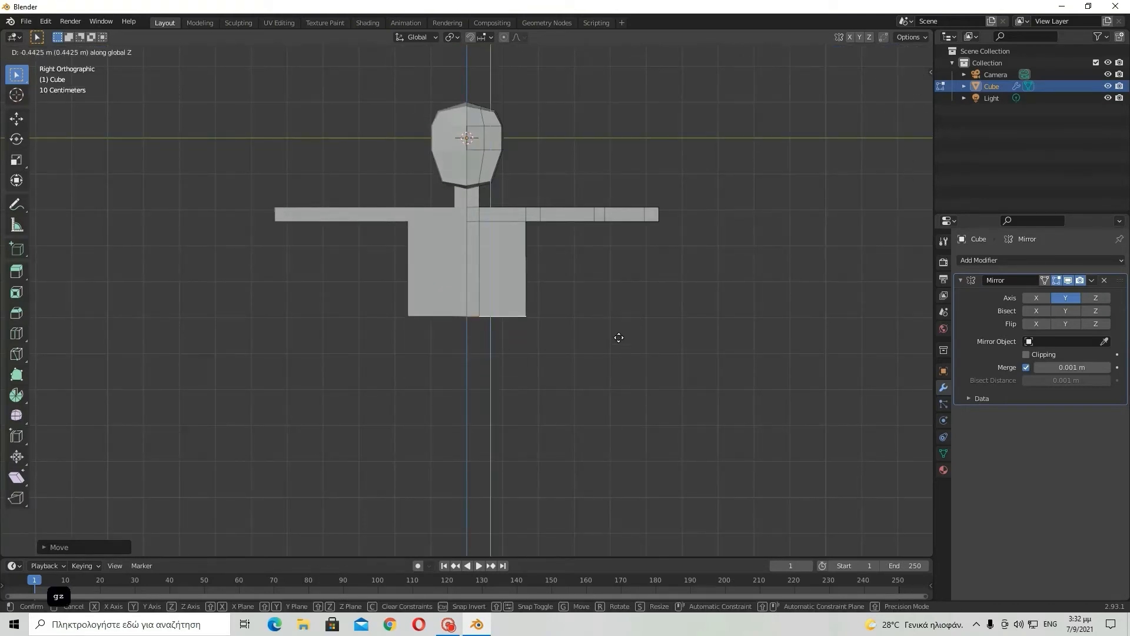
key("Escape")
key("g")
key("z")
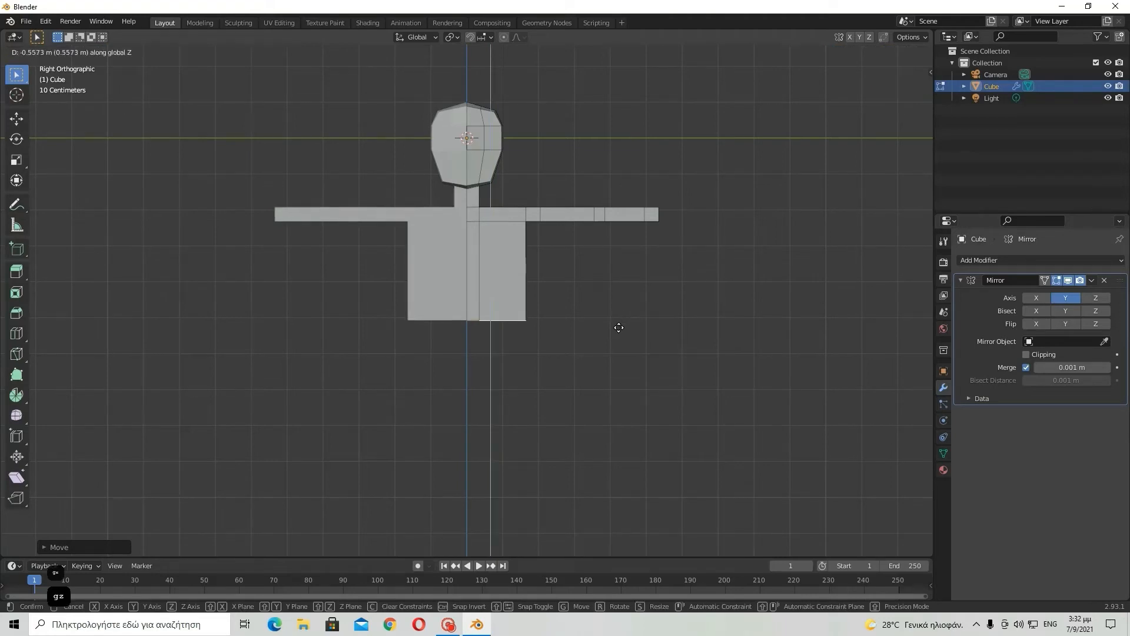
left_click(615, 325)
- With X-ray on, select the torso's lower outer corner vertices and move them inward along Y to taper the waist
scroll(630, 303, "up", 6)
scroll(626, 303, "down", 5)
scroll(627, 302, "up", 6)
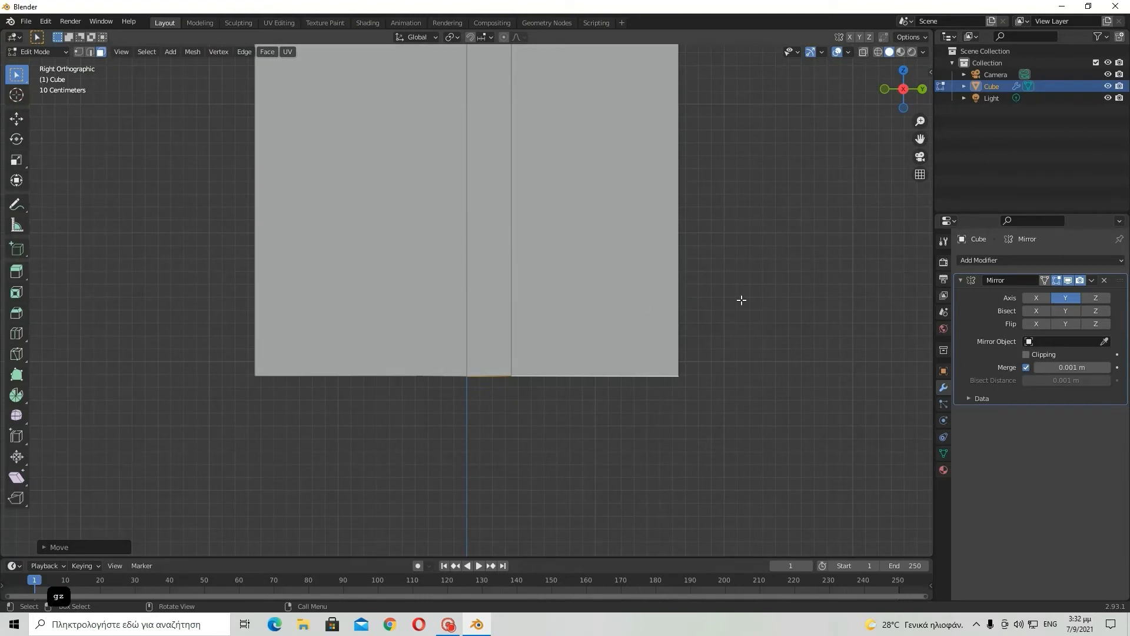
middle_click_drag(741, 300, 635, 275)
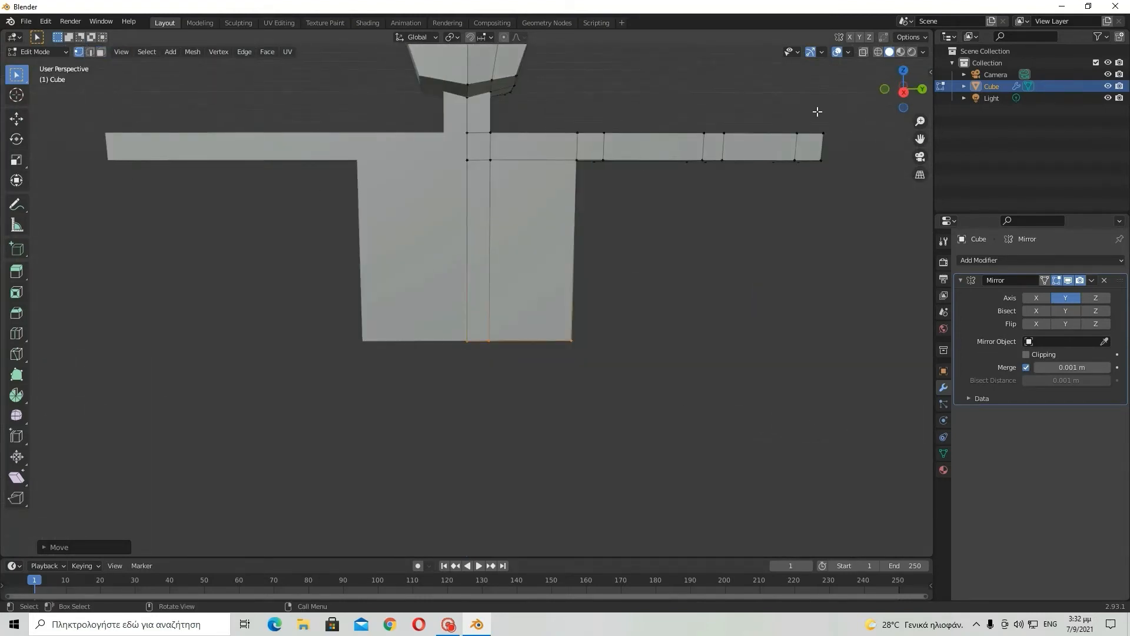
left_click(904, 92)
left_click(863, 53)
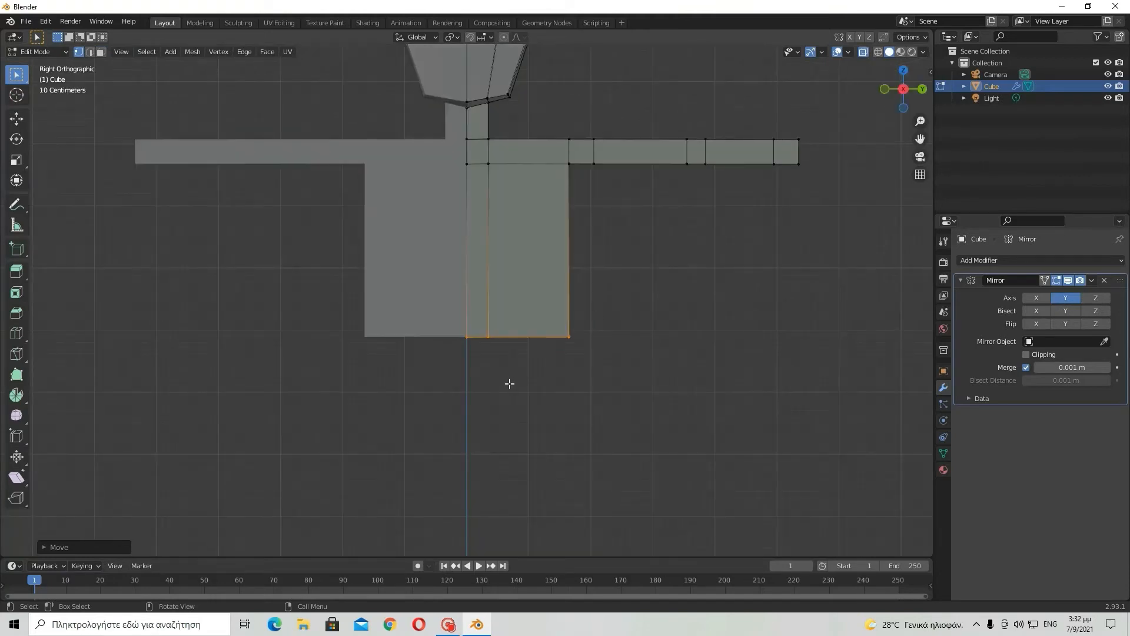
left_click_drag(537, 316, 596, 366)
key("g")
key("z")
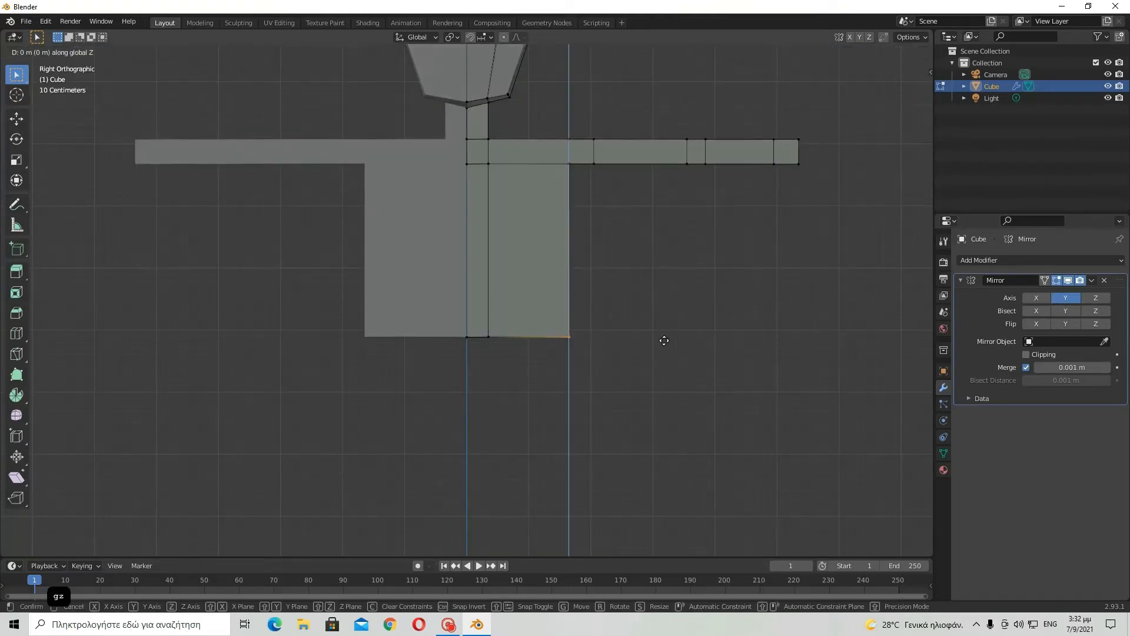
key("y")
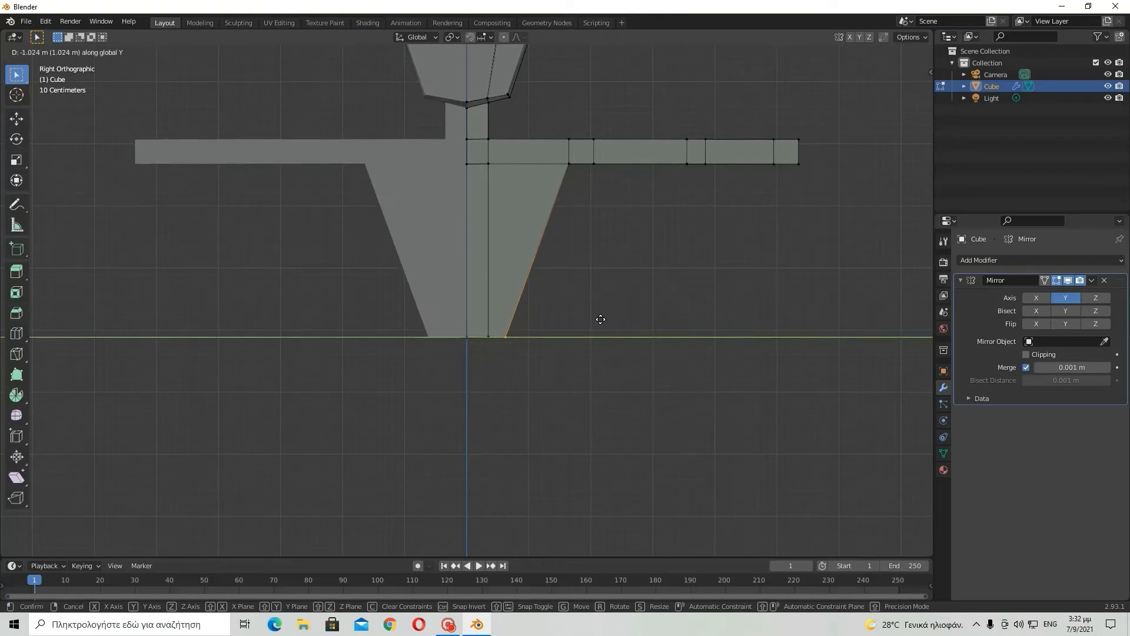
left_click(615, 319)
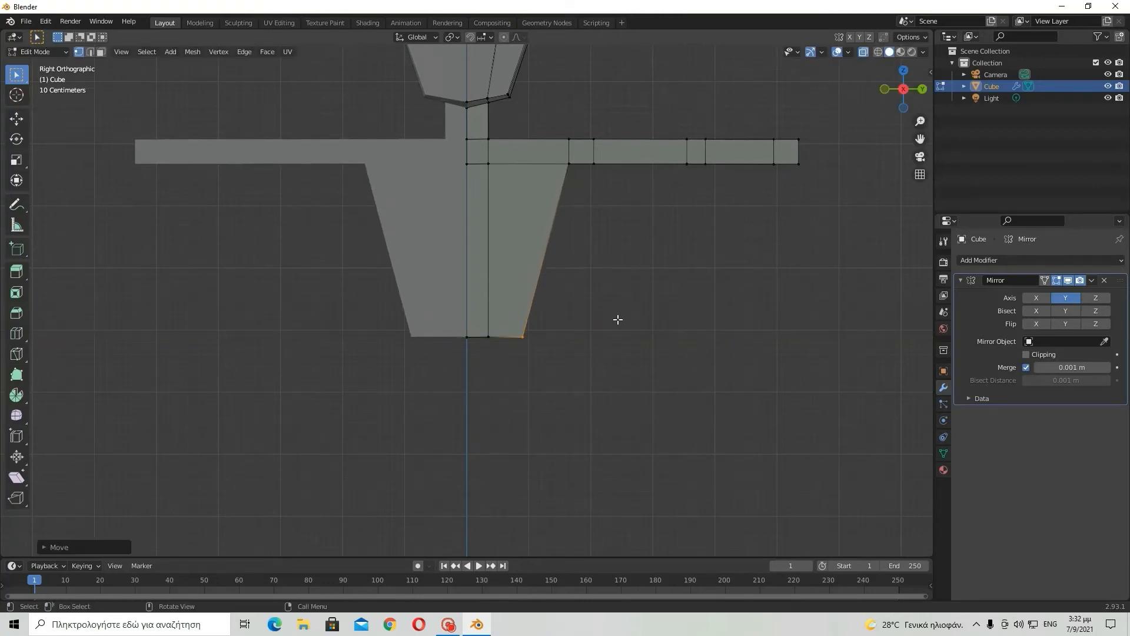
- Turn X-ray off and add one horizontal loop cut around the middle of the tapered torso
middle_click_drag(616, 320, 446, 204)
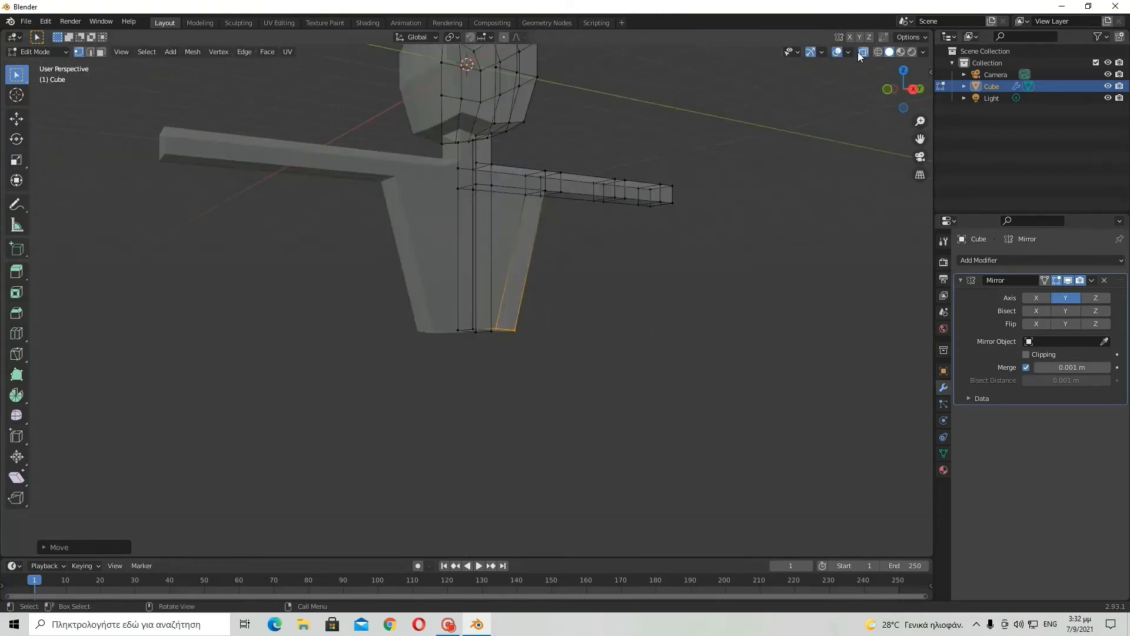
left_click(17, 333)
middle_click_drag(487, 259, 461, 261)
left_click(491, 260)
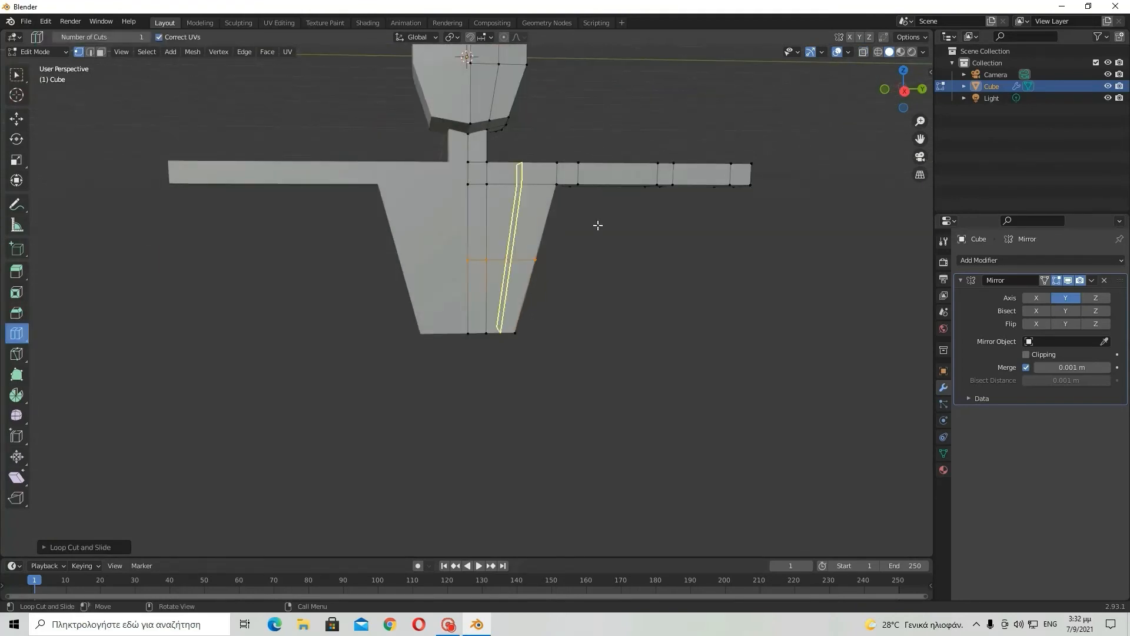
left_click(904, 92)
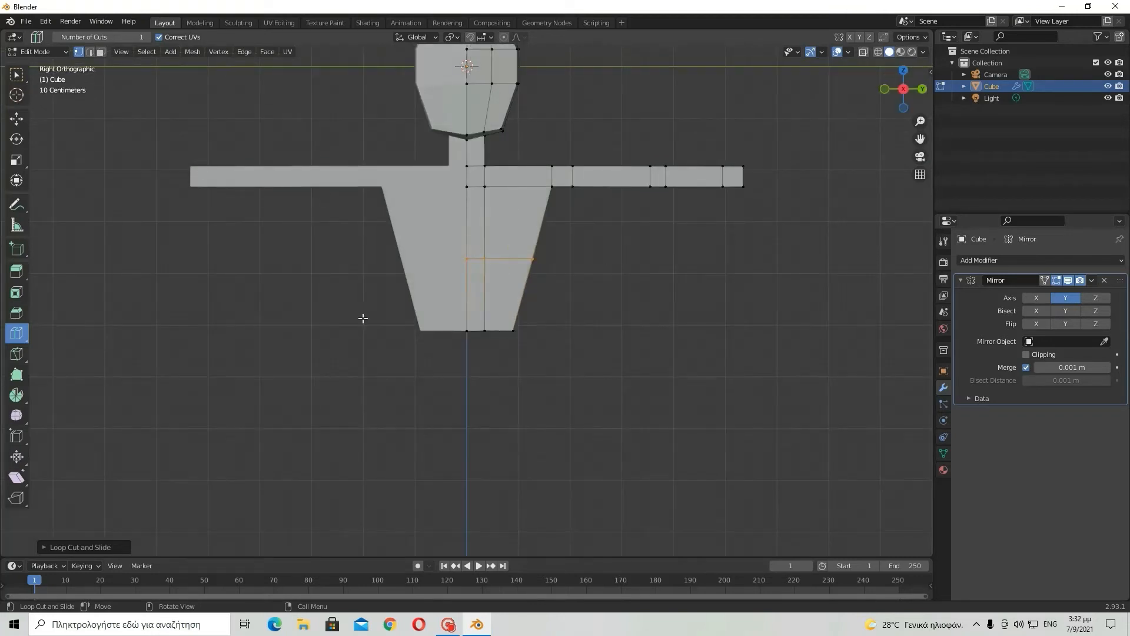
key("s")
key("y")
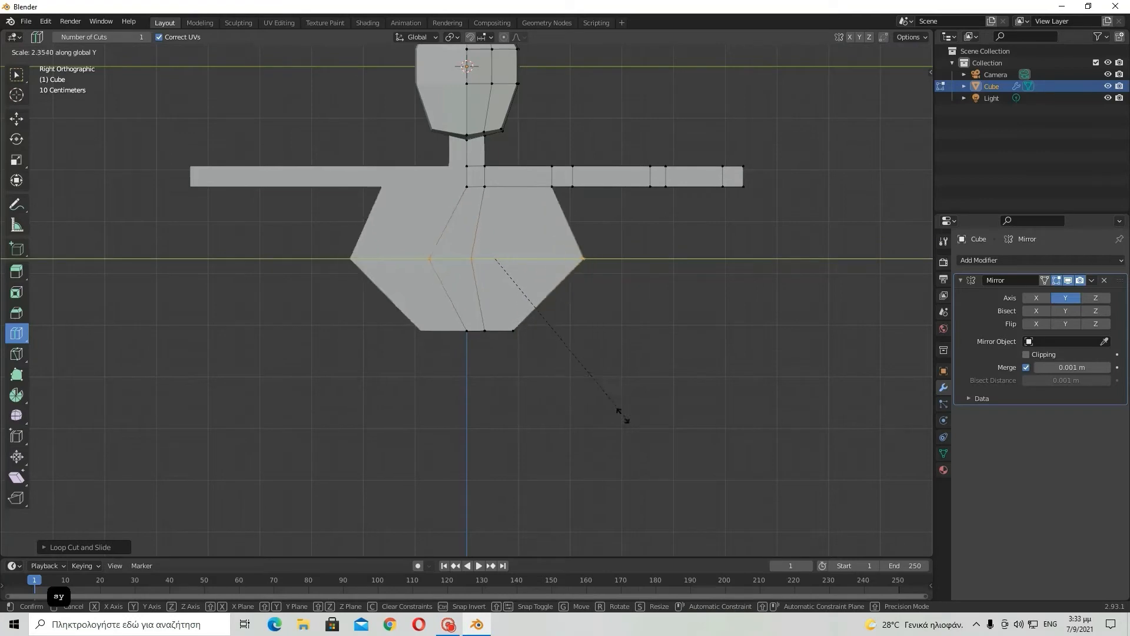
right_click(594, 356)
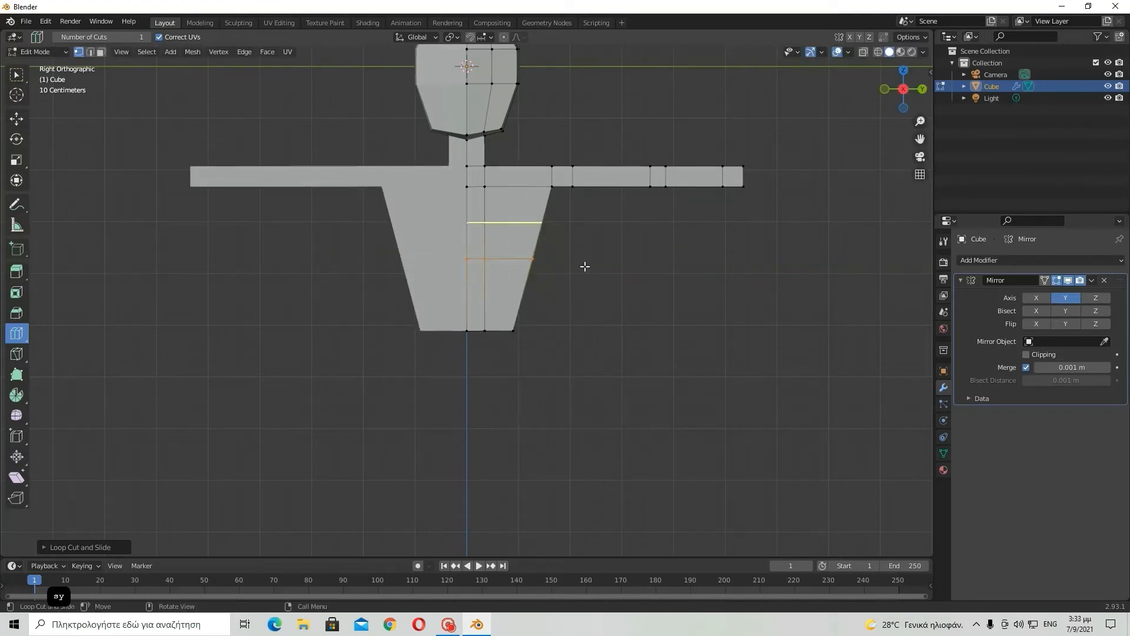
key("w")
left_click_drag(521, 252, 575, 295)
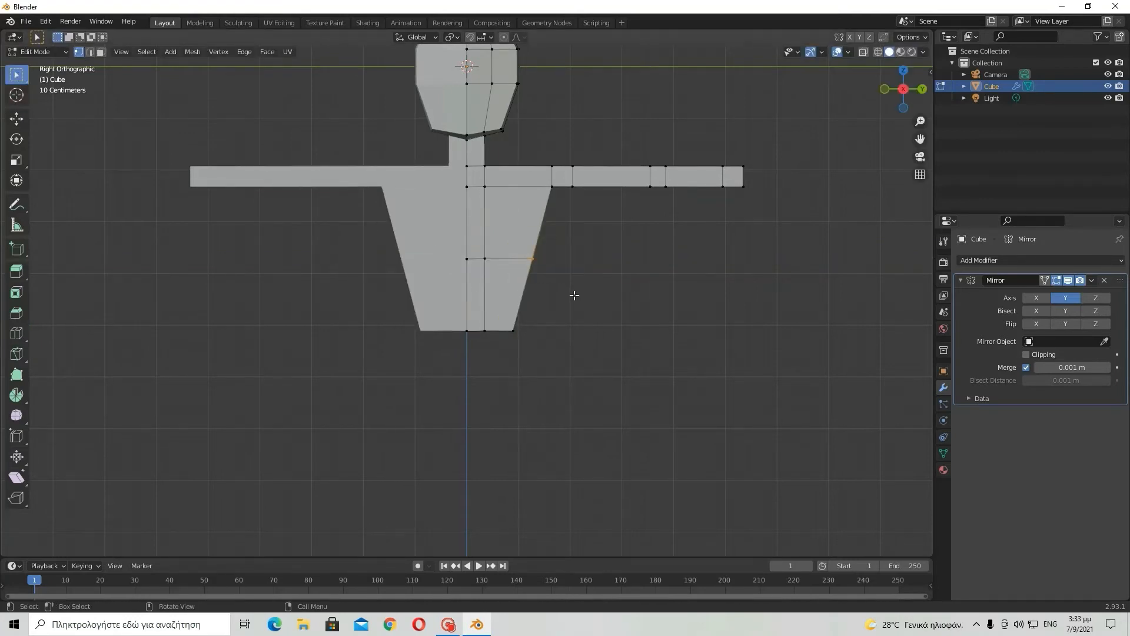
key("s")
key("y")
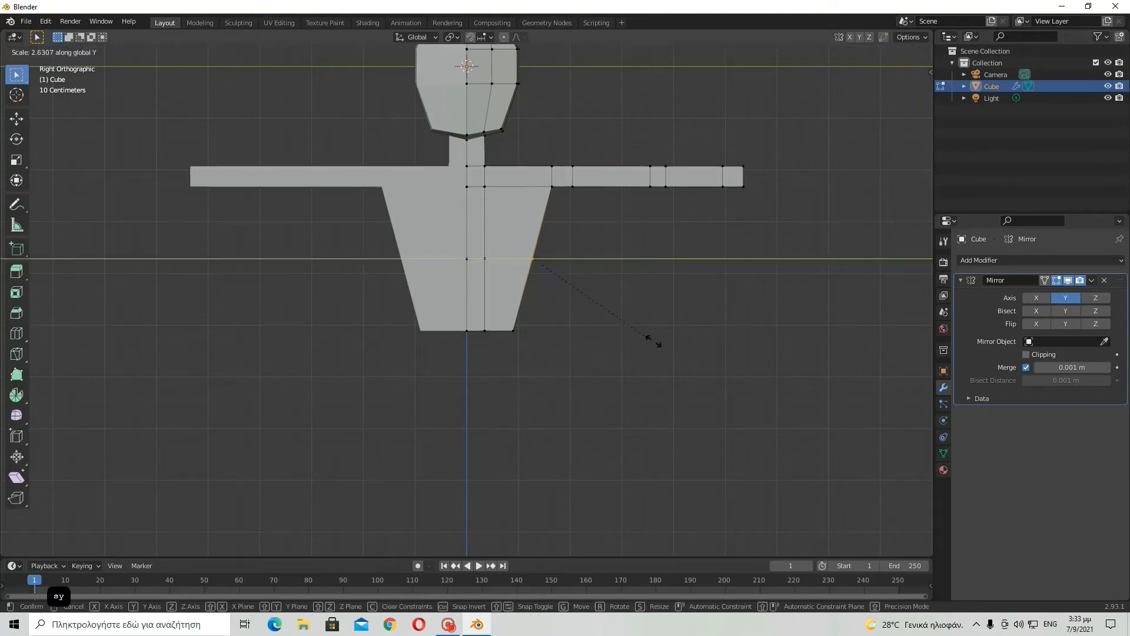
right_click(657, 344)
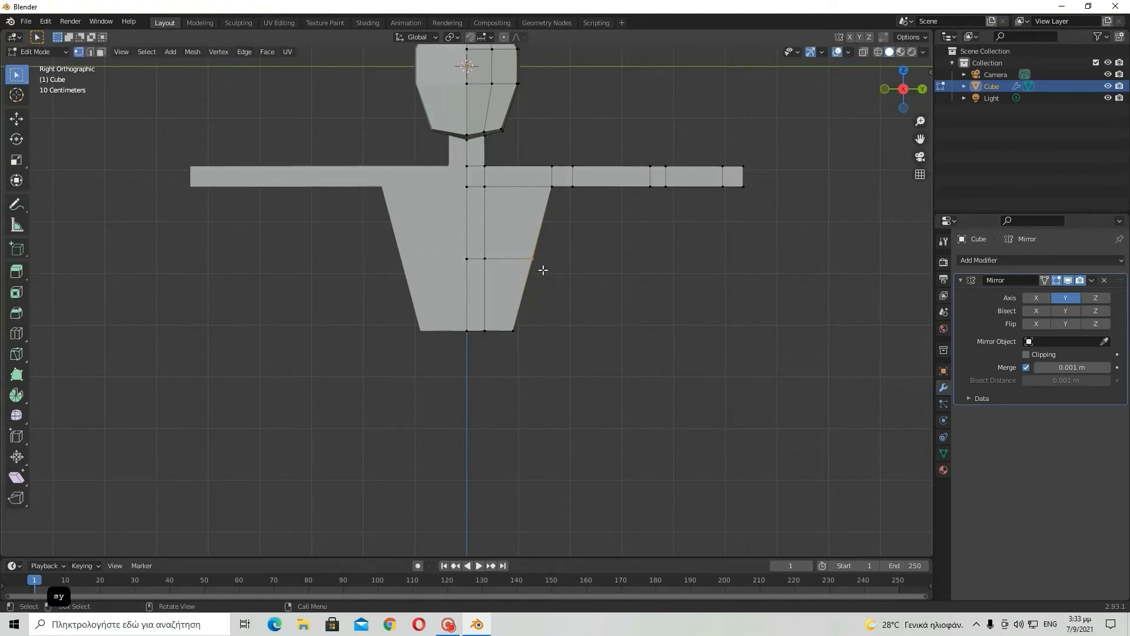
key("g")
key("y")
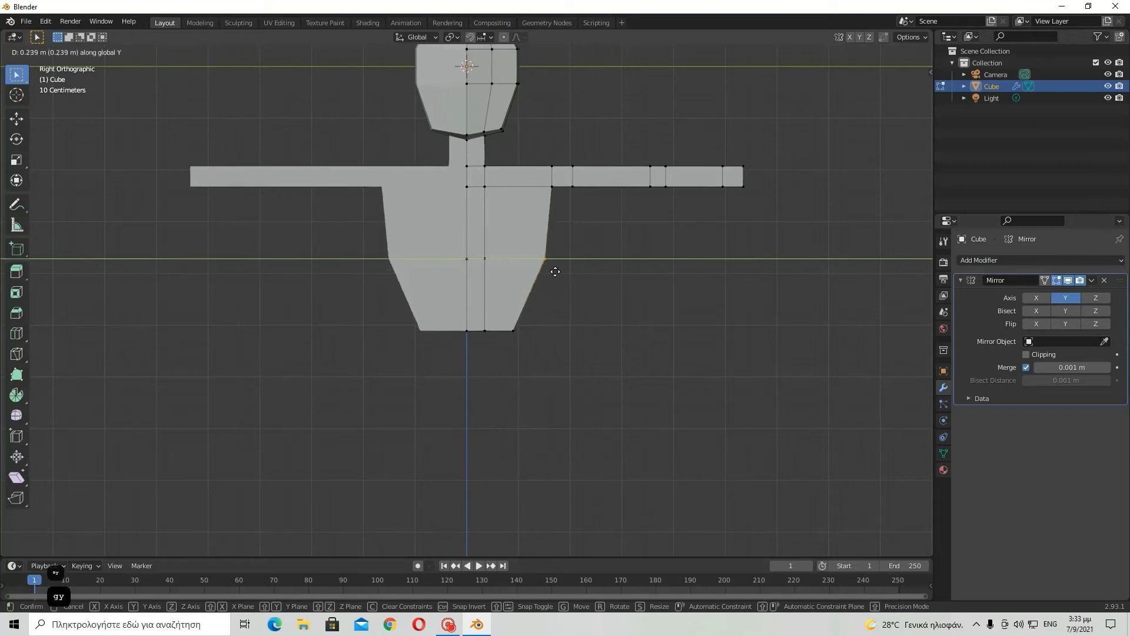
right_click(555, 271)
- With X-ray on in the right view, select the mid-torso loop's outer vertices and move them outward about 0.13 m along Y
left_click(864, 52)
middle_click_drag(778, 130, 749, 142)
left_click(897, 92)
left_click_drag(521, 255, 544, 273)
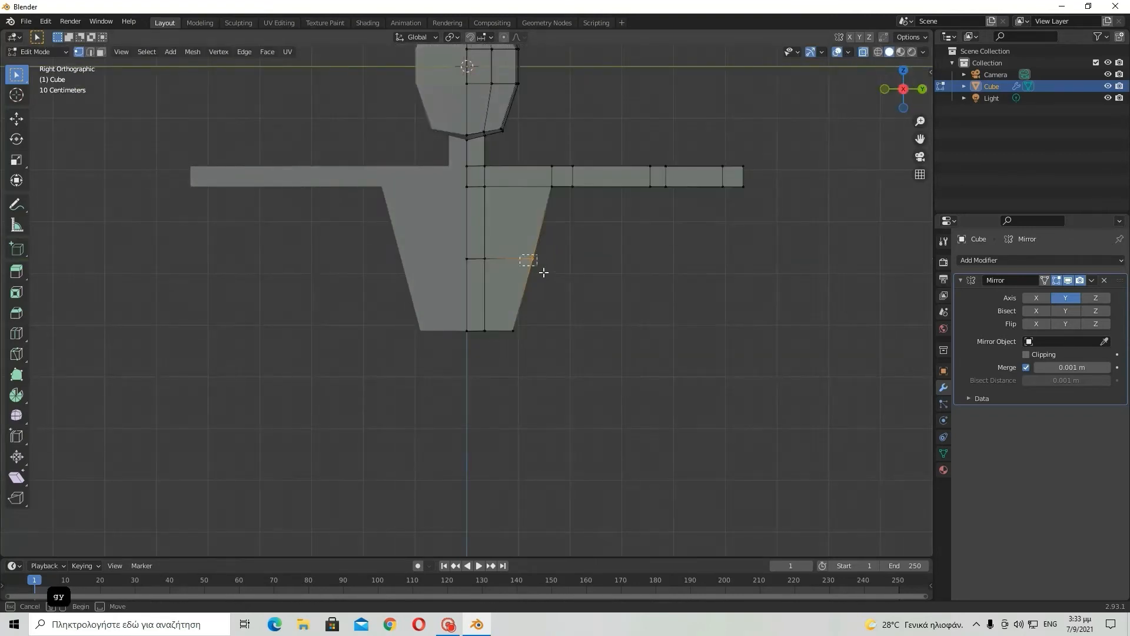
key("g")
key("y")
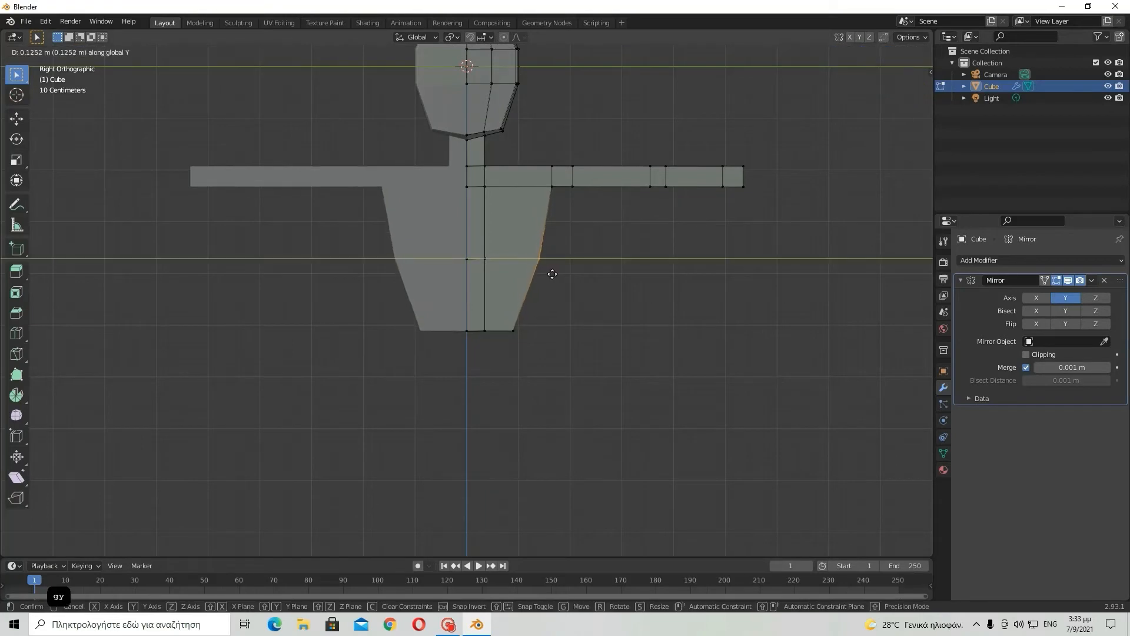
left_click(553, 272)
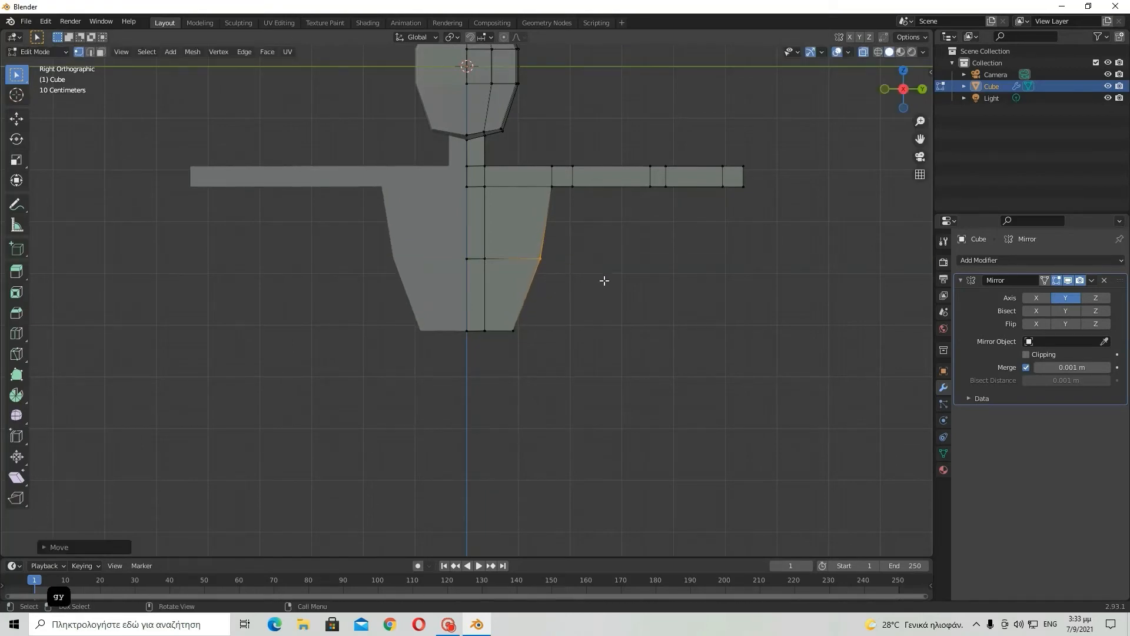
- Turn X-ray off, select the torso's two bottom faces and extrude them about 0.6 m downward to form the hip section
left_click(863, 54)
middle_click_drag(614, 207, 519, 96)
scroll(569, 211, "up", 5)
scroll(569, 211, "down", 4)
scroll(569, 211, "up", 3)
scroll(569, 211, "down", 5)
scroll(520, 96, "up", 4)
middle_click_drag(355, 263, 468, 357)
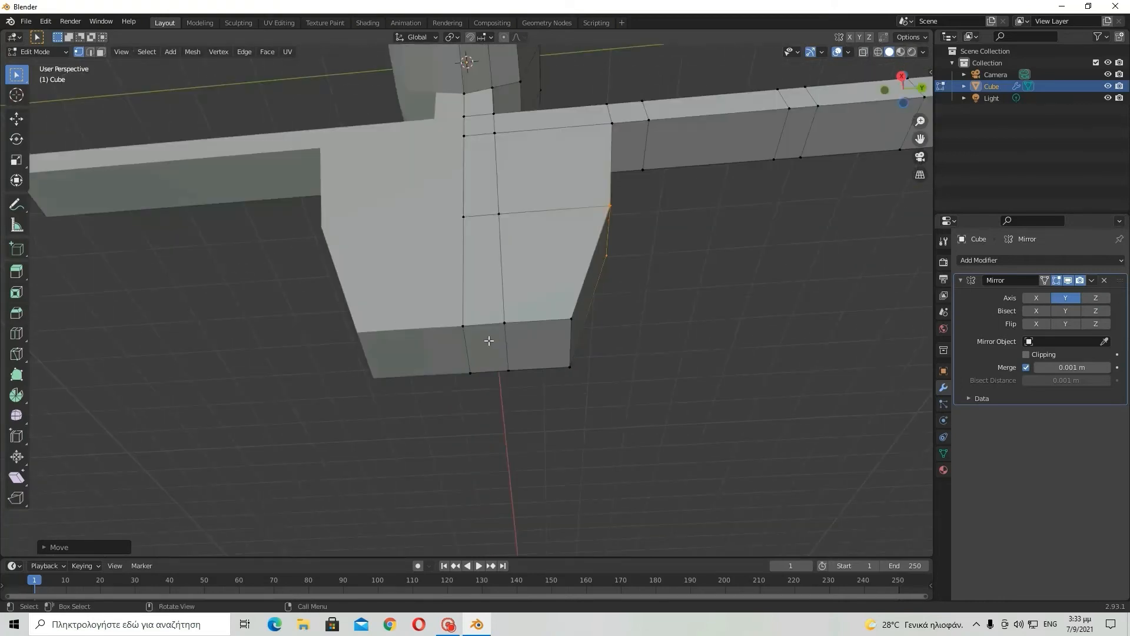
key("alt+a")
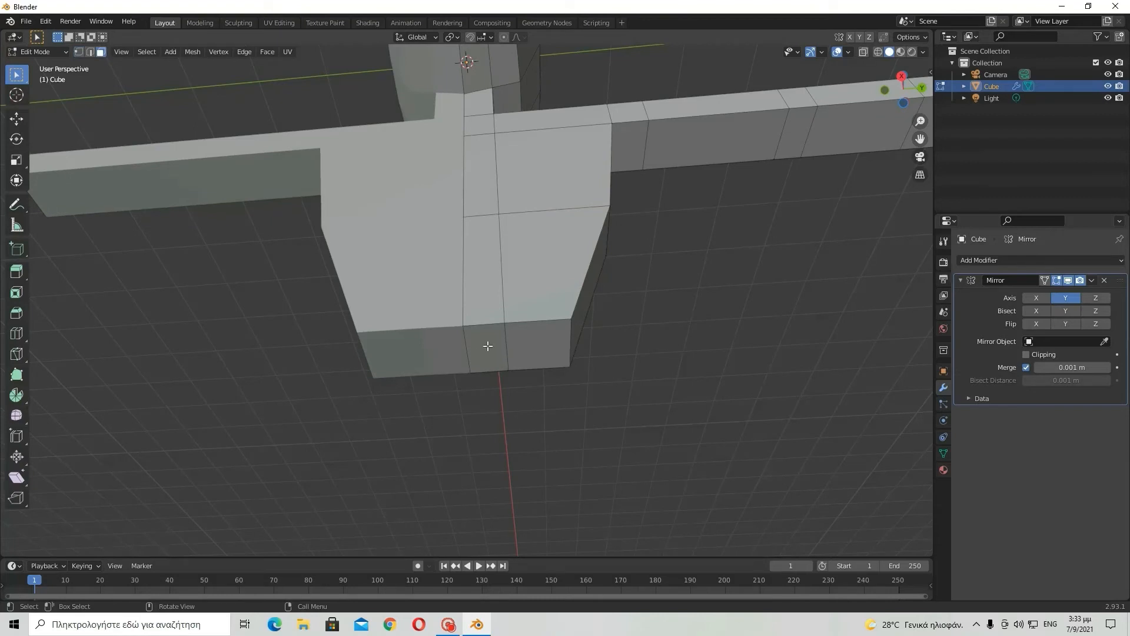
left_click(487, 346)
left_click(538, 344, "shift")
left_click(901, 75)
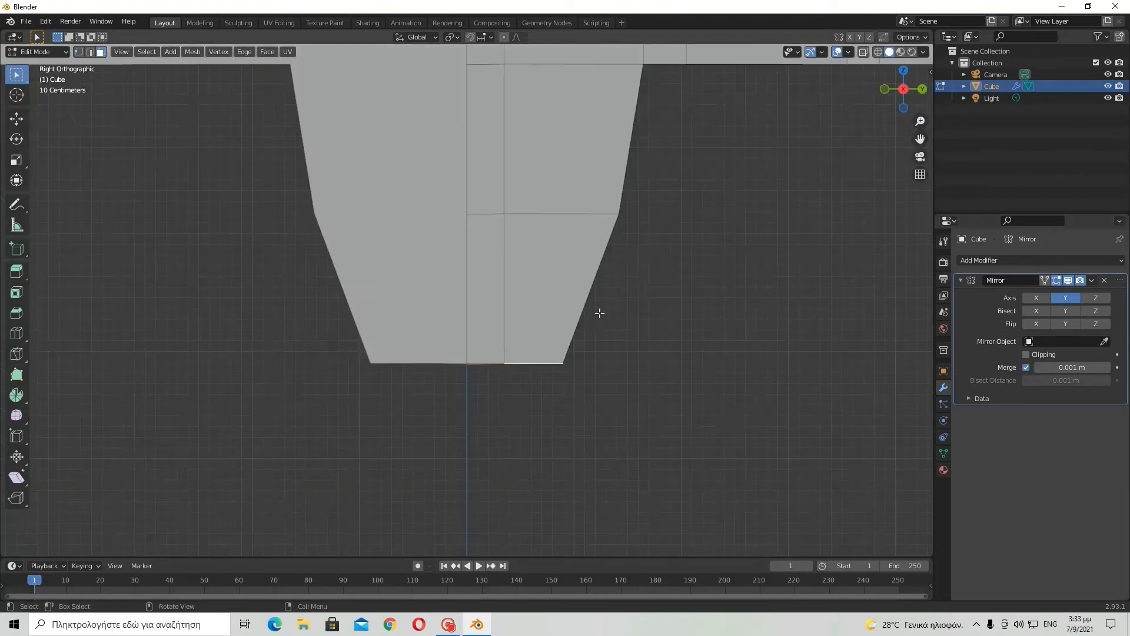
key("e")
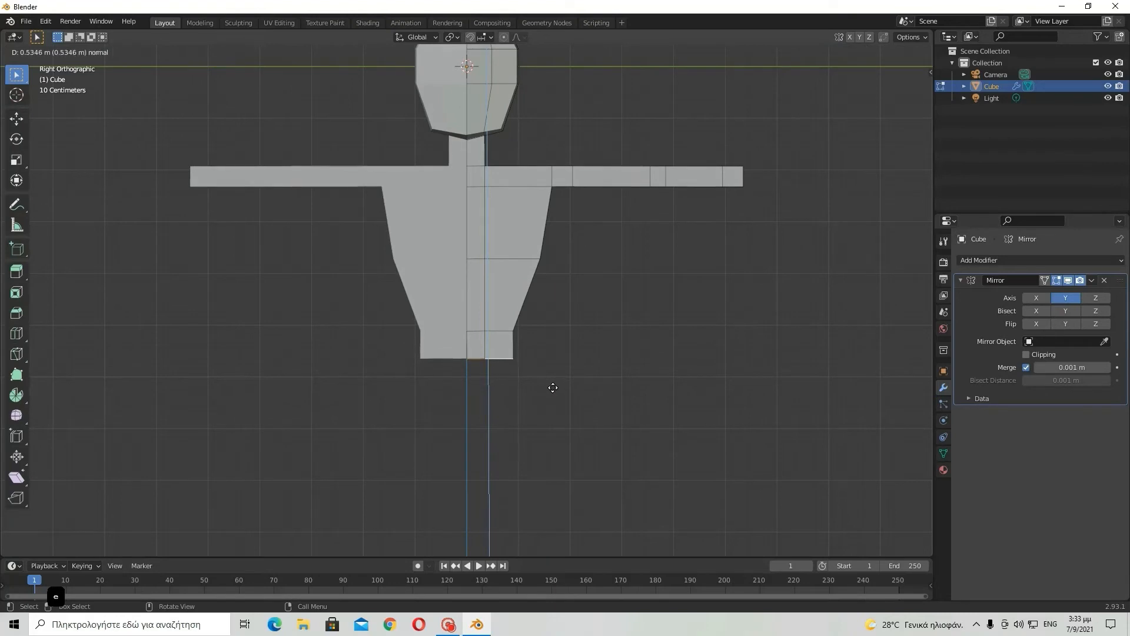
left_click(552, 393)
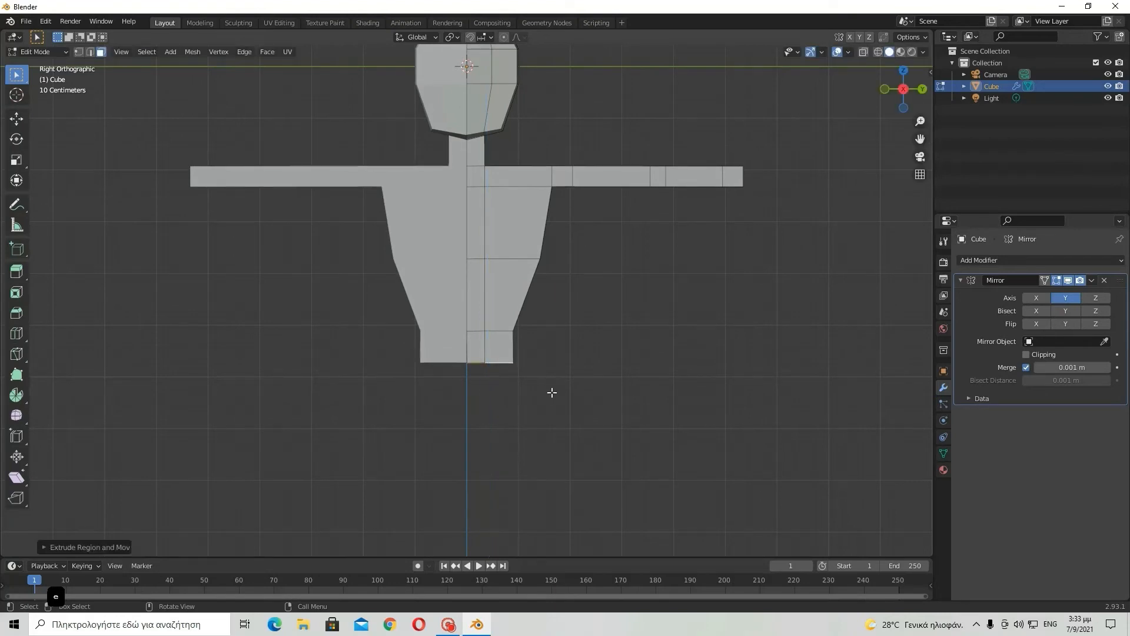
- Move the hip section's bottom faces slightly up along Z to shorten it
key("g")
key("z")
left_click(550, 390)
- Examine the hip section's bottom faces and centre seam up close for a gap between the mirrored halves
scroll(542, 393, "up", 5)
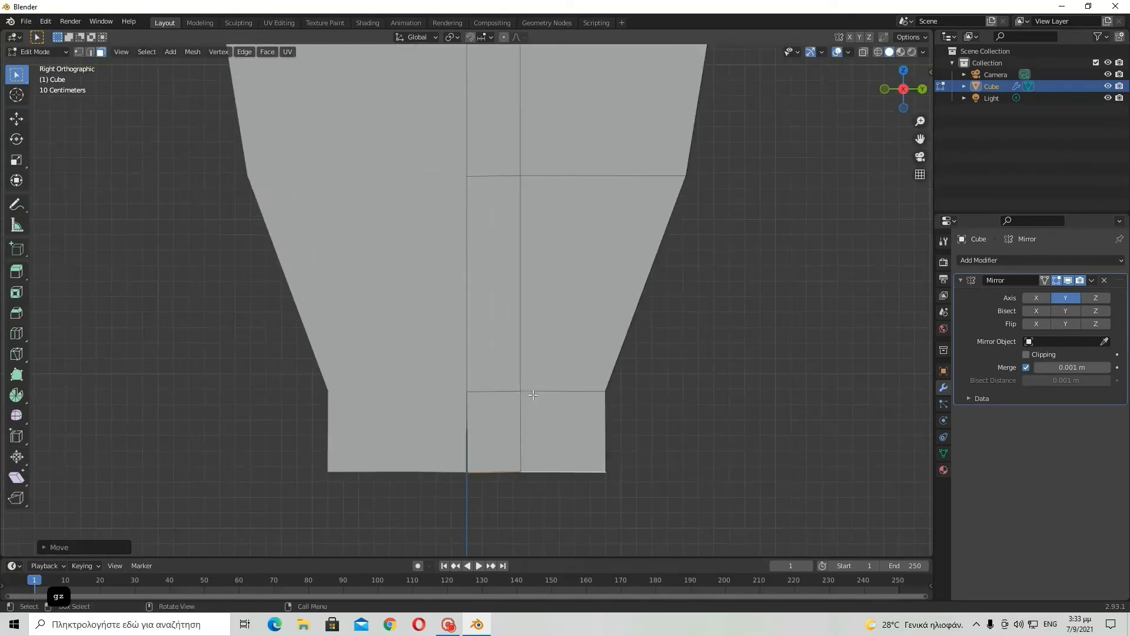
middle_click_drag(533, 395, 508, 259, "shift")
scroll(513, 271, "up", 10)
middle_click_drag(506, 344, 606, 158, "shift")
scroll(495, 250, "up", 6)
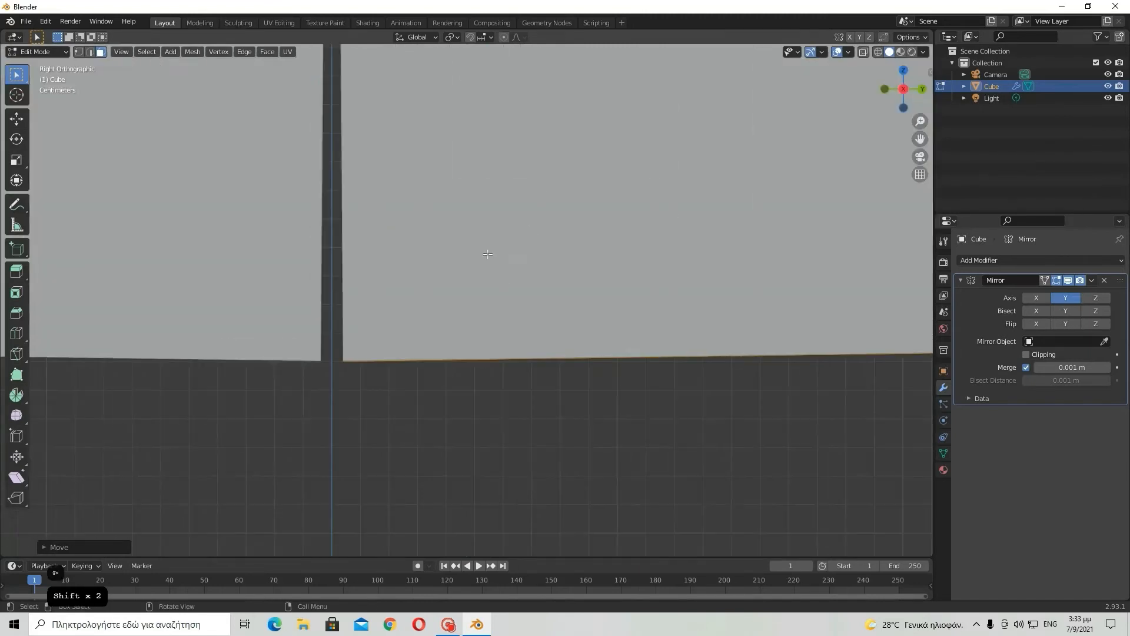
middle_click_drag(488, 254, 312, 395)
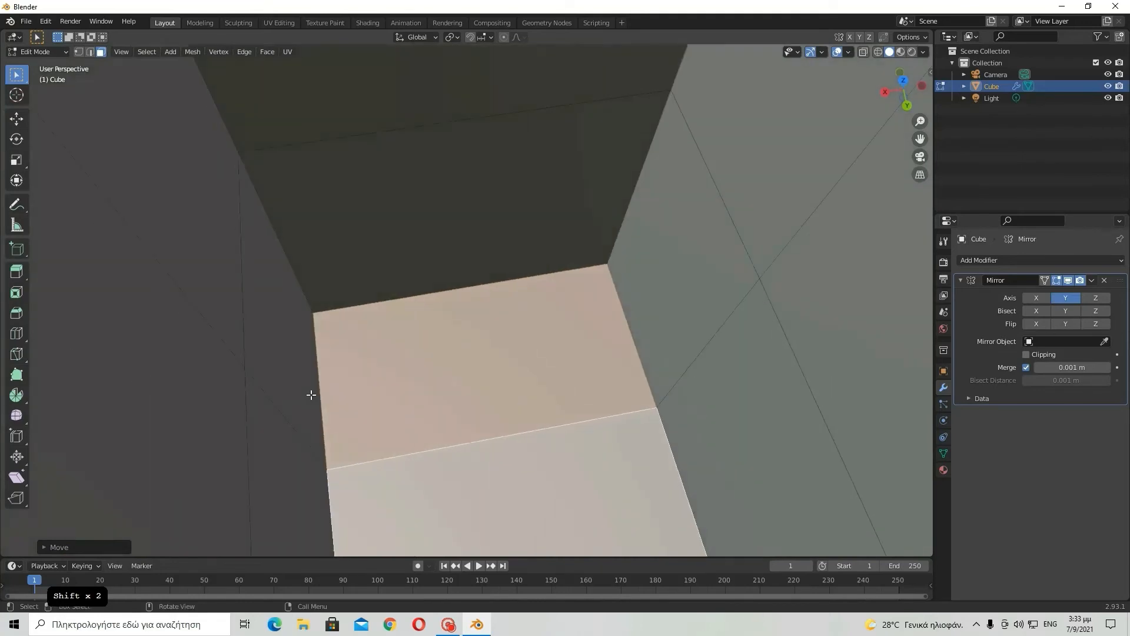
scroll(351, 308, "down", 7)
scroll(359, 293, "up", 1)
middle_click_drag(359, 294, 363, 328)
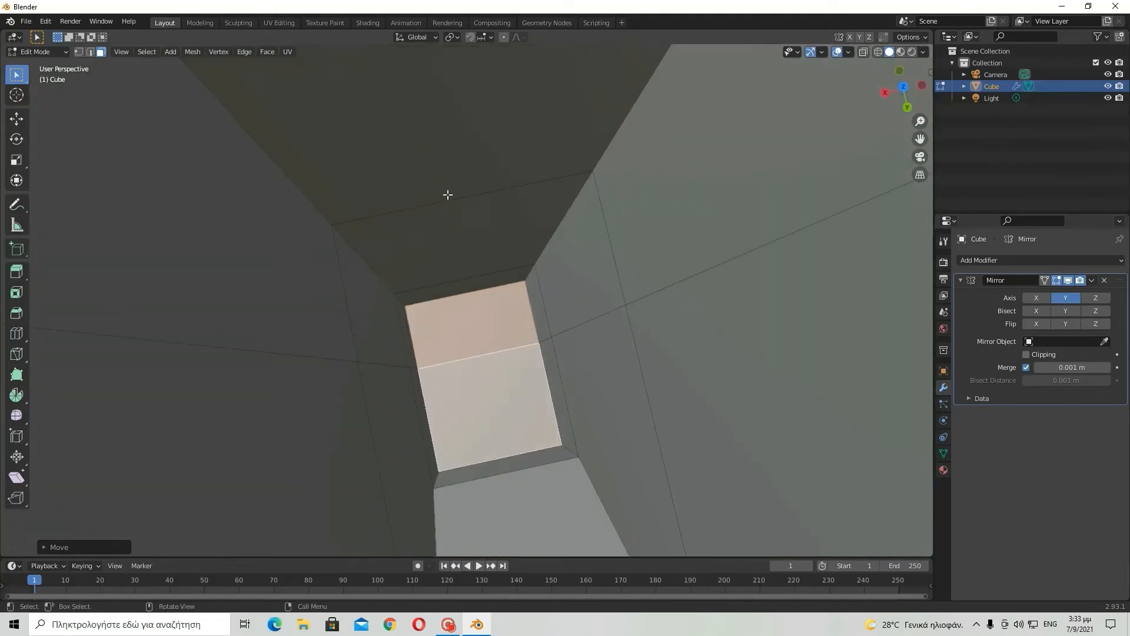
middle_click_drag(419, 150, 724, 88)
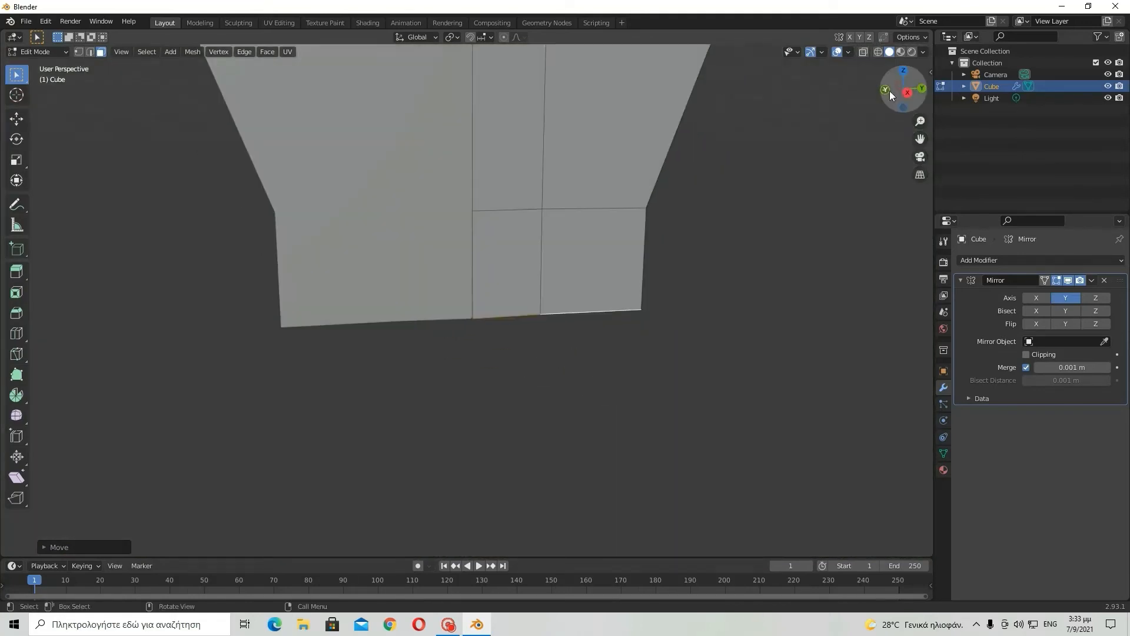
- In the right view, move the hip section's bottom faces about 0.0033 m toward the centre along Y to close the seam gap
left_click(908, 93)
scroll(645, 212, "up", 5)
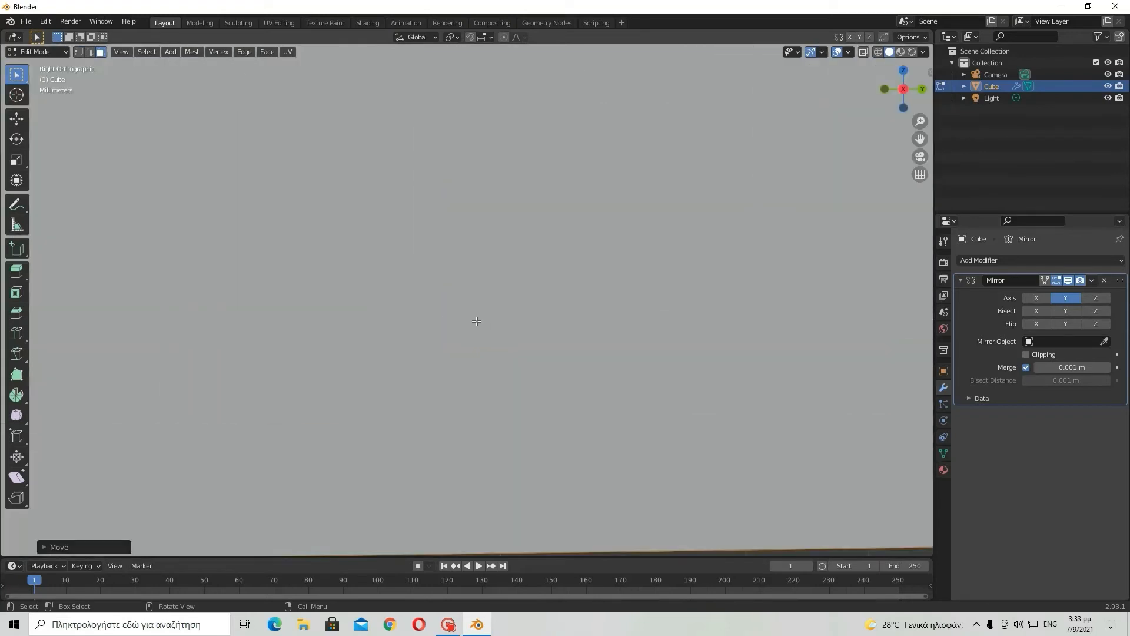
middle_click_drag(156, 356, 489, 221, "shift")
left_click(919, 88)
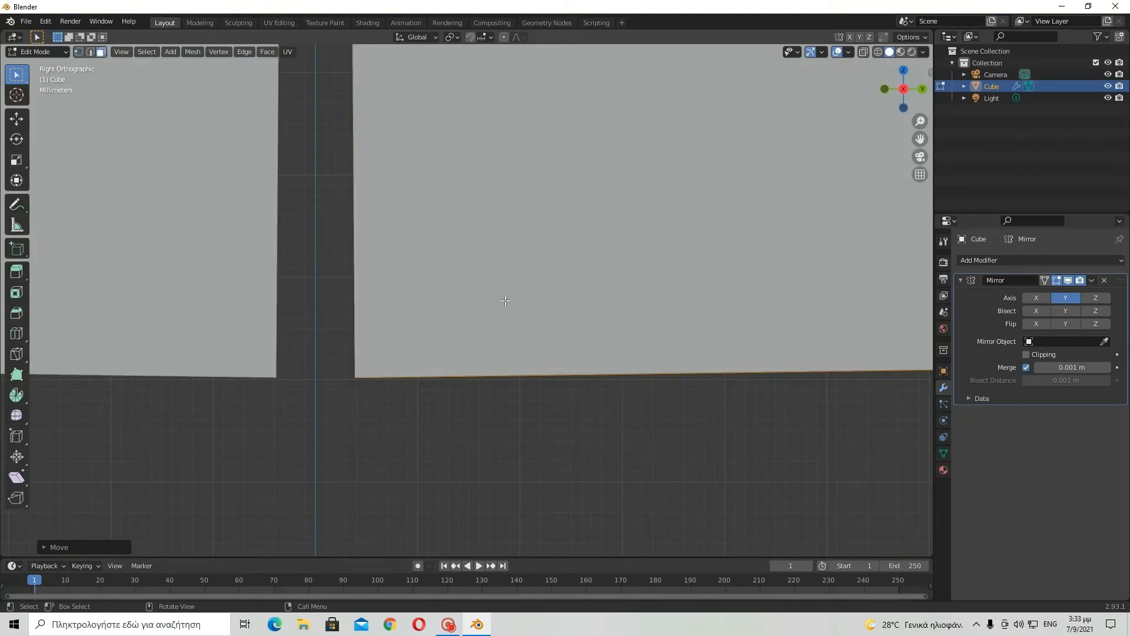
scroll(363, 321, "down", 4)
scroll(430, 307, "up", 5)
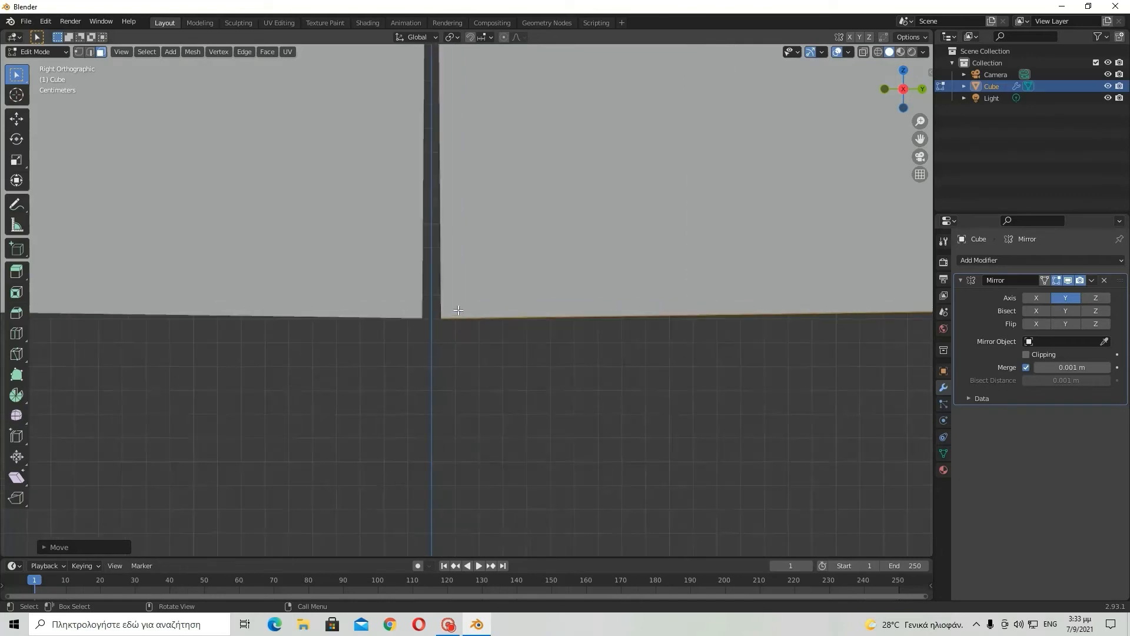
scroll(495, 335, "up", 5)
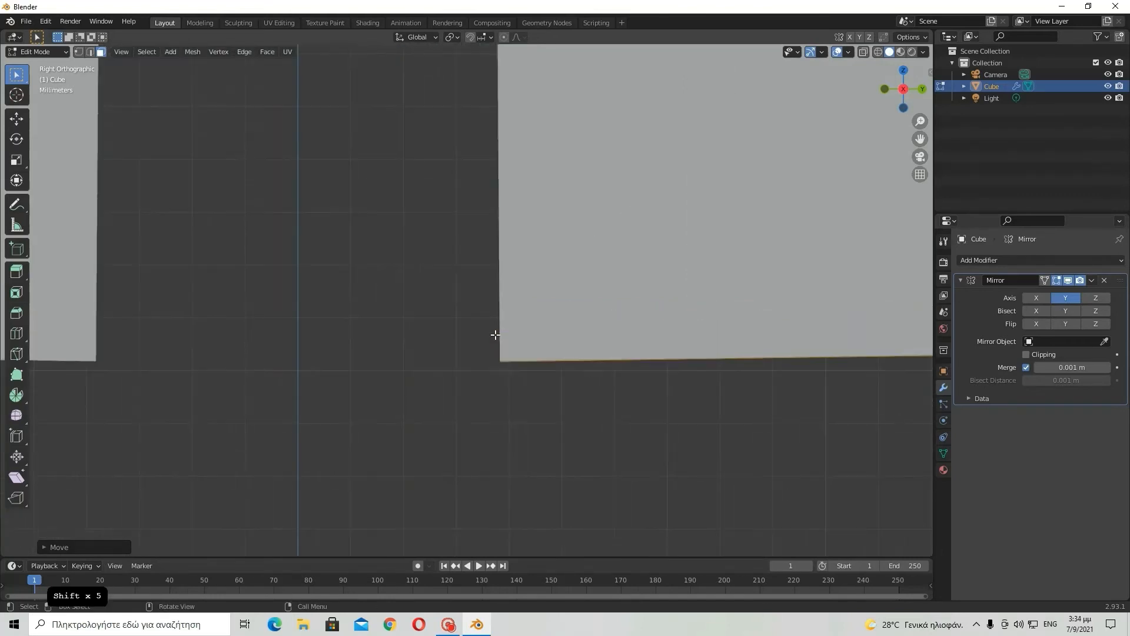
middle_click_drag(485, 336, 769, 223, "shift")
scroll(663, 262, "down", 3)
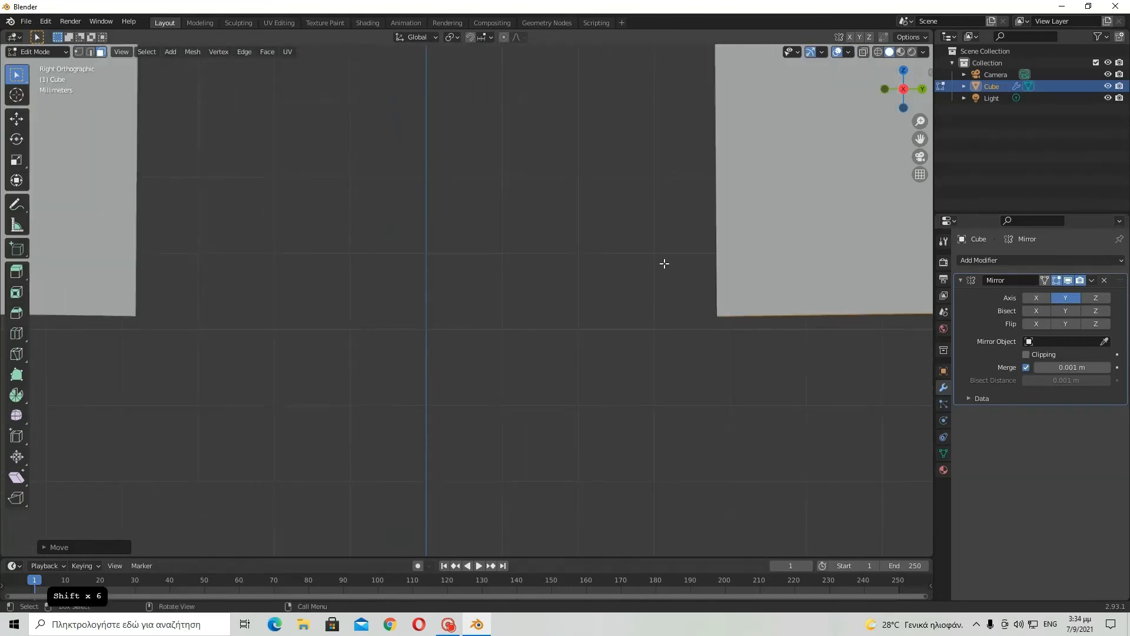
key("g")
key("y")
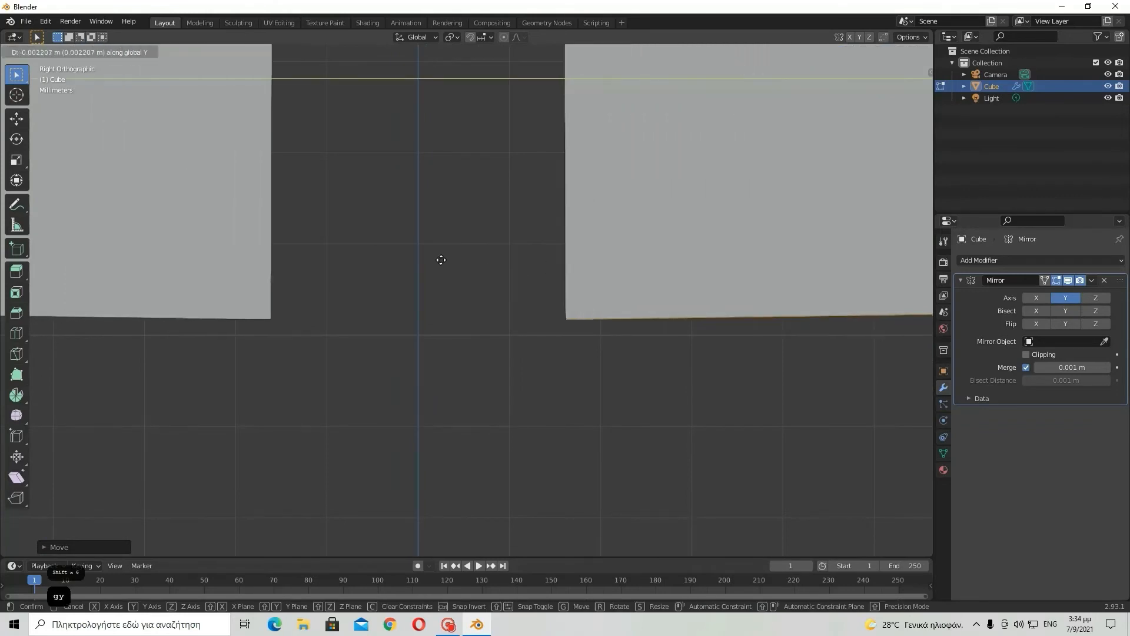
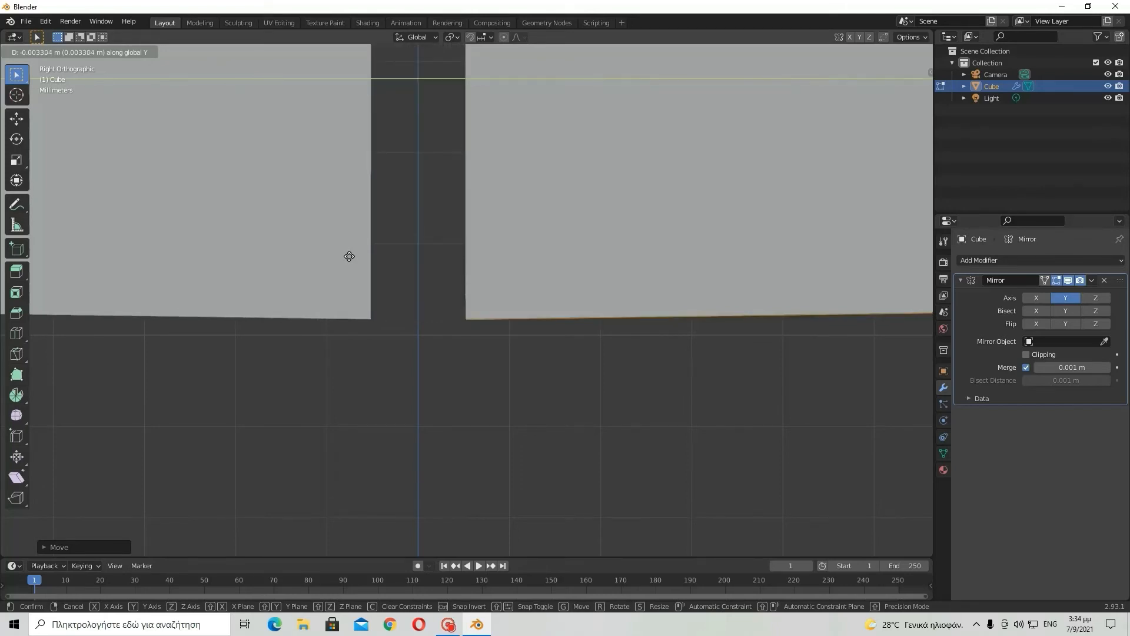
left_click(348, 255)
scroll(436, 255, "down", 3)
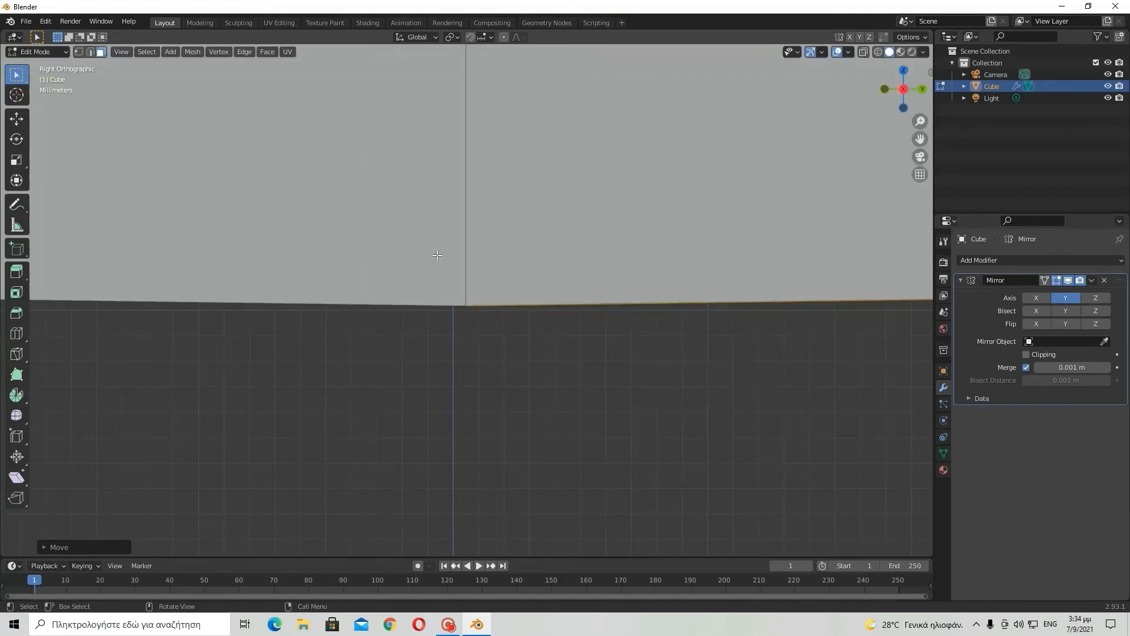
scroll(461, 254, "down", 5)
scroll(461, 254, "up", 6)
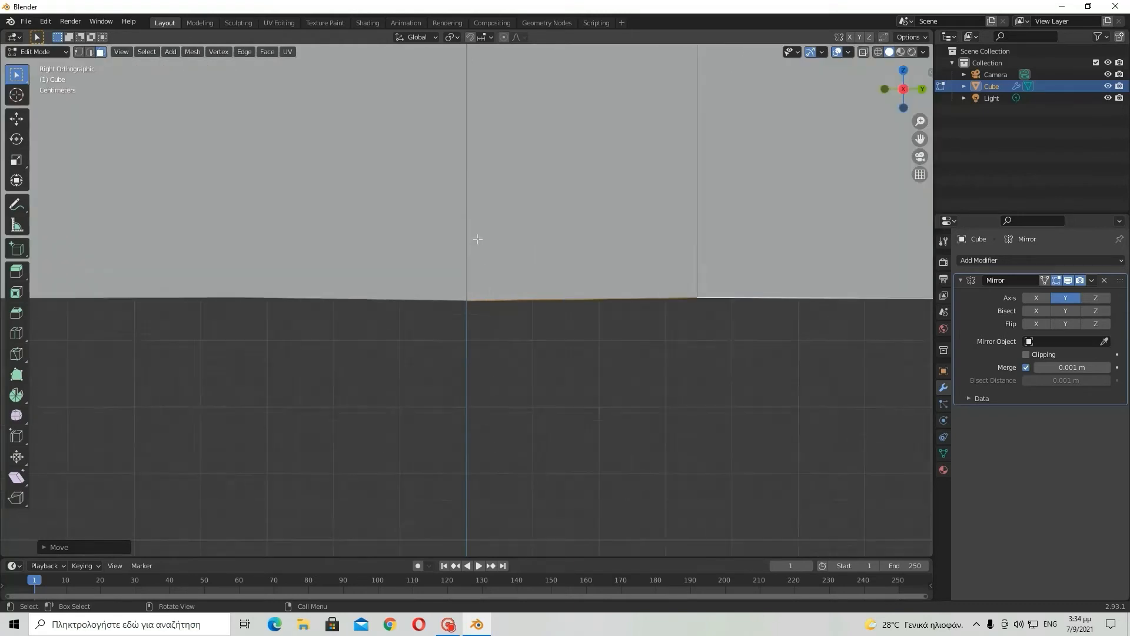
- Select the interior faces along the hip section's centre seam from below and delete them
middle_click_drag(461, 253, 355, 329)
scroll(341, 327, "down", 2)
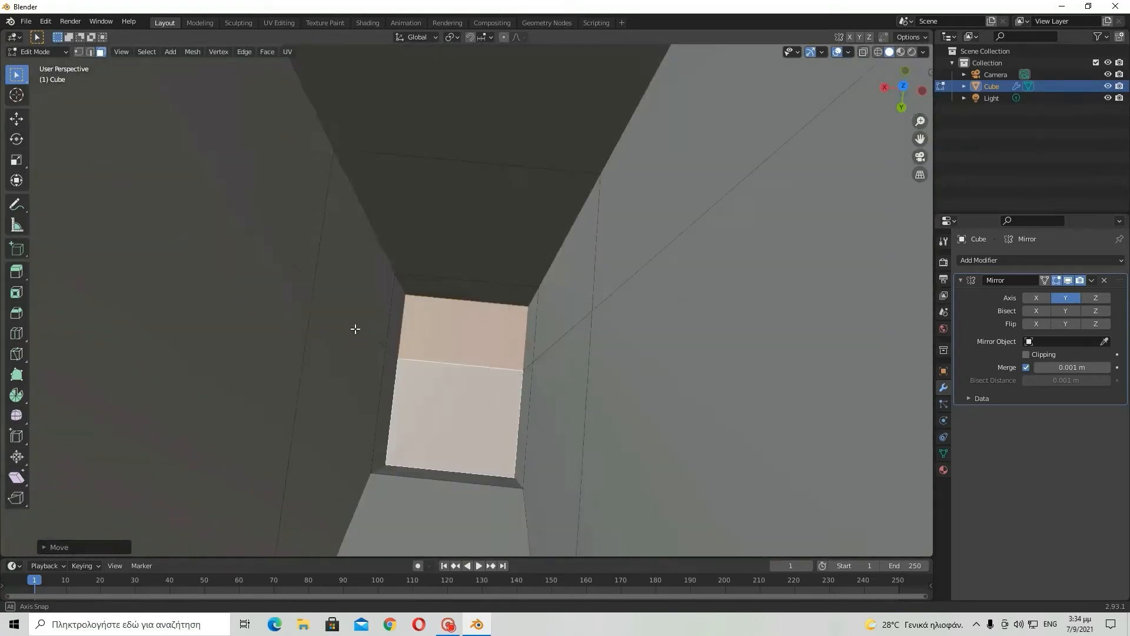
scroll(356, 329, "down", 1)
scroll(356, 328, "down", 2)
key("b")
left_click_drag(439, 87, 465, 293)
scroll(472, 287, "down", 2)
mouse_move(471, 287)
middle_mouse_down()
mouse_move(469, 308)
mouse_move(469, 280)
mouse_move(463, 290)
middle_mouse_up()
scroll(468, 303, "down", 3)
scroll(469, 280, "up", 2)
scroll(464, 287, "up", 3)
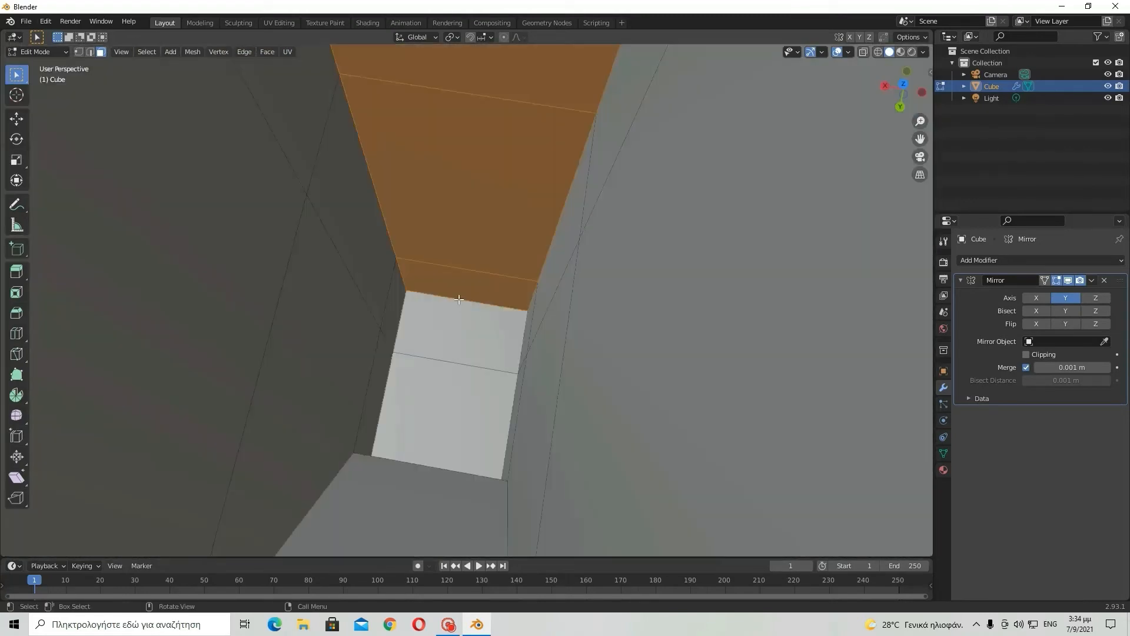
key("Delete")
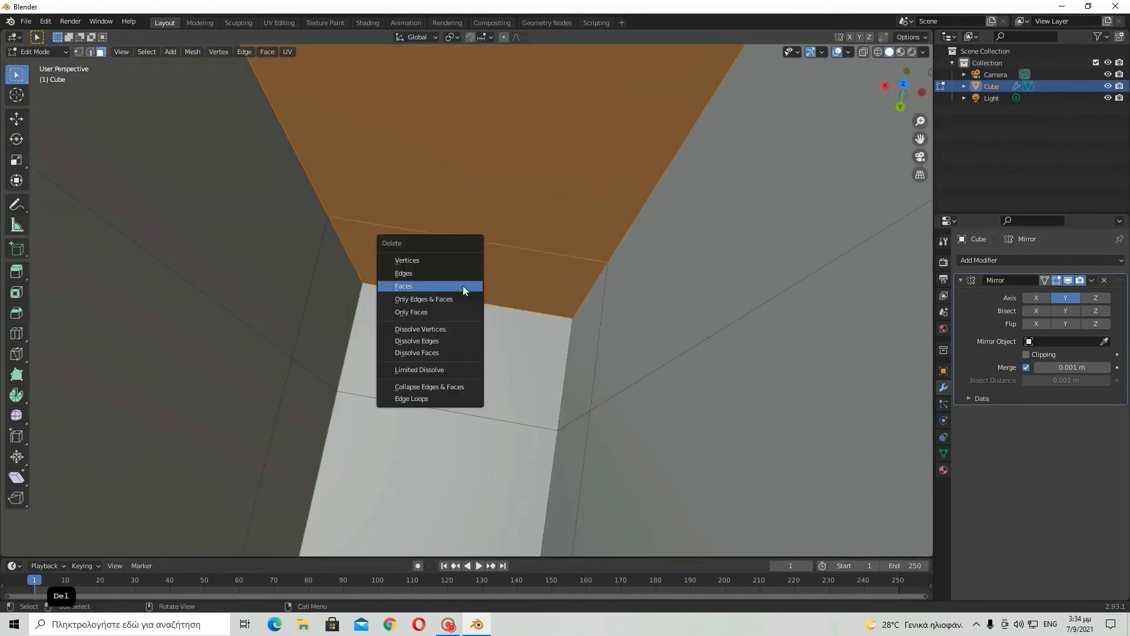
left_click(463, 287)
- Try to extrude only the hip section's outer bottom face downward as a leg, and undo the attempt
middle_click_drag(463, 286, 445, 237)
scroll(445, 237, "up", 4)
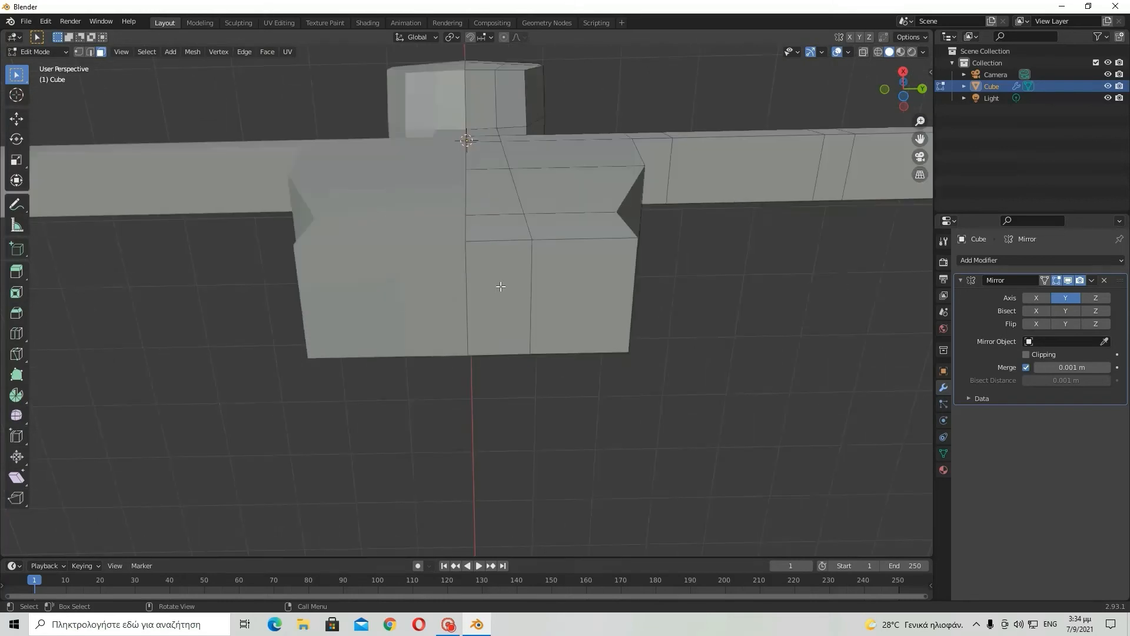
left_click(501, 287)
left_click(589, 312, "shift")
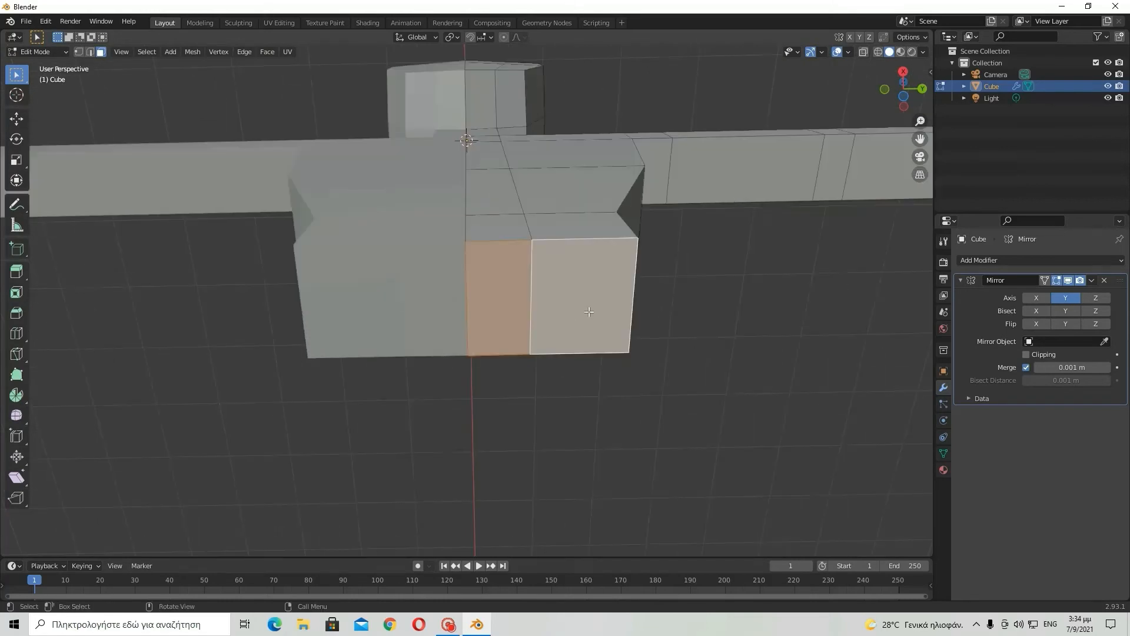
left_click(904, 72)
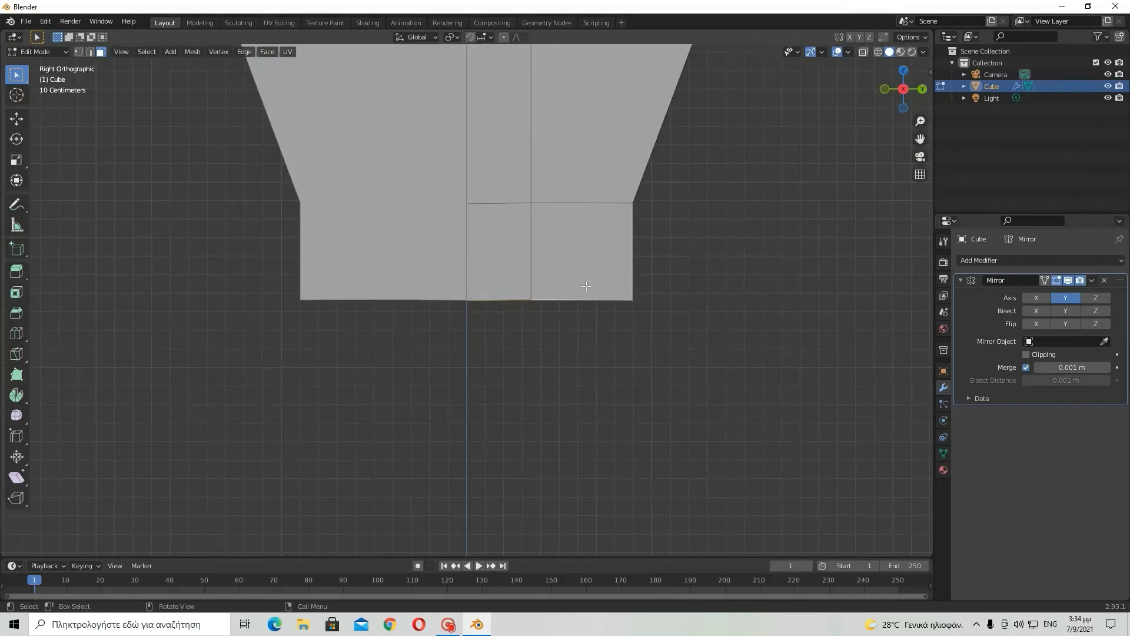
middle_click_drag(587, 285, 589, 309)
left_click(588, 309)
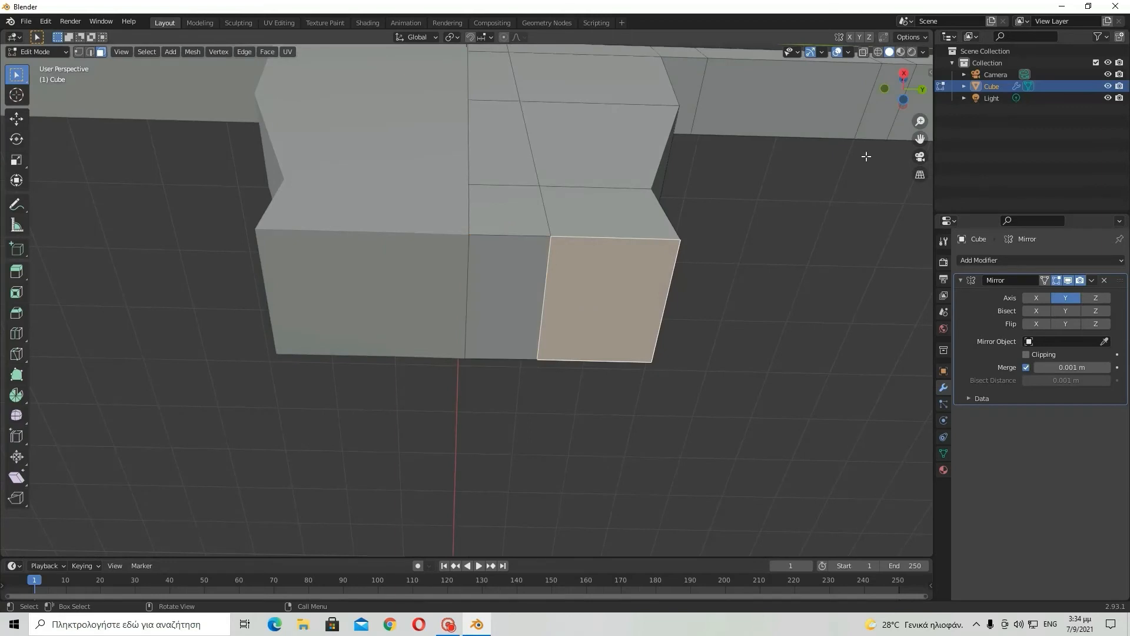
left_click(904, 73)
scroll(636, 348, "down", 5)
key("e")
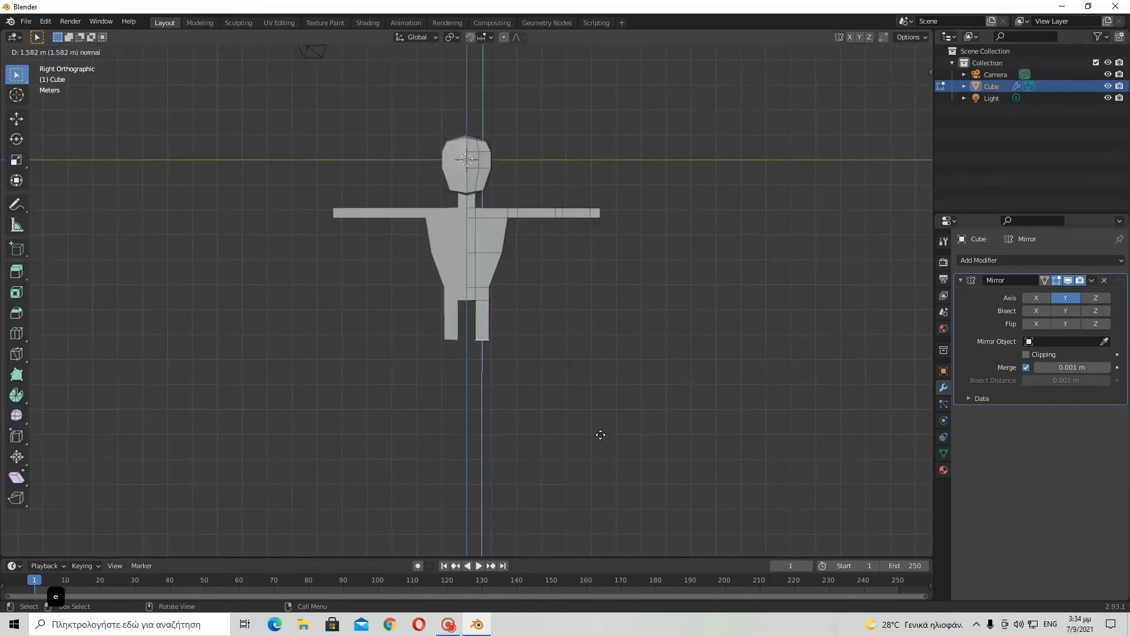
right_click(606, 429)
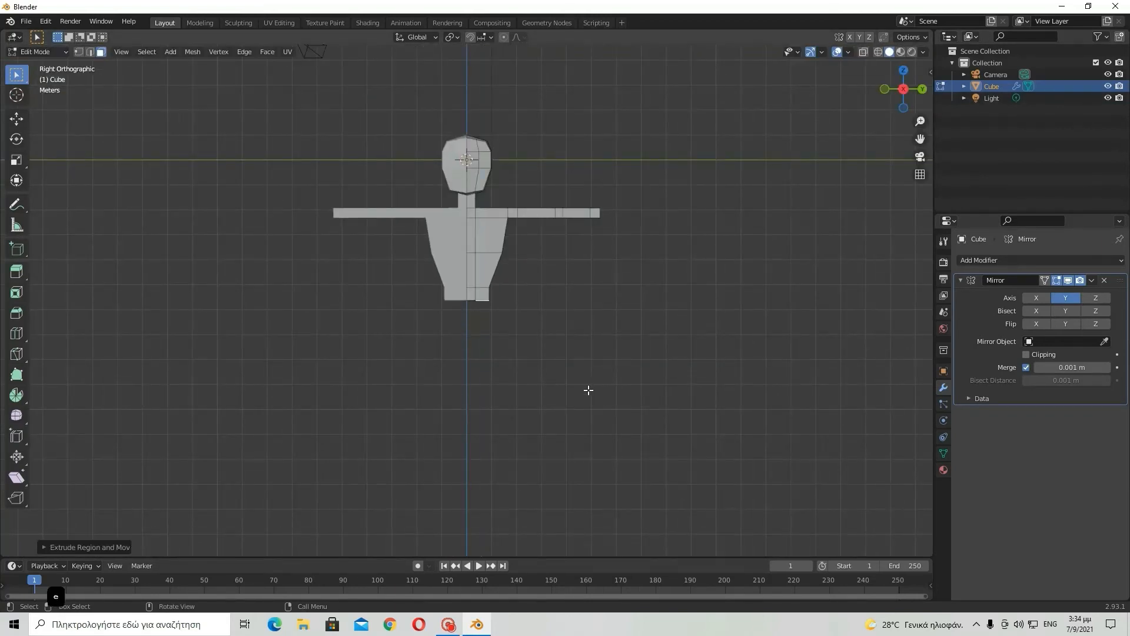
middle_click_drag(588, 389, 585, 293)
key("ctrl+z")
key("ctrl+z")
scroll(554, 330, "up", 8)
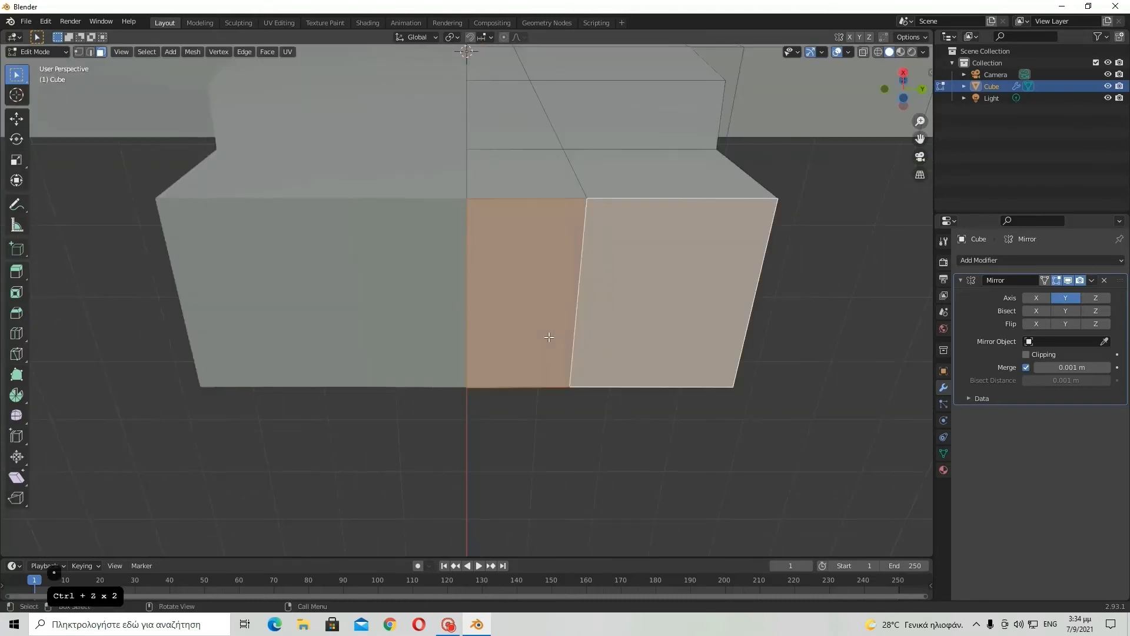
- Add two lengthwise loop cuts in the strip beside the centre seam, the second one closer to the seam
left_click(596, 300, "shift")
middle_click_drag(536, 277, 557, 323)
left_click(17, 337)
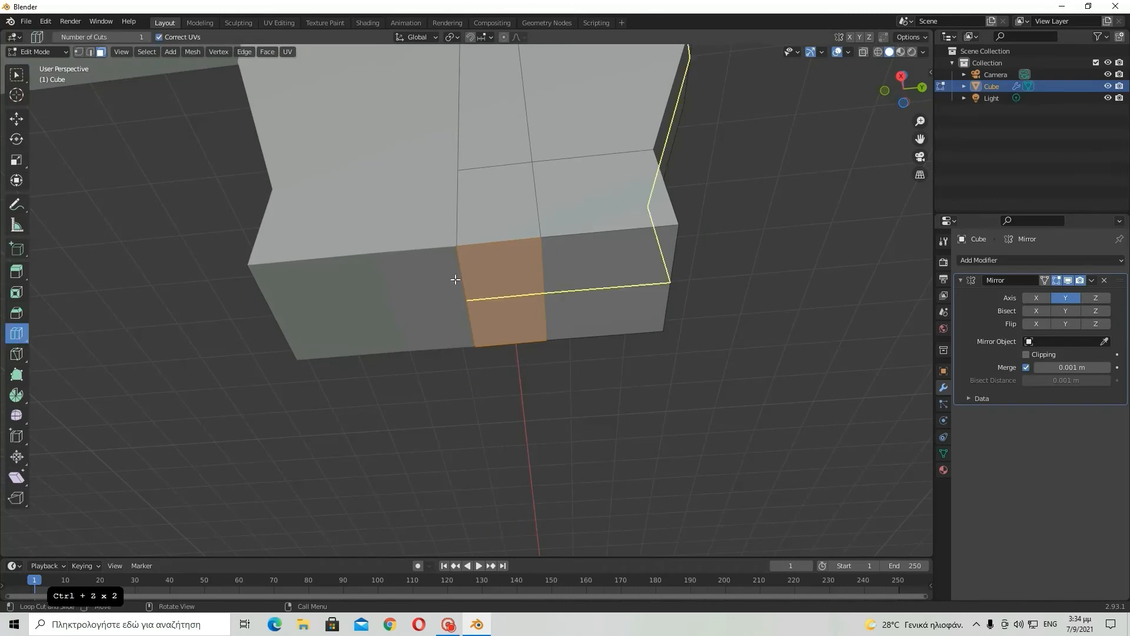
left_click(503, 252)
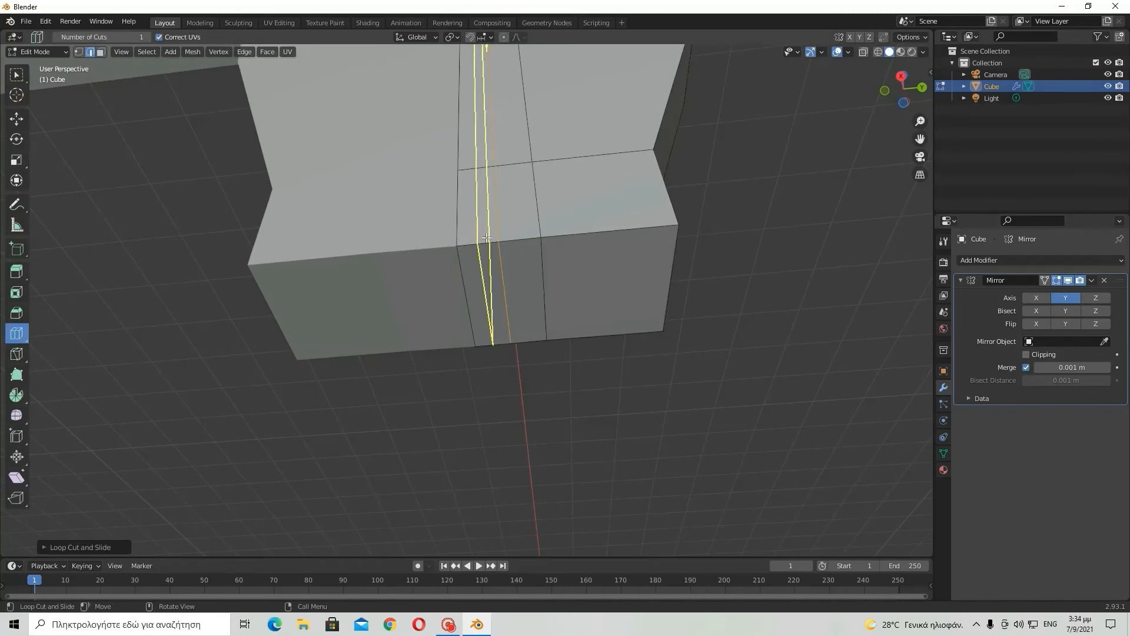
left_click(487, 238)
- Select the hip's bottom faces except the narrow strip at the seam and extrude them about 1.7 m downward as the upper leg
left_click(16, 74)
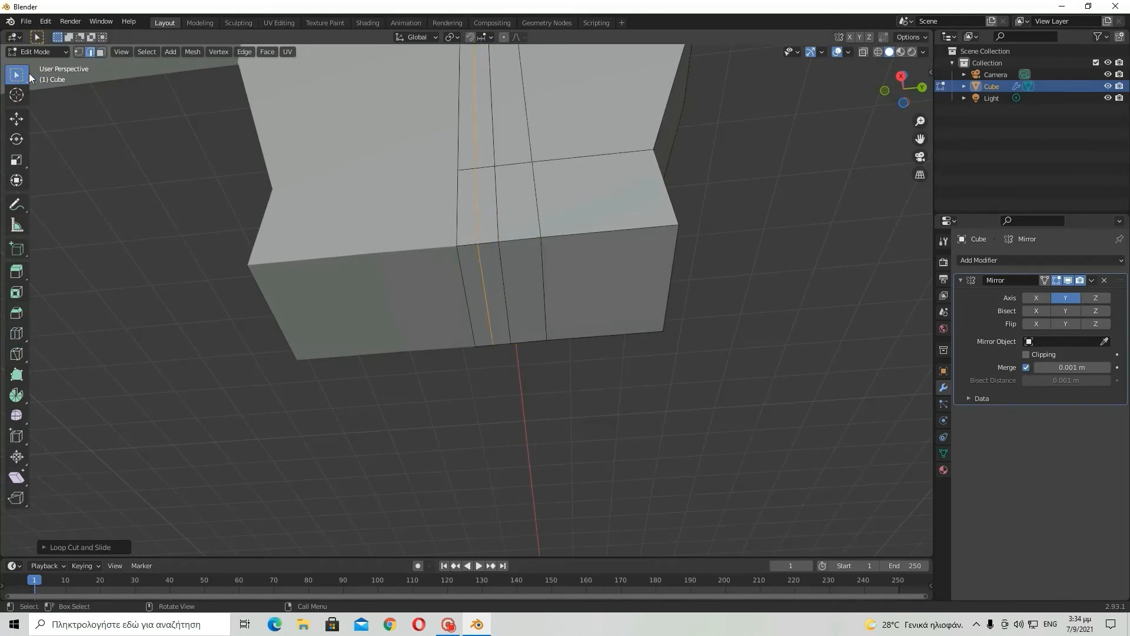
left_click(101, 51)
left_click_drag(494, 269, 577, 290)
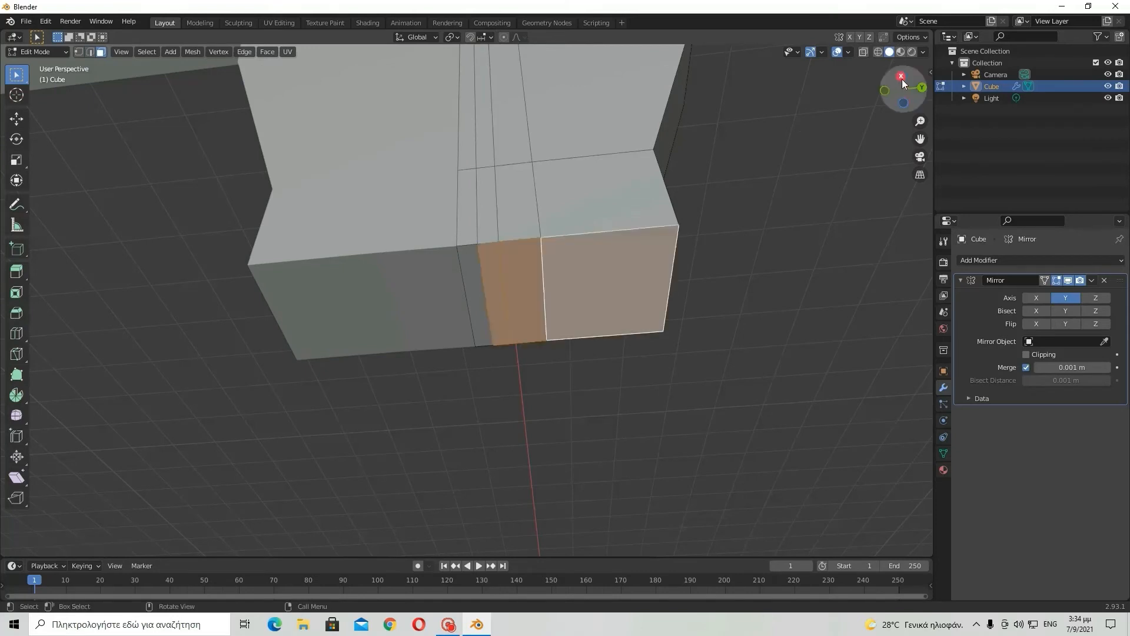
left_click(902, 77)
key("e")
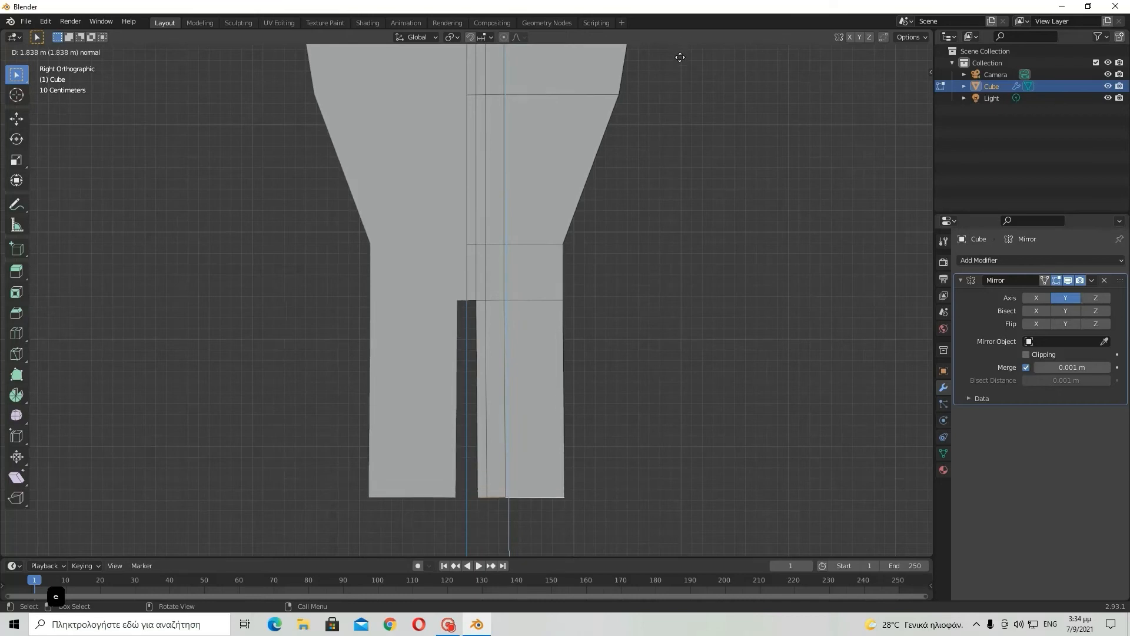
left_click(684, 549)
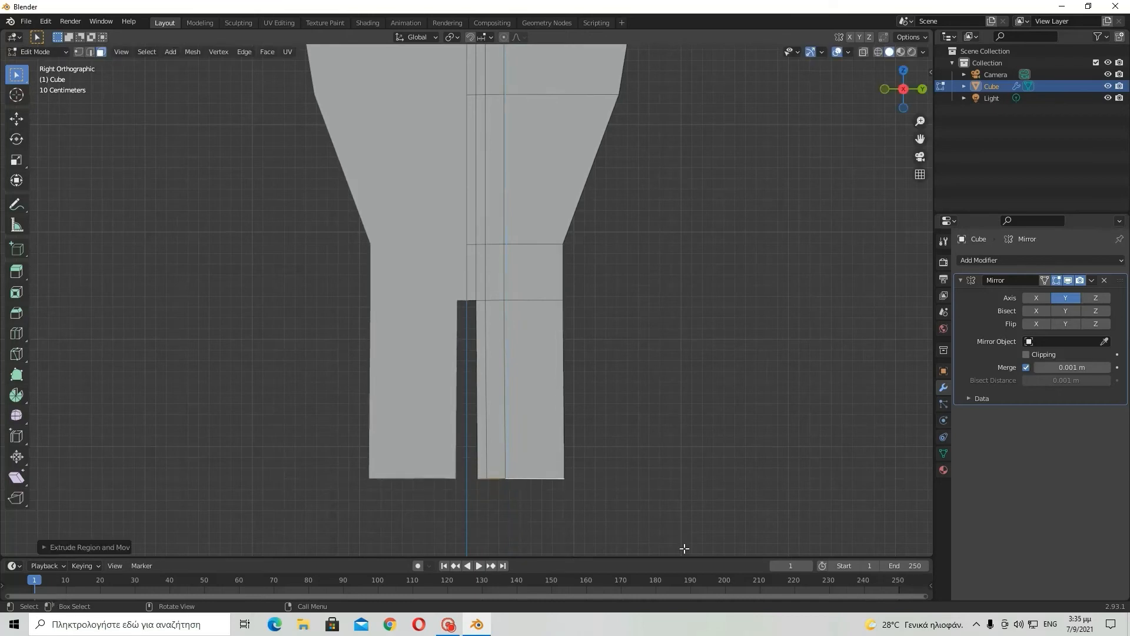
- Extrude the leg's bottom faces about 0.4 m further downward to form the knee section
scroll(647, 452, "down", 5)
key("e")
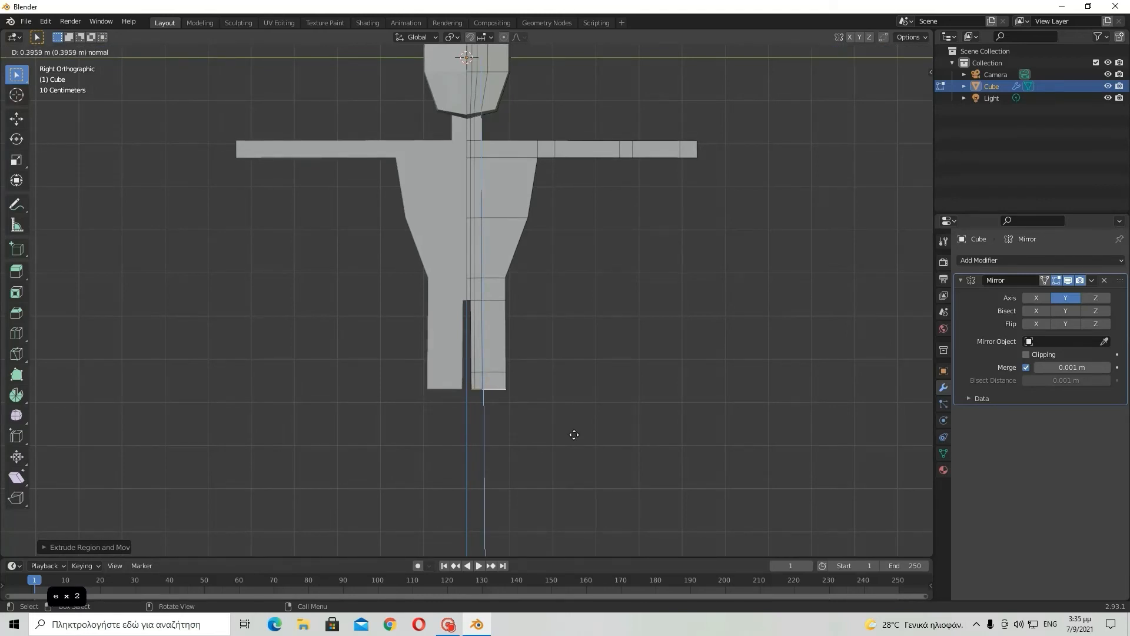
left_click(574, 435)
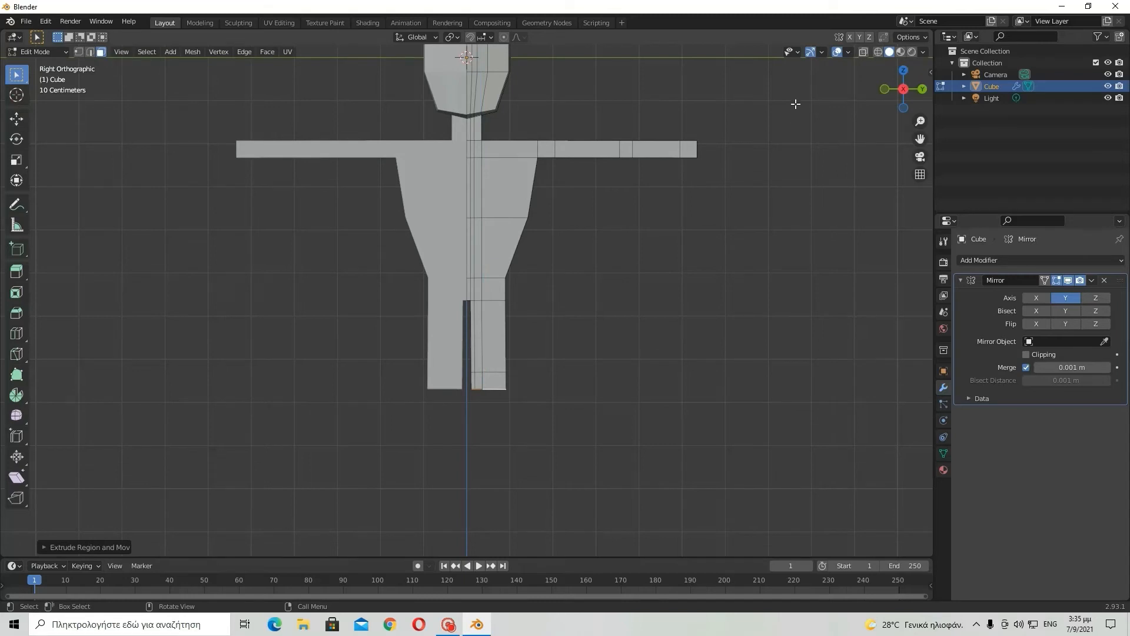
- With X-ray on, select the whole knee section and move it about 0.25 m down along Z, then turn X-ray off
left_click(863, 52)
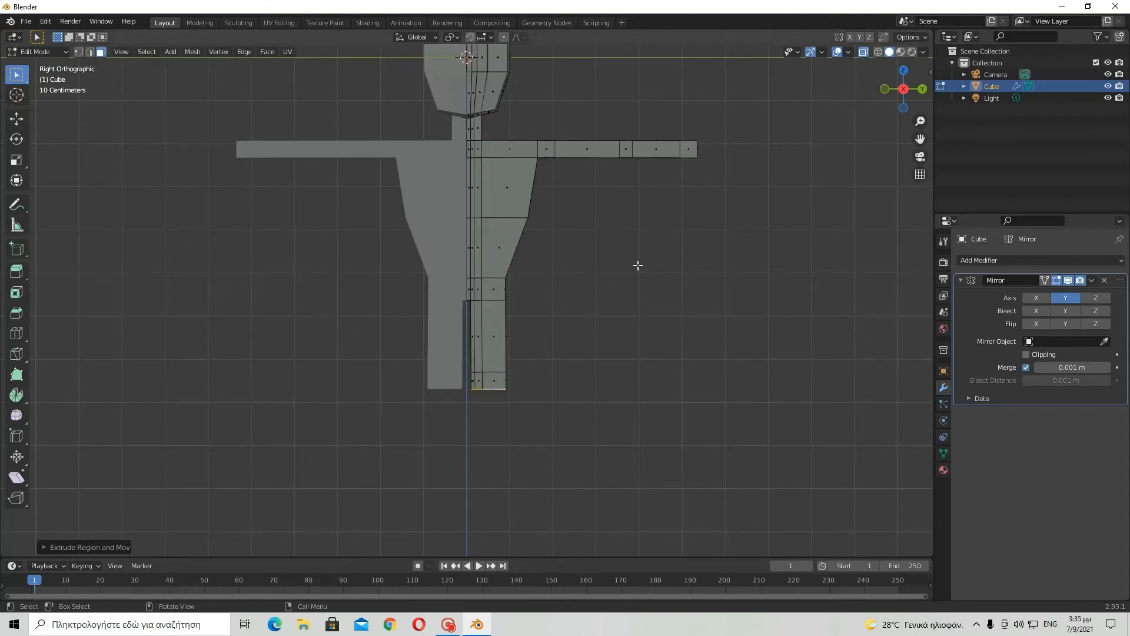
left_click_drag(469, 366, 509, 410)
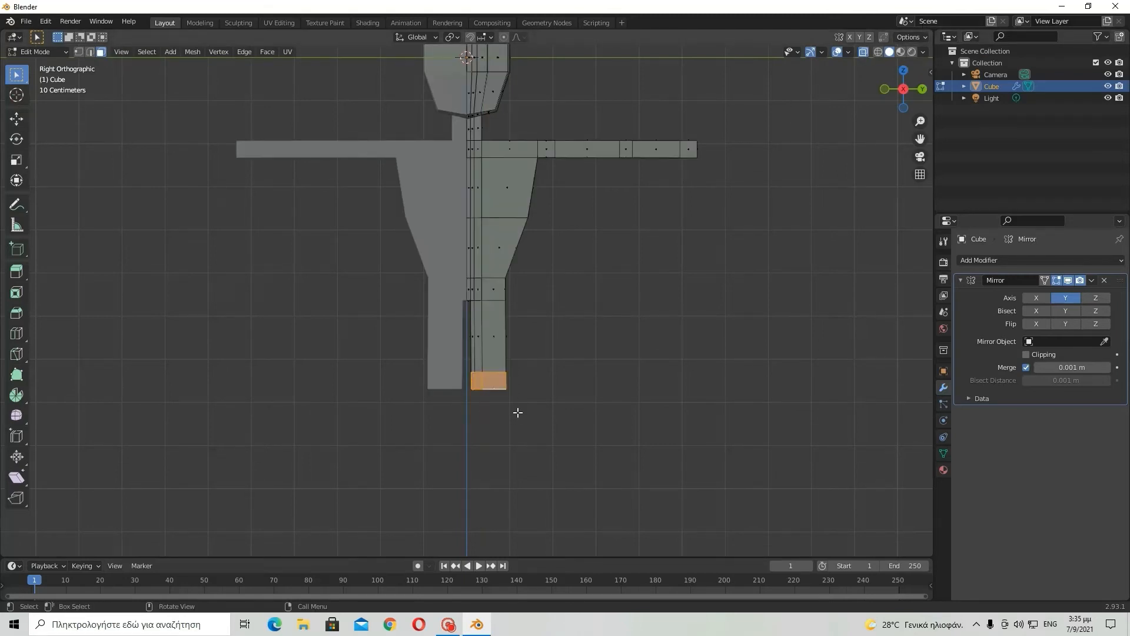
key("g")
key("z")
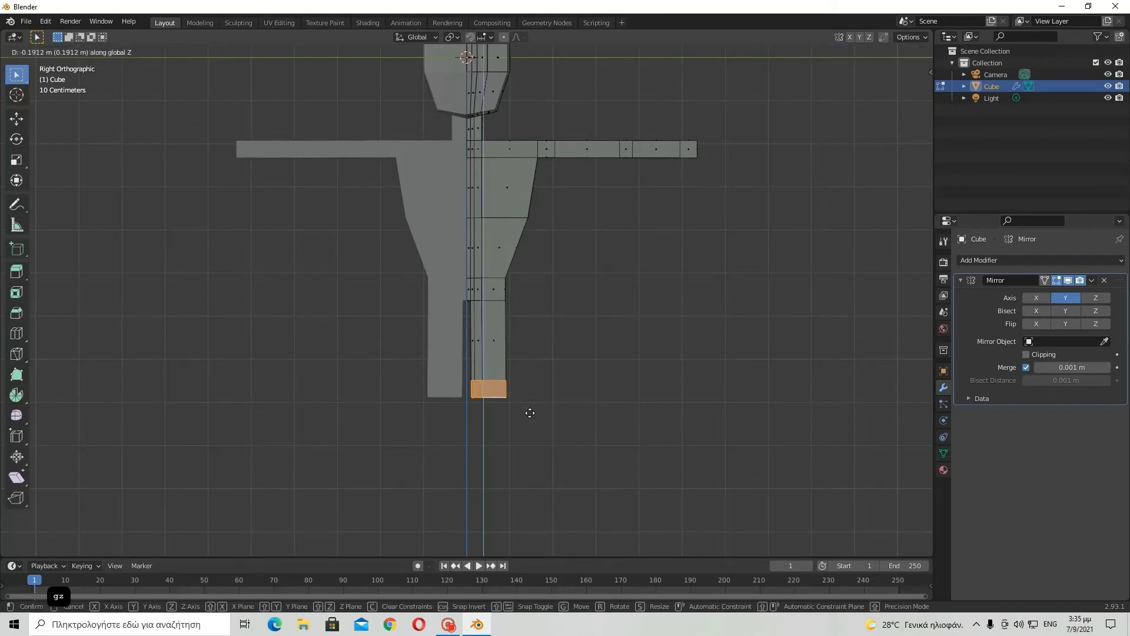
left_click(530, 415)
key("Tab")
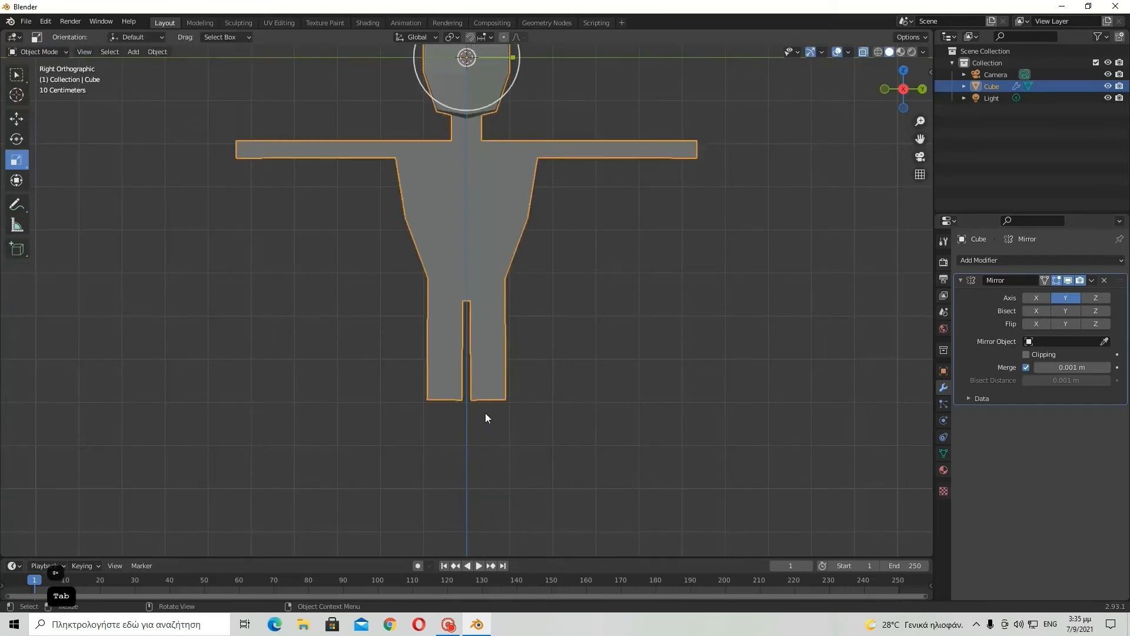
key("Tab")
left_click(863, 52)
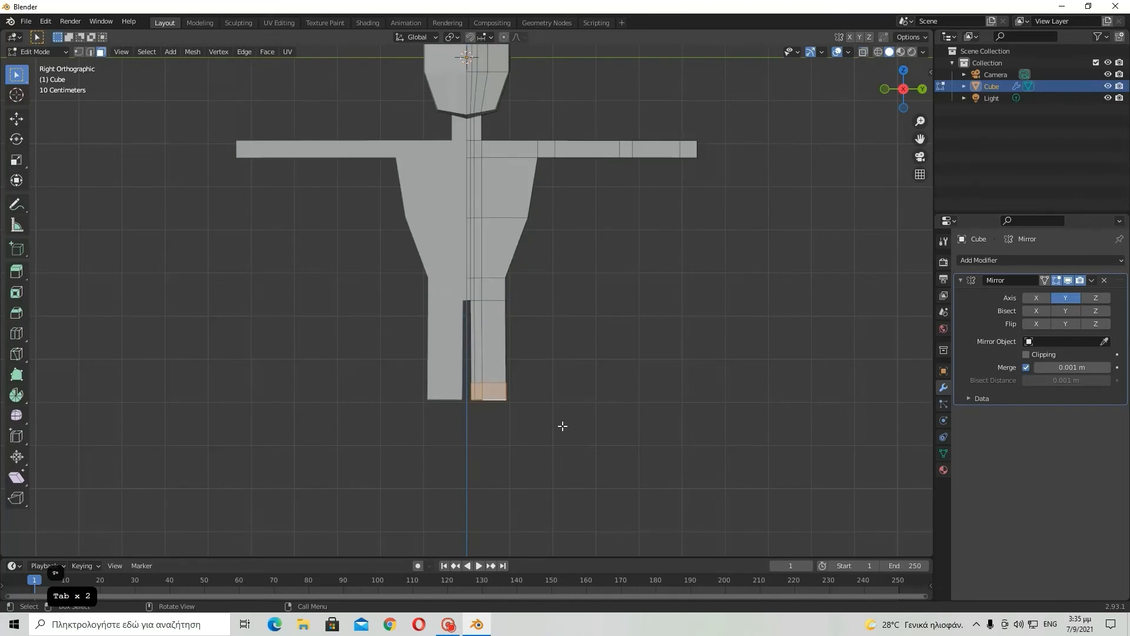
- Extrude the leg's bottom faces about 1.3 m down as the lower leg, and about 0.3 m further as the foot section
middle_click_drag(560, 426, 486, 388)
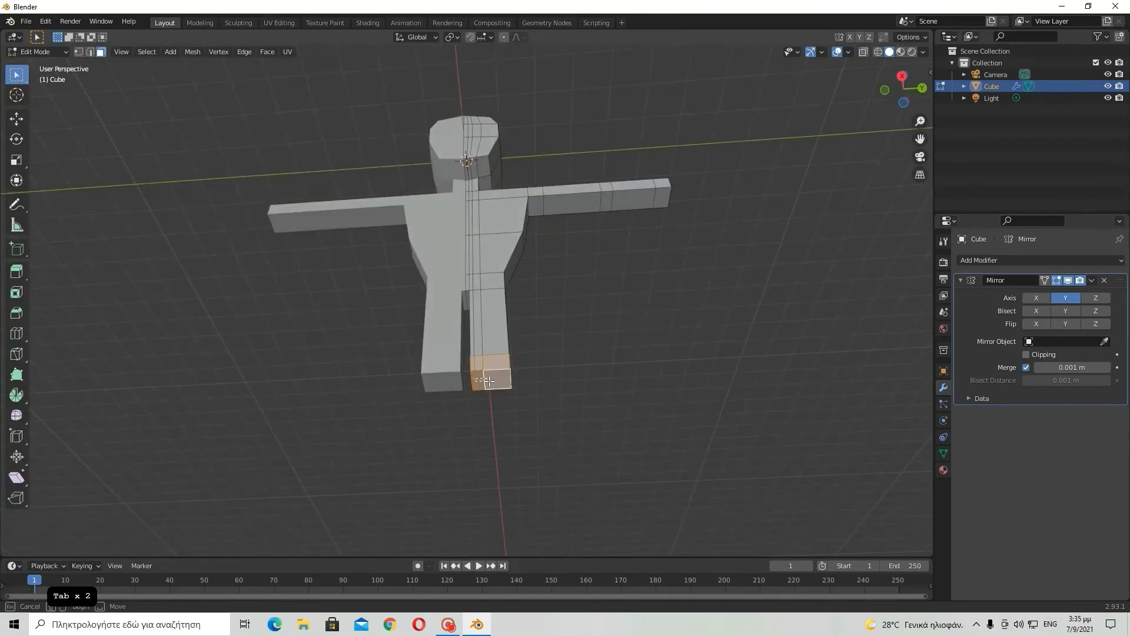
left_click(903, 77)
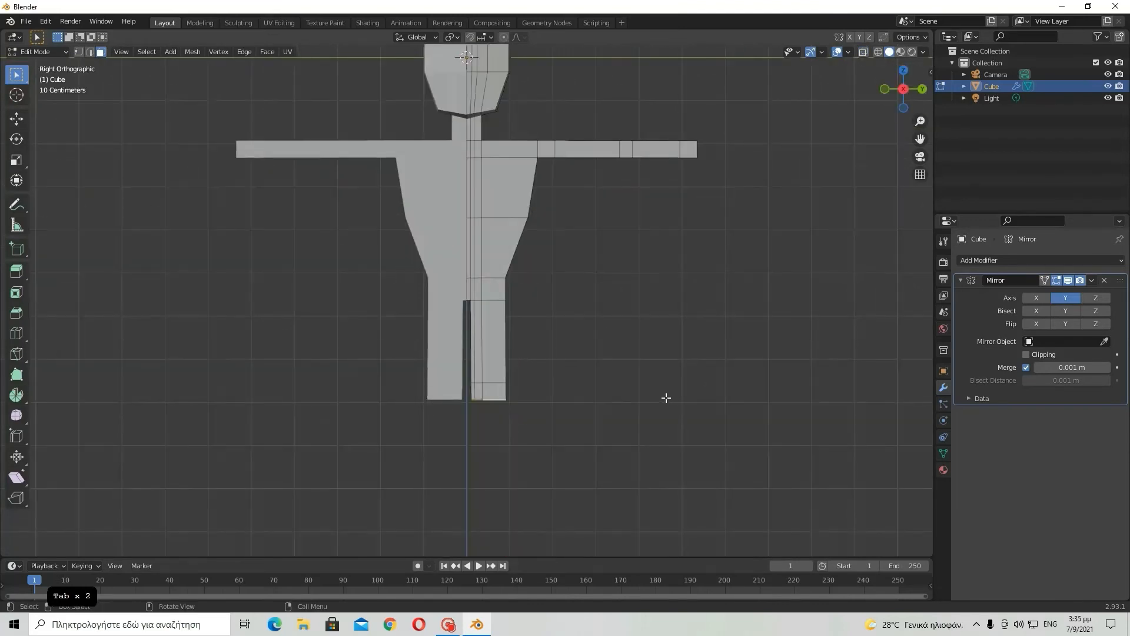
key("e")
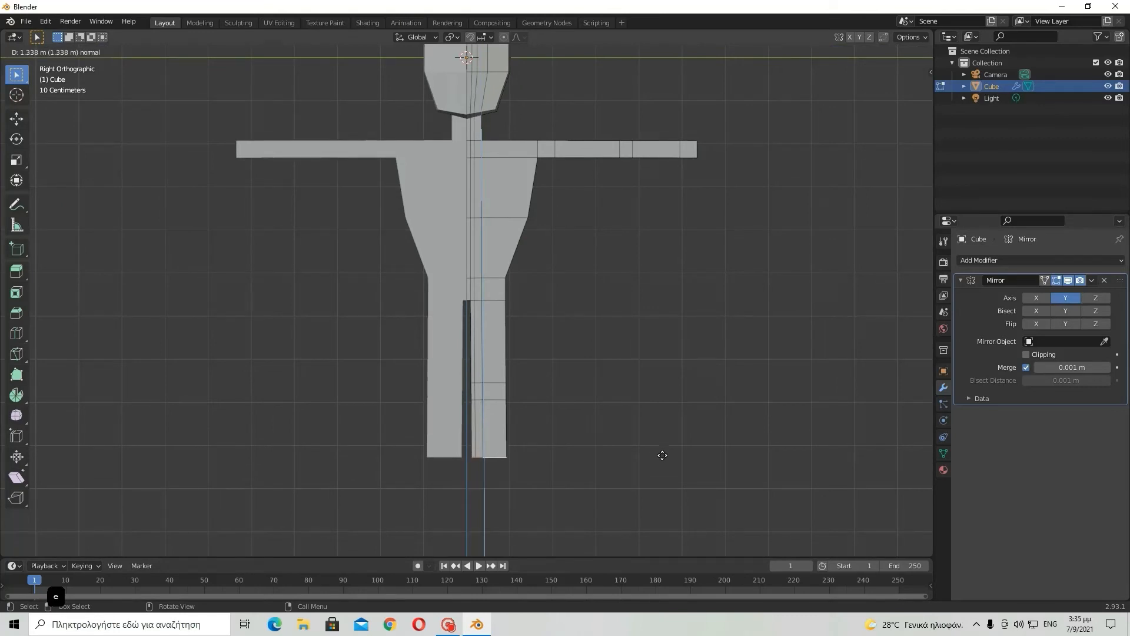
left_click(662, 455)
key("e")
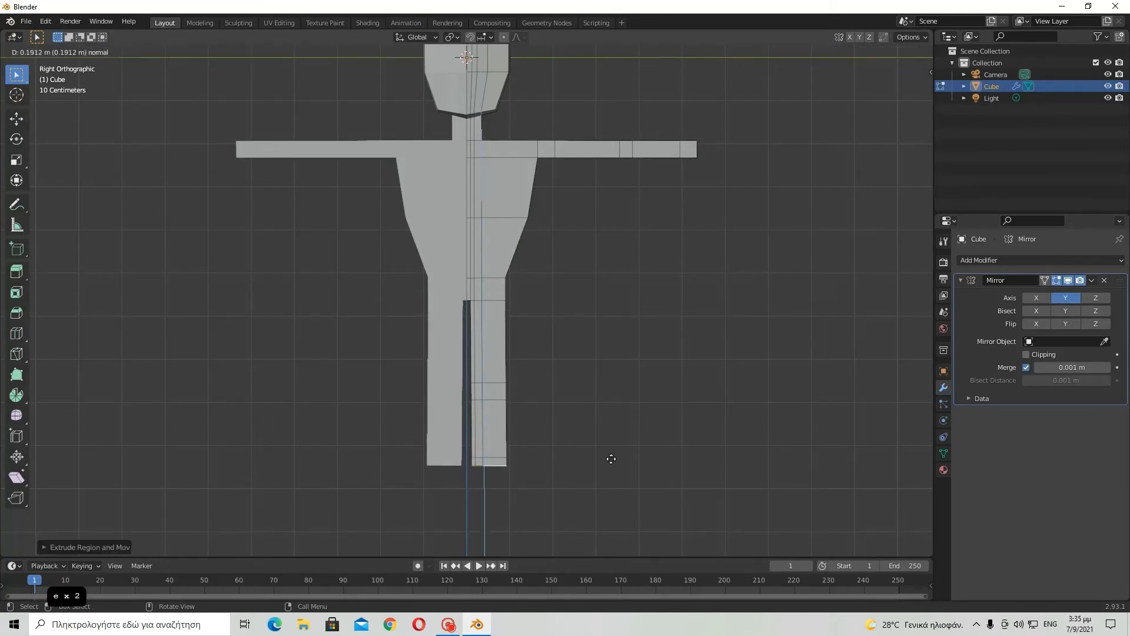
right_click(611, 463)
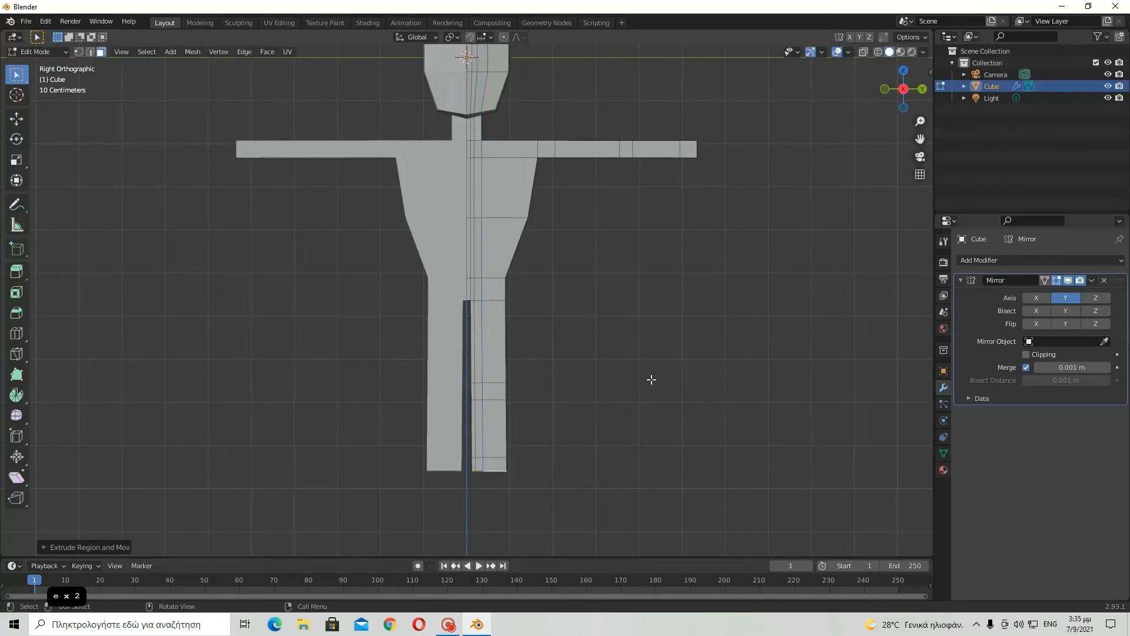
- Select the front faces of the foot section and extrude them about 1.1 m forward to form the foot
middle_click_drag(651, 380, 587, 412)
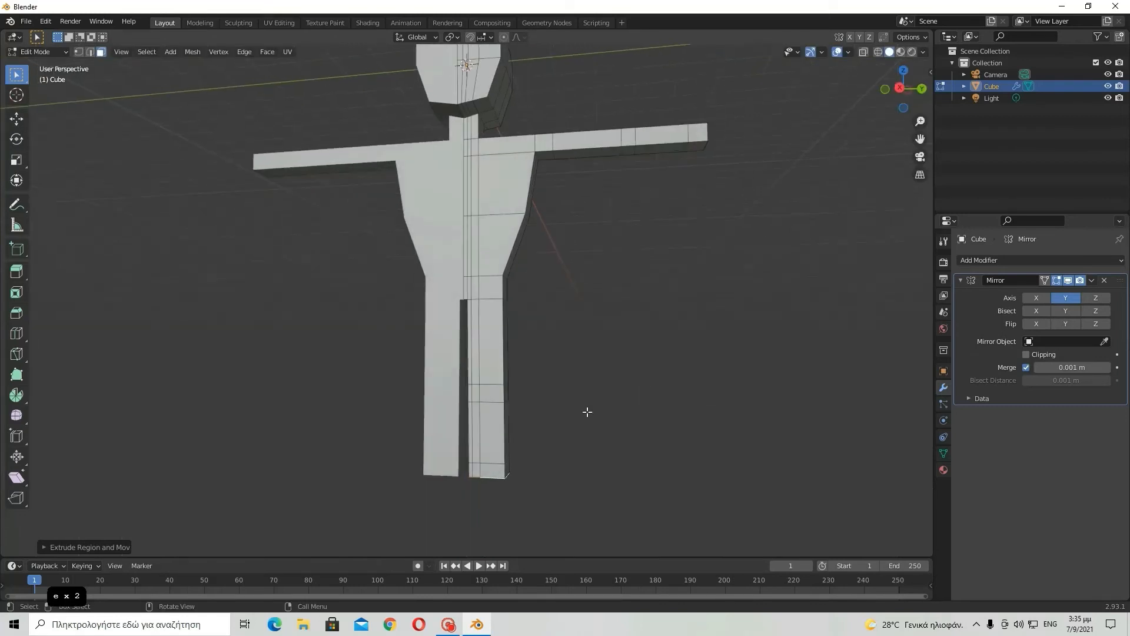
left_click(486, 471)
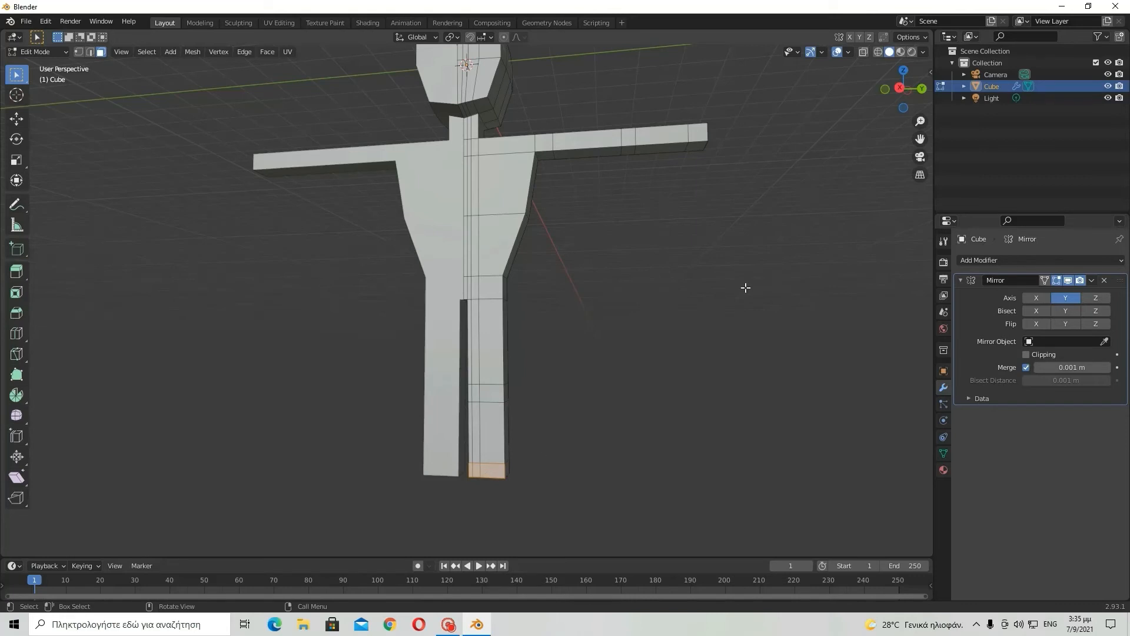
left_click(901, 87)
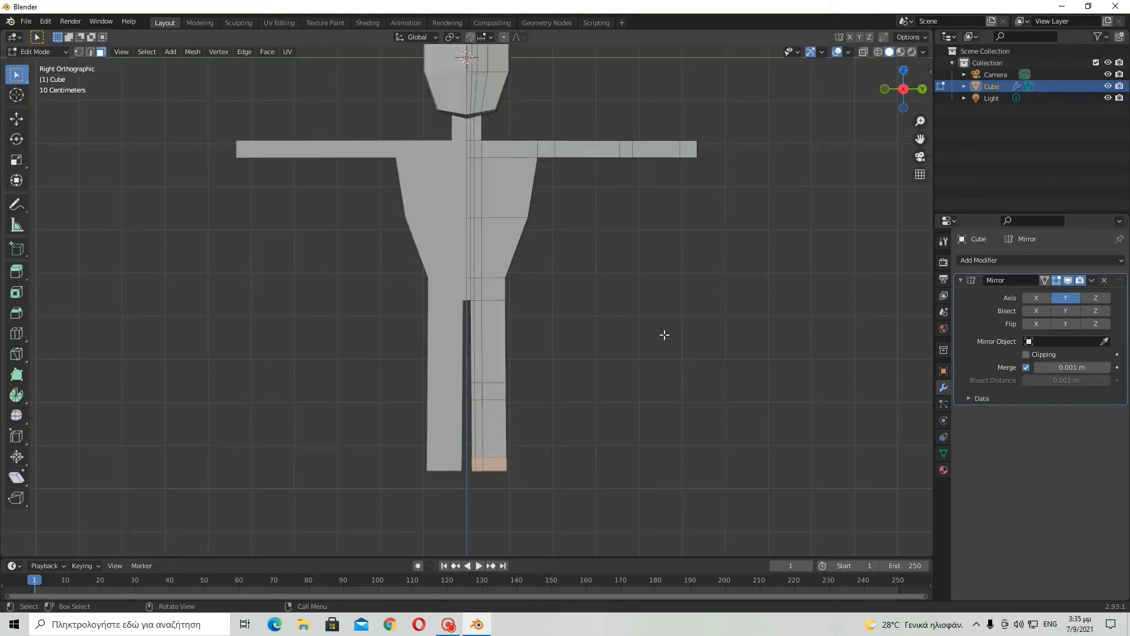
left_click(922, 89)
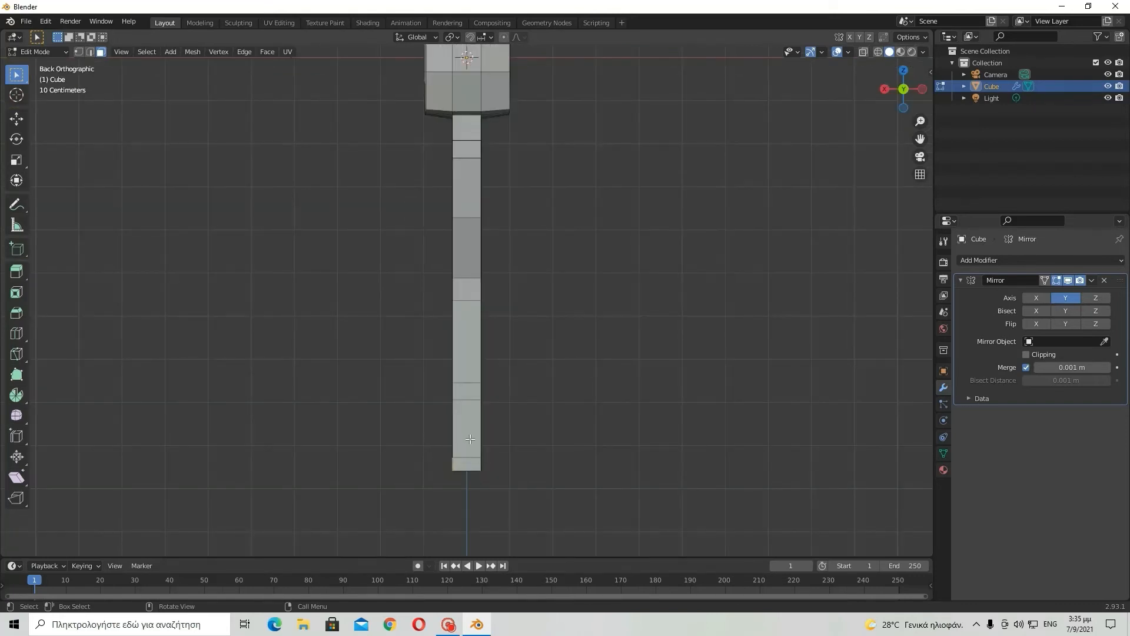
key("e")
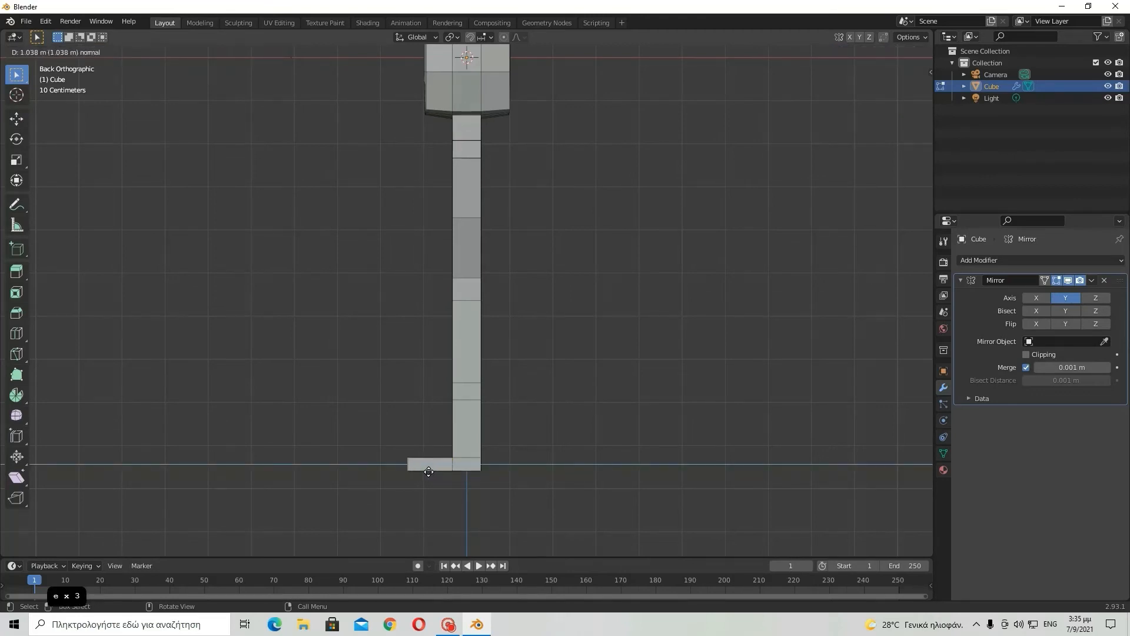
left_click(426, 472)
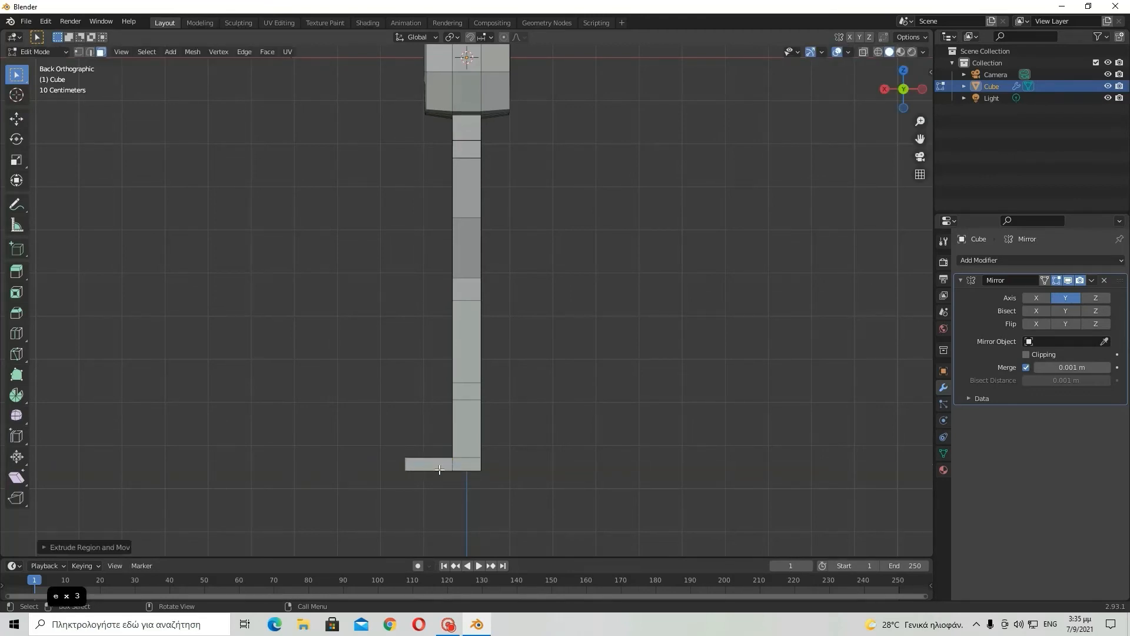
- Show the character in the right orthographic view with X-ray on
middle_click_drag(453, 471, 484, 421)
scroll(498, 418, "up", 2)
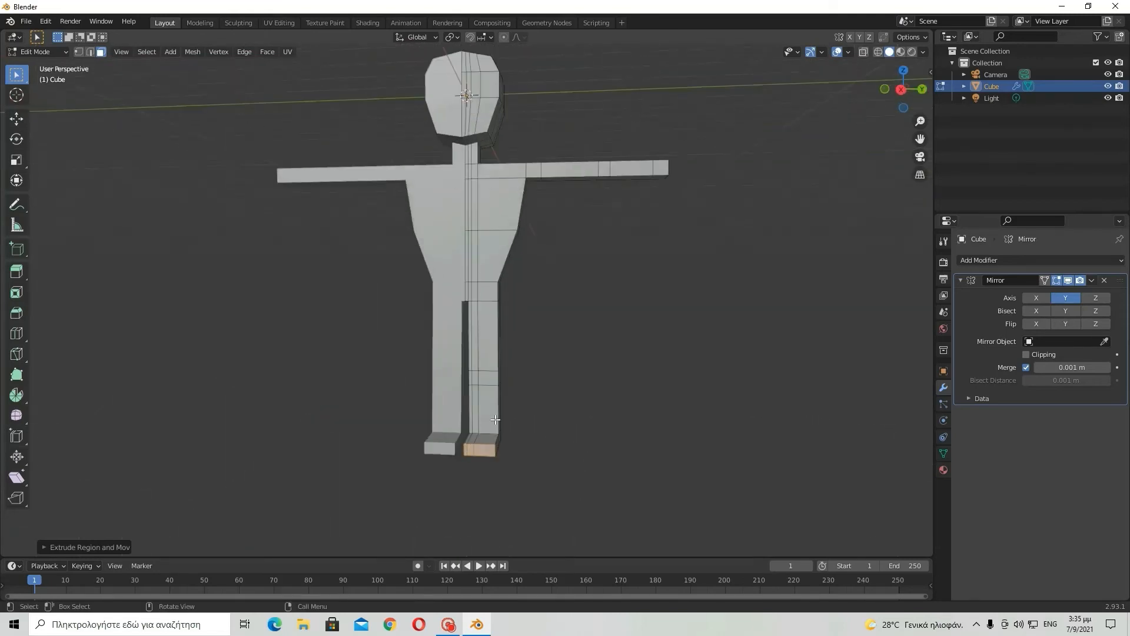
left_click(905, 91)
left_click(862, 53)
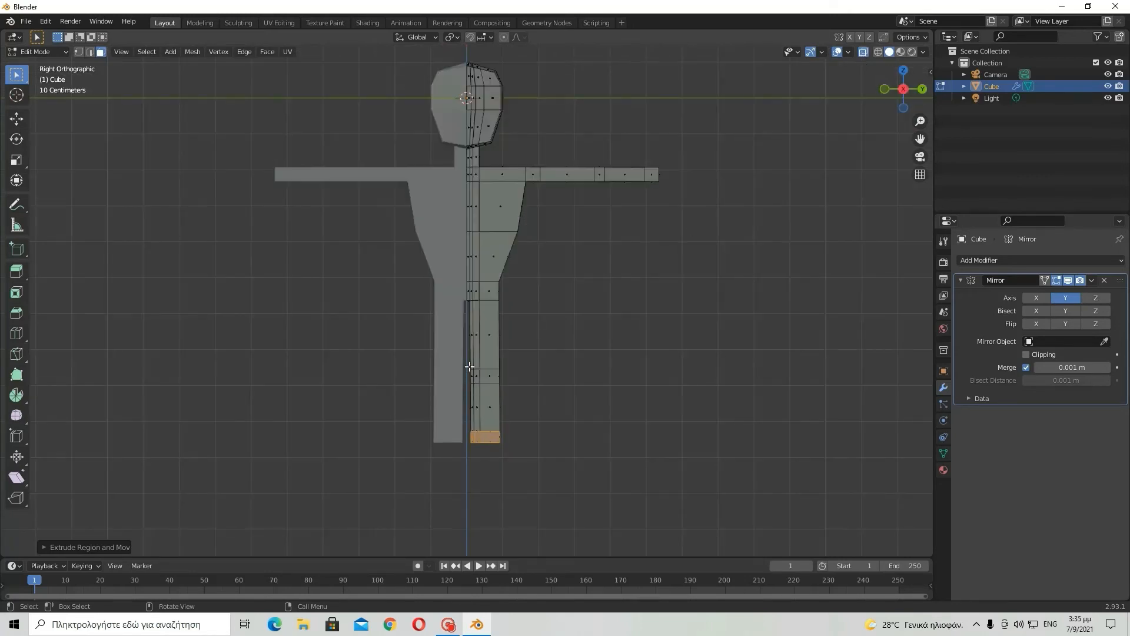
key("b")
left_click_drag(512, 391, 512, 391)
key("g")
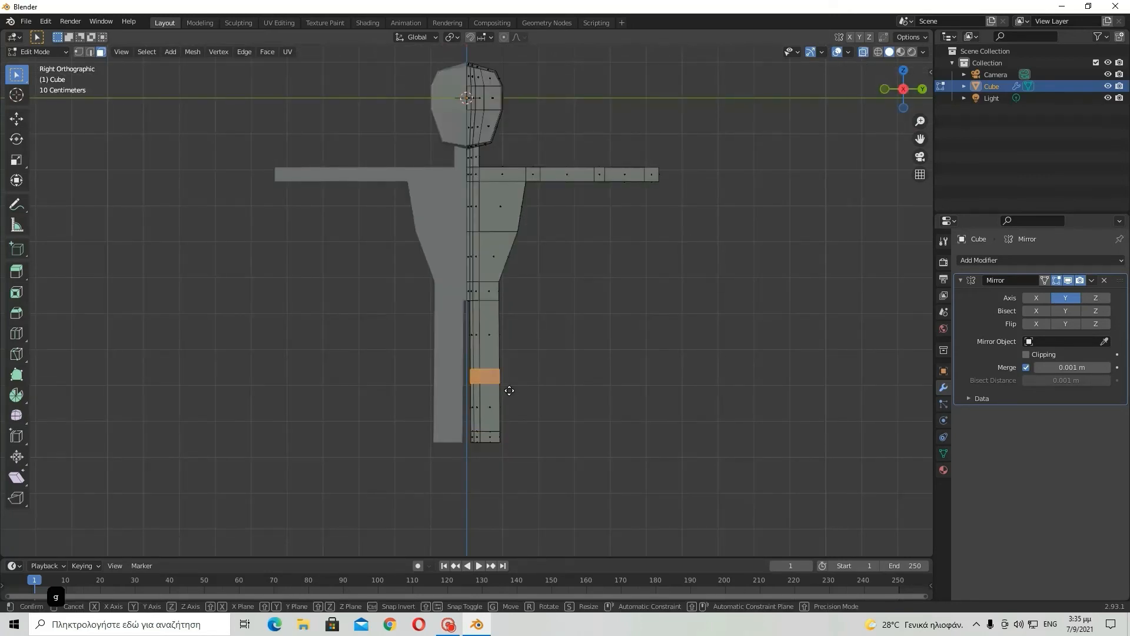
key("z")
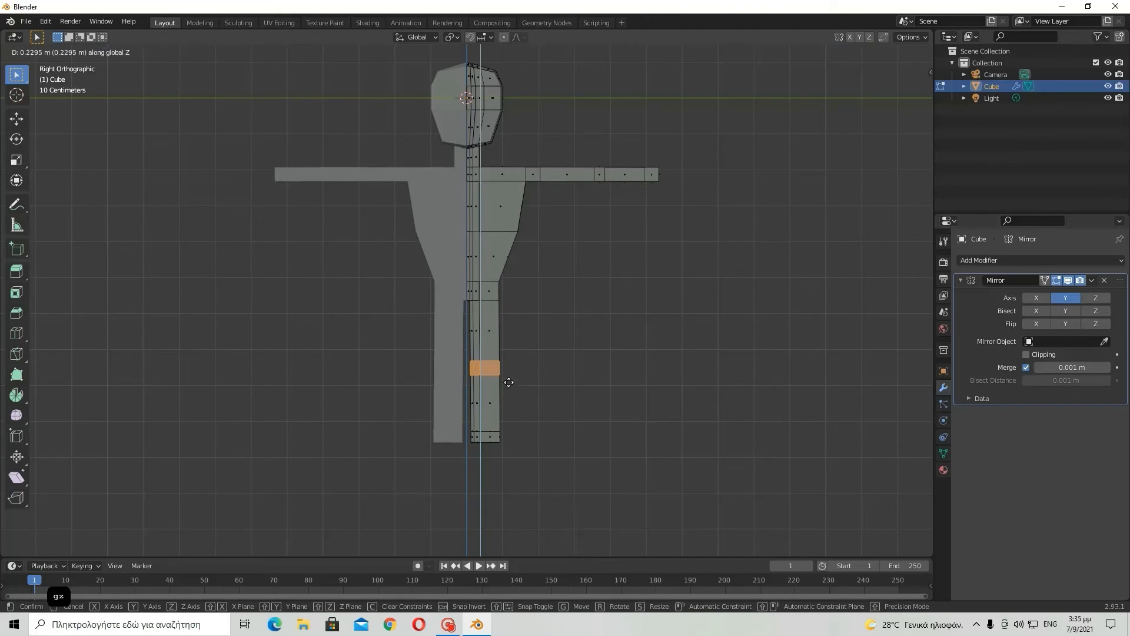
left_click(509, 383)
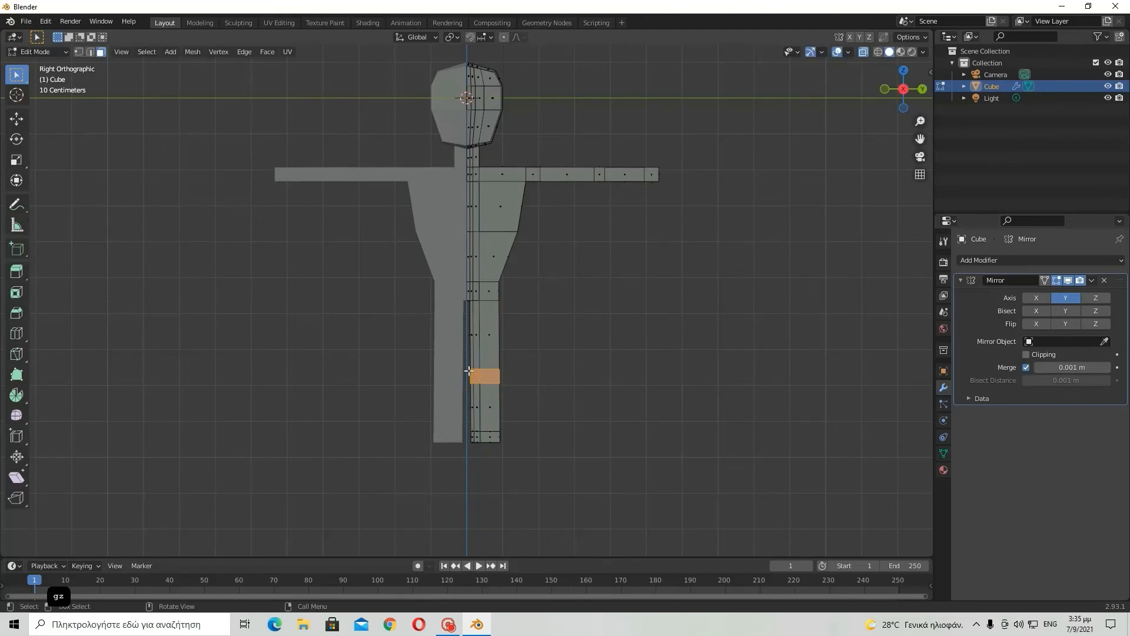
- Select the whole leg from the knee section down to the foot, move it about 0.2 m up along Z, and turn X-ray off
left_click_drag(469, 370, 518, 459)
key("g")
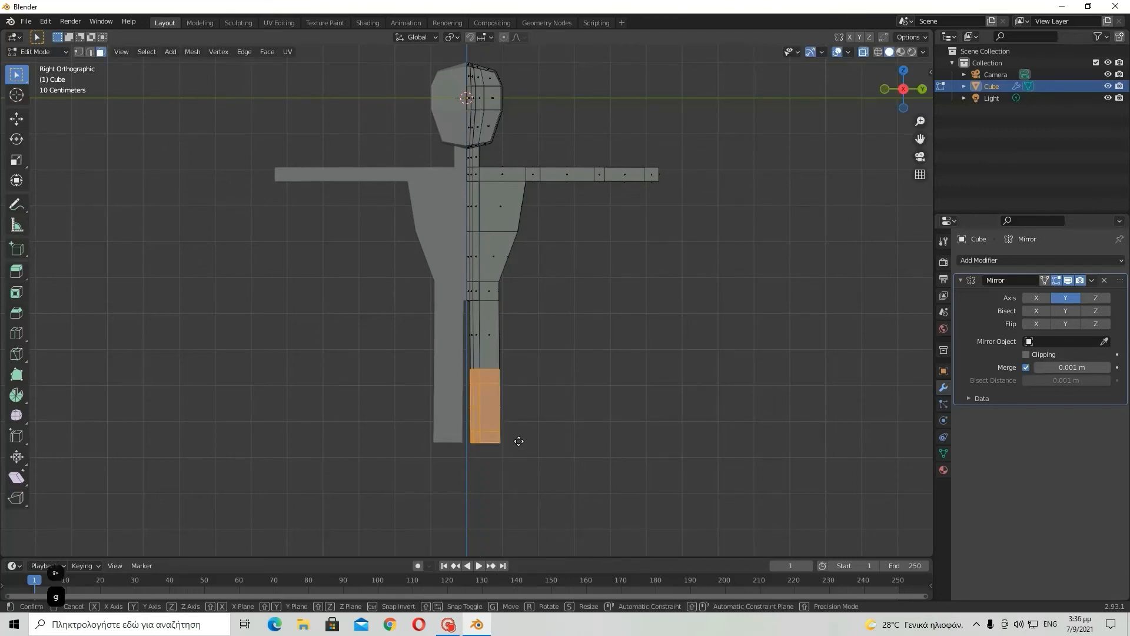
key("z")
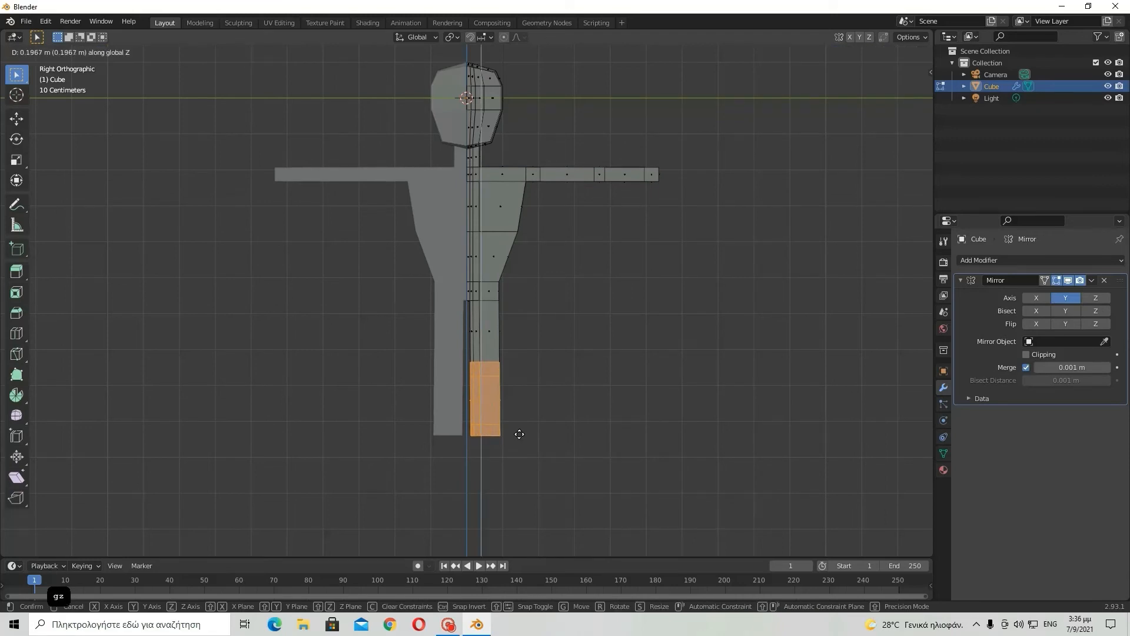
left_click(521, 433)
key("Tab")
key("Tab")
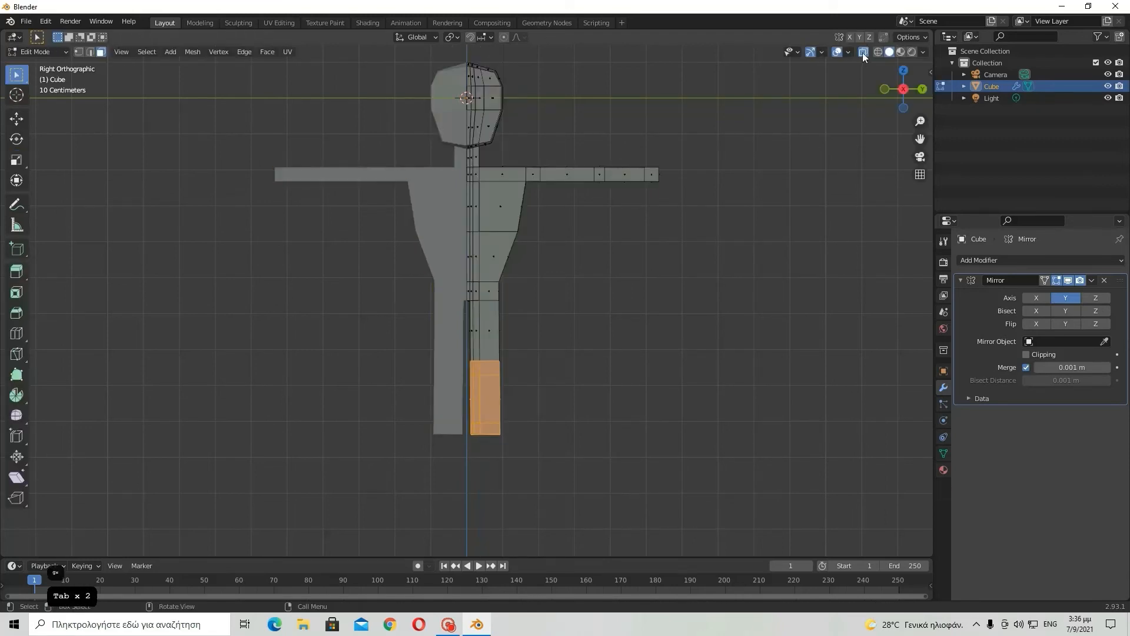
middle_click_drag(863, 52, 549, 272)
- Add three evenly spaced horizontal loop cuts that divide the end face of the arm into four strips
scroll(612, 380, "up", 4)
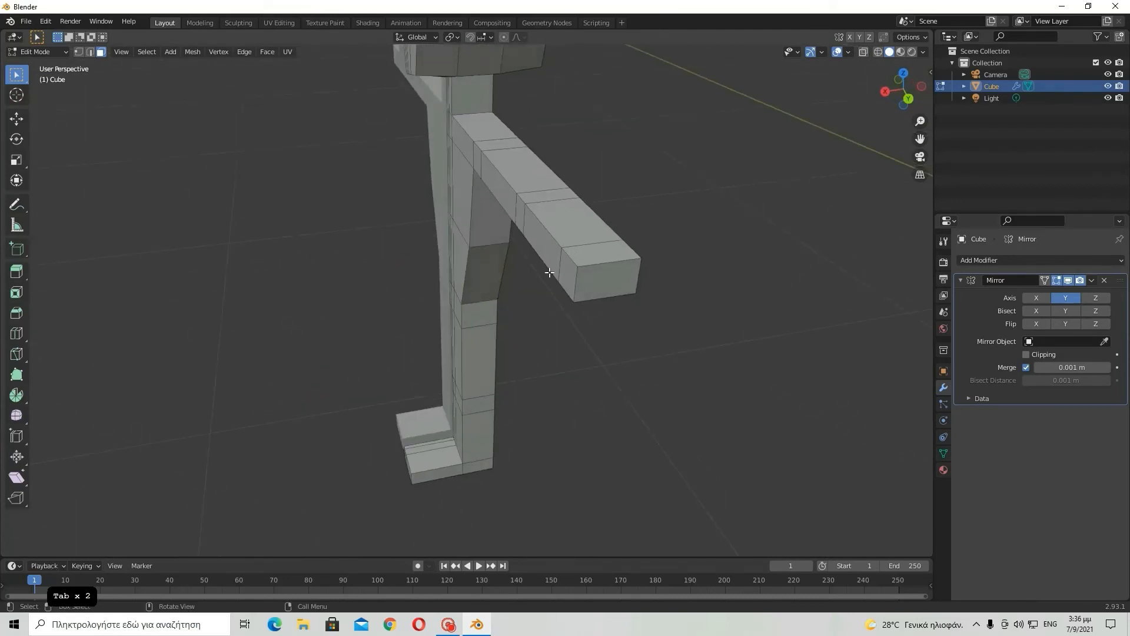
scroll(349, 300, "down", 5)
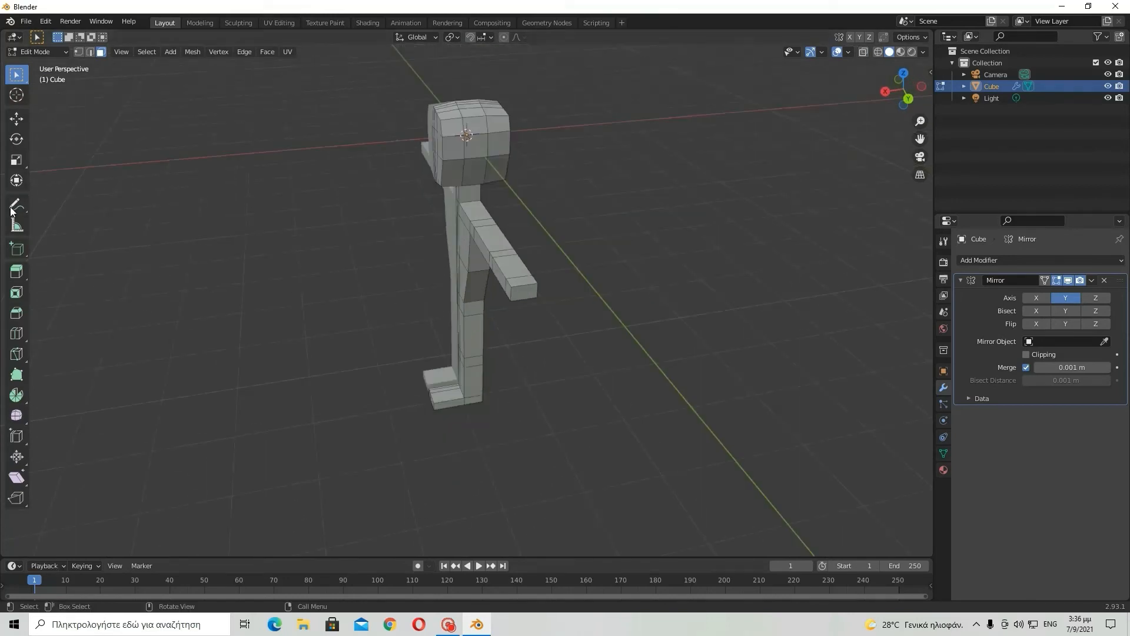
left_click(16, 333)
middle_click_drag(389, 334, 354, 282)
scroll(539, 255, "up", 4)
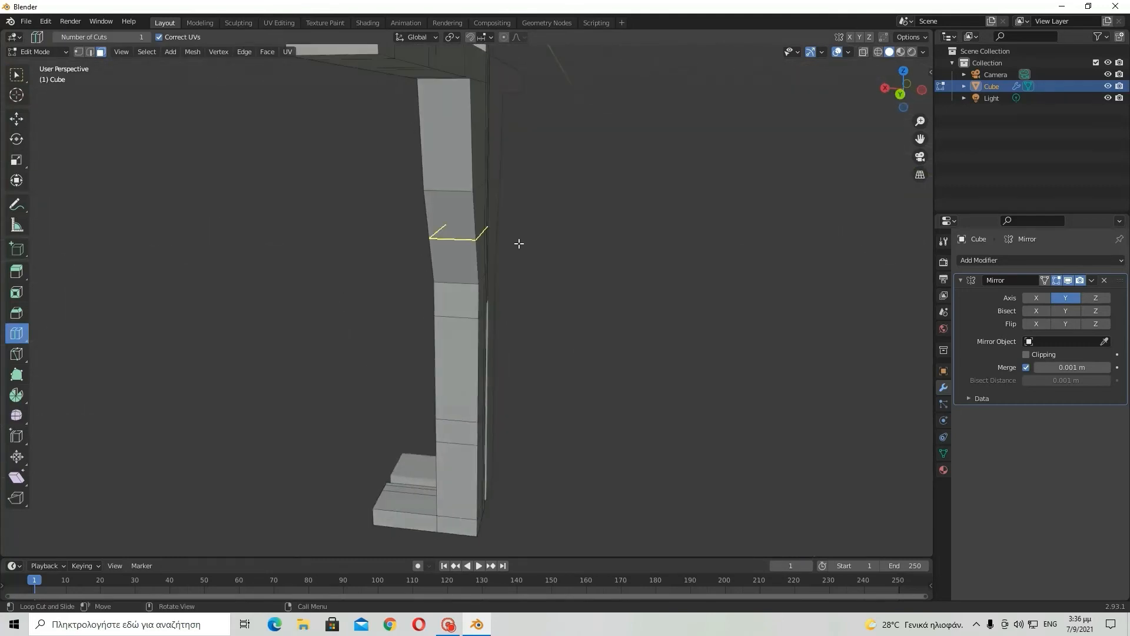
left_click(905, 96)
middle_click_drag(502, 153, 531, 307, "shift")
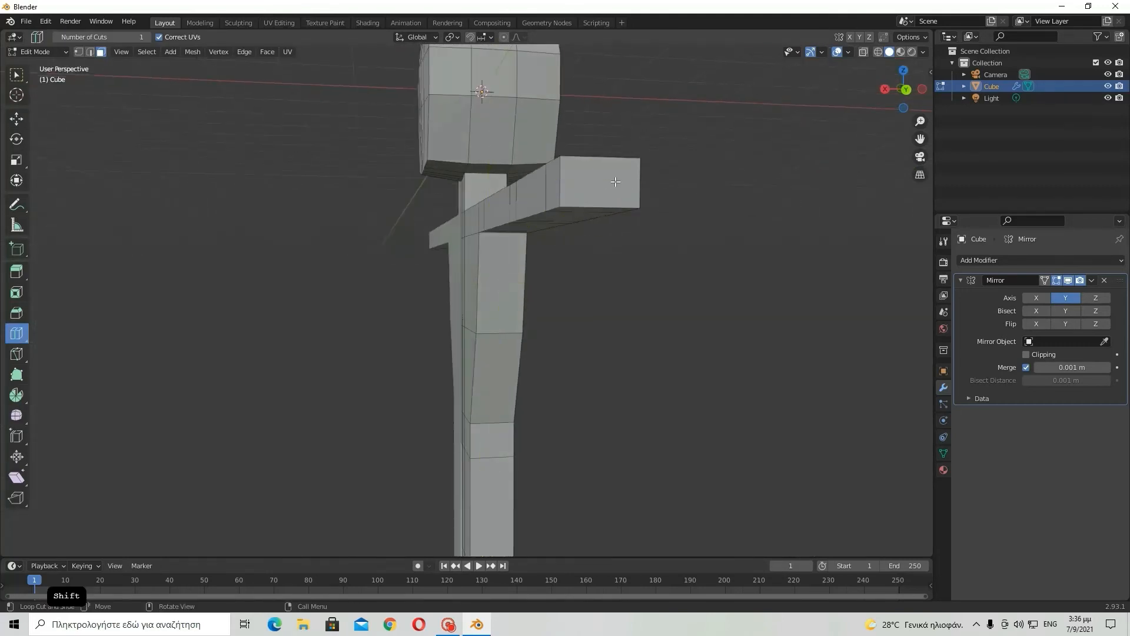
left_click(611, 182)
middle_click_drag(631, 126, 532, 216)
left_click(487, 226)
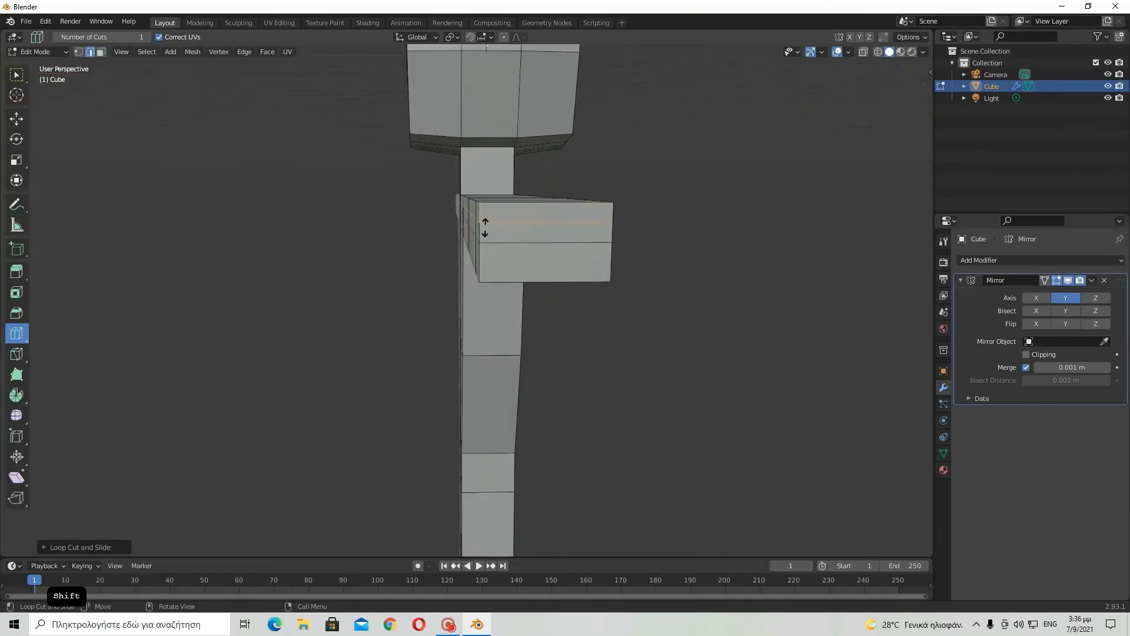
left_click(484, 259)
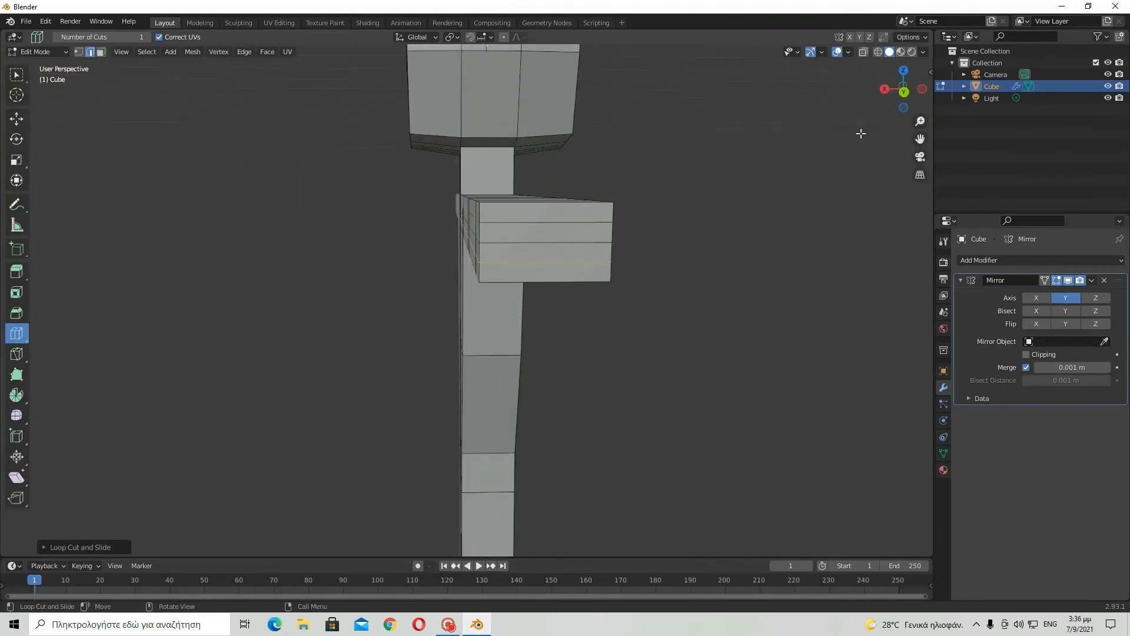
- Add two vertical loop cuts across the arm's end face, one through its middle and one halfway through the front half
left_click(15, 79)
left_click(102, 53)
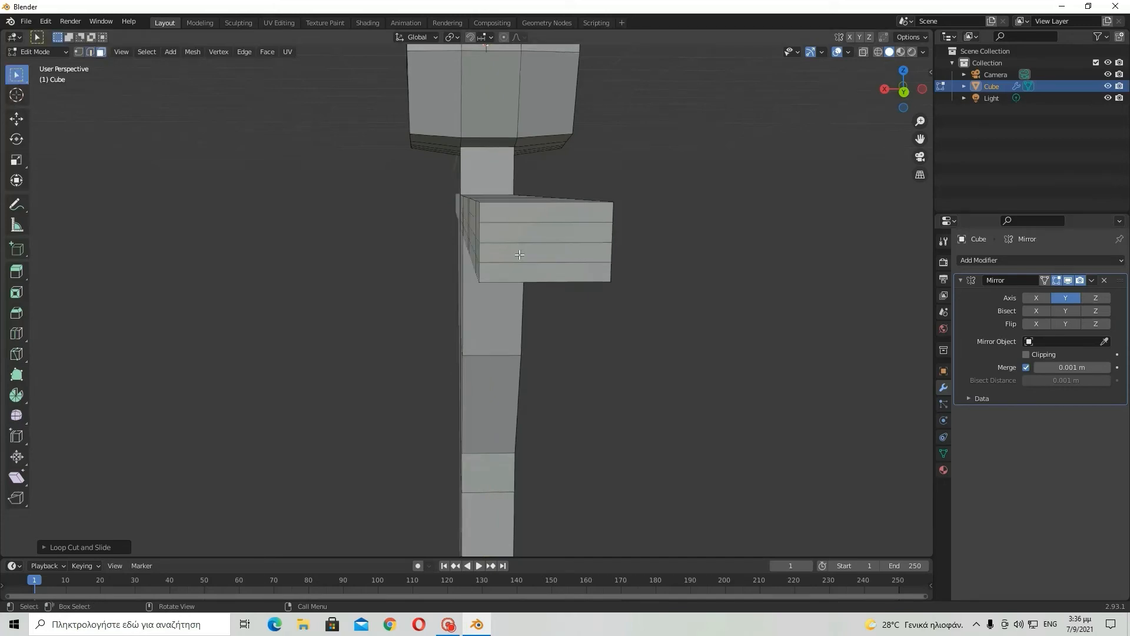
left_click(17, 333)
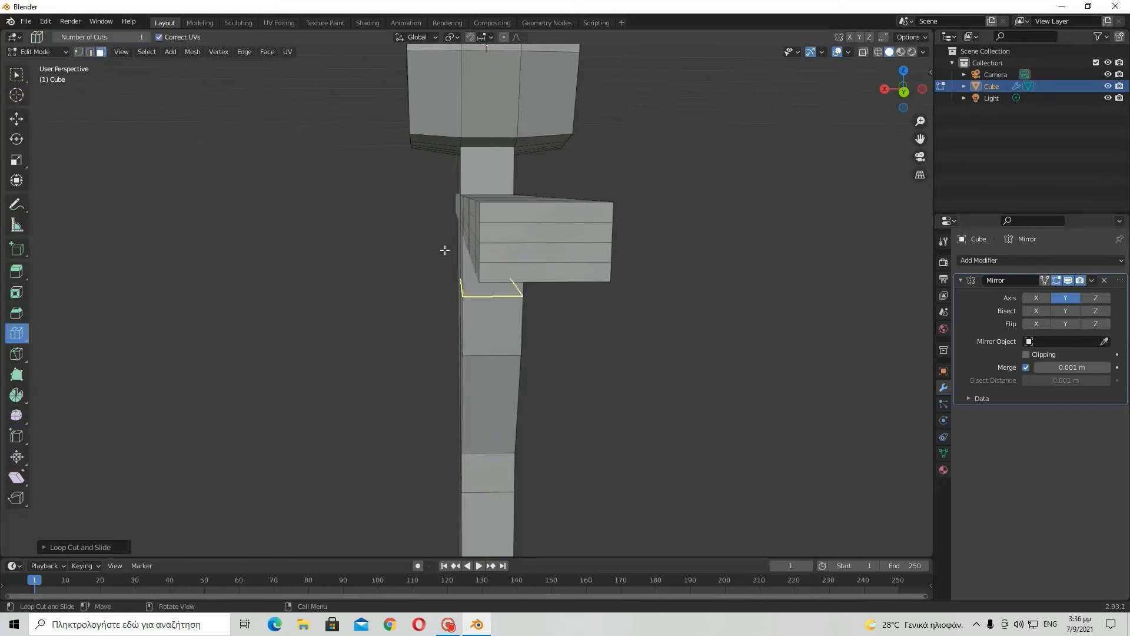
middle_click_drag(530, 212, 524, 210)
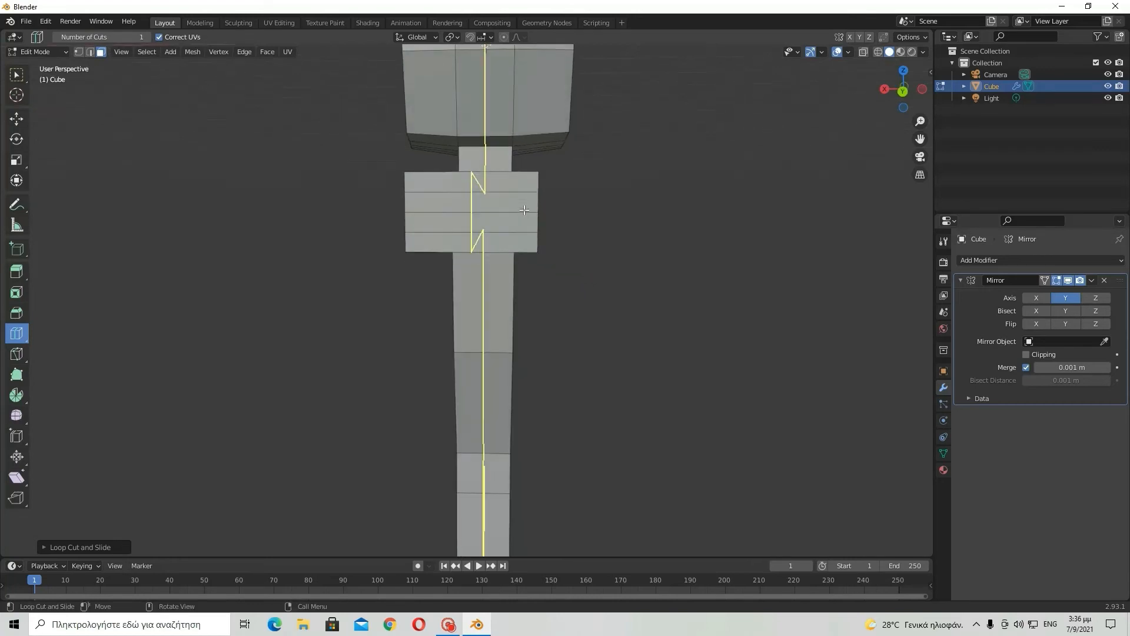
left_click_drag(469, 187, 431, 186)
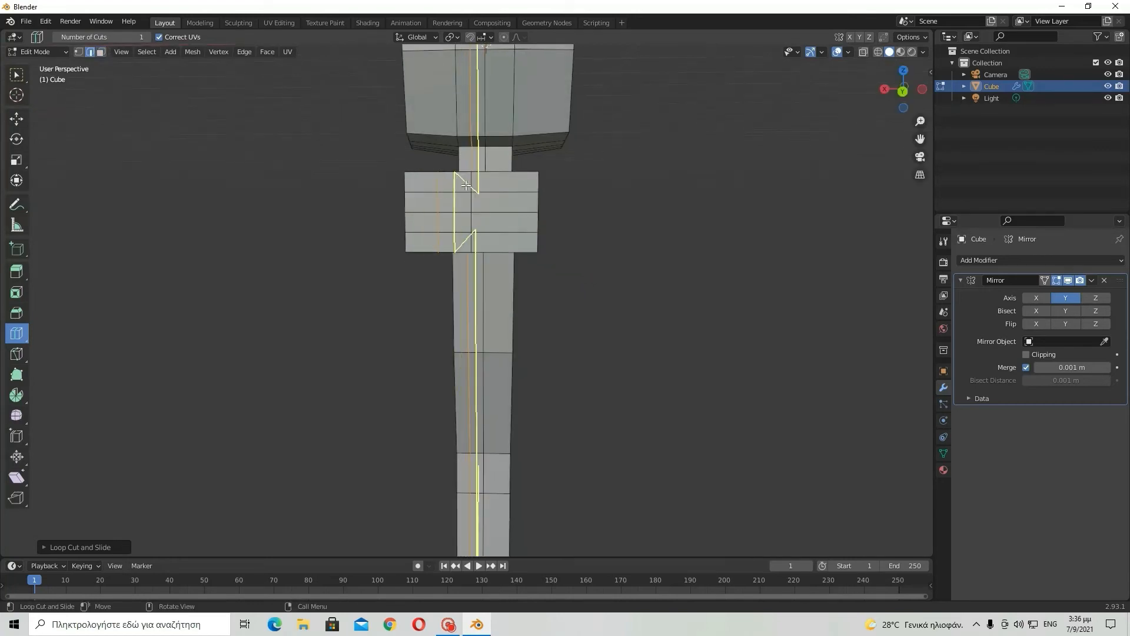
middle_click_drag(429, 186, 566, 246)
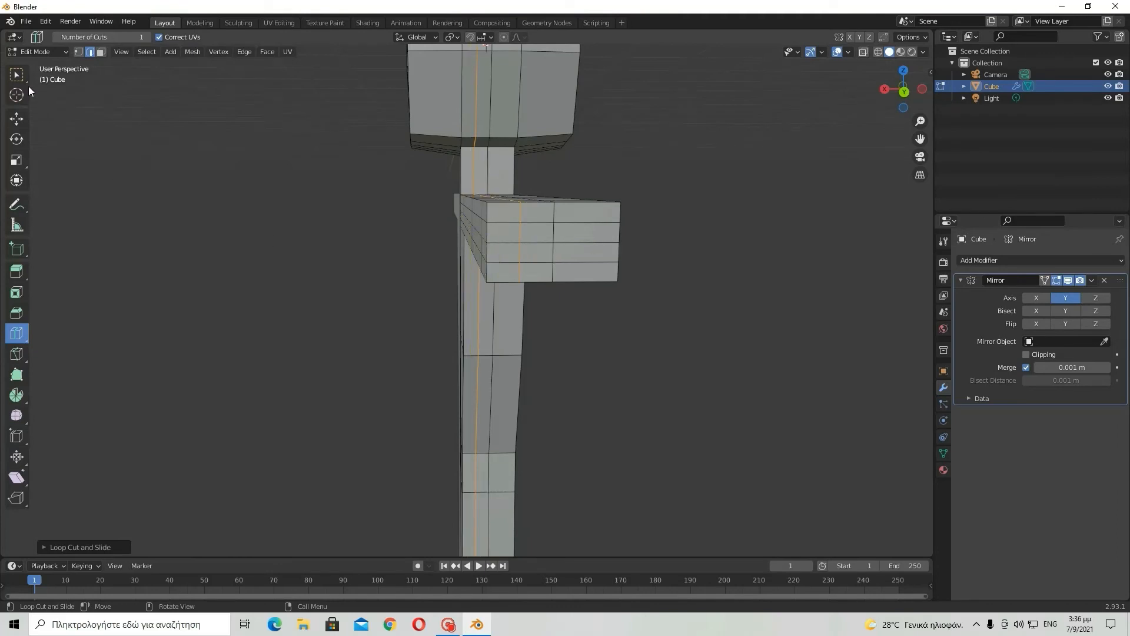
- Add a vertical loop cut through the middle of the rear half of the arm's end face
left_click(16, 74)
left_click(500, 267)
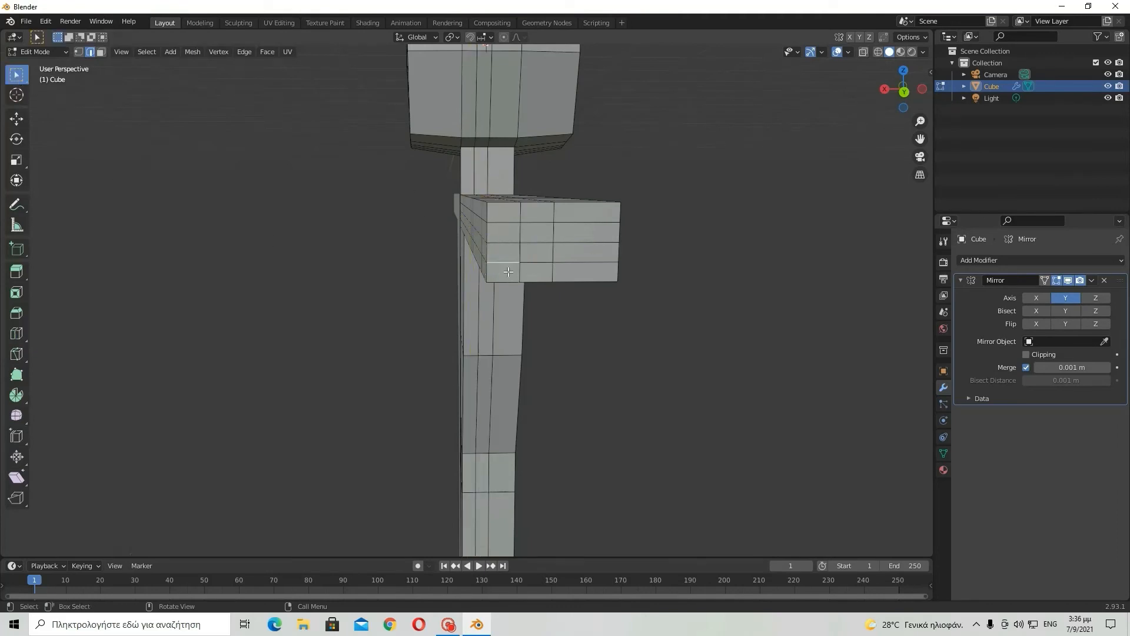
left_click(102, 51)
left_click(500, 273)
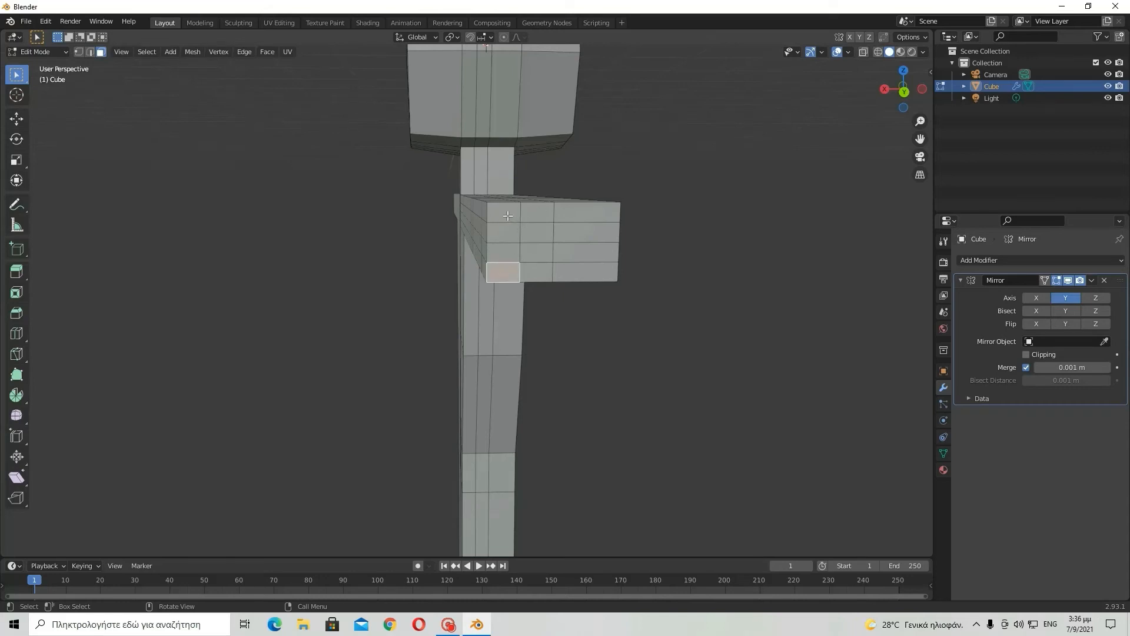
left_click(16, 334)
left_click(582, 205)
middle_click_drag(582, 205, 536, 209)
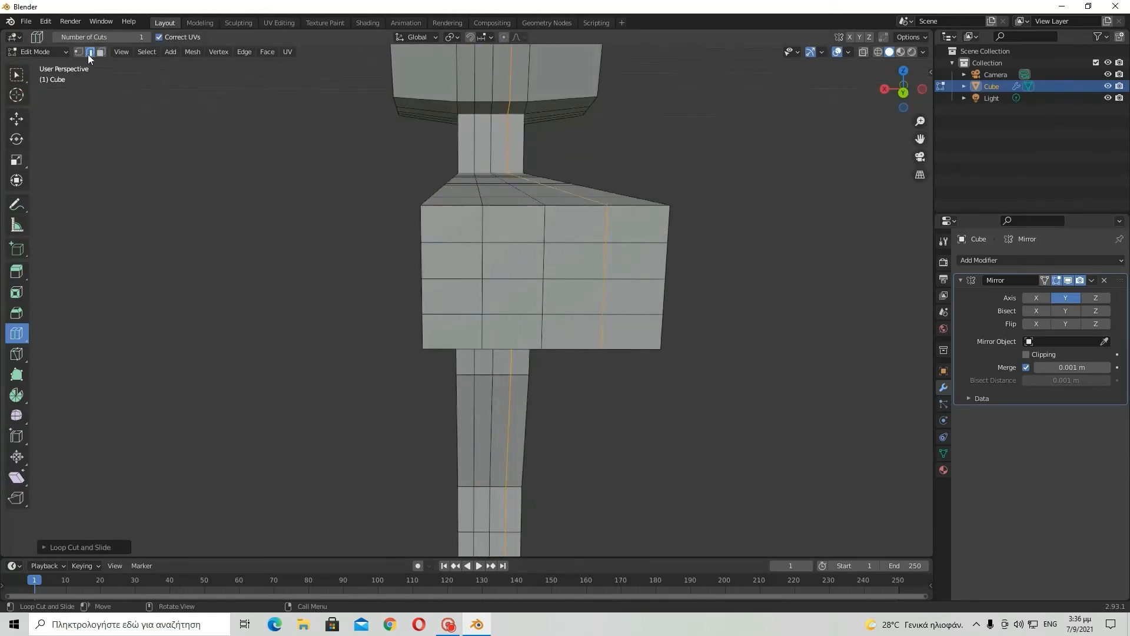
- Add three vertical loop cuts in the second column from the front of the arm's end face, each closer to its front edge
left_click(497, 215)
left_click(488, 211)
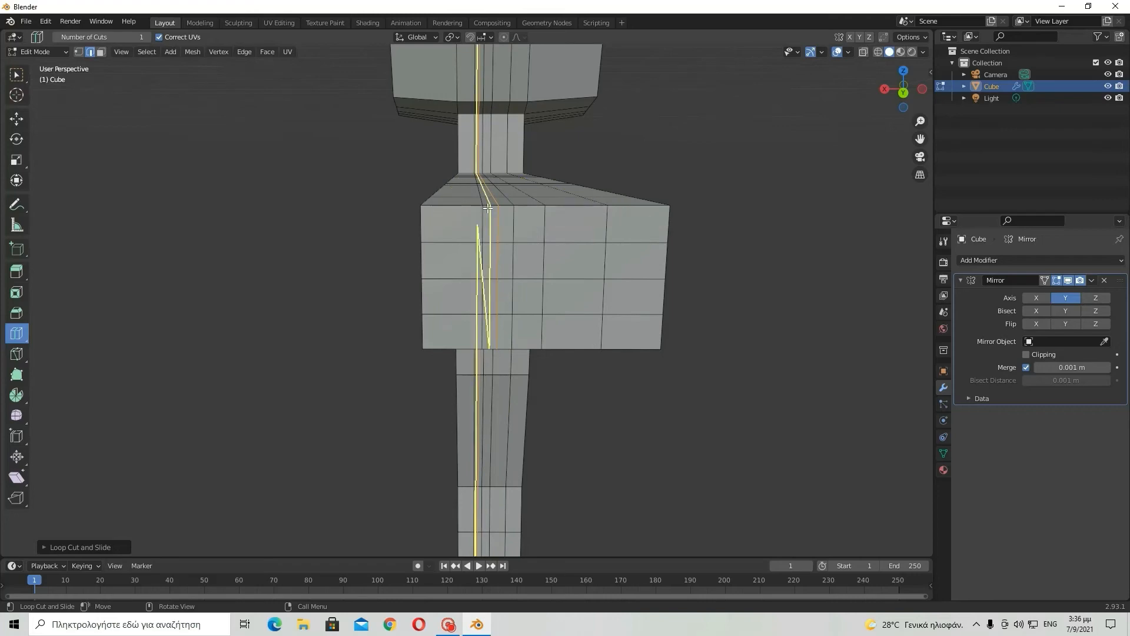
left_click(490, 209)
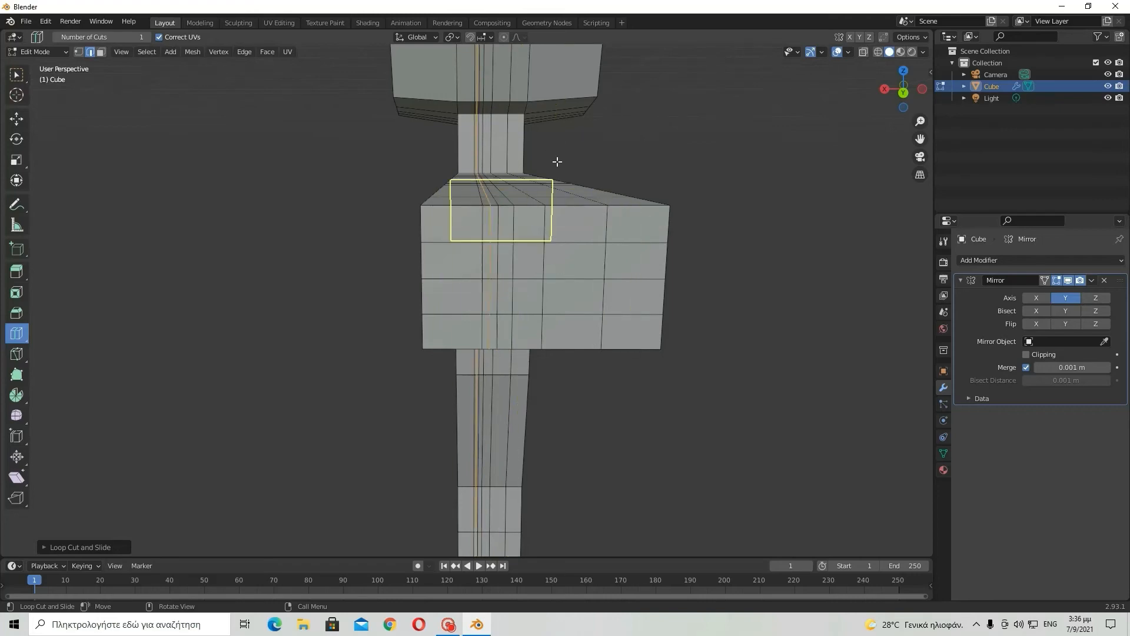
middle_click_drag(568, 207, 572, 212)
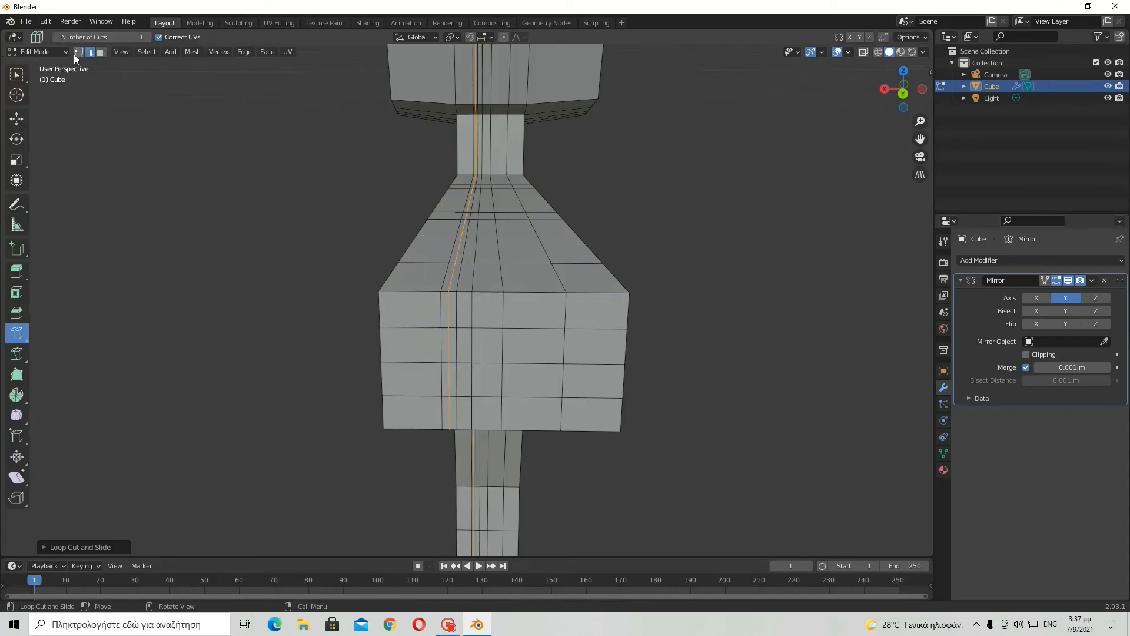
left_click(100, 52)
key("w")
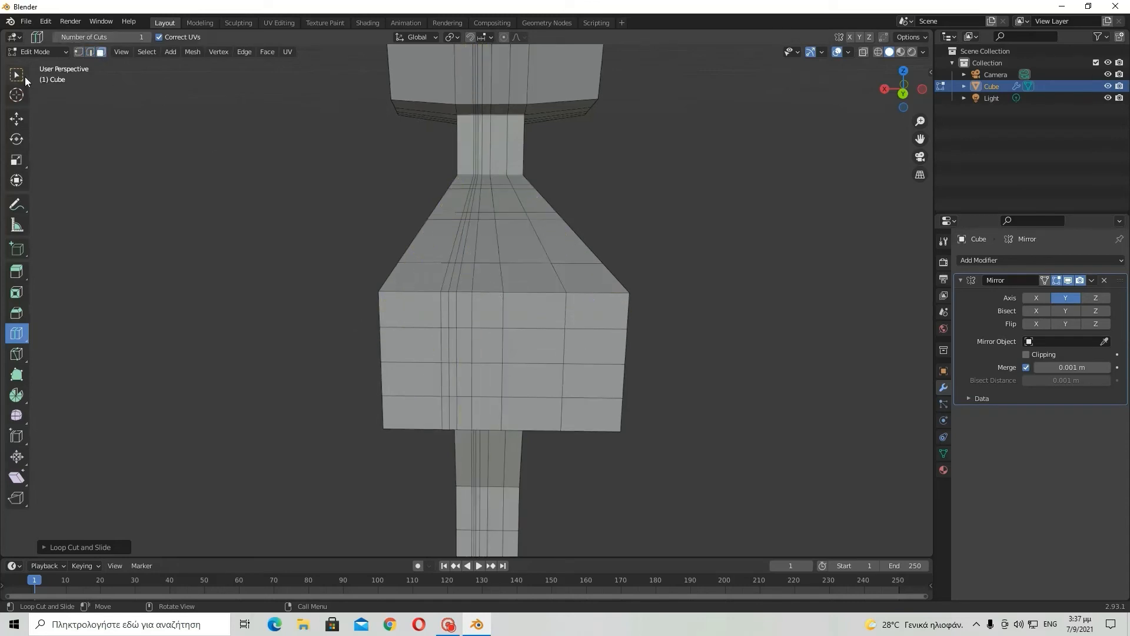
left_click(399, 328)
key("e")
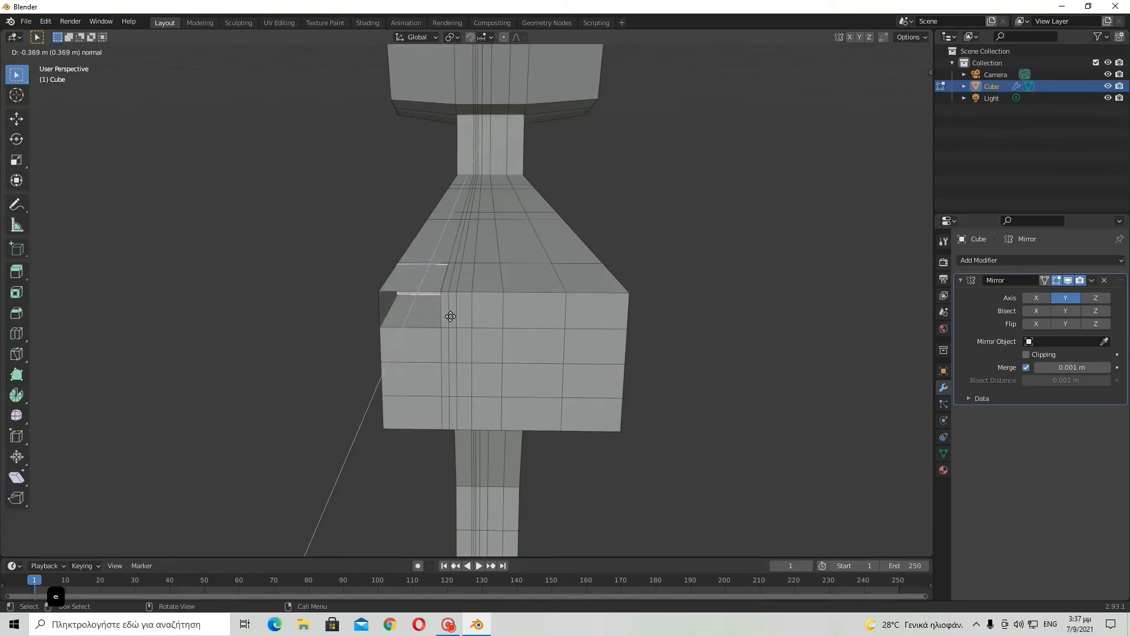
key("Escape")
key("ctrl+z")
key("ctrl+z")
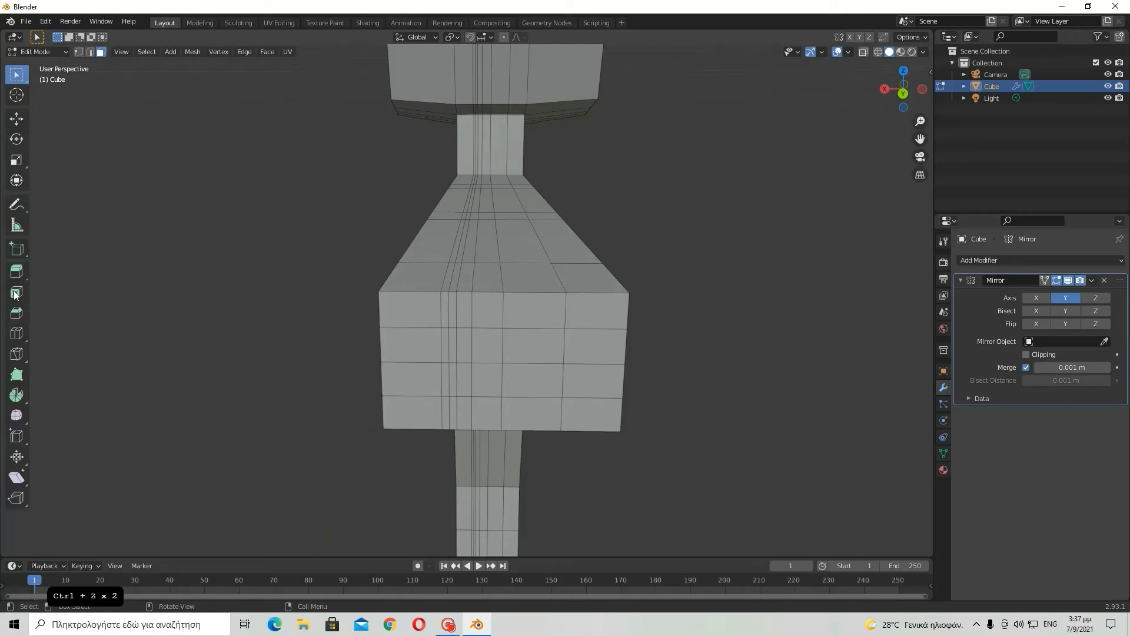
- Add three vertical loop cuts in each of the two rear columns of the arm's end face, each closer to the column's front edge
left_click(17, 336)
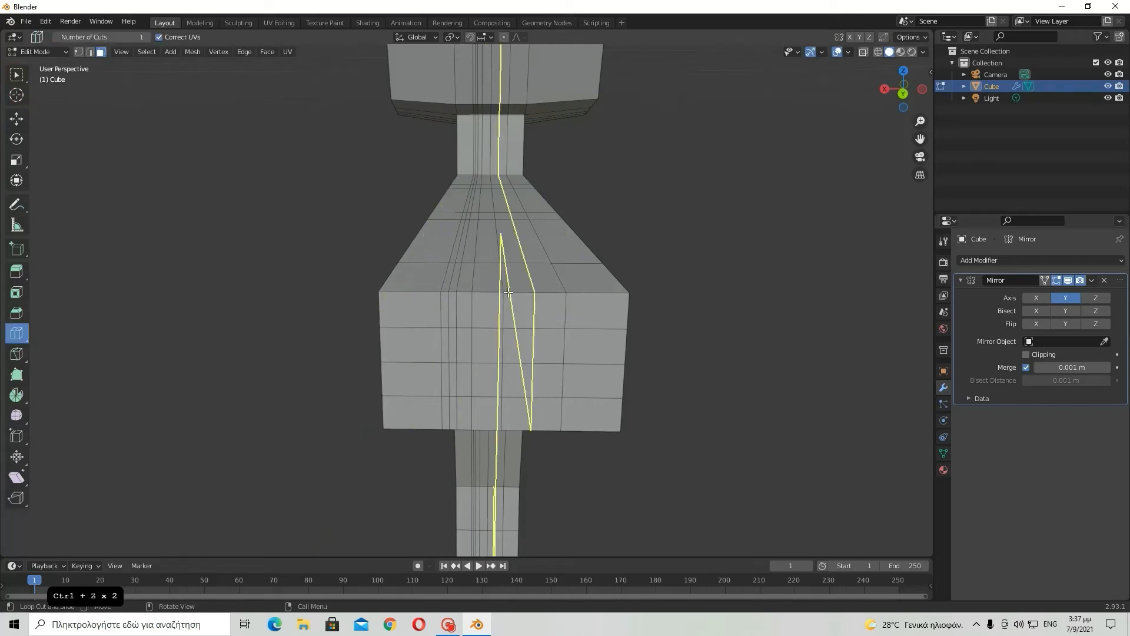
left_click(509, 293)
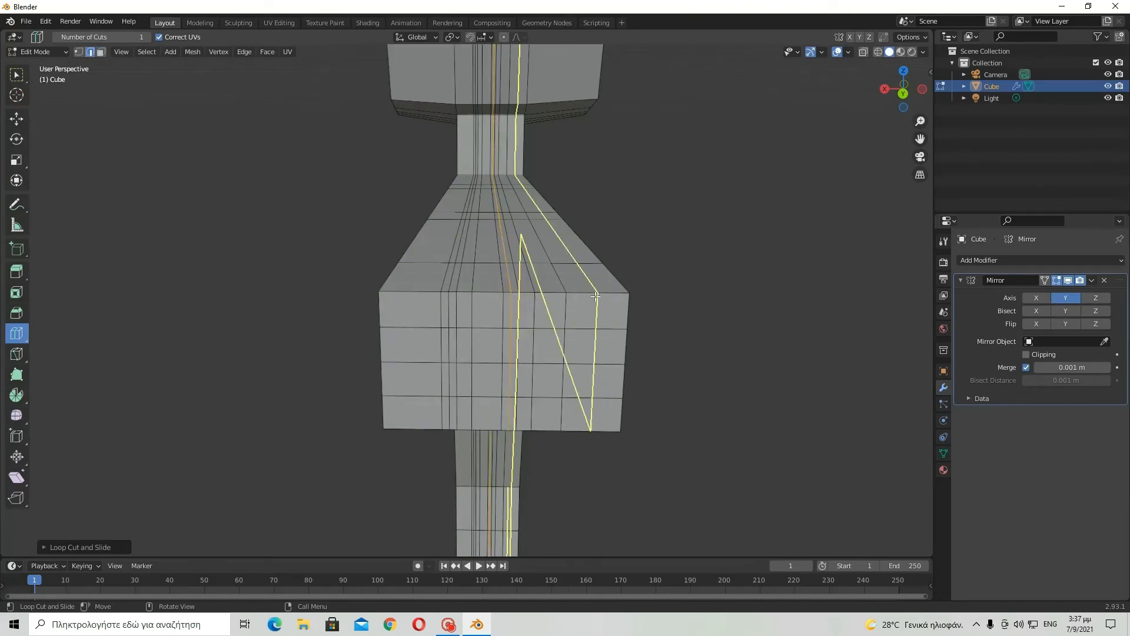
left_click(571, 282)
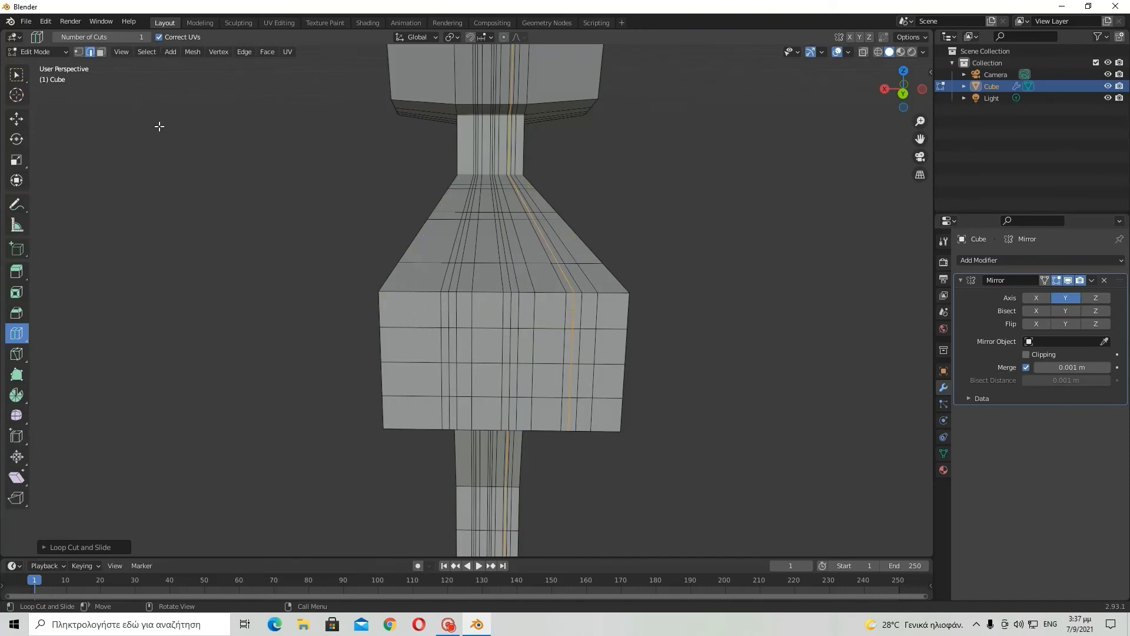
- Extrude four finger blocks from the arm end's top row, skipping the narrow strips, plus a thumb from the lower front face, about 0.36 m
left_click(20, 70)
left_click(101, 52)
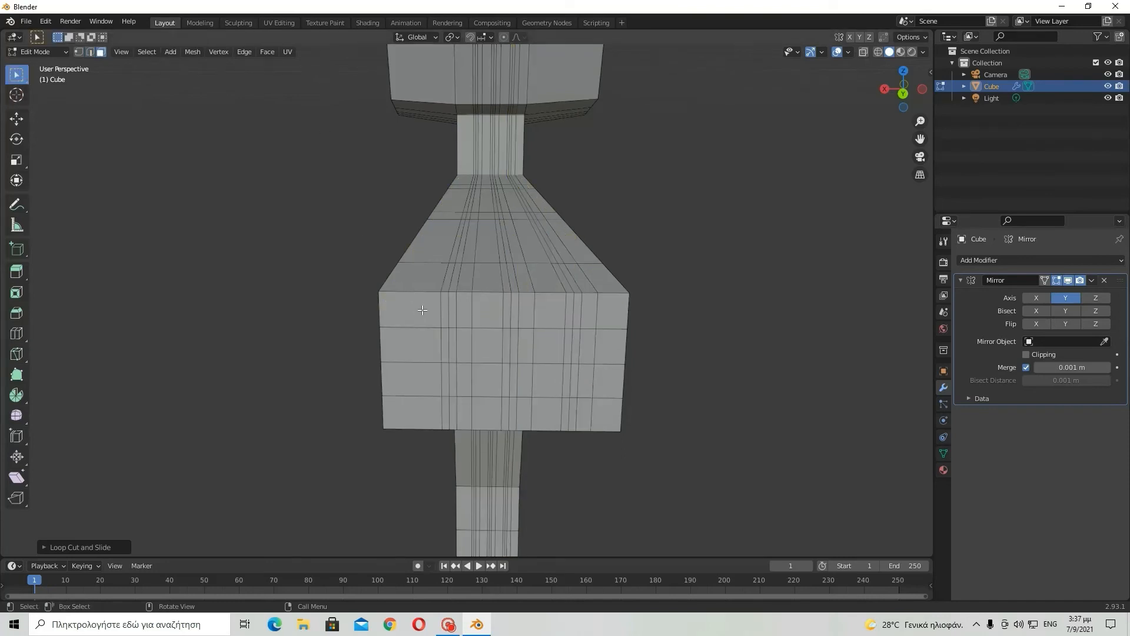
left_click(429, 313)
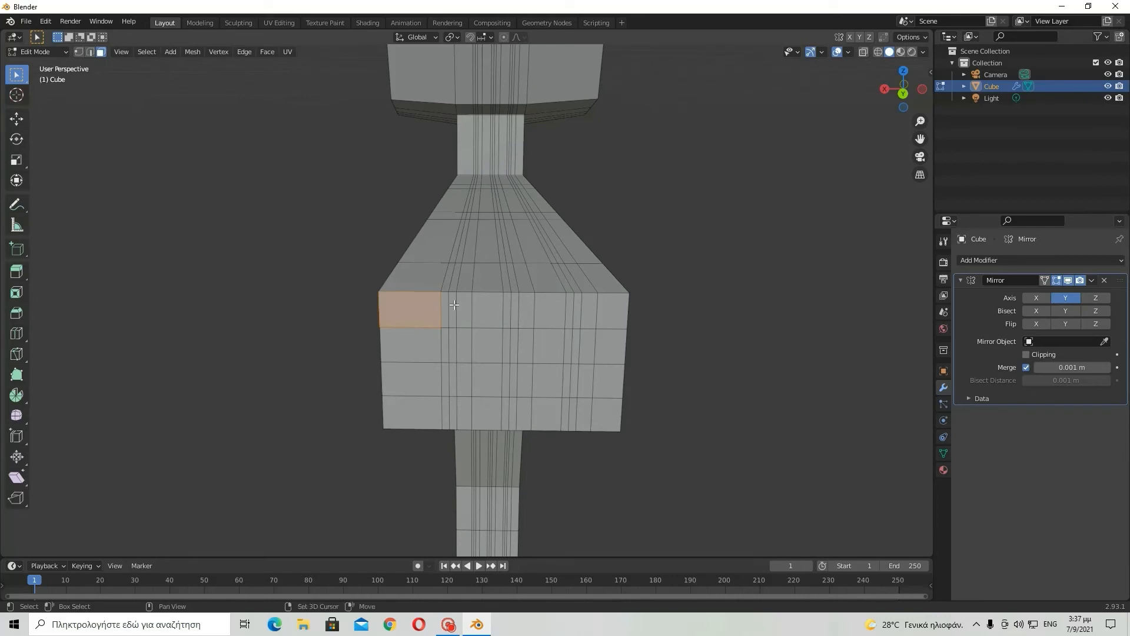
left_click_drag(453, 302, 547, 338)
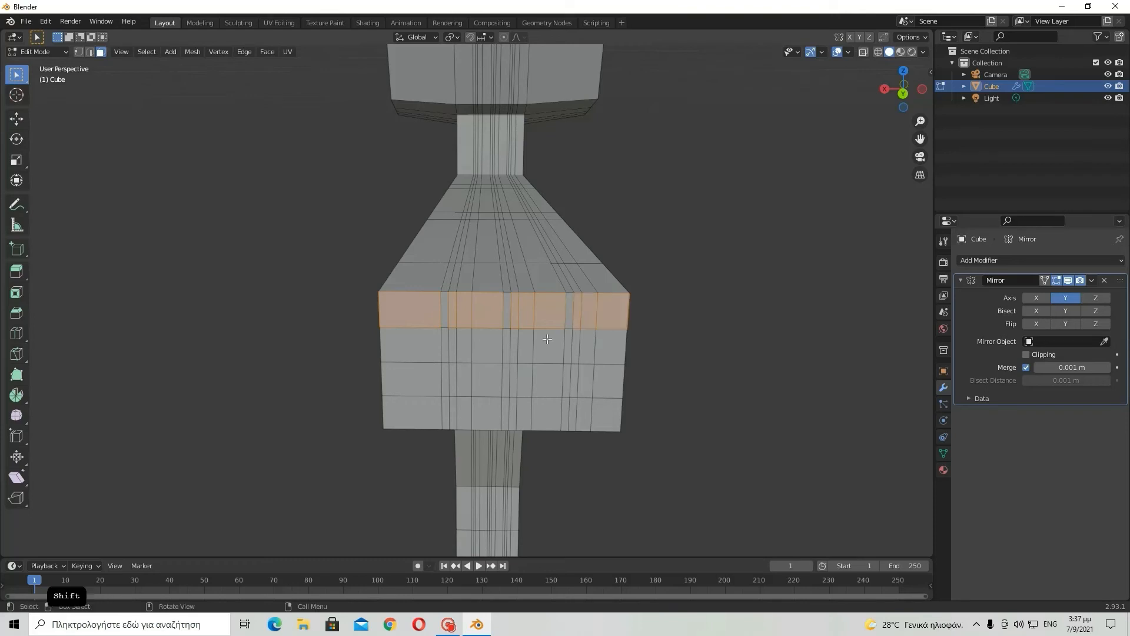
left_click(403, 407, "shift")
left_click(883, 91)
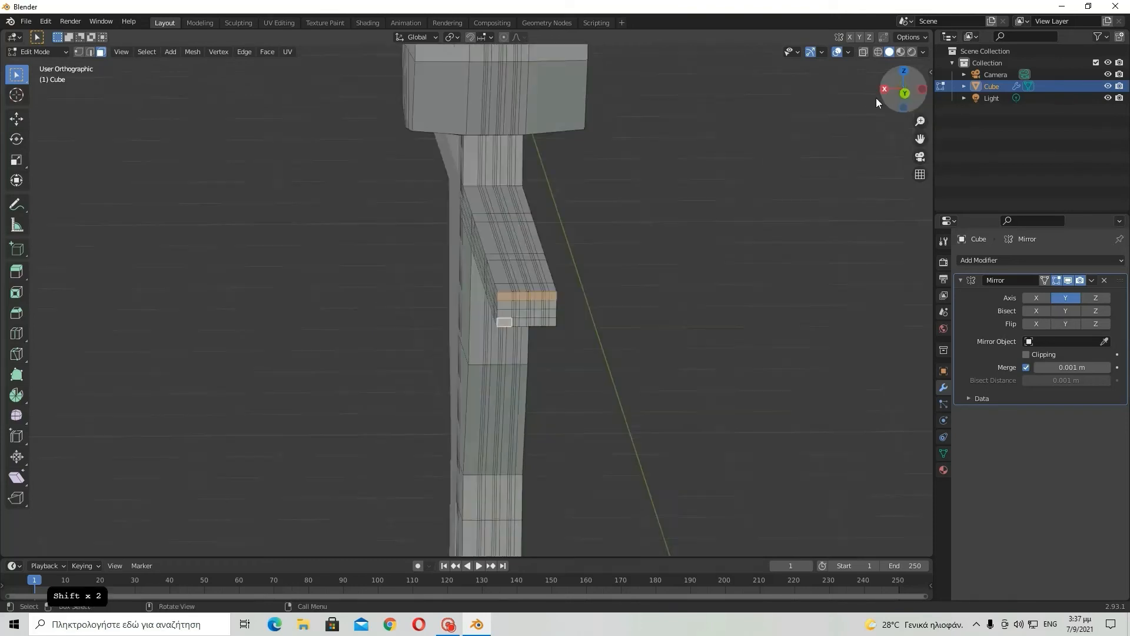
key("e")
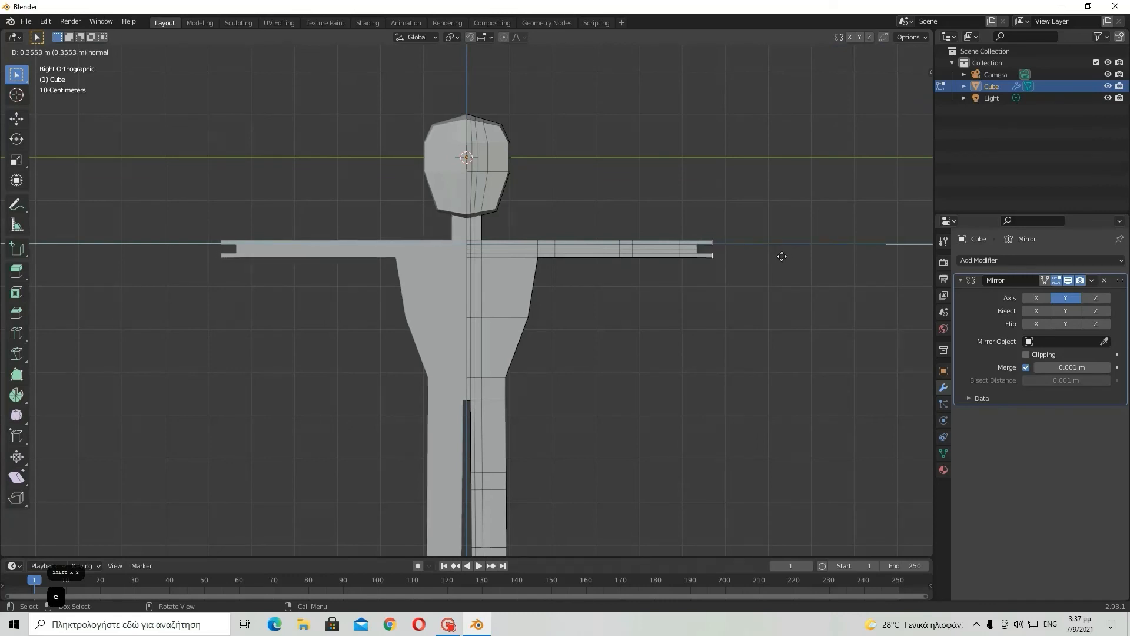
left_click(781, 254)
- Move the end faces of all four fingers and the thumb slightly farther outward along the Y axis
middle_click_drag(779, 253, 565, 270)
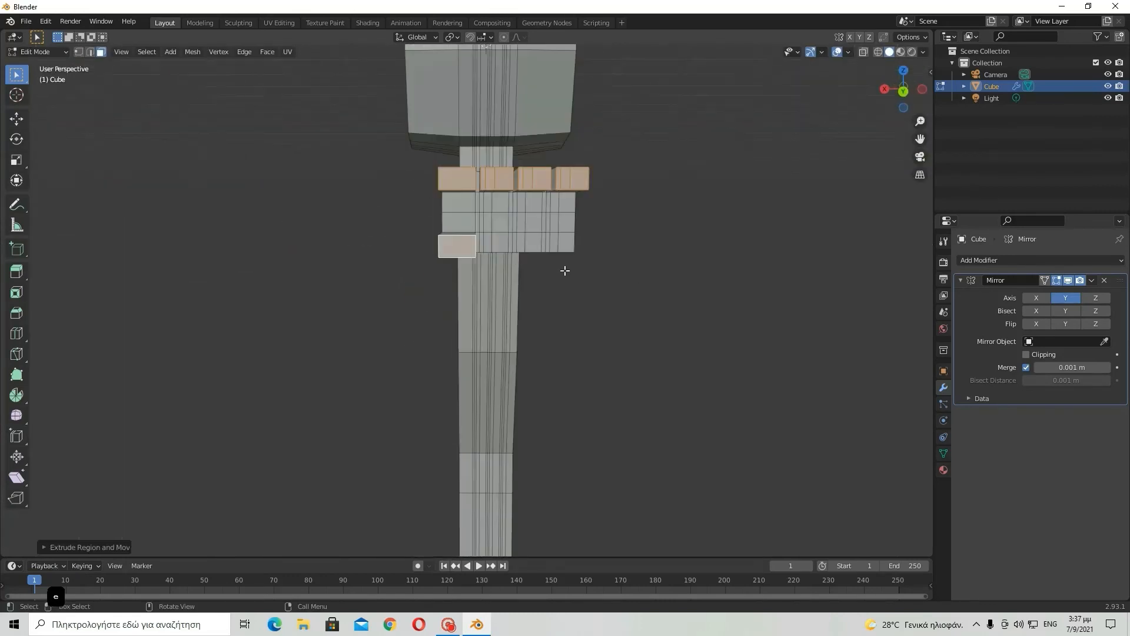
middle_click_drag(447, 197, 504, 214)
middle_click_drag(641, 189, 712, 197)
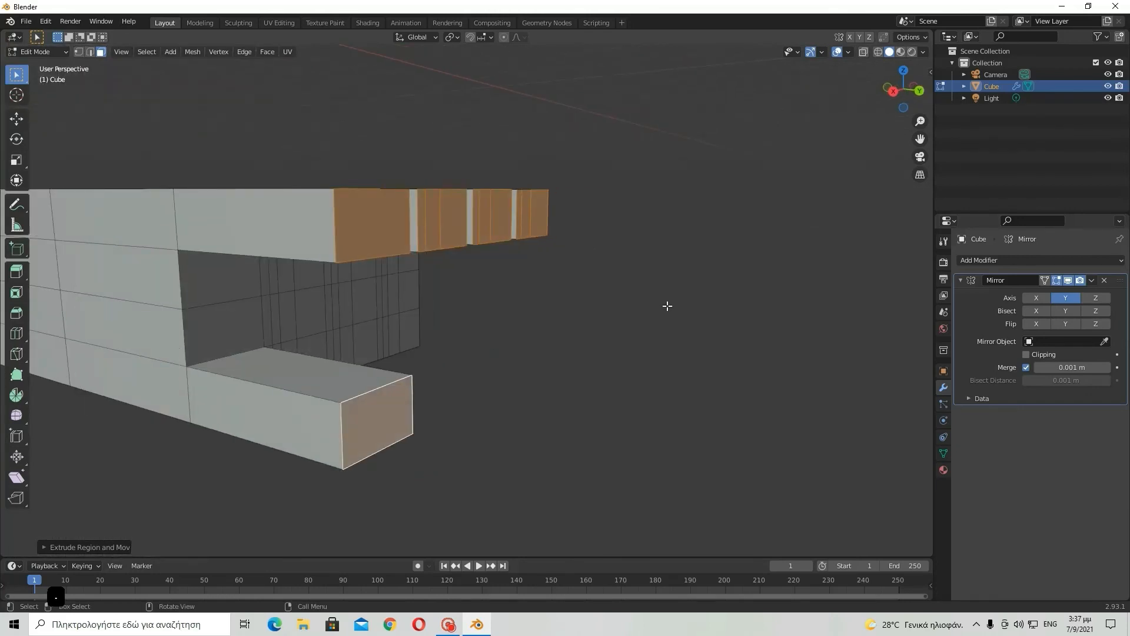
key("g")
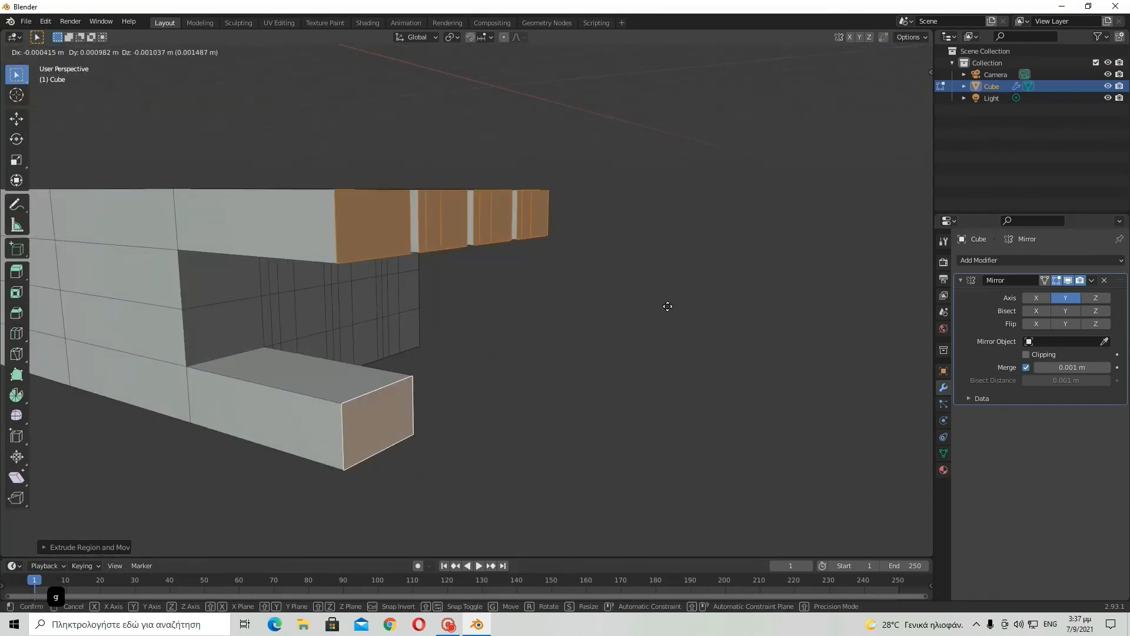
key("y")
left_click(683, 309)
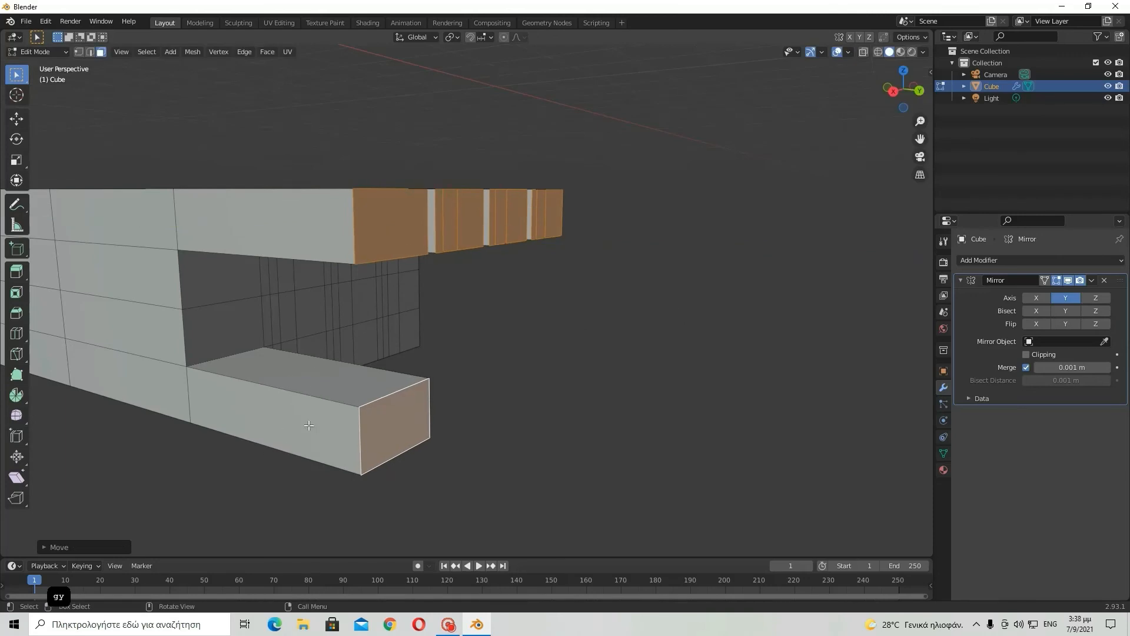
middle_click_drag(409, 316, 325, 230)
left_click(325, 230)
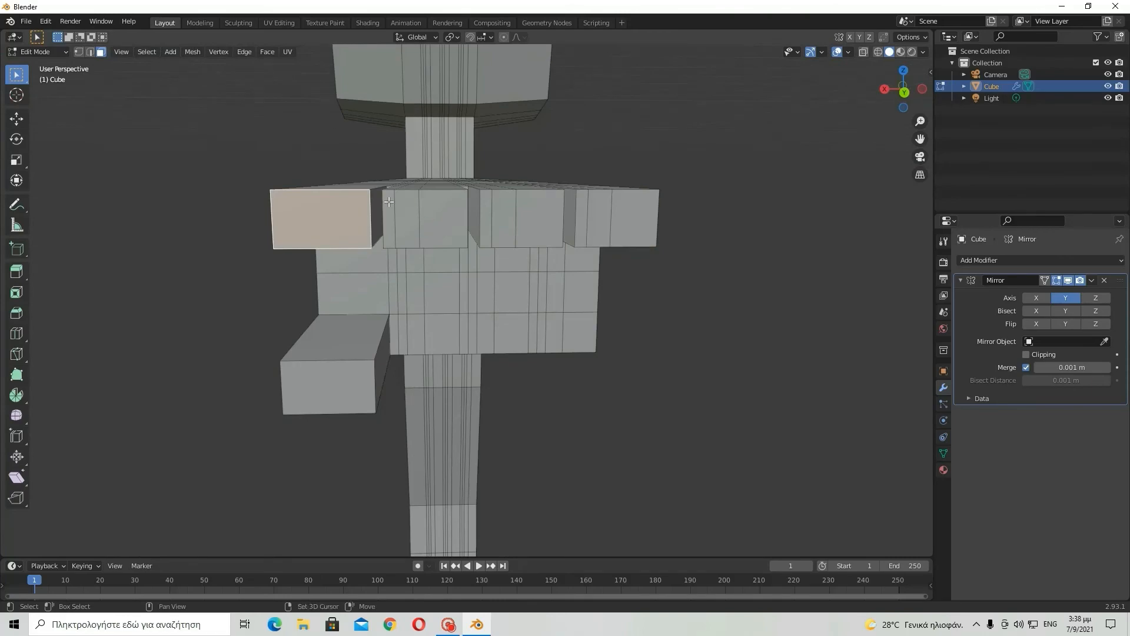
key("b")
left_click_drag(437, 215, 455, 218)
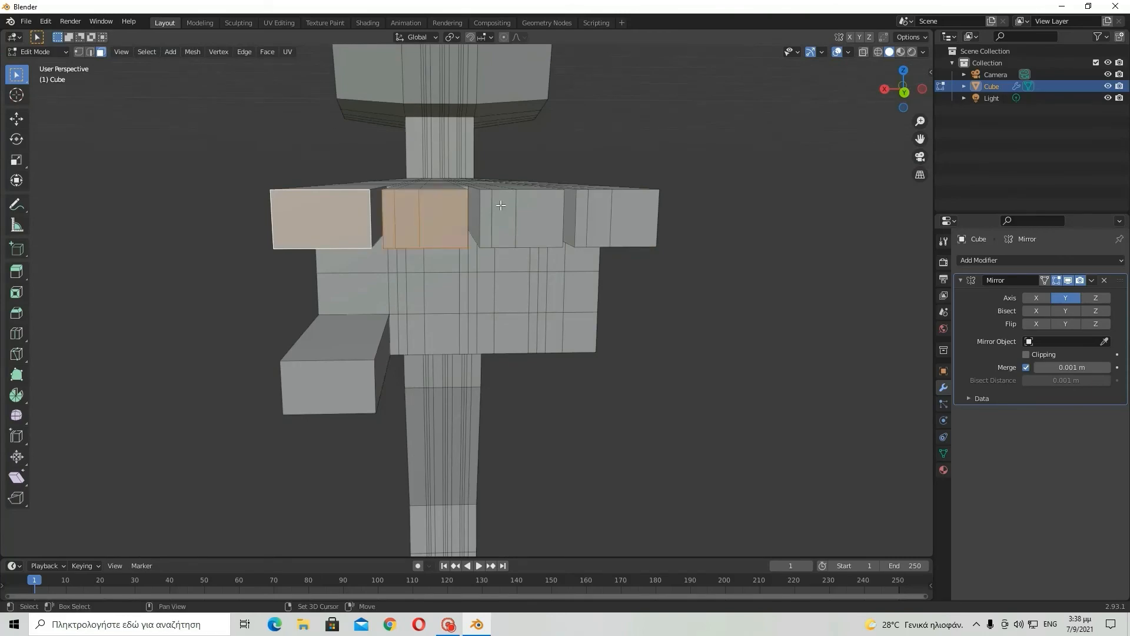
left_click(527, 221, "shift")
mouse_move(527, 221)
middle_mouse_down()
mouse_move(423, 286)
mouse_move(565, 234)
mouse_move(540, 235)
middle_mouse_up()
left_click(337, 412, "shift")
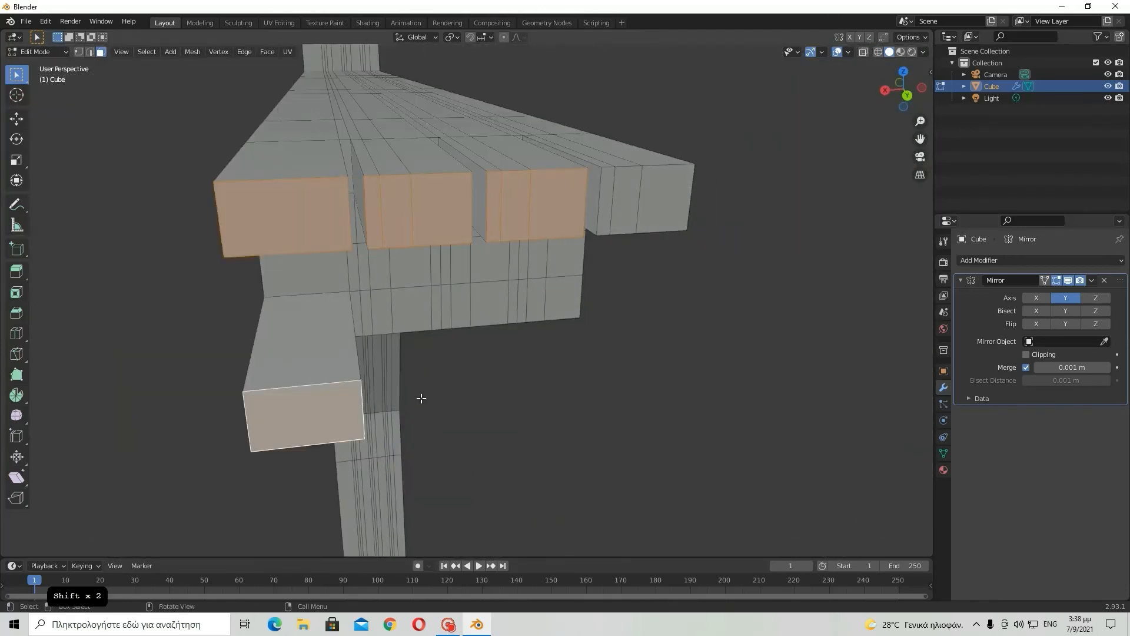
- Shorten the rearmost finger by moving its end faces inward along the Y axis by about 0.06 m
middle_click_drag(421, 399, 557, 227)
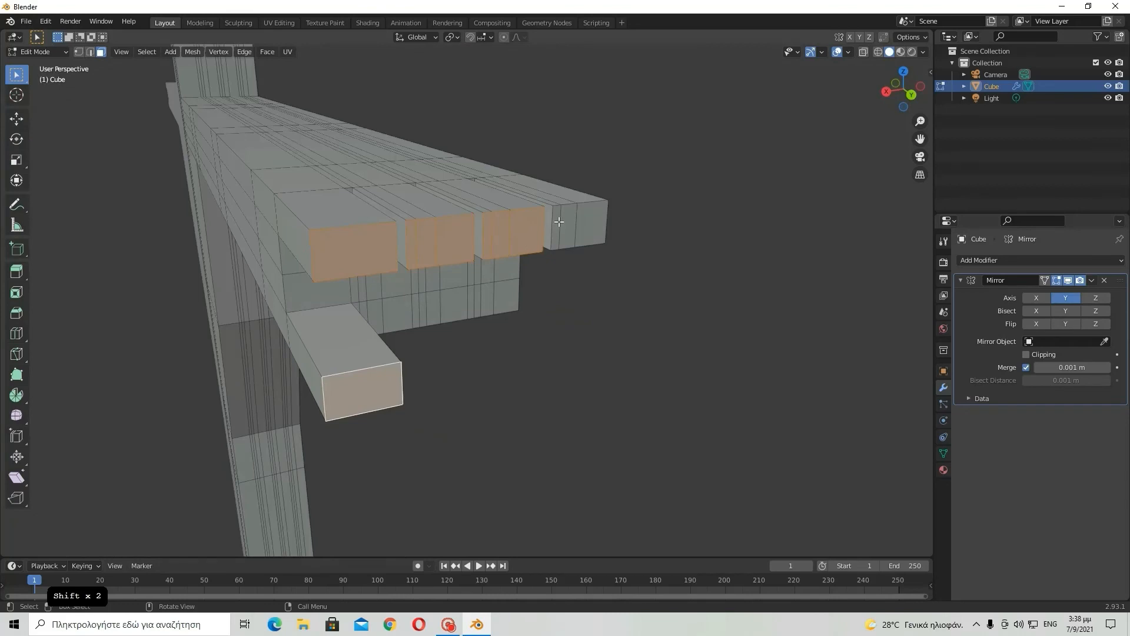
left_click_drag(574, 228, 584, 232)
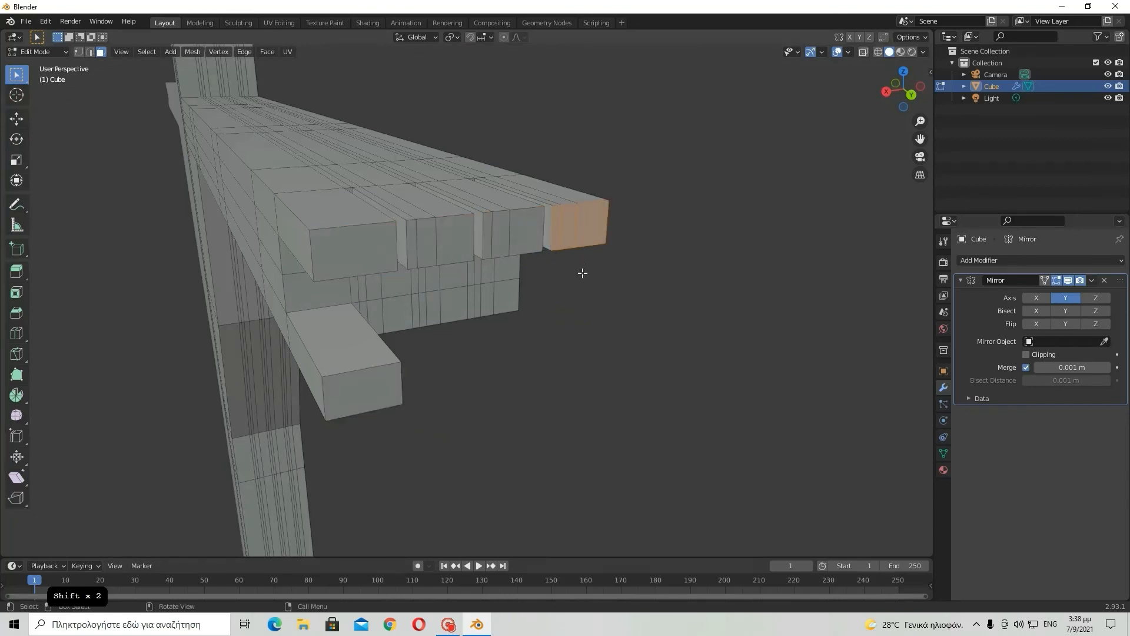
key("g")
key("y")
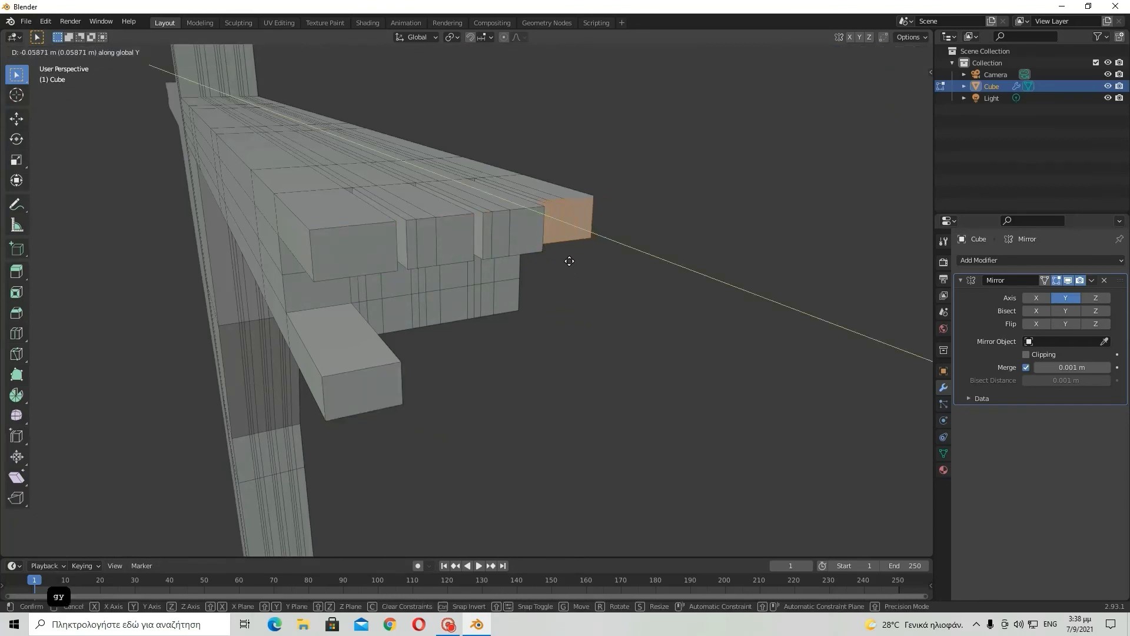
left_click(565, 256)
- Lengthen the three front fingers by moving their end faces outward along the Y axis, then adjust that length once more
middle_click_drag(566, 256, 528, 277)
middle_click_drag(384, 308, 331, 233)
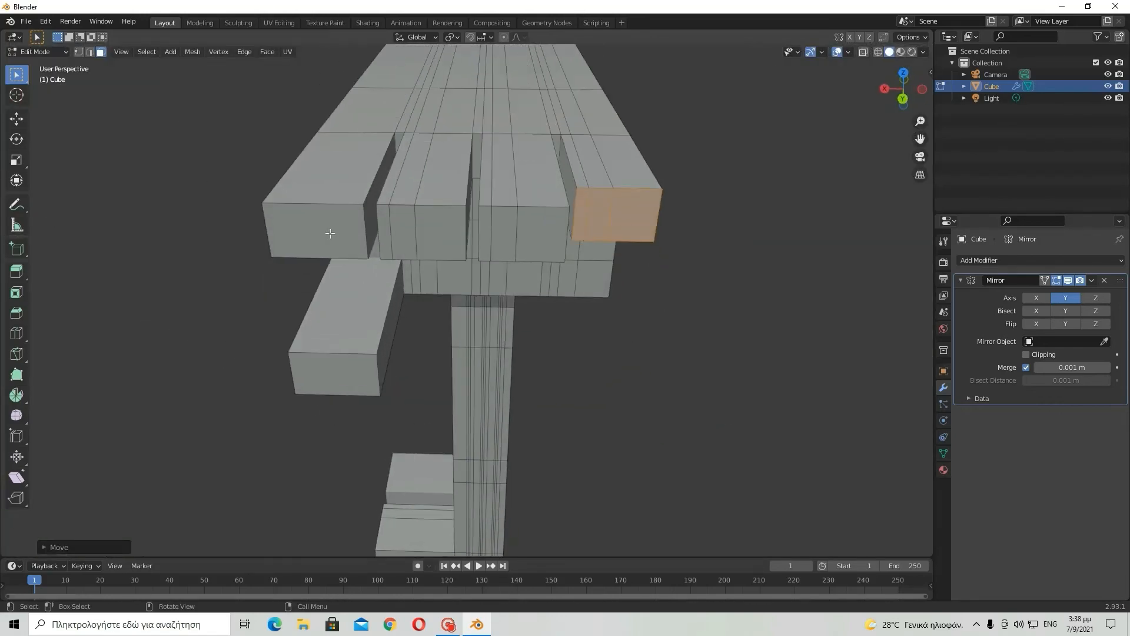
left_click(342, 236)
left_click(418, 228, "shift")
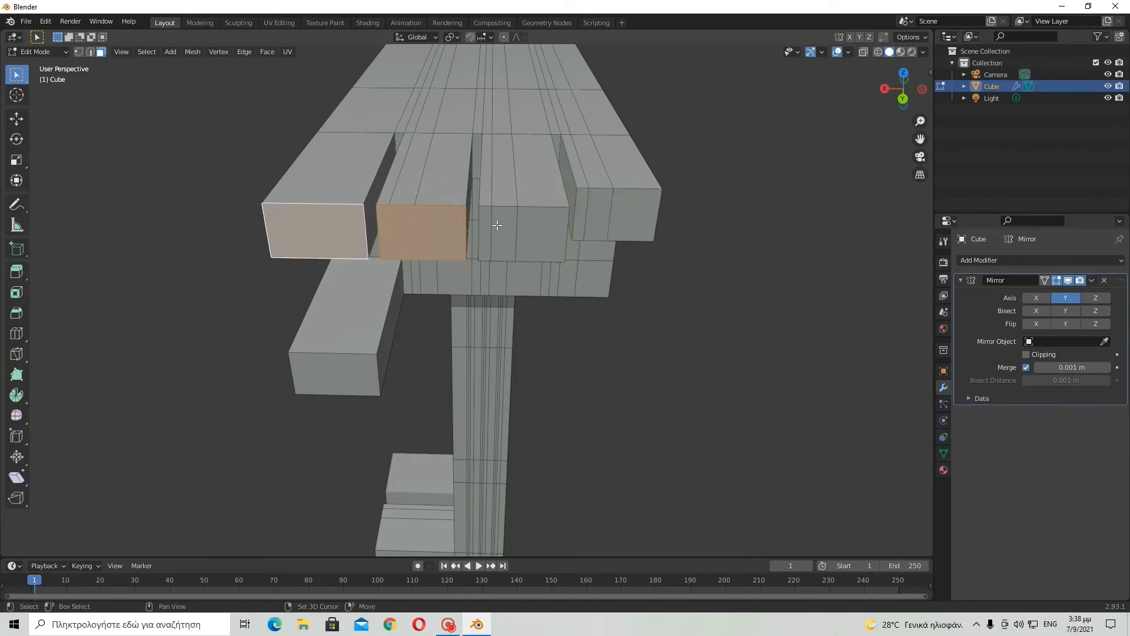
left_click(523, 230, "shift")
middle_click_drag(525, 262, 626, 290)
key("g")
key("y")
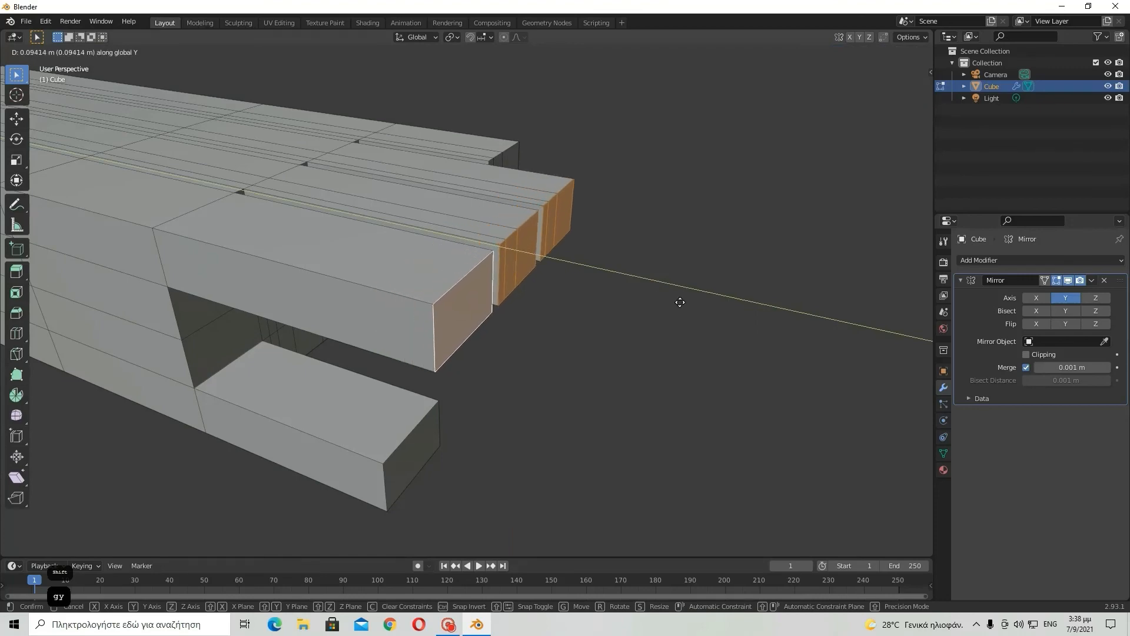
left_click(681, 306)
middle_click_drag(682, 306, 539, 241)
key("g")
key("y")
left_click(739, 280)
- Lengthen the two middle fingers slightly by moving their end faces outward along the Y axis
scroll(551, 240, "up", 2)
scroll(347, 323, "down", 2)
scroll(347, 321, "down", 1)
scroll(446, 266, "up", 3)
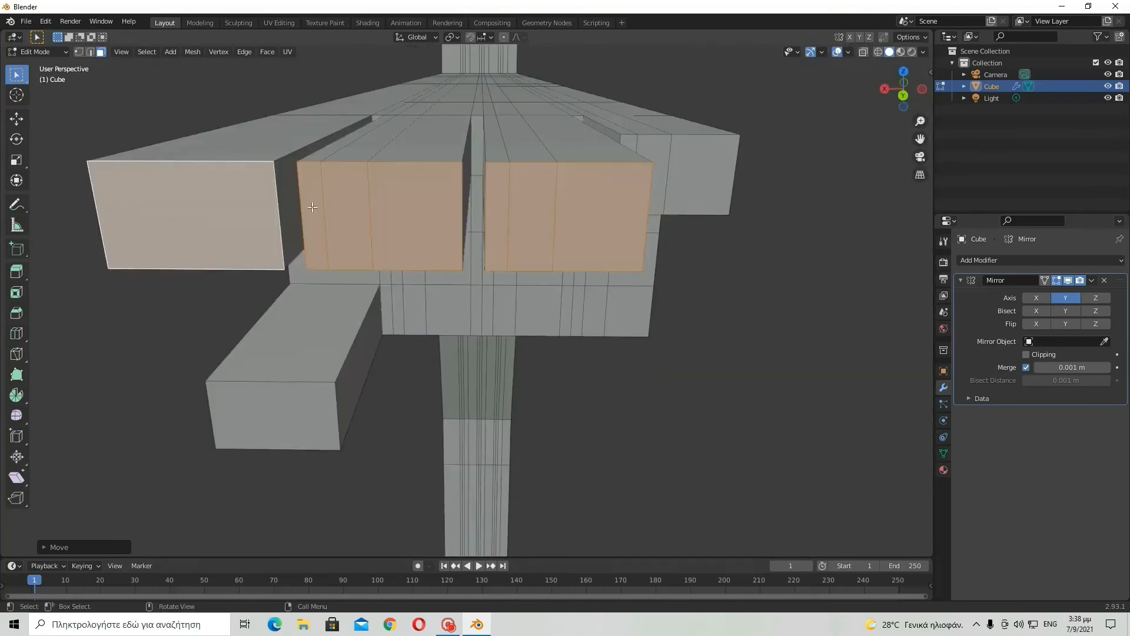
left_click_drag(312, 208, 393, 238)
left_click_drag(503, 194, 605, 239, "shift")
middle_click_drag(615, 251, 697, 274)
key("g")
key("y")
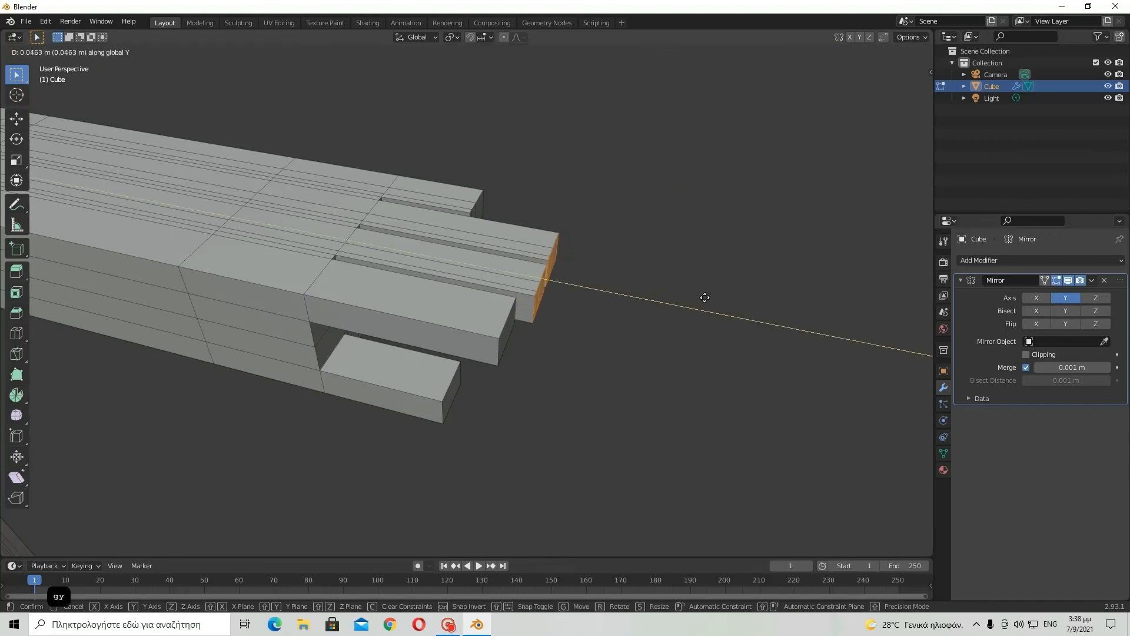
left_click(699, 298)
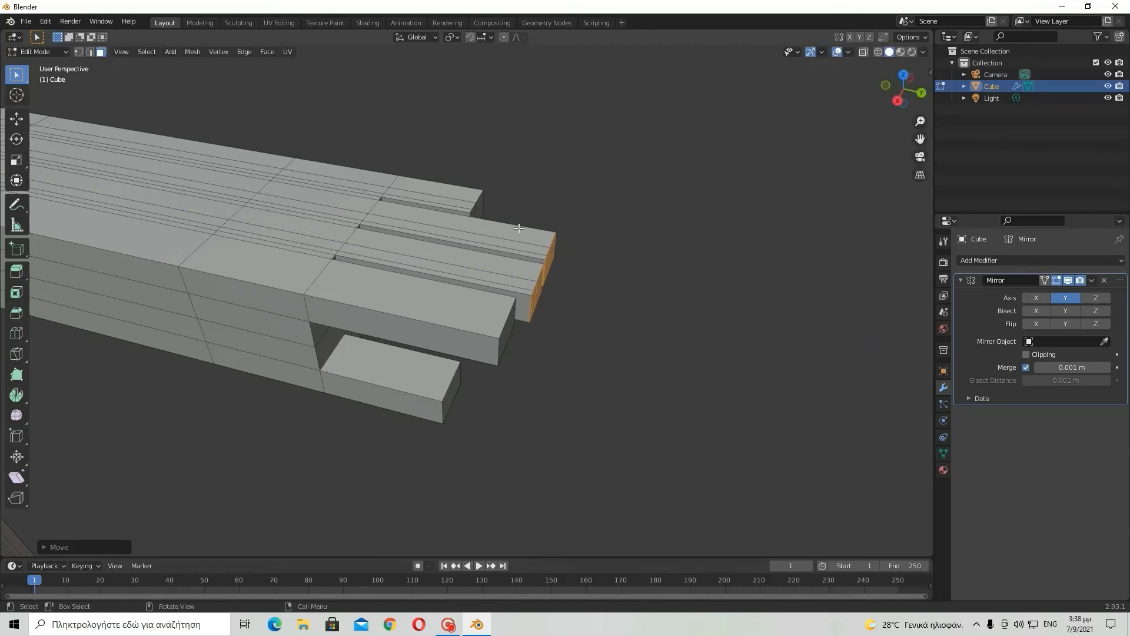
- Extend the second finger from the front by moving its end faces outward along the Y axis by about 0.05 m
middle_click_drag(518, 257, 452, 242)
left_click_drag(488, 245, 530, 252)
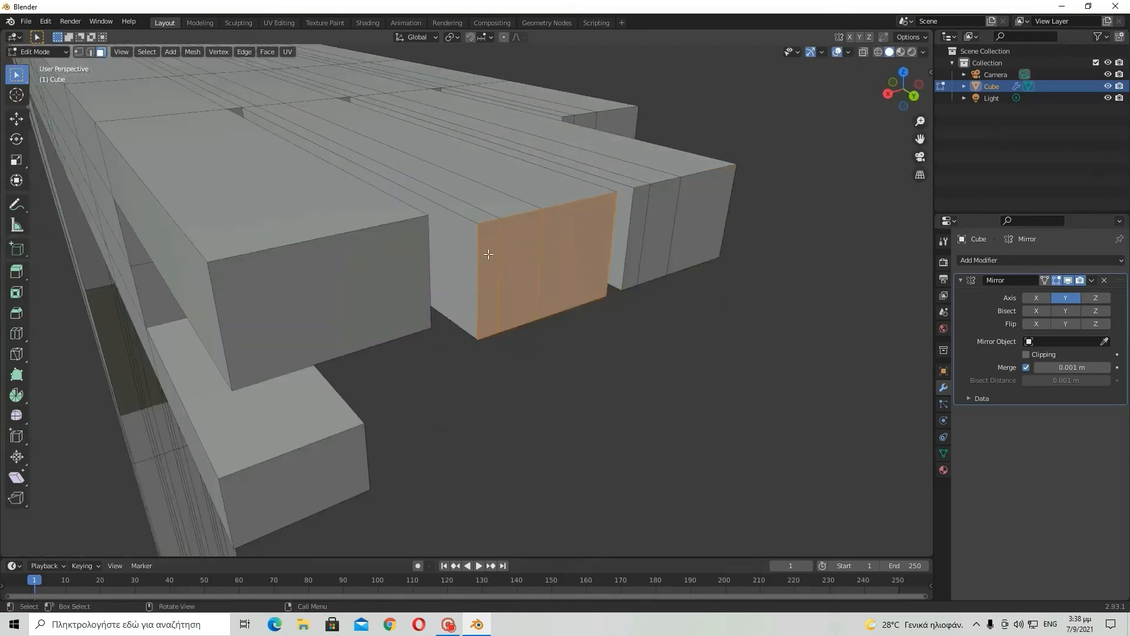
middle_click_drag(488, 254, 619, 294)
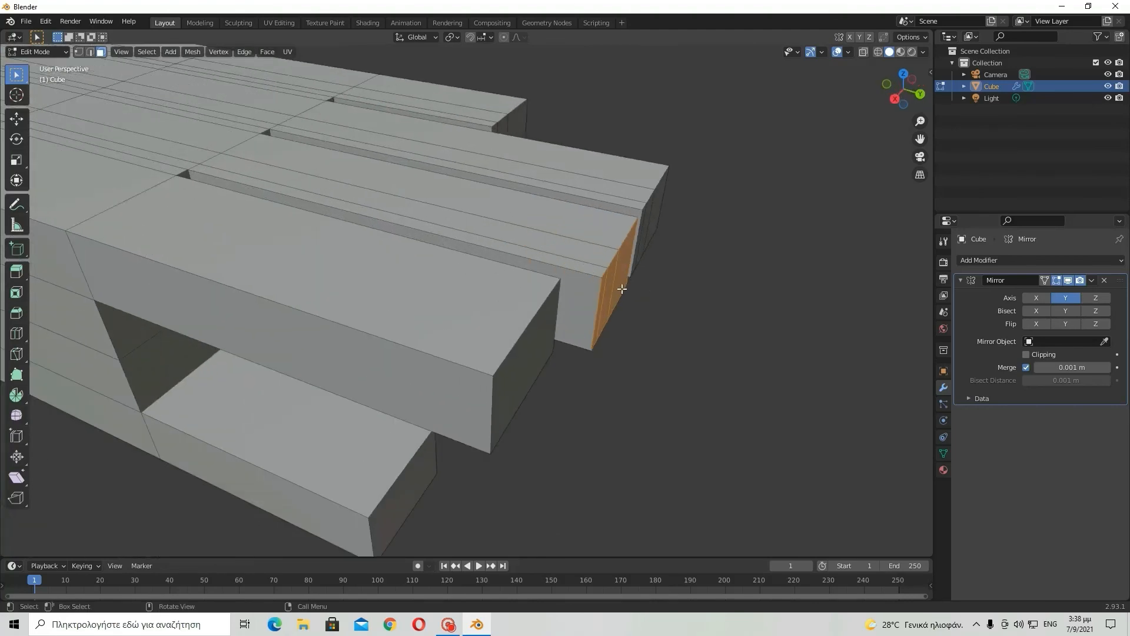
key("g")
key("y")
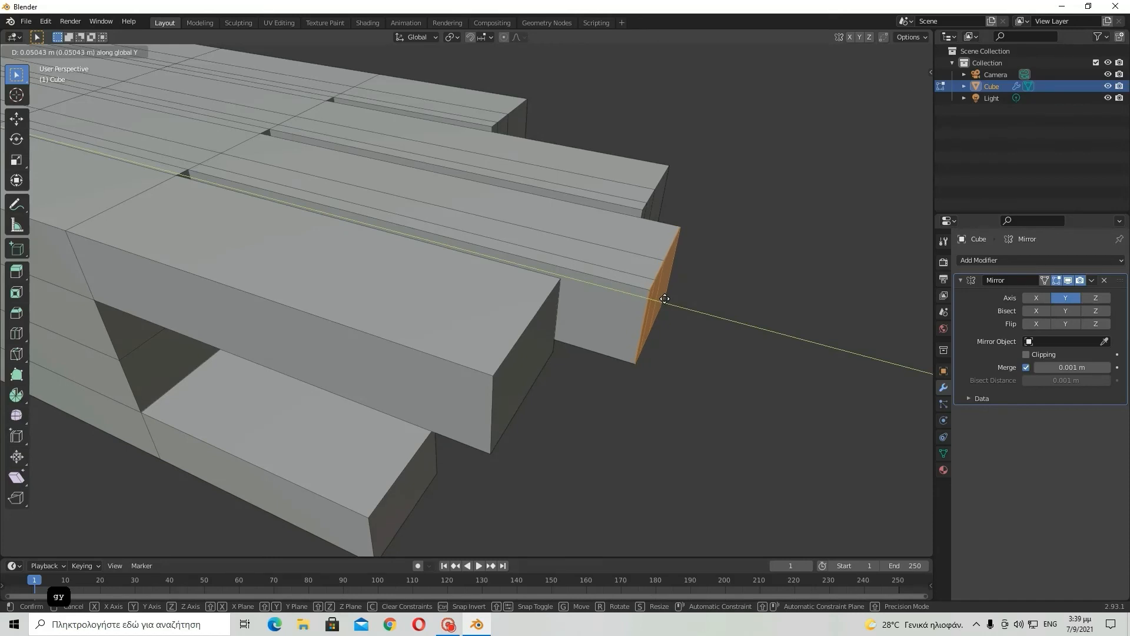
left_click(662, 297)
- Deselect the whole mesh, switch to vertex selection and leave edit mode
middle_click_drag(662, 298, 153, 120)
key("a")
key("alt+a")
left_click(79, 52)
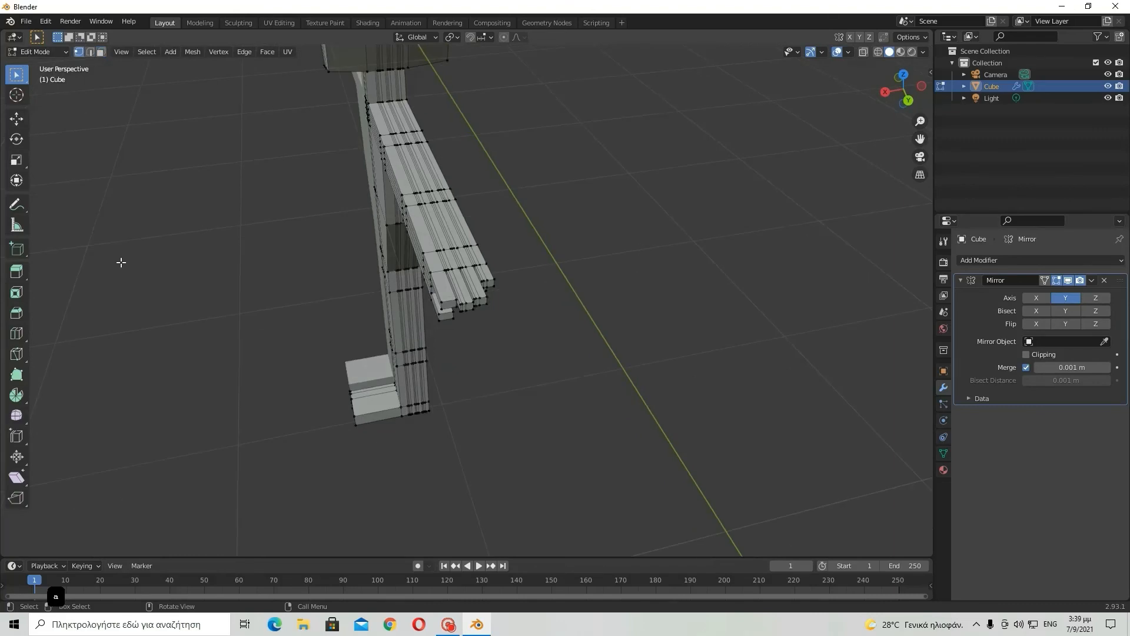
middle_click_drag(120, 274, 195, 239)
scroll(270, 293, "down", 5)
key("Tab")
- Examine the mirrored character's hands, arms, torso, legs and feet from several angles in object mode
middle_click_drag(271, 294, 736, 47)
scroll(234, 321, "up", 8)
scroll(312, 329, "down", 10)
scroll(285, 331, "up", 6)
scroll(548, 419, "down", 1)
mouse_move(530, 419)
middle_mouse_down()
mouse_move(562, 418)
mouse_move(524, 399)
mouse_move(495, 449)
mouse_move(518, 432)
middle_mouse_up()
scroll(399, 257, "up", 3)
scroll(398, 258, "down", 6)
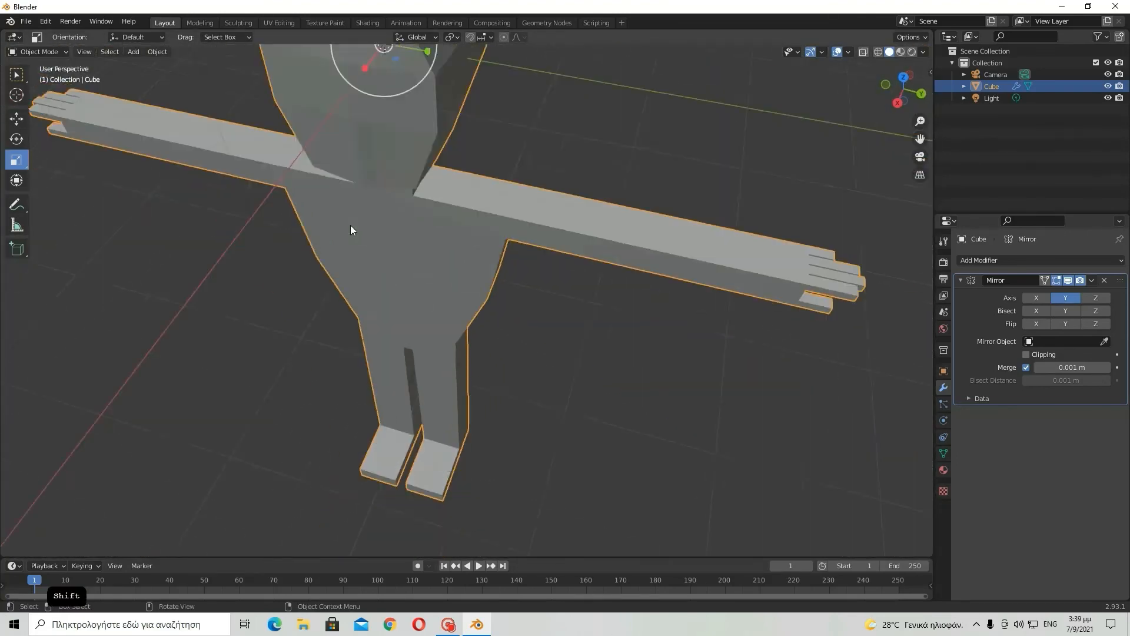
middle_click_drag(398, 190, 507, 159)
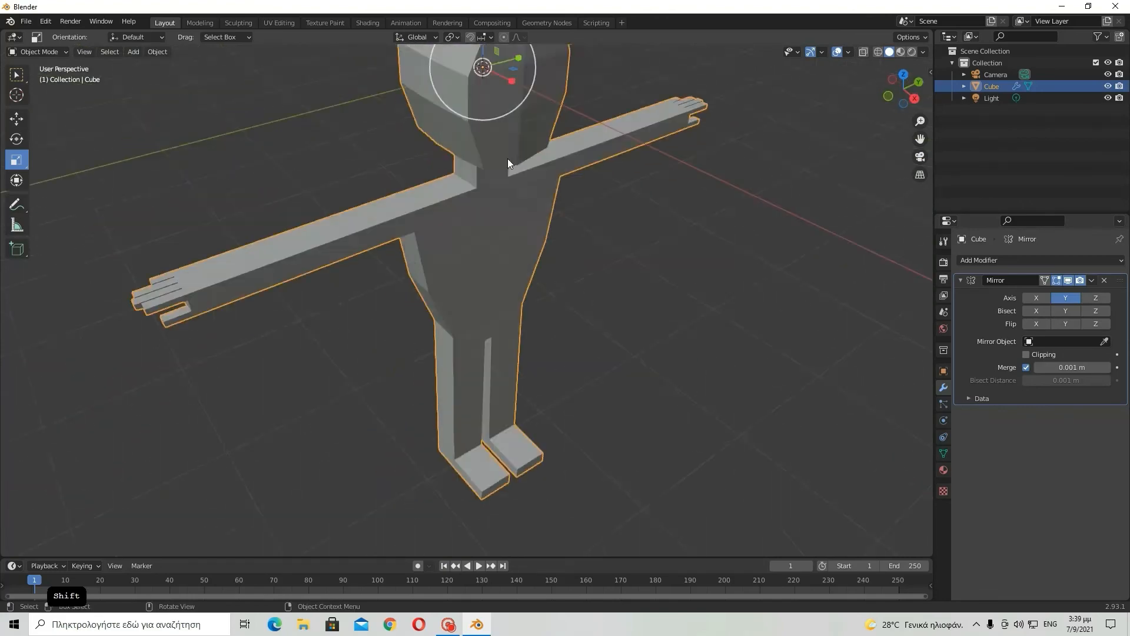
scroll(508, 311, "down", 4)
scroll(507, 313, "up", 4)
middle_click_drag(508, 314, 418, 315)
scroll(525, 284, "down", 5)
scroll(535, 433, "up", 5)
- Try to move the outer front vertices of the foot inward along the Y axis
key("Tab")
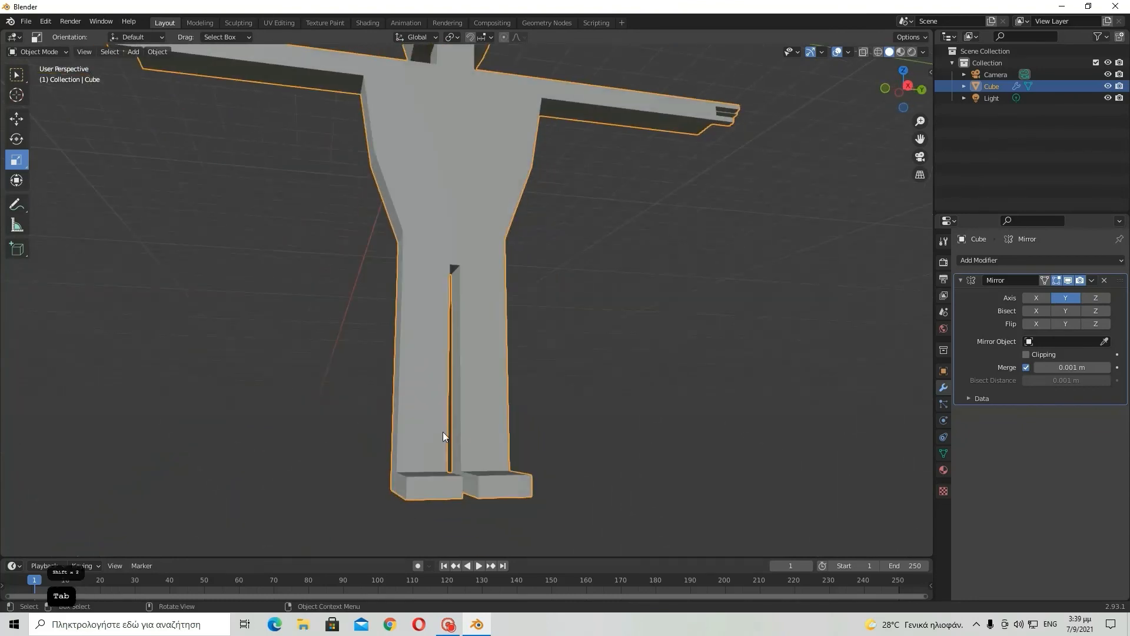
left_click_drag(525, 473, 546, 497)
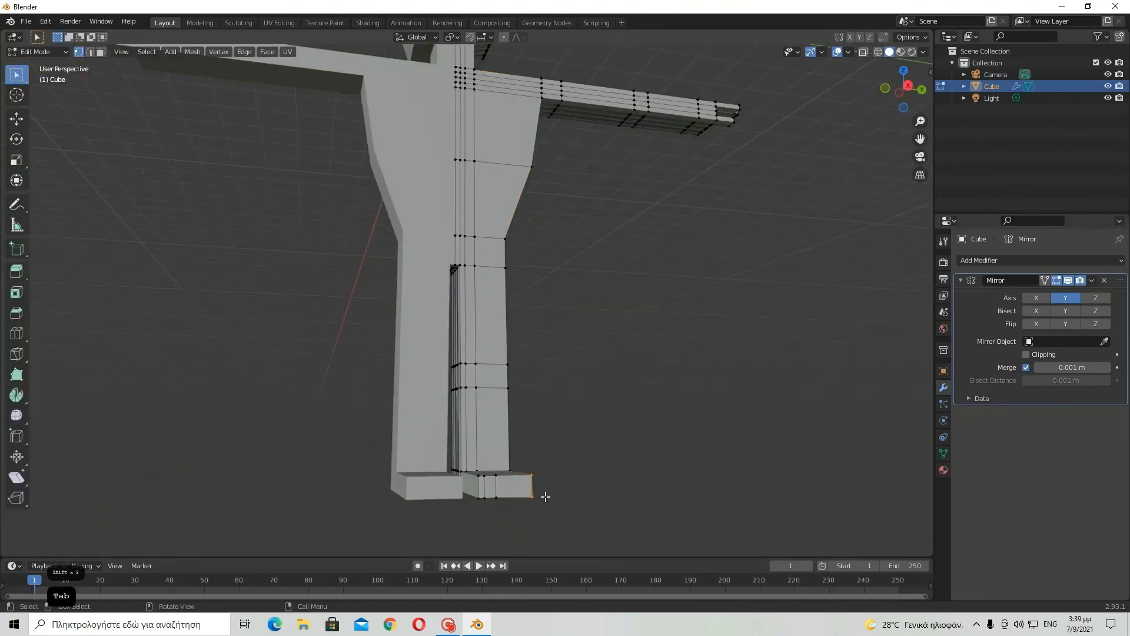
middle_click_drag(571, 480, 467, 508)
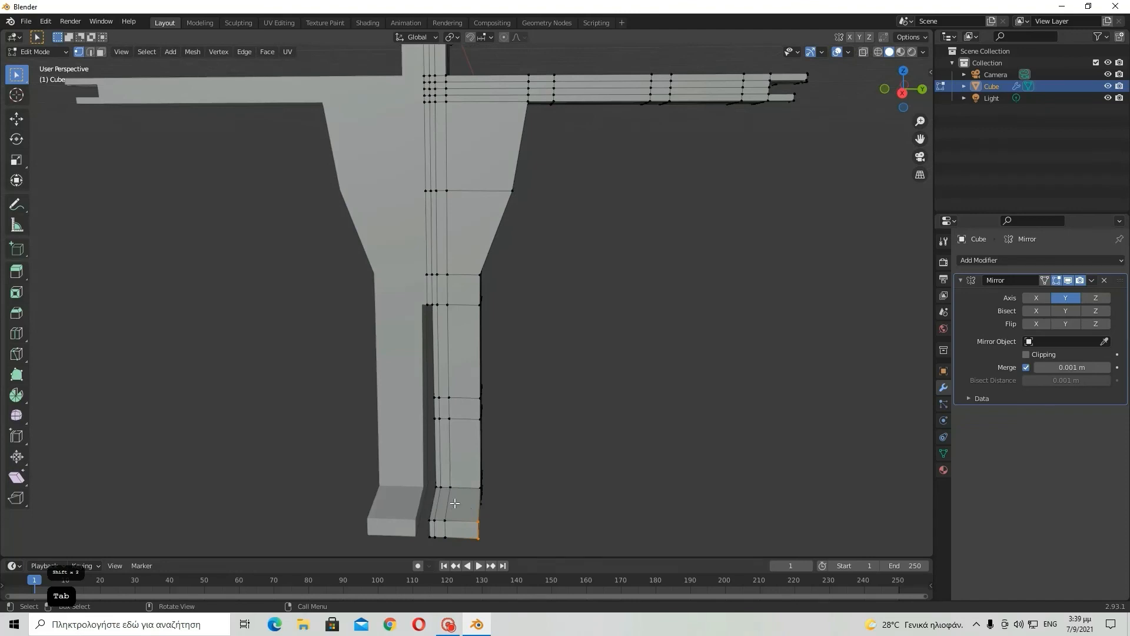
key("g")
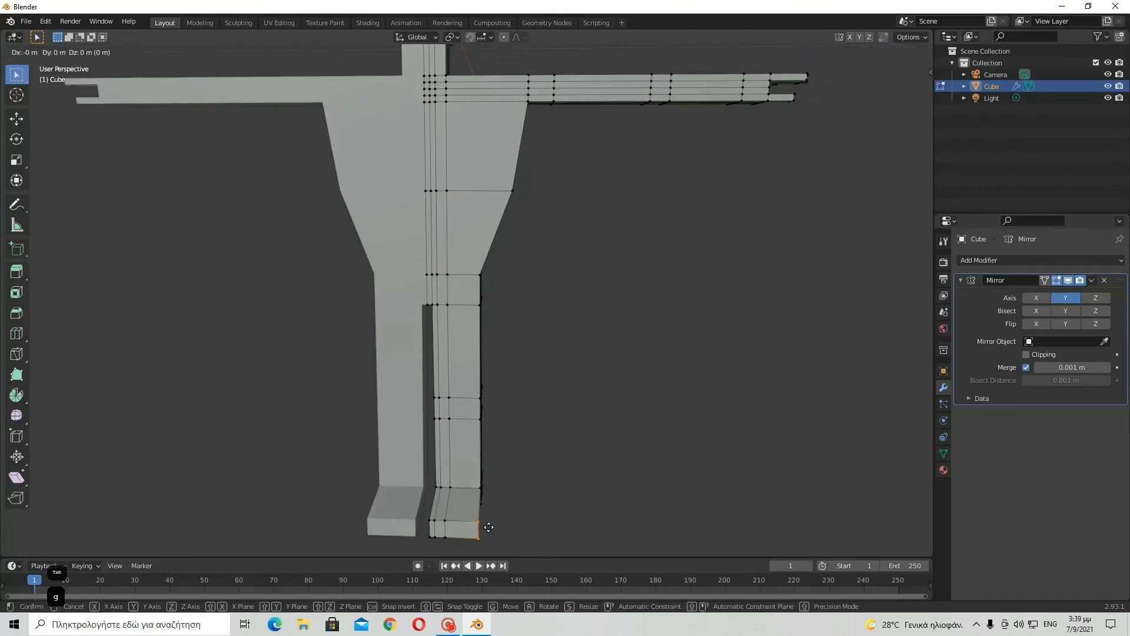
key("z")
key("y")
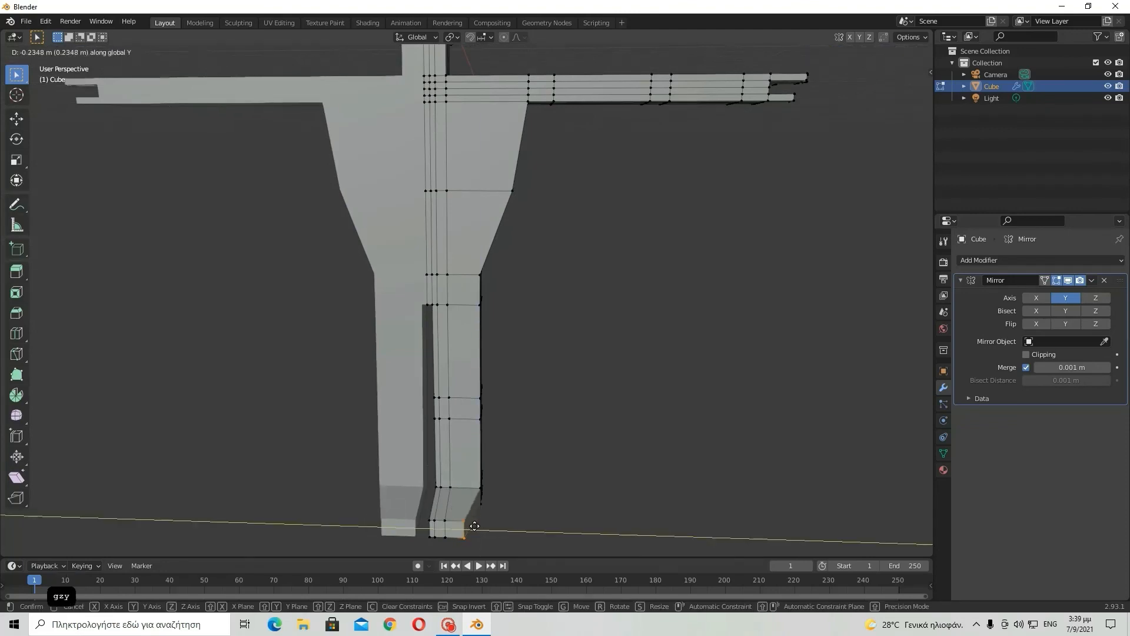
left_click(520, 489)
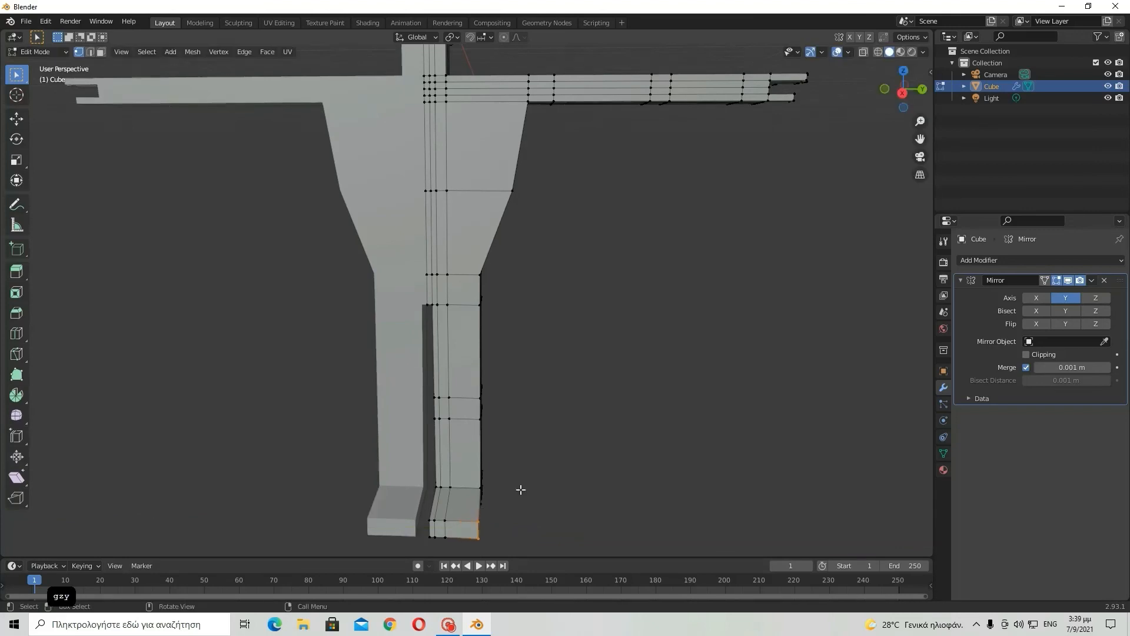
key("ctrl+z")
scroll(621, 270, "down", 8)
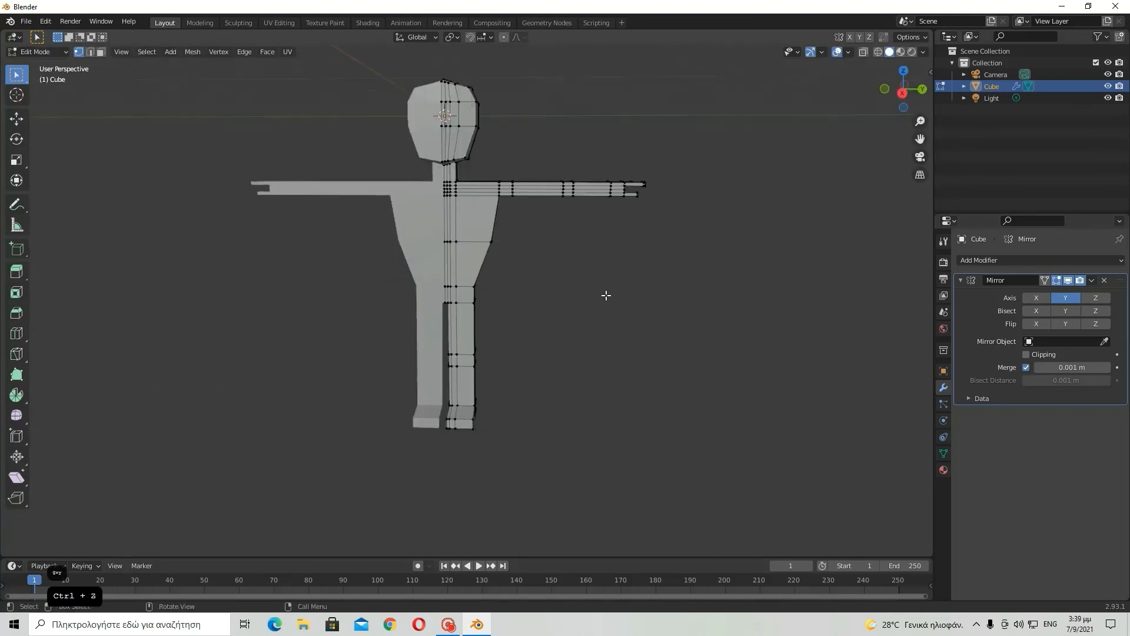
- Leave edit mode, deselect the character and switch to the Select Box tool
key("Tab")
scroll(602, 290, "down", 2)
middle_click_drag(601, 291, 699, 338)
scroll(683, 334, "up", 1)
scroll(684, 335, "down", 2)
scroll(674, 333, "up", 4)
left_click(698, 338)
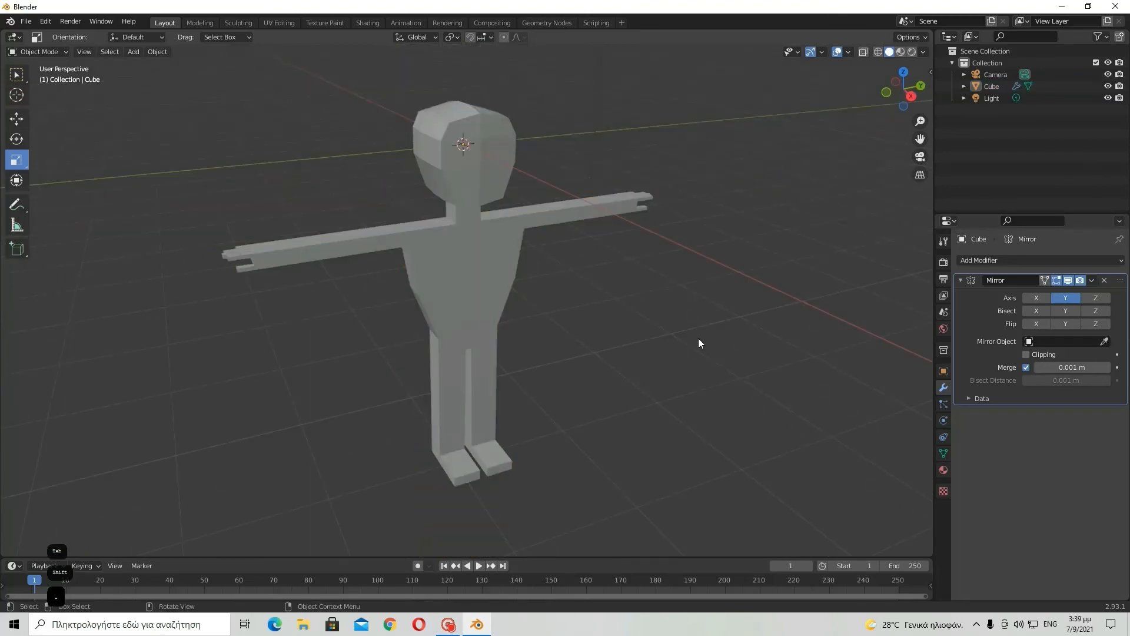
left_click(23, 74)
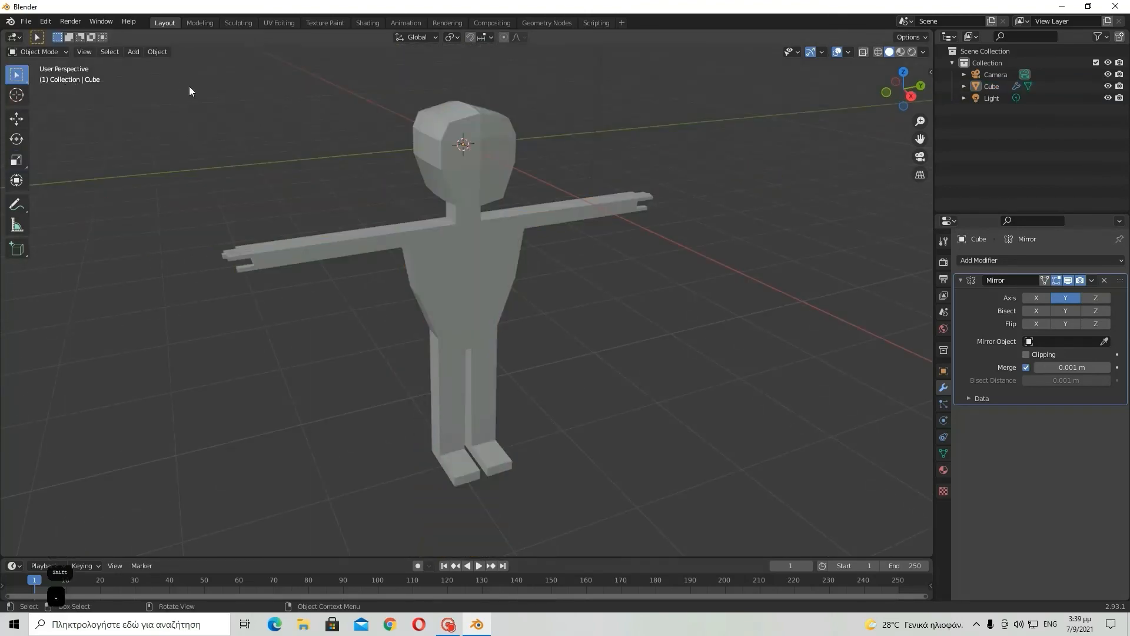
left_click(1091, 280)
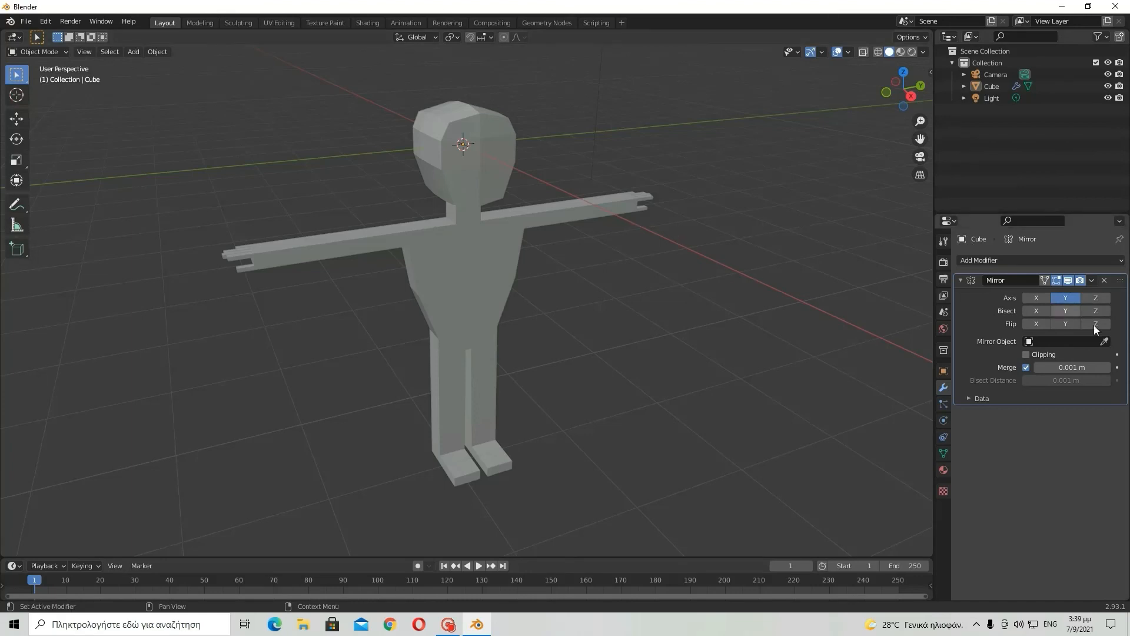
- In edit mode, raise the character's whole mesh about 3.7 m along the Z axis so the origin lies in the torso, using the right orthographic view
middle_click_drag(883, 268, 730, 229)
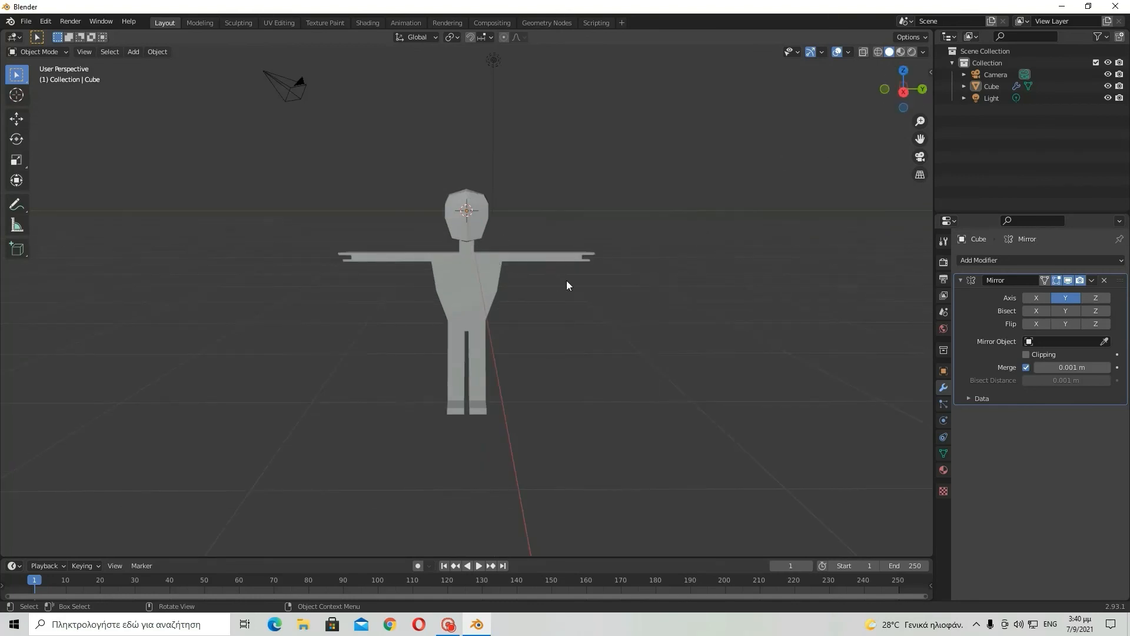
left_click(903, 92)
key("Tab")
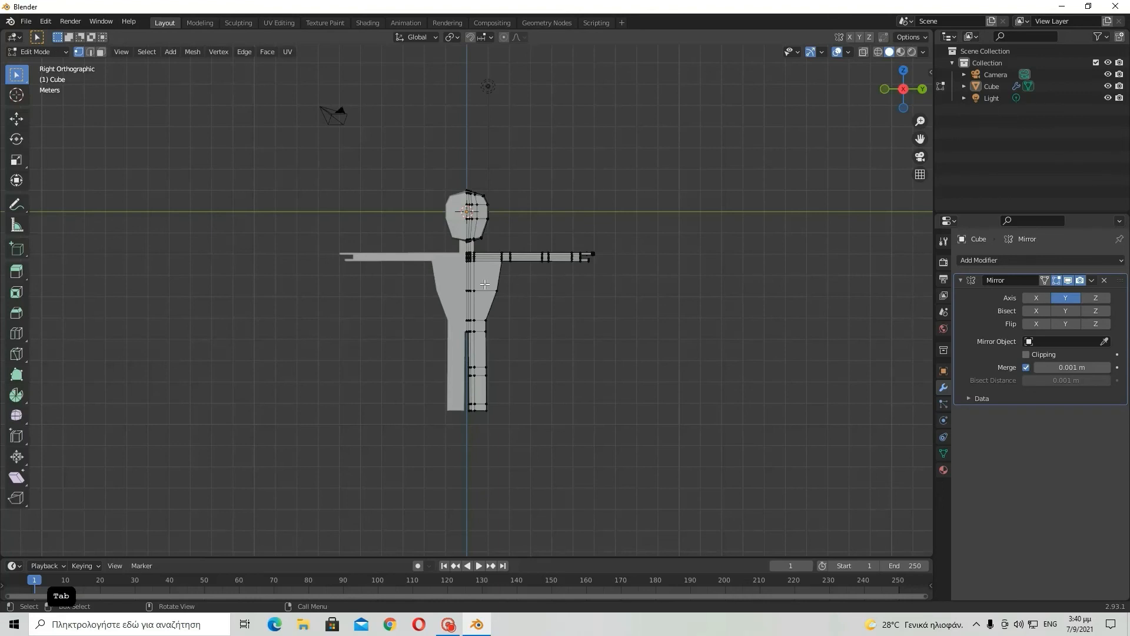
key("a")
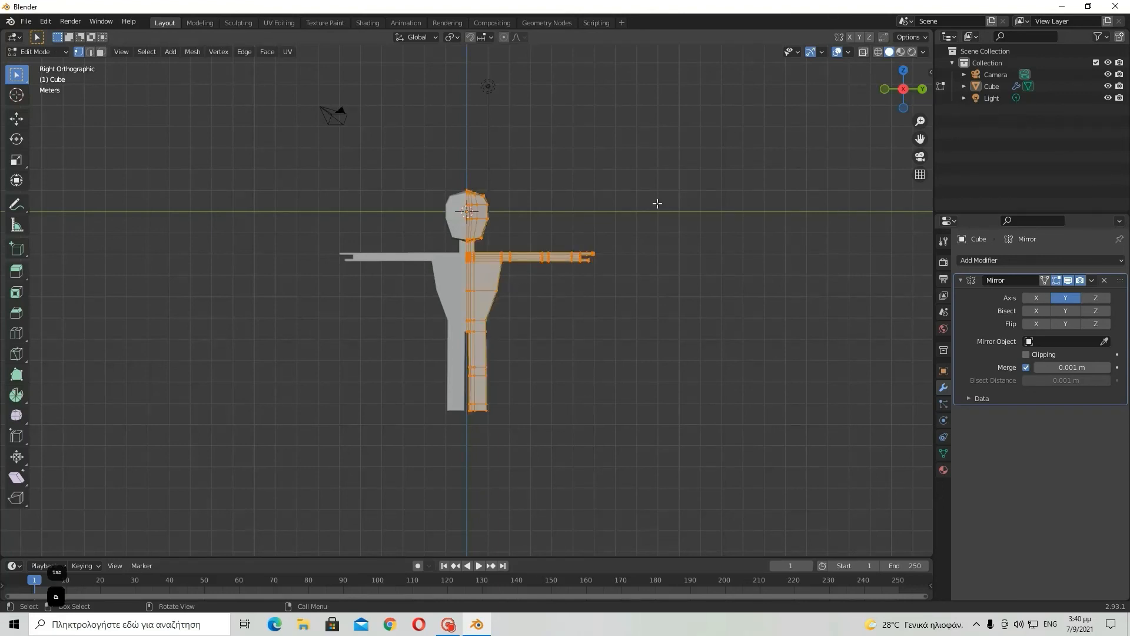
key("g")
key("z")
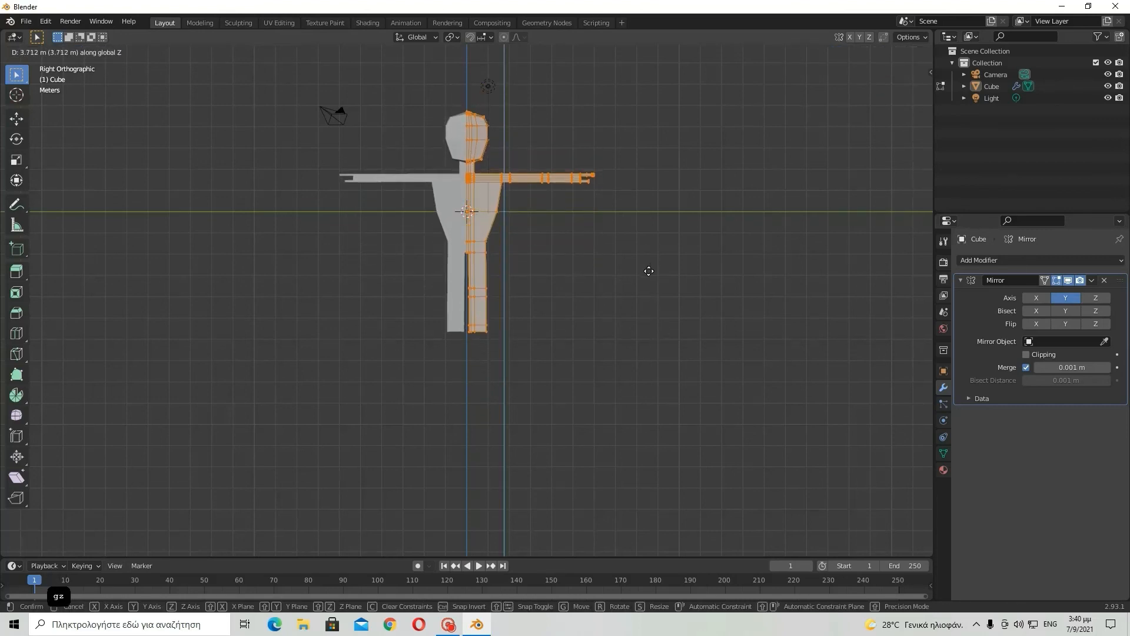
left_click(649, 271)
key("Tab")
middle_click_drag(443, 210, 487, 221)
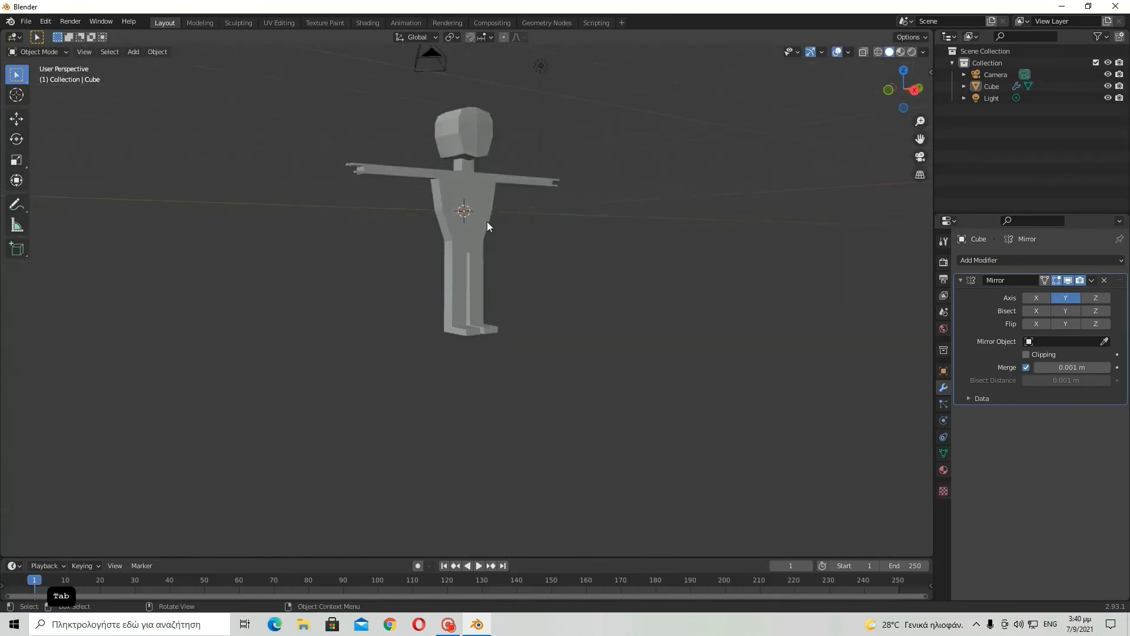
left_click(475, 217)
scroll(465, 213, "up", 5)
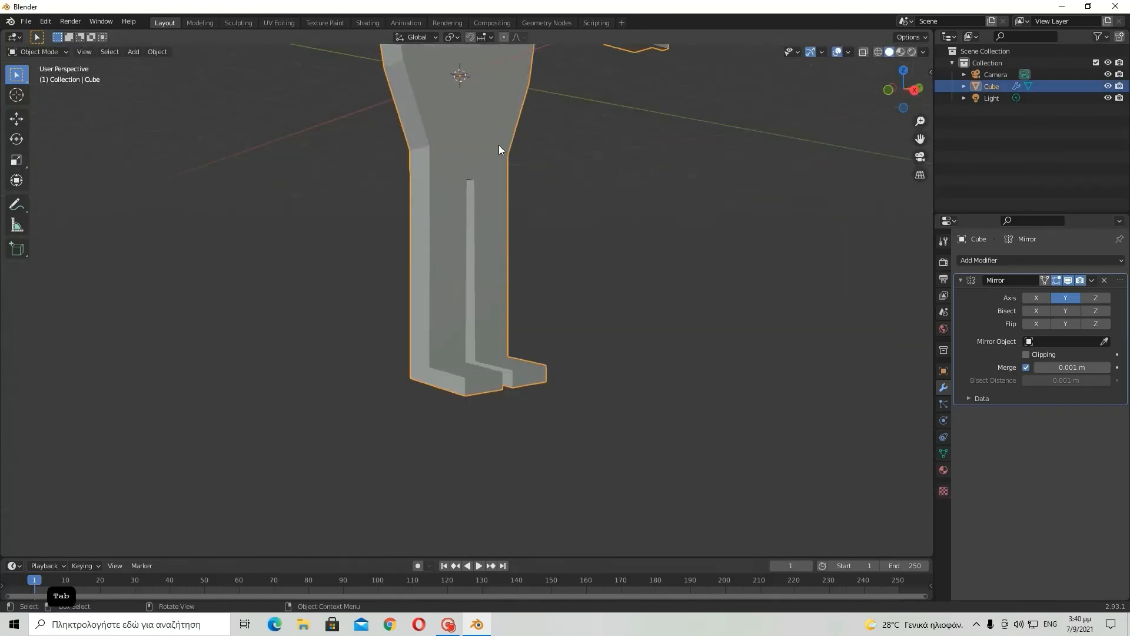
key("g")
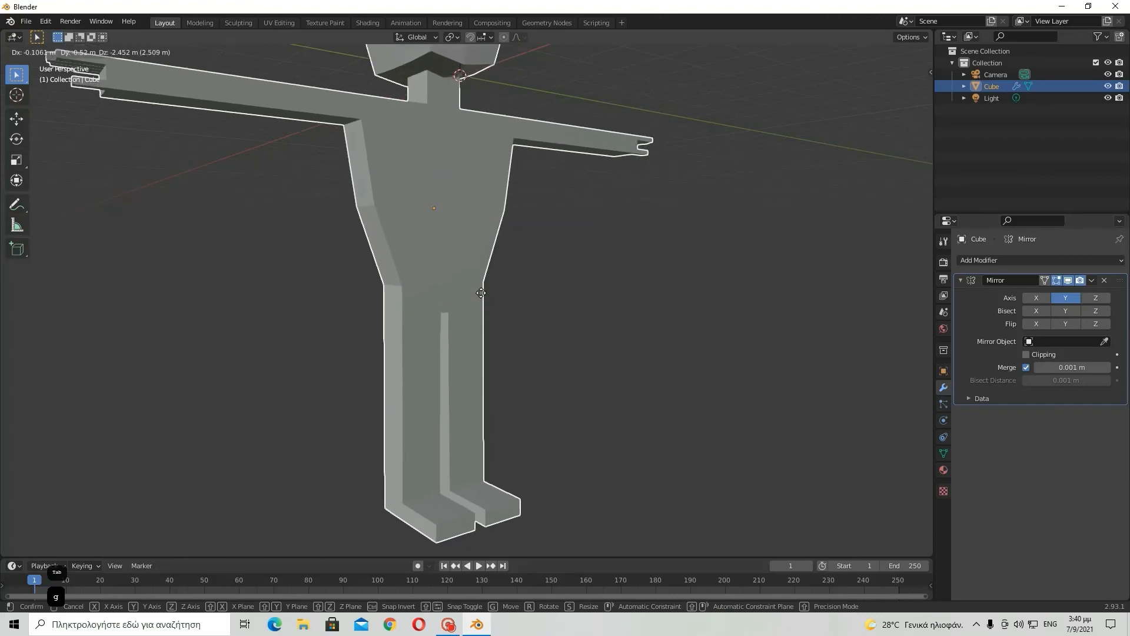
right_click(483, 305)
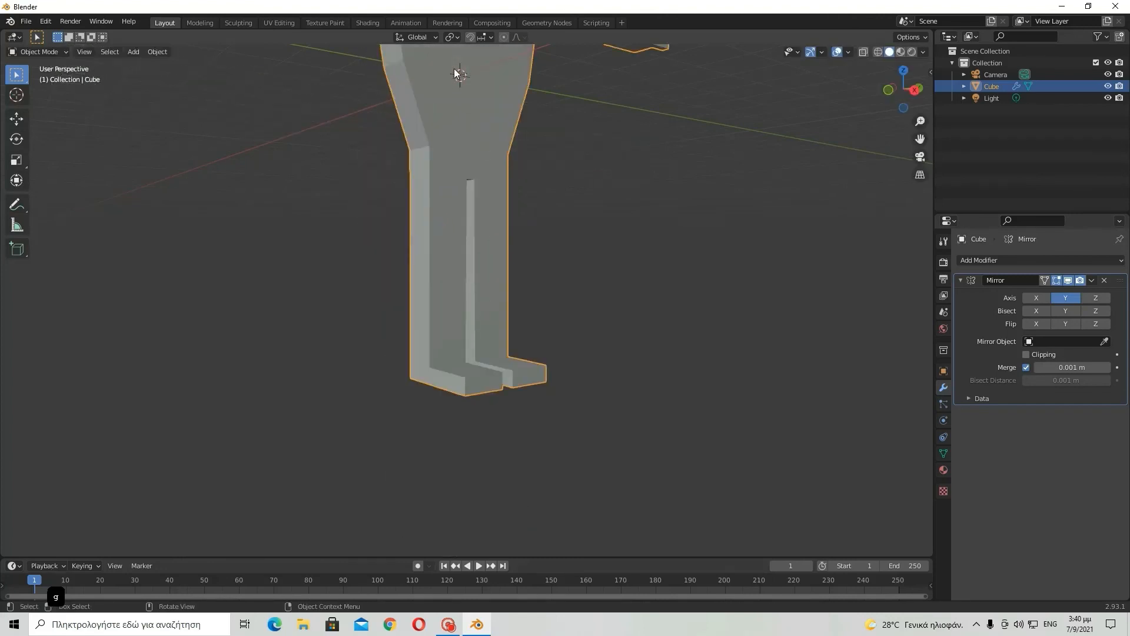
key("g")
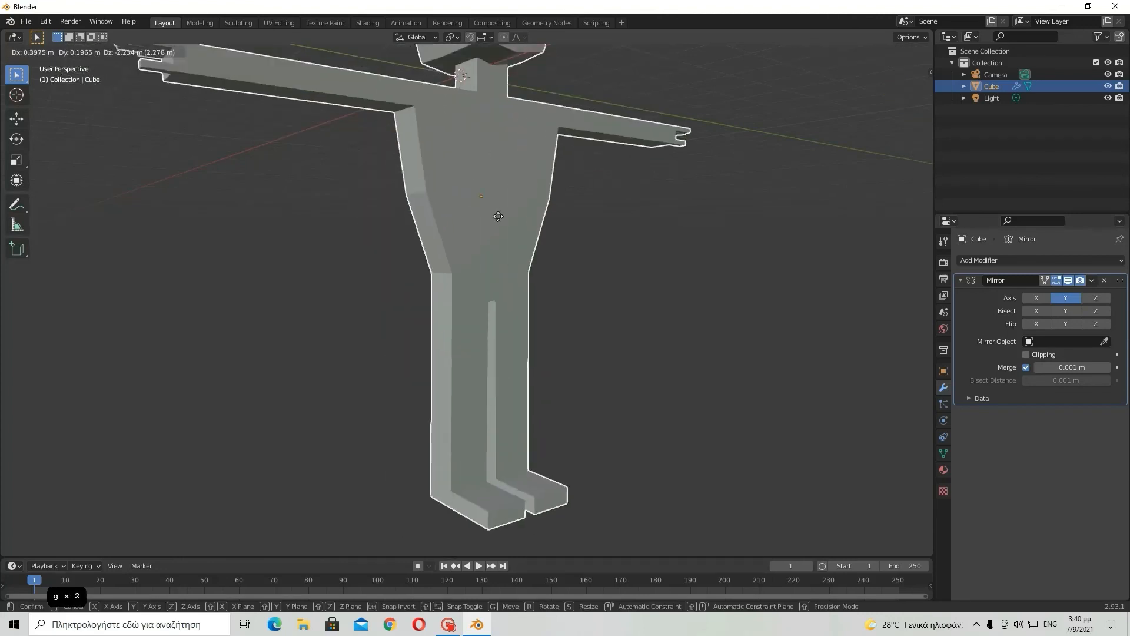
right_click(465, 81)
key("g")
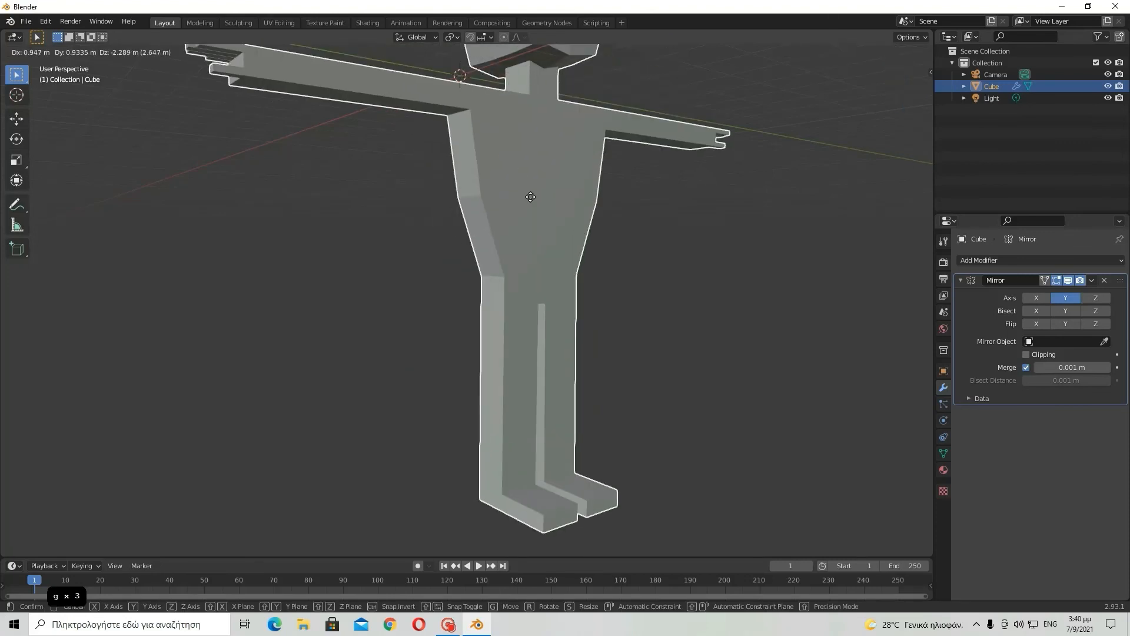
right_click(648, 147)
scroll(648, 147, "down", 5)
middle_click_drag(646, 149, 593, 196)
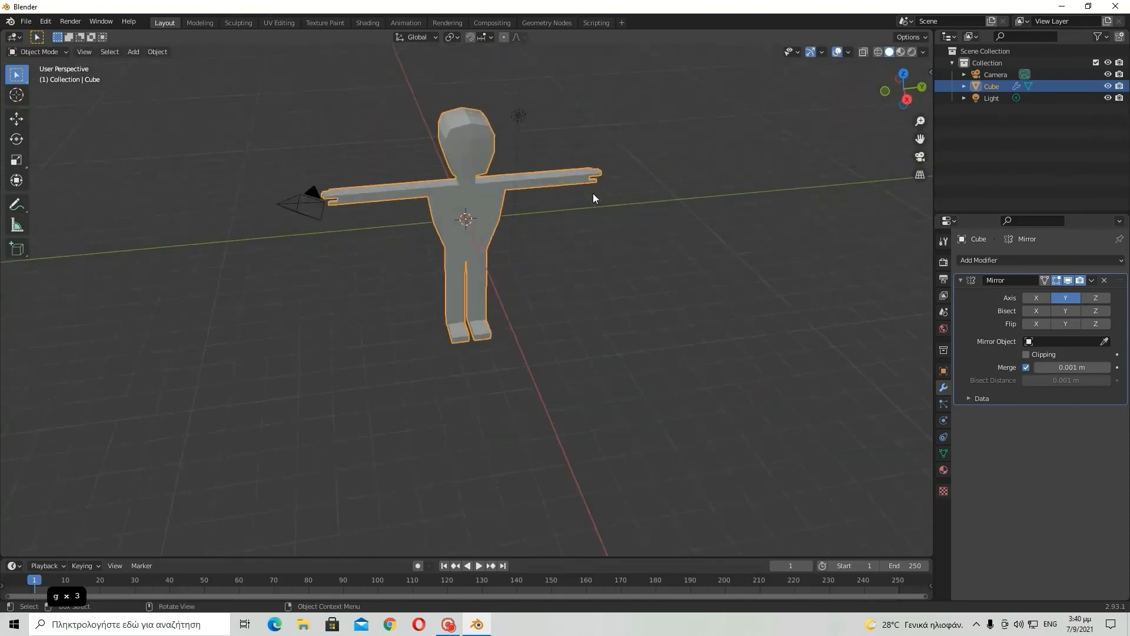
scroll(592, 196, "up", 1)
key("r")
right_click(380, 355)
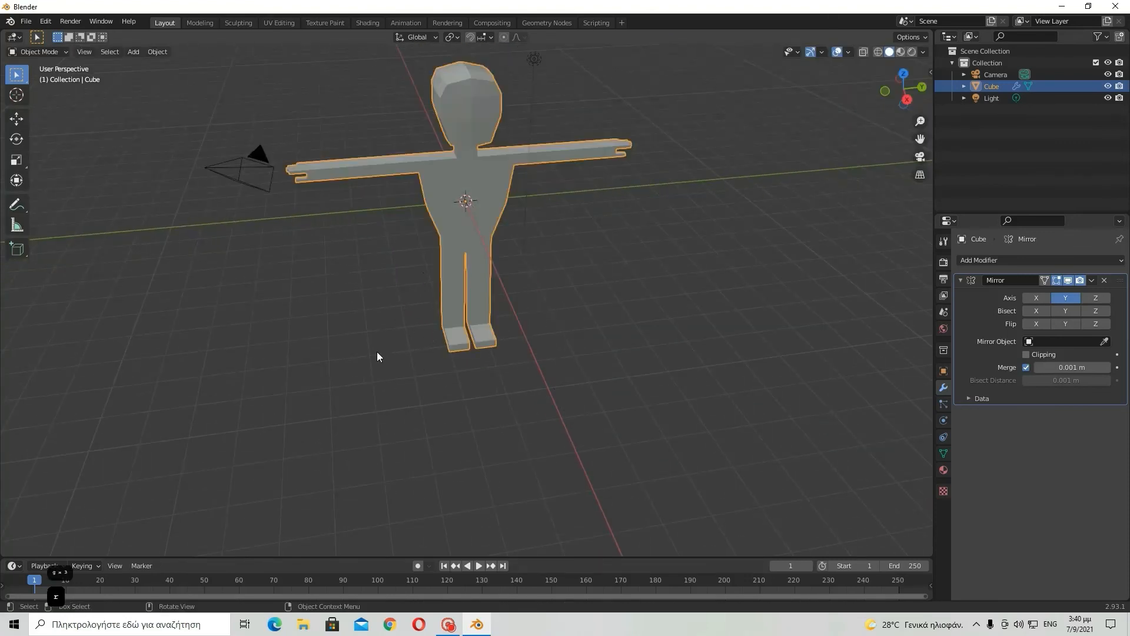
scroll(543, 281, "down", 3)
scroll(547, 285, "up", 3)
left_click(553, 264)
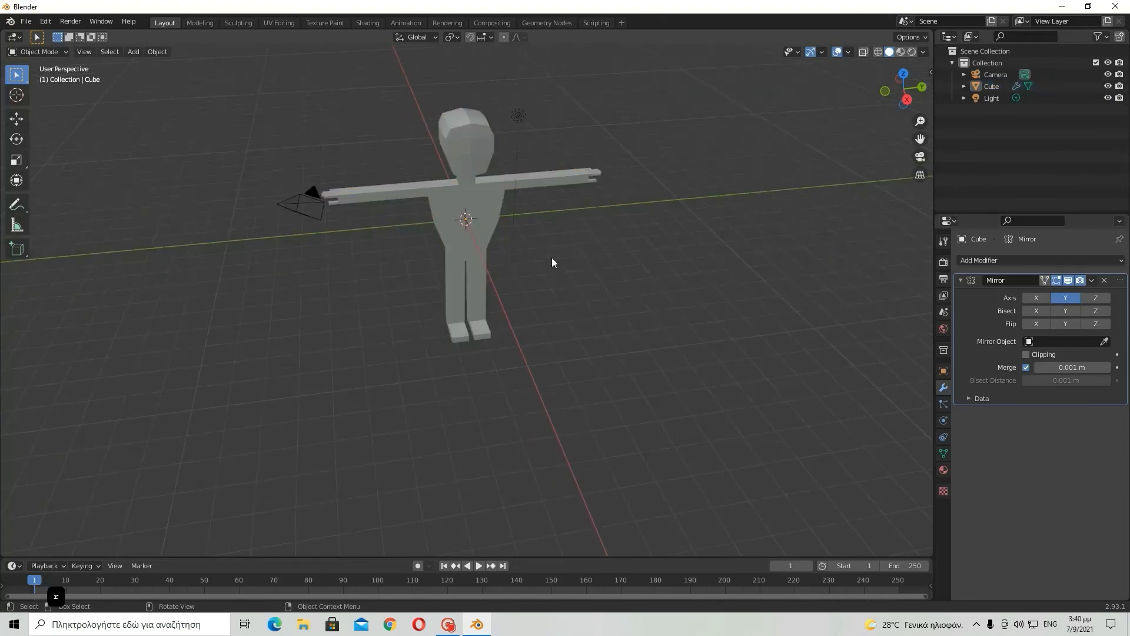
- In object mode, raise the character along the Z axis with snapping enabled until its feet reach ground level, using the right orthographic view
left_click(485, 205)
key("KP_Decimal")
middle_click_drag(601, 337, 611, 305)
left_click(649, 309)
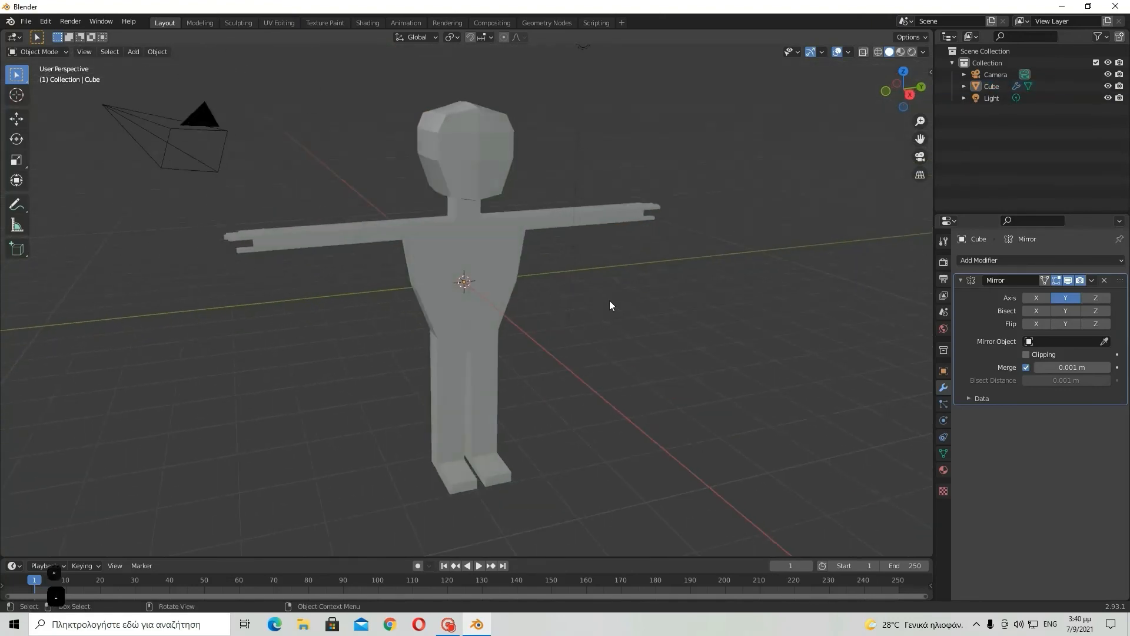
left_click(910, 95)
key("g")
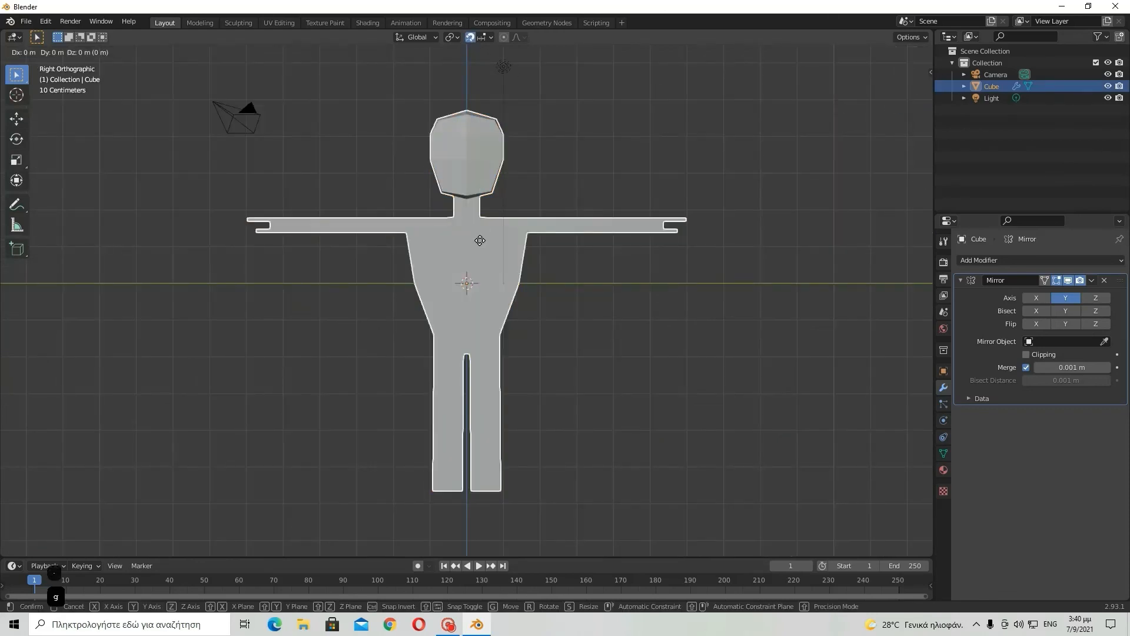
key("z")
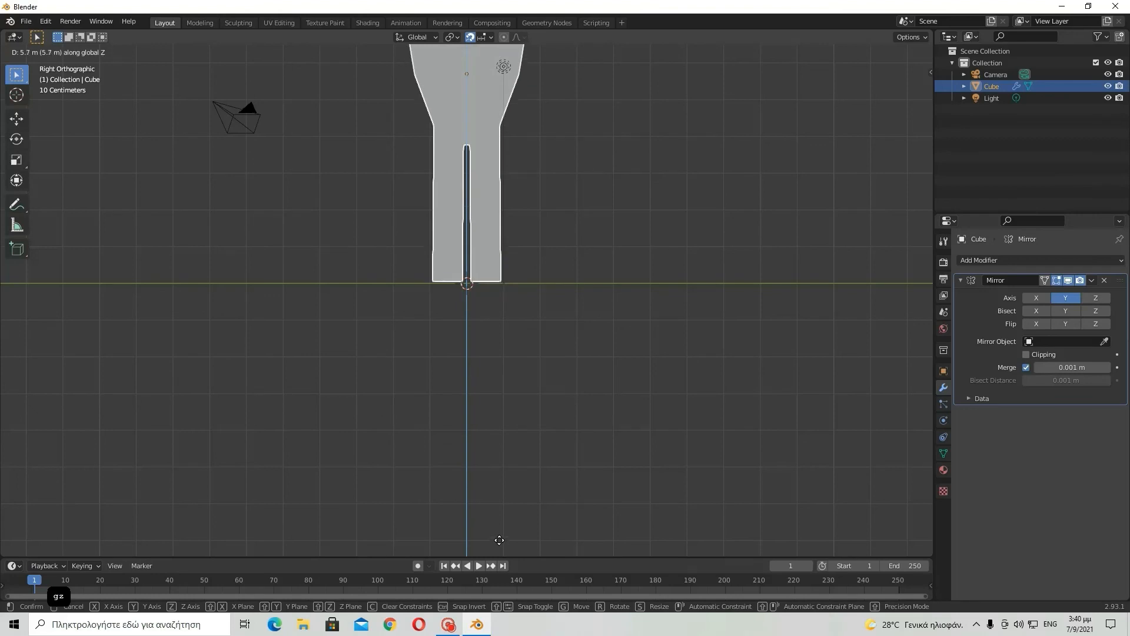
left_click(498, 546)
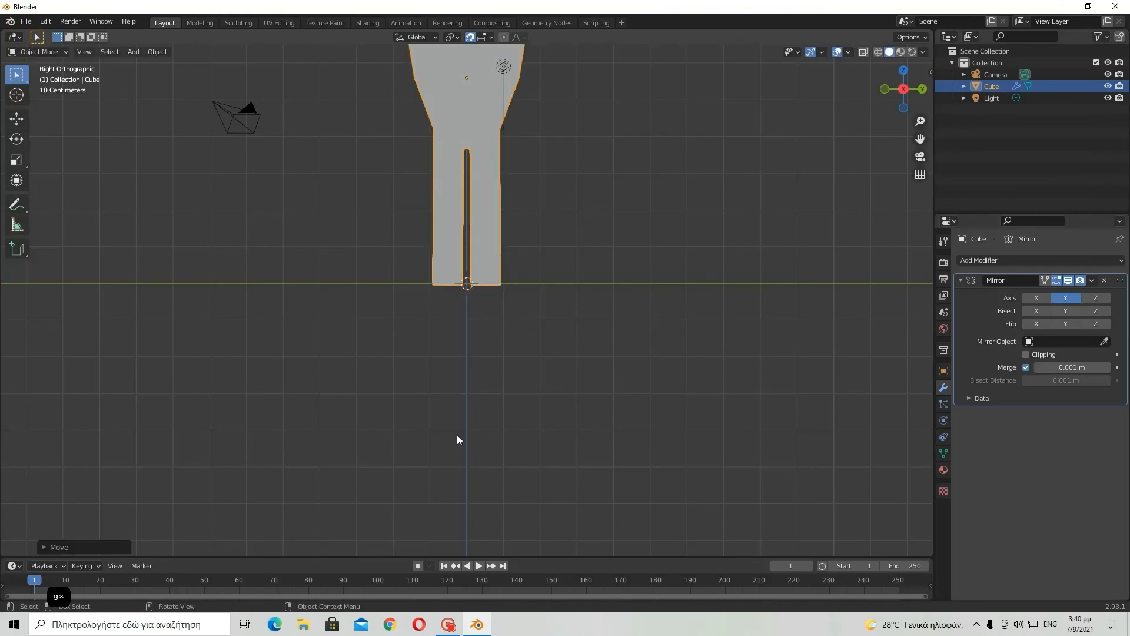
- Turn snapping off and raise the character about 0.048 m along the Z axis so its soles sit exactly on the ground line
middle_click_drag(553, 122, 591, 209, "shift")
scroll(573, 169, "up", 6)
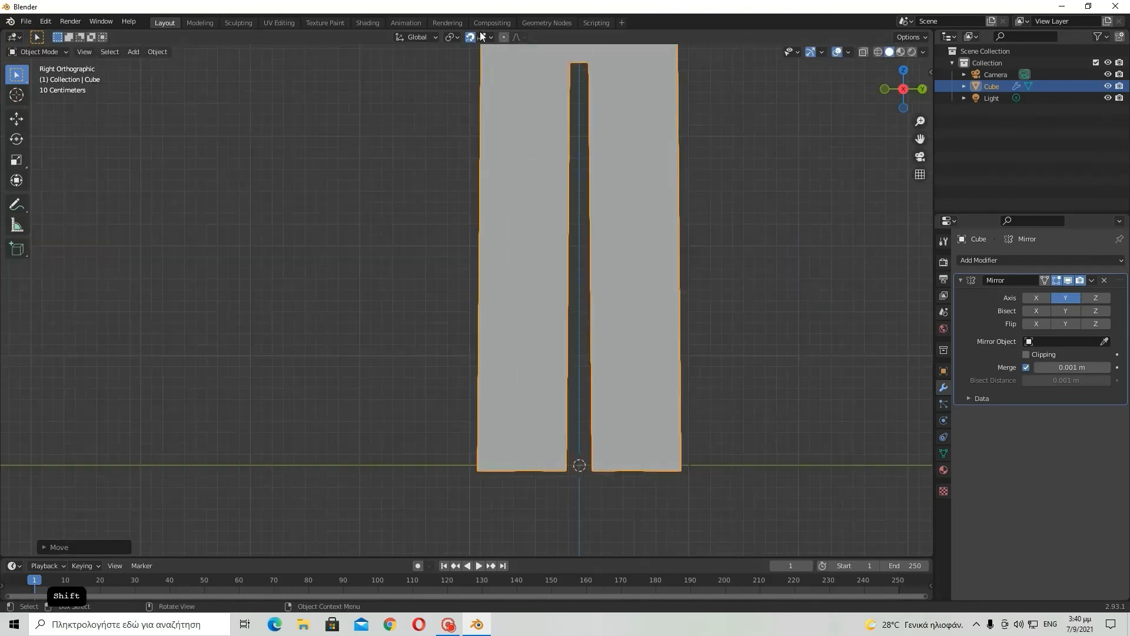
key("g")
key("z")
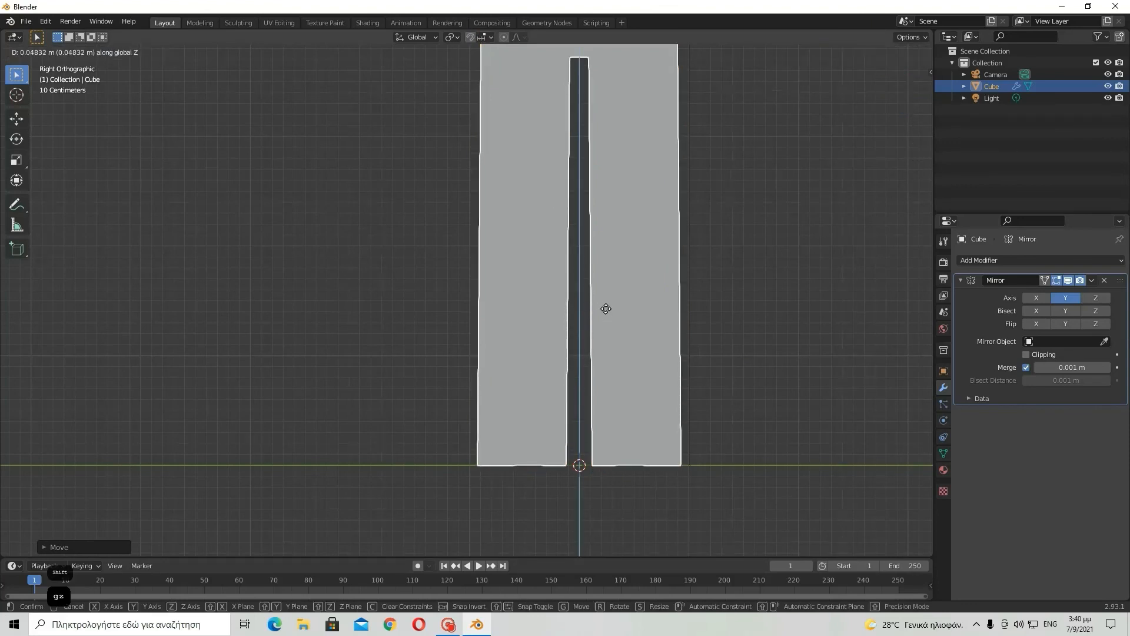
left_click(606, 309)
- Examine the character's stance on the ground plane from several angles and leave it deselected
middle_click_drag(607, 309, 661, 310)
scroll(661, 309, "up", 1)
left_click(660, 309)
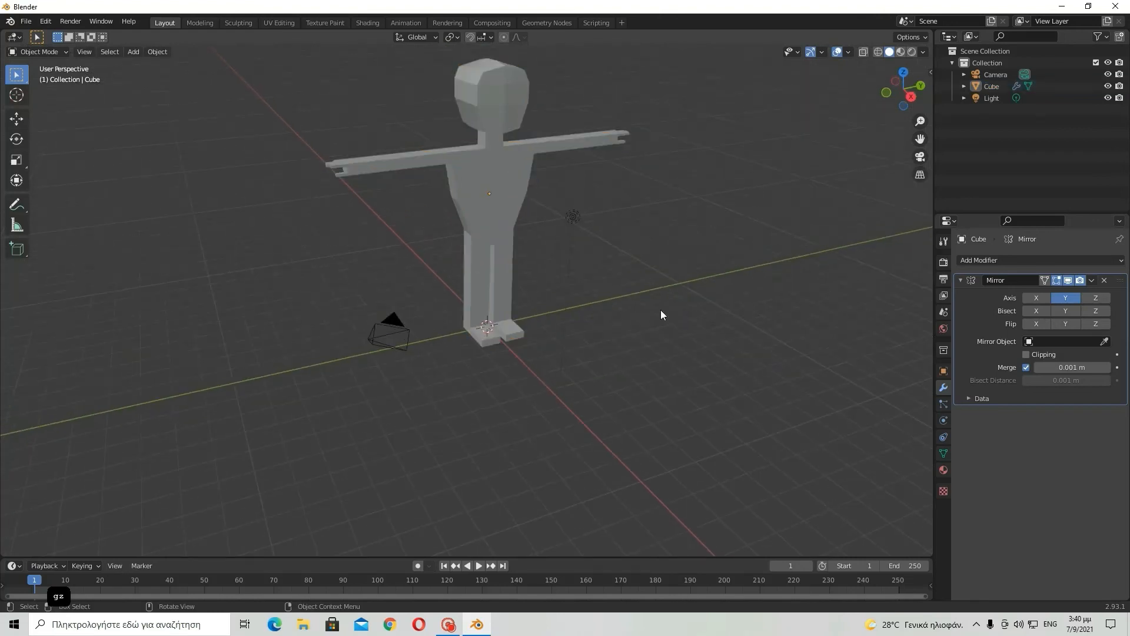
left_click(510, 172)
middle_click_drag(510, 172, 552, 208)
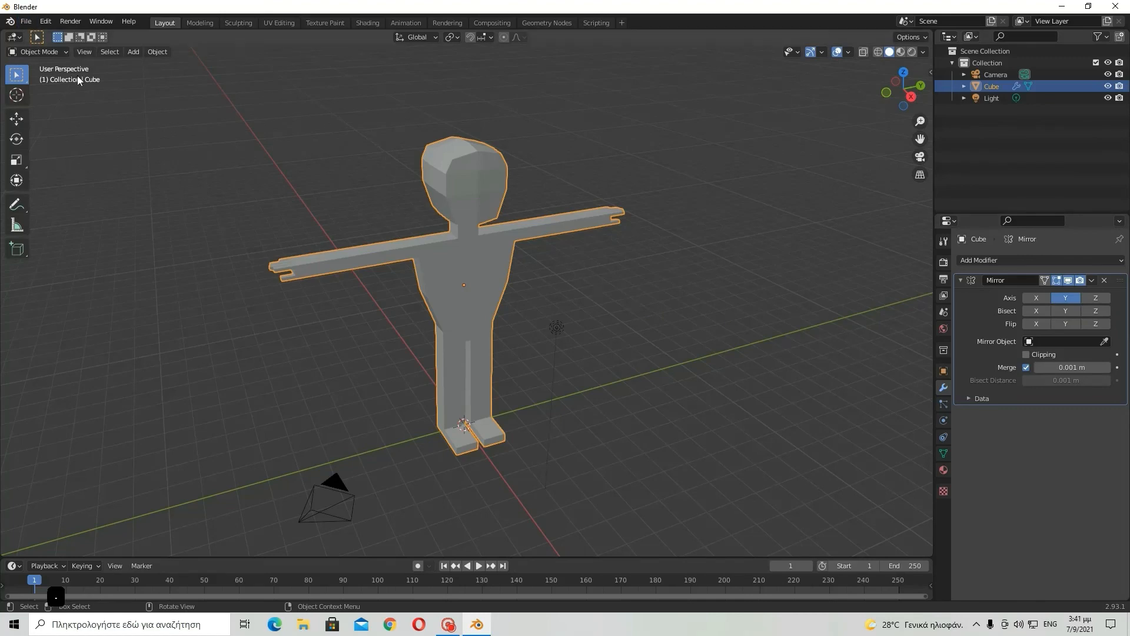
left_click(576, 300)
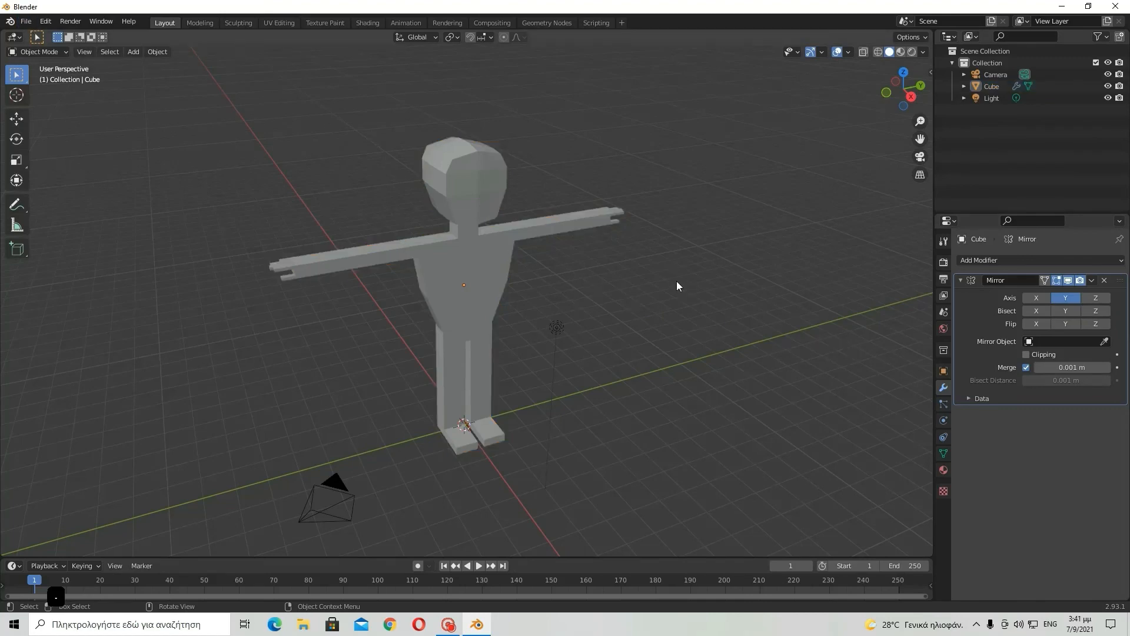
middle_click_drag(622, 288, 595, 264)
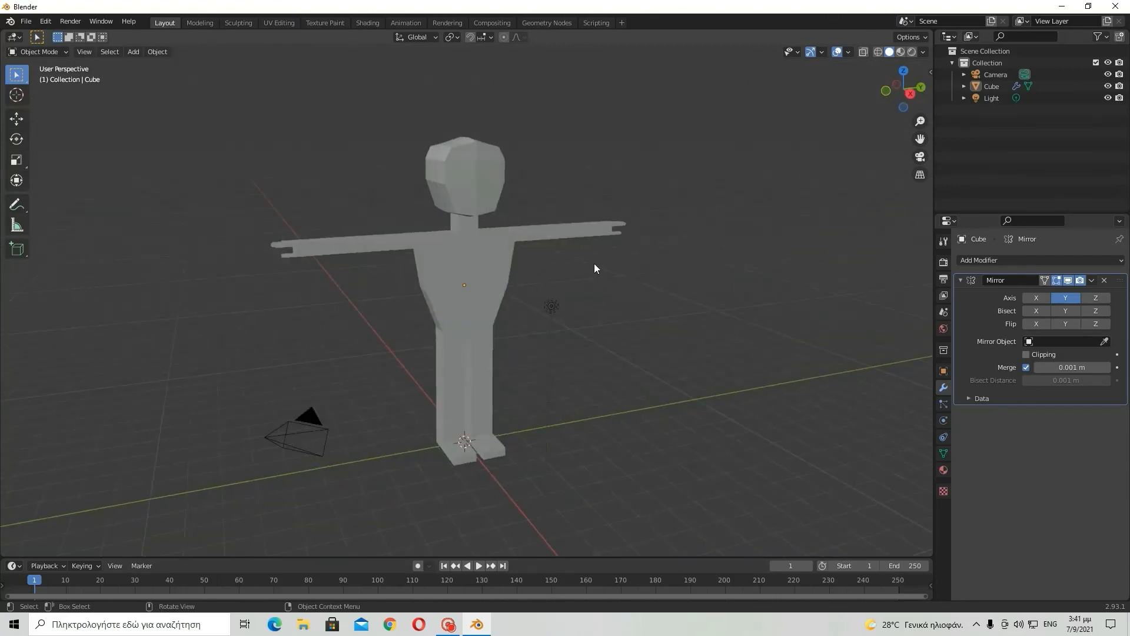